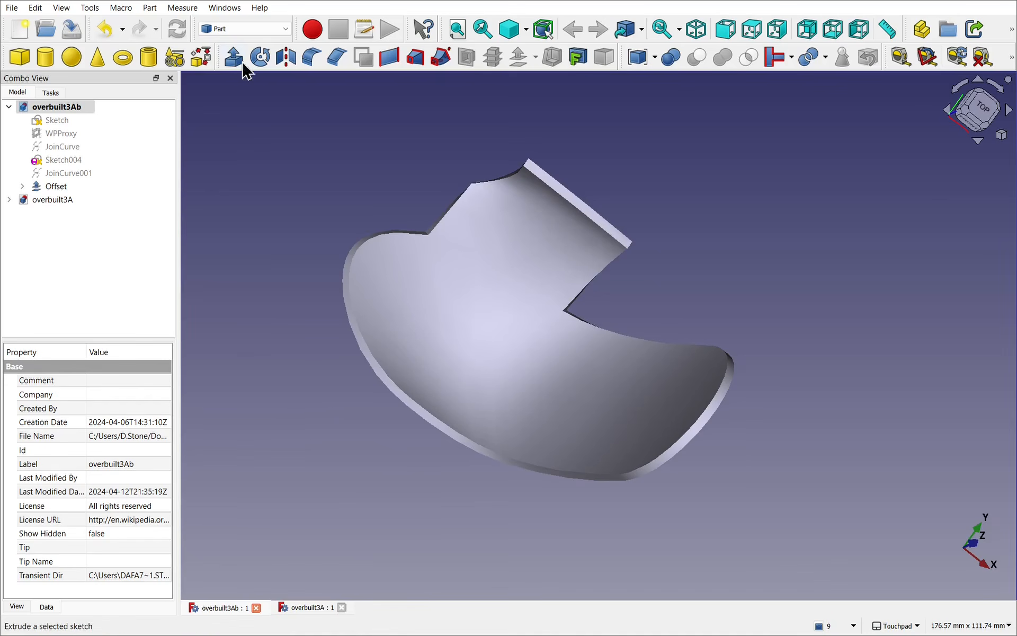
Step: Switch to the Curves workbench
{"action": "left_click", "coordinate": [264, 30]}
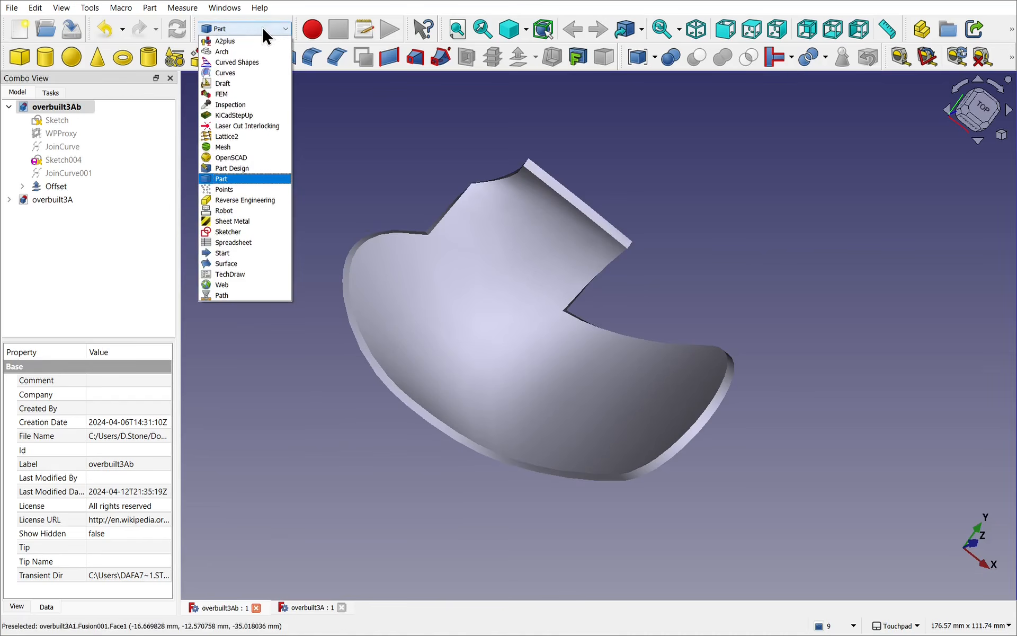
{"action": "left_click", "coordinate": [244, 72]}
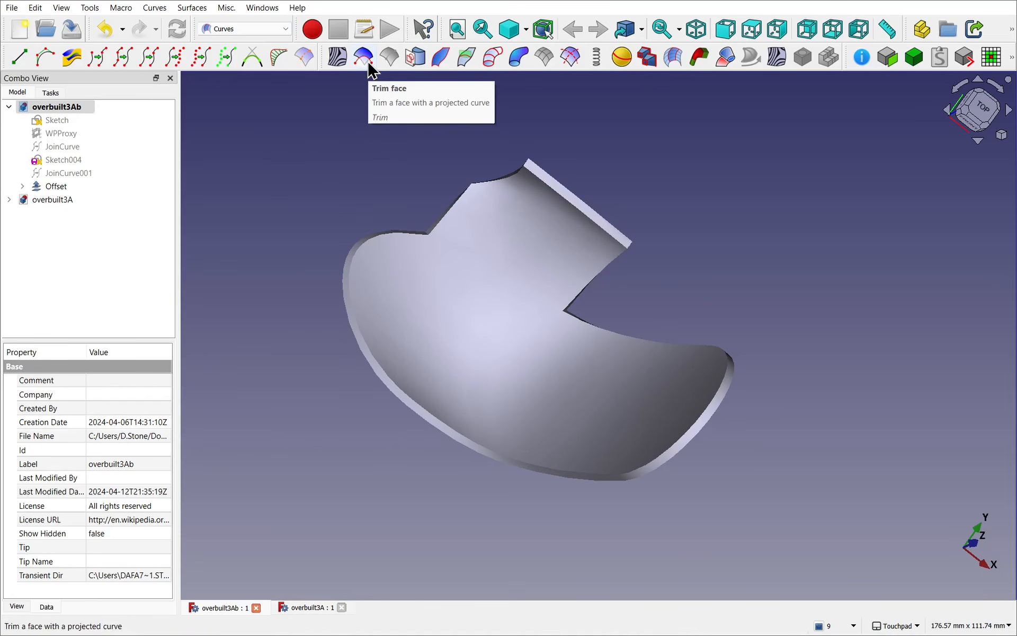
{"action": "left_click_drag", "start_coordinate": [339, 223], "coordinate": [316, 306], "text": "alt"}
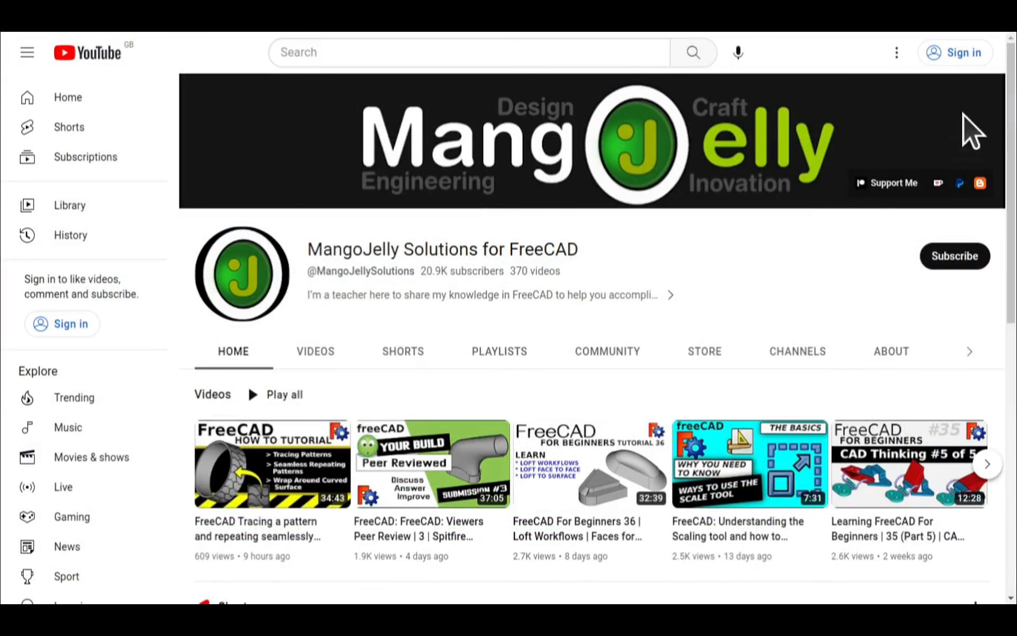
Step: Look through the MangoJelly Solutions channel's About page for its donation and blog links
{"action": "left_click", "coordinate": [890, 351]}
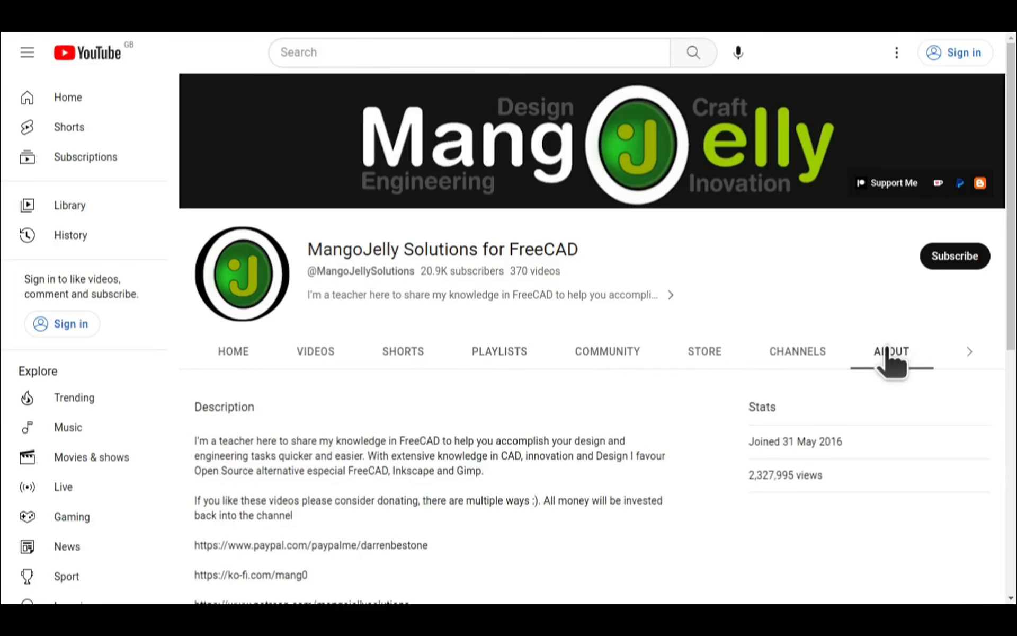
{"action": "scroll", "coordinate": [217, 460], "scroll_direction": "down", "scroll_amount": 3}
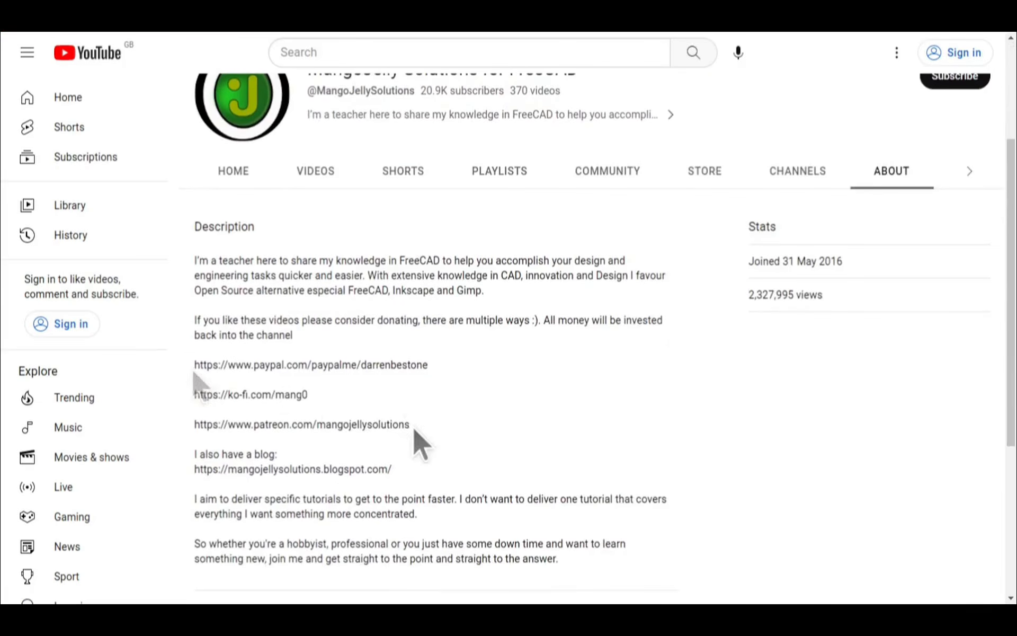
{"action": "left_click_drag", "start_coordinate": [420, 445], "coordinate": [245, 364]}
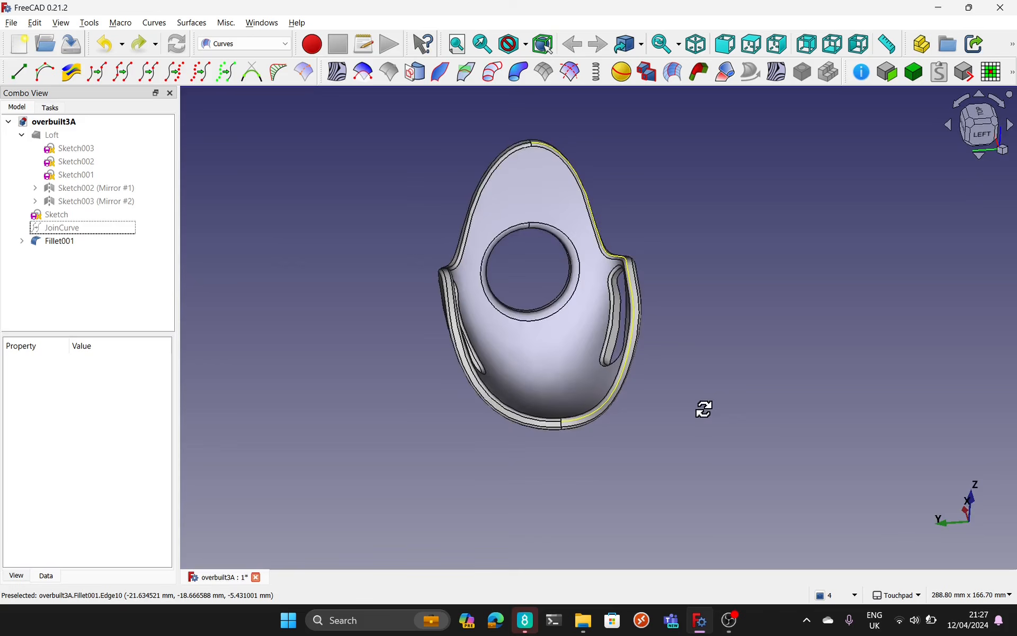
Step: Strip the chair model back by deleting the leg fusion, Fillet001 and the cut beneath it
{"action": "left_click_drag", "start_coordinate": [704, 408], "coordinate": [706, 391], "text": "alt"}
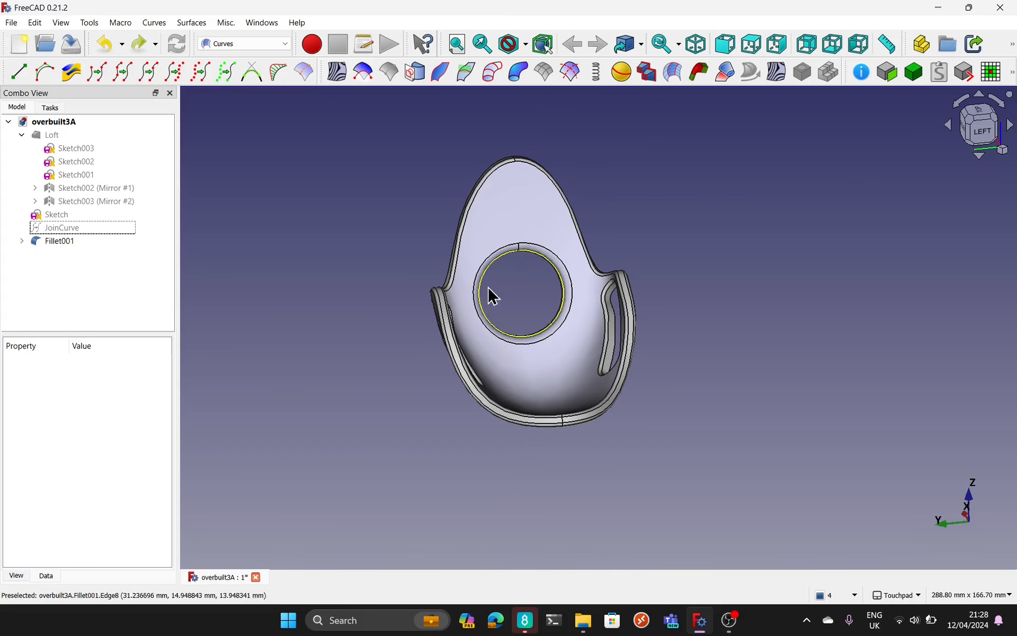
{"action": "left_click", "coordinate": [52, 243]}
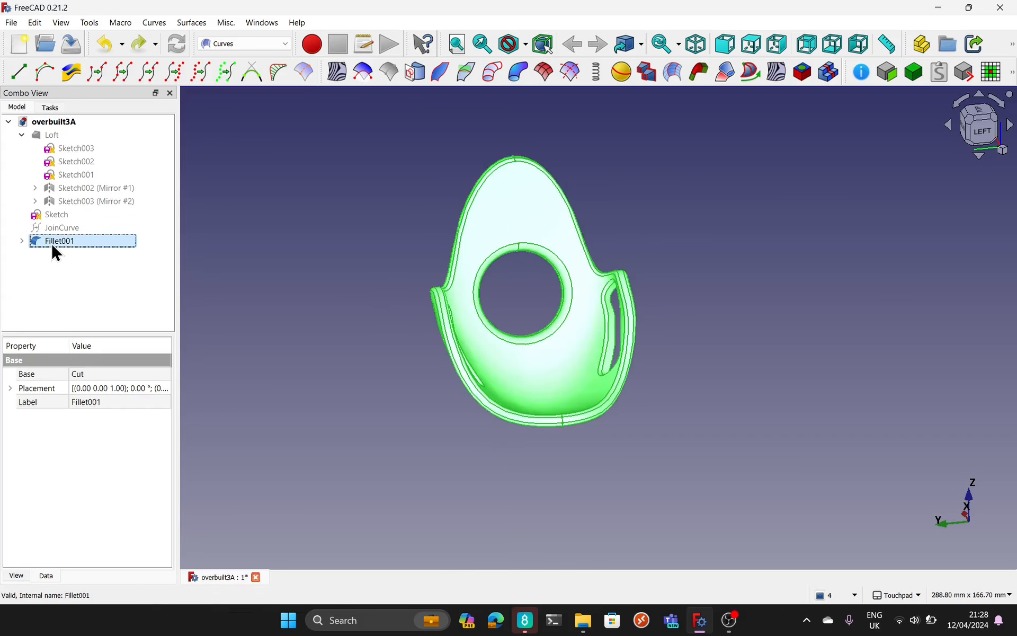
{"action": "key", "text": "Delete"}
{"action": "left_click", "coordinate": [52, 242]}
{"action": "key", "text": "Delete"}
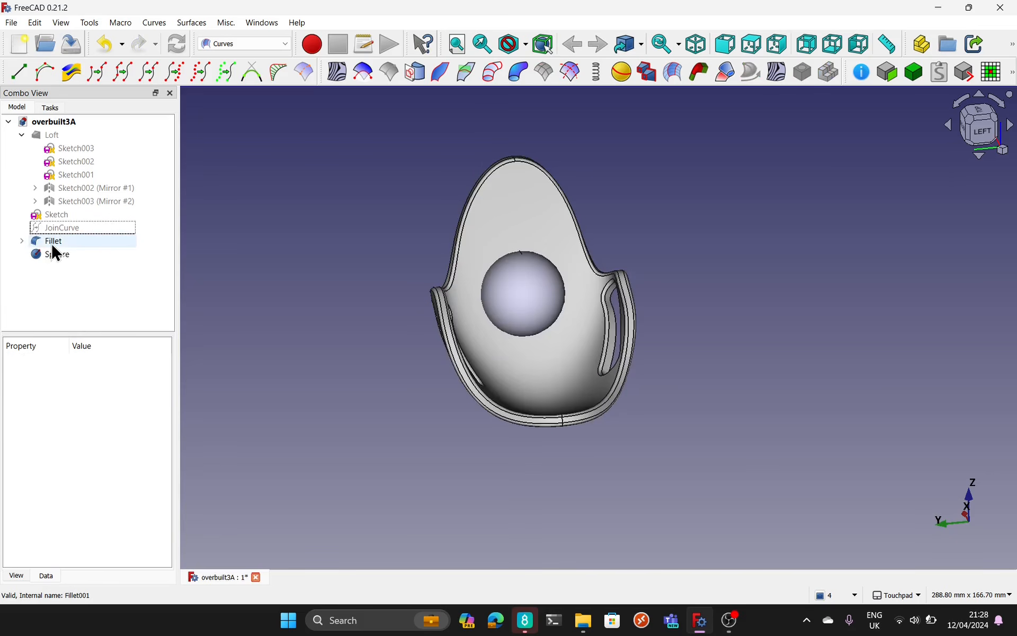
Step: Delete the sphere and the remaining fillet, going back to the plain offset shell
{"action": "left_click", "coordinate": [554, 292]}
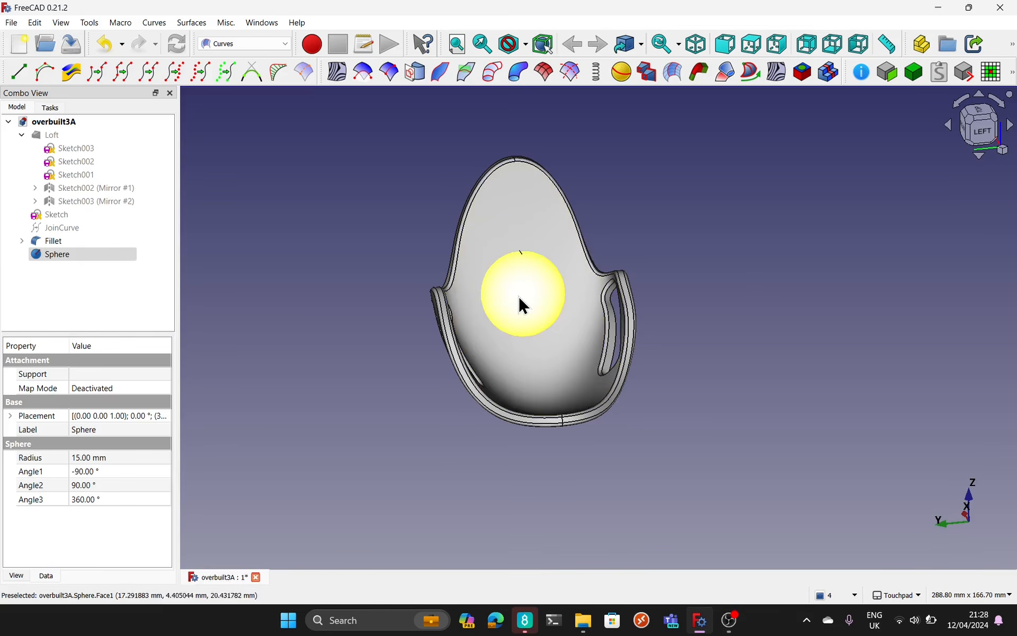
{"action": "mouse_move", "coordinate": [520, 297]}
{"action": "left_mouse_down", "text": "alt"}
{"action": "mouse_move", "coordinate": [565, 321]}
{"action": "mouse_move", "coordinate": [758, 352]}
{"action": "mouse_move", "coordinate": [518, 303]}
{"action": "left_mouse_up", "text": "alt"}
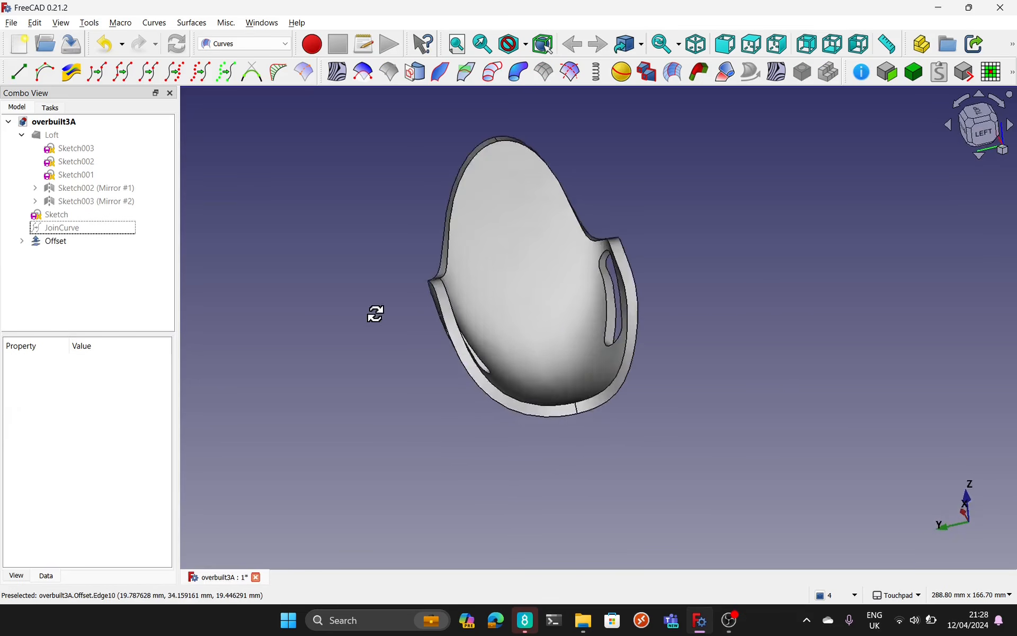
{"action": "left_click_drag", "start_coordinate": [375, 315], "coordinate": [451, 356], "text": "alt"}
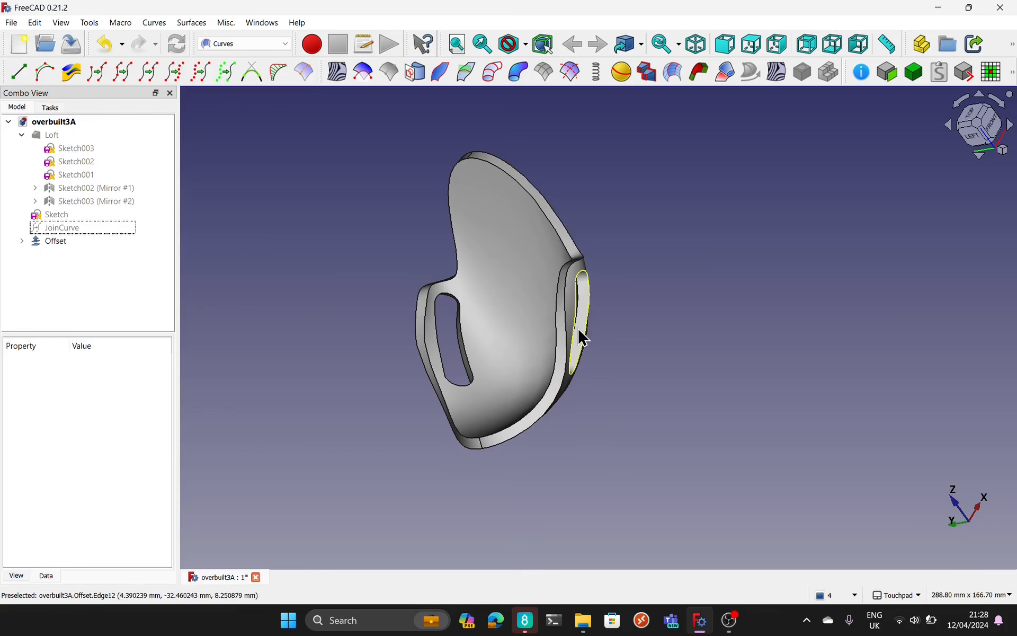
Step: Show the Loft surface together with the offset shell and examine how they fit from several sides
{"action": "left_click", "coordinate": [57, 135]}
{"action": "key", "text": "space"}
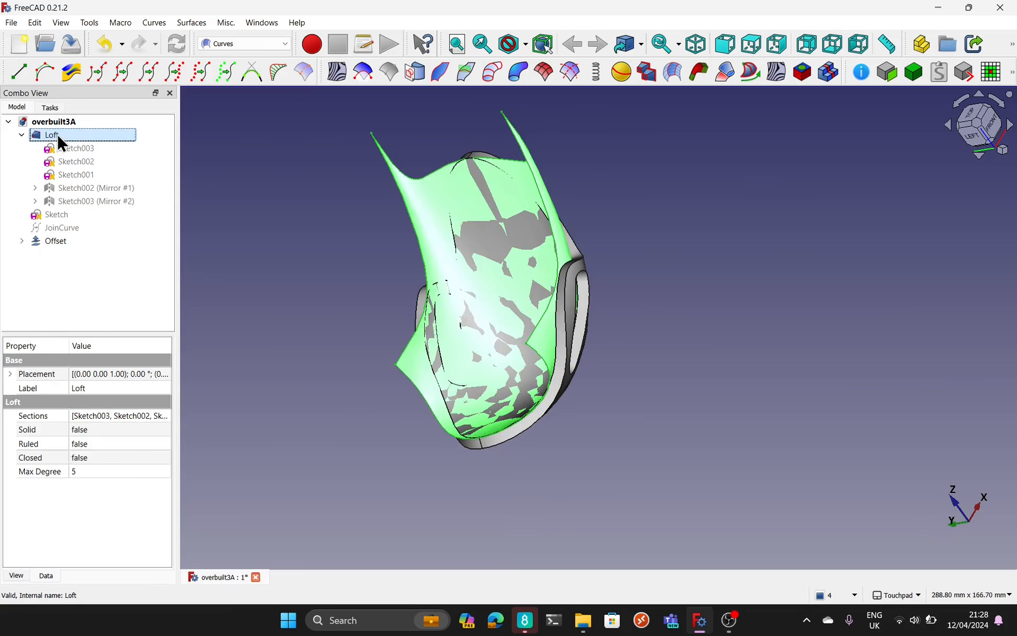
{"action": "left_click", "coordinate": [591, 435]}
{"action": "left_click_drag", "start_coordinate": [597, 424], "coordinate": [909, 286], "text": "alt"}
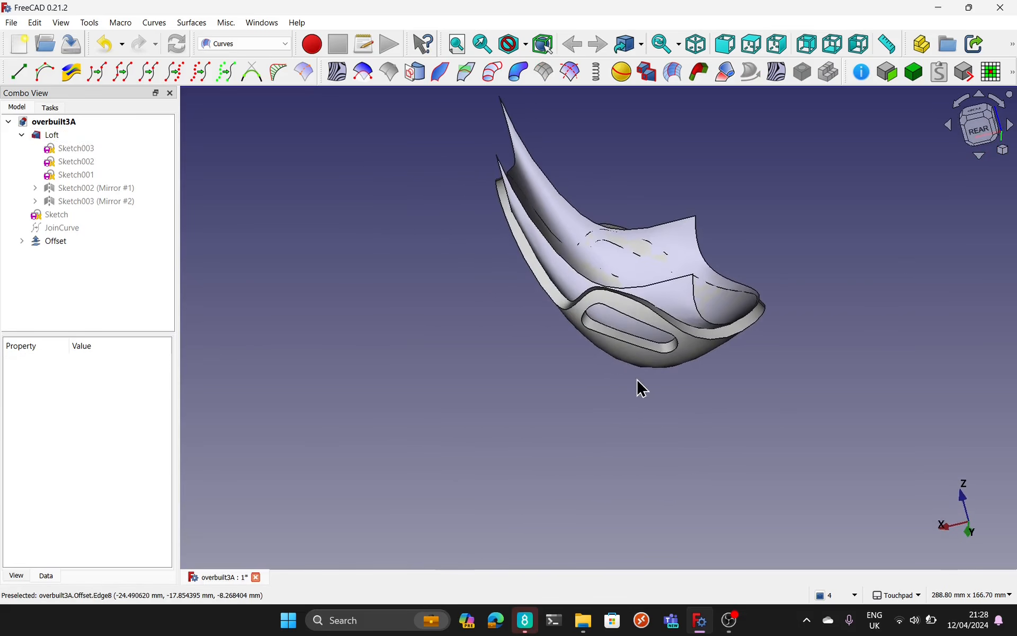
{"action": "left_click_drag", "start_coordinate": [642, 389], "coordinate": [720, 376], "text": "alt"}
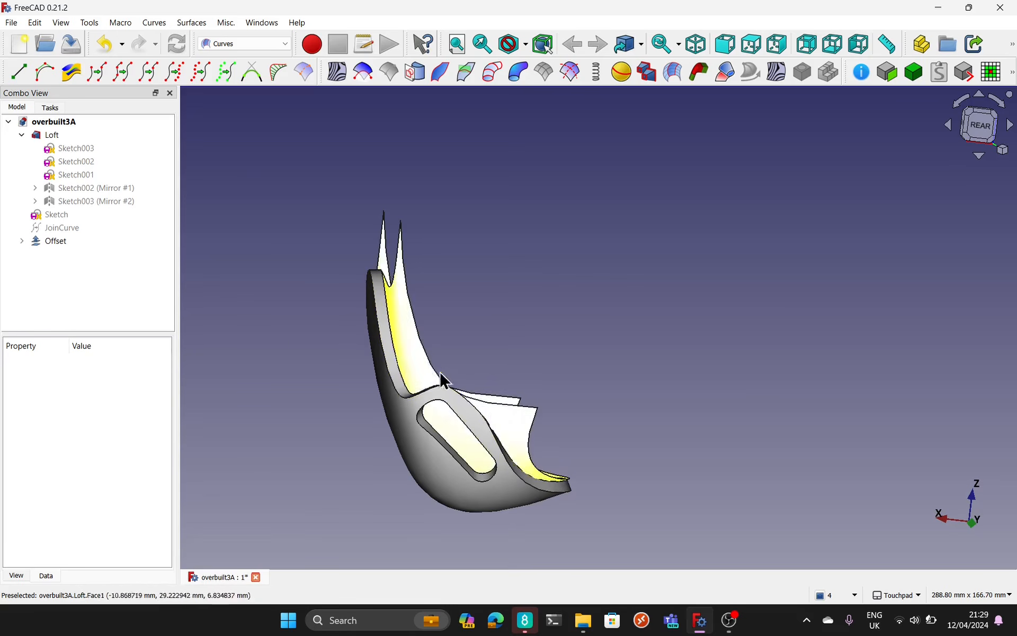
Step: Delete the Offset feature to go back to the TrimmedFace surface and examine it against the loft
{"action": "left_click", "coordinate": [397, 446]}
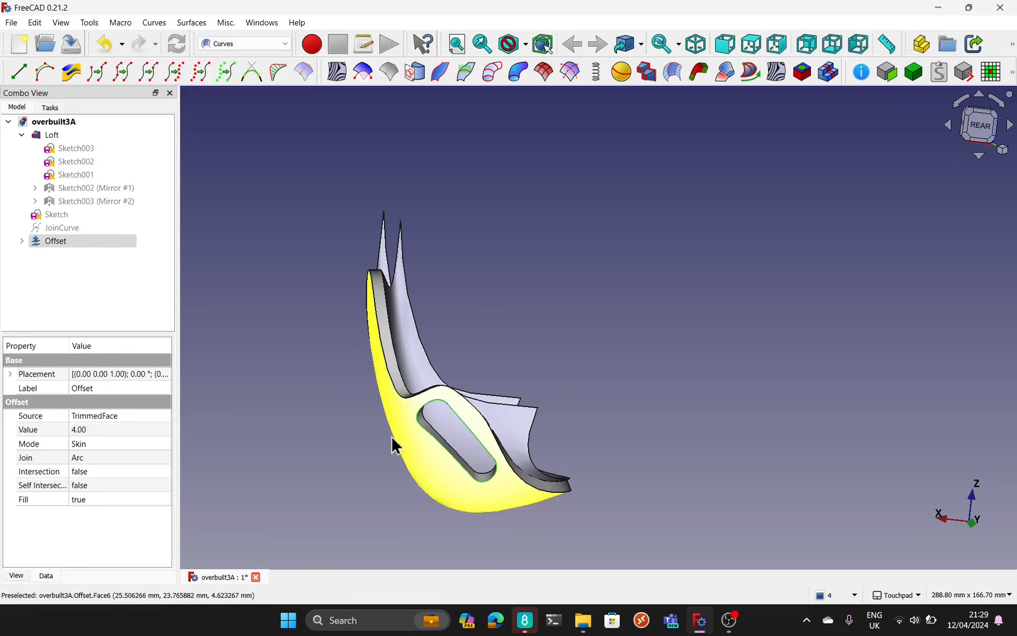
{"action": "mouse_move", "coordinate": [329, 446]}
{"action": "left_mouse_down", "text": "alt"}
{"action": "mouse_move", "coordinate": [393, 487]}
{"action": "mouse_move", "coordinate": [459, 479]}
{"action": "mouse_move", "coordinate": [239, 462]}
{"action": "mouse_move", "coordinate": [241, 492]}
{"action": "mouse_move", "coordinate": [357, 459]}
{"action": "mouse_move", "coordinate": [342, 452]}
{"action": "left_mouse_up", "text": "alt"}
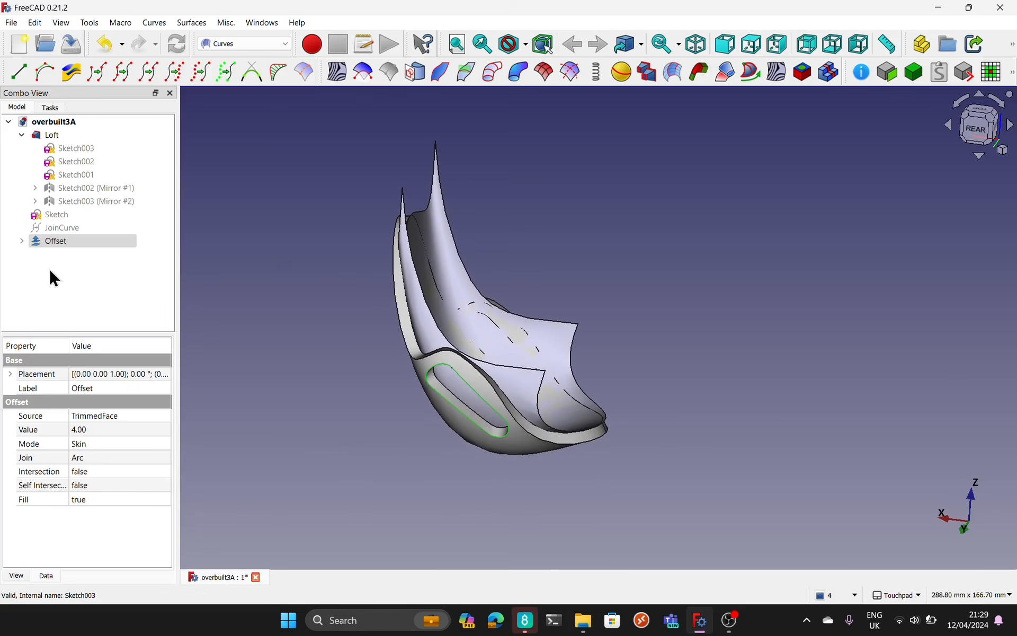
{"action": "left_click", "coordinate": [67, 243]}
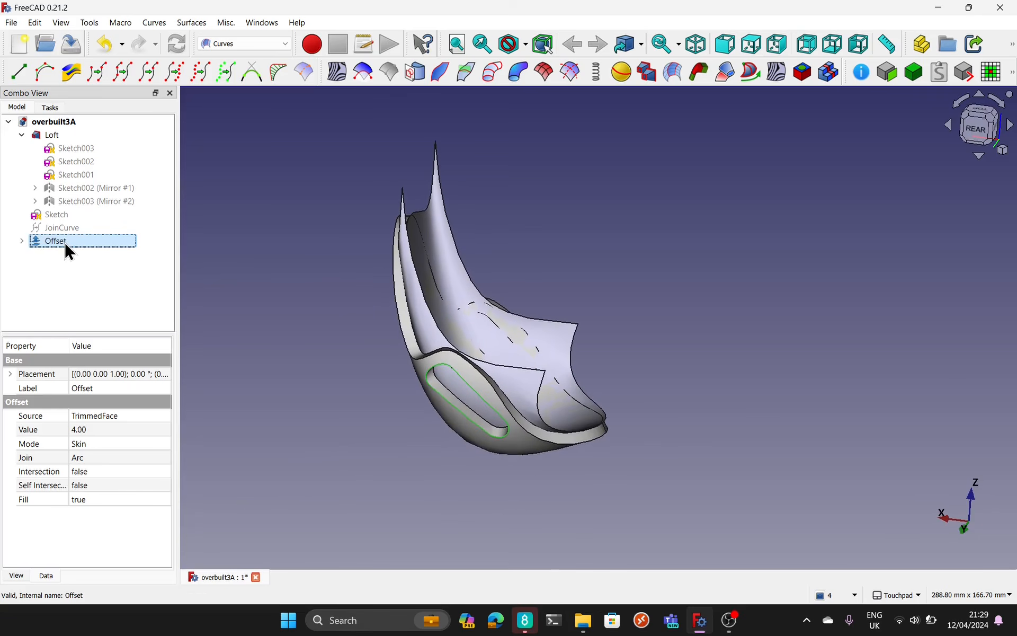
{"action": "key", "text": "Delete"}
{"action": "left_click_drag", "start_coordinate": [311, 424], "coordinate": [399, 352], "text": "alt"}
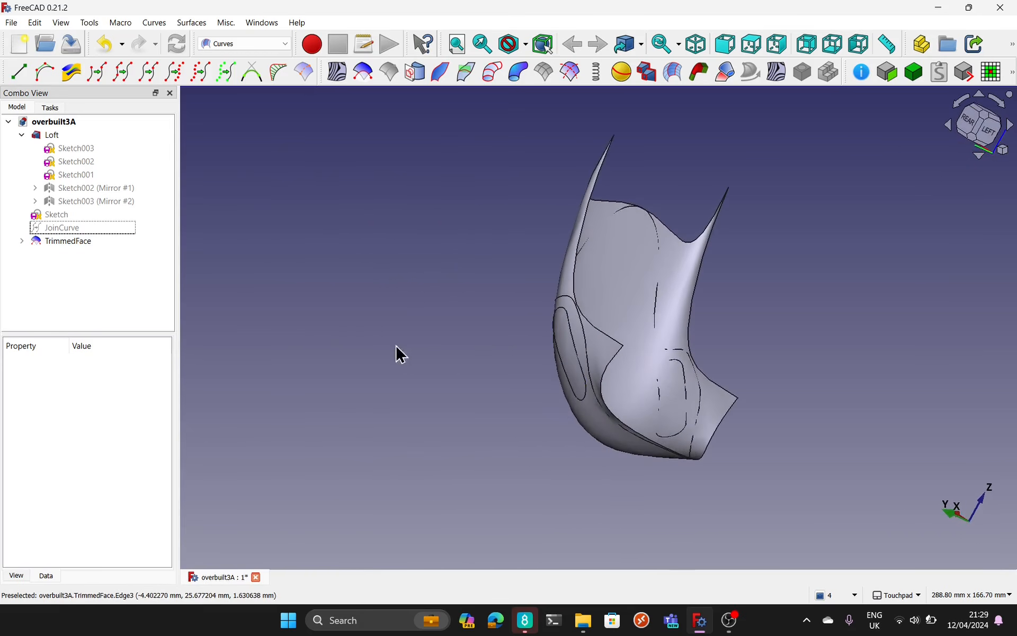
{"action": "left_click_drag", "start_coordinate": [604, 351], "coordinate": [261, 397], "text": "alt"}
{"action": "left_click_drag", "start_coordinate": [669, 288], "coordinate": [445, 280], "text": "alt"}
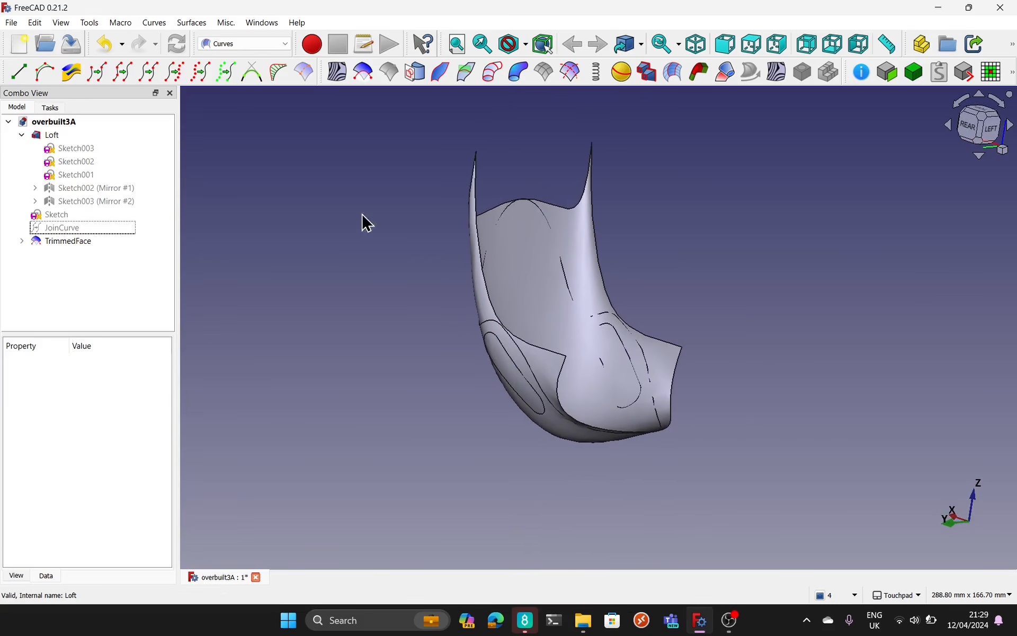
{"action": "left_click", "coordinate": [90, 23]}
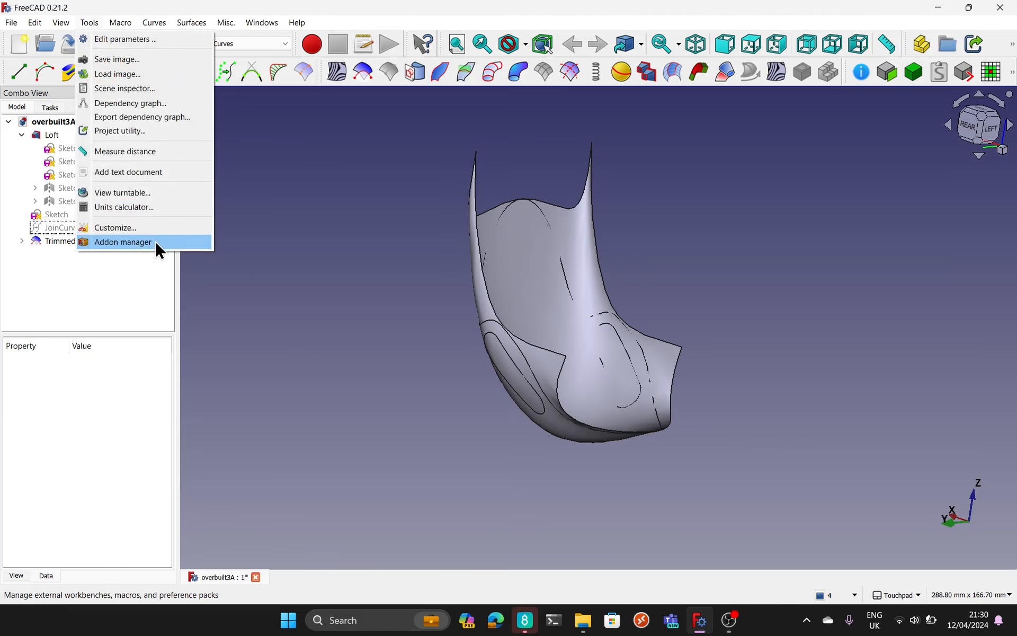
{"action": "left_click", "coordinate": [376, 259]}
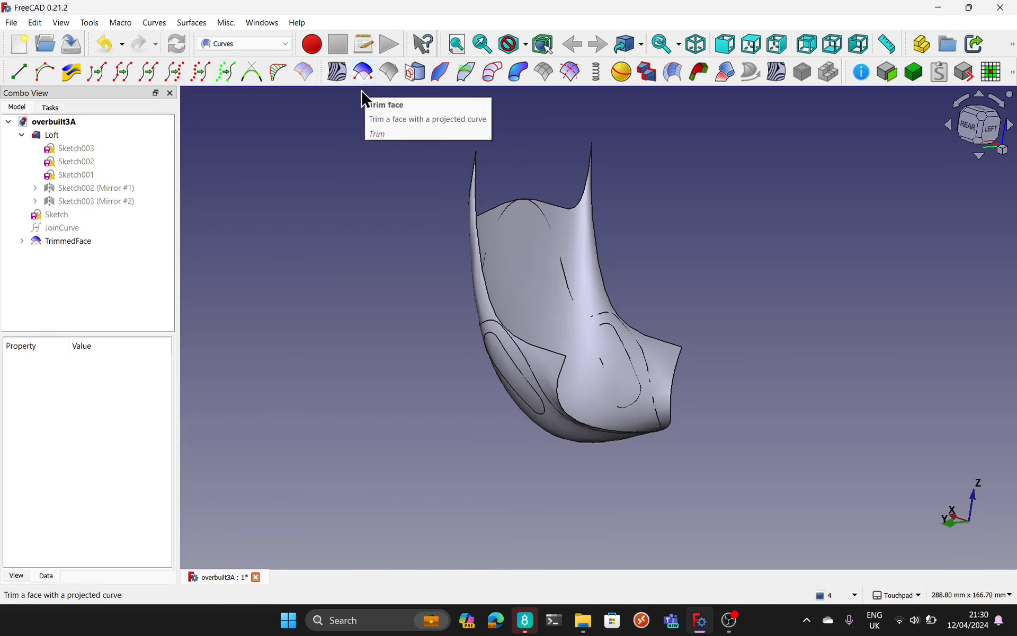
{"action": "left_click_drag", "start_coordinate": [367, 288], "coordinate": [386, 322], "text": "alt"}
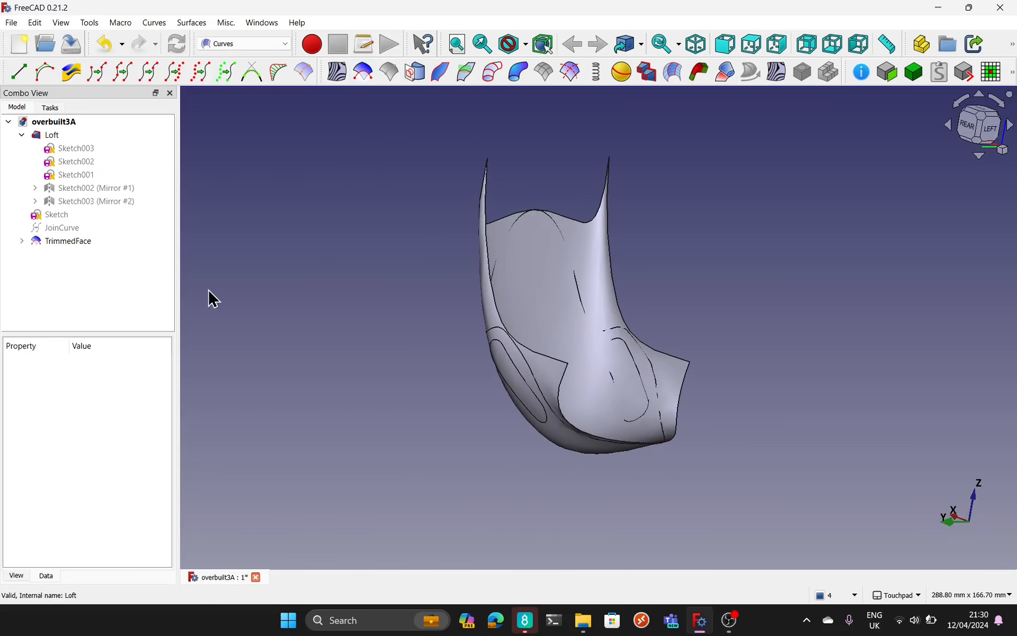
Step: Examine the objects nested under TrimmedFace and its Face and Tool properties
{"action": "left_click", "coordinate": [21, 241]}
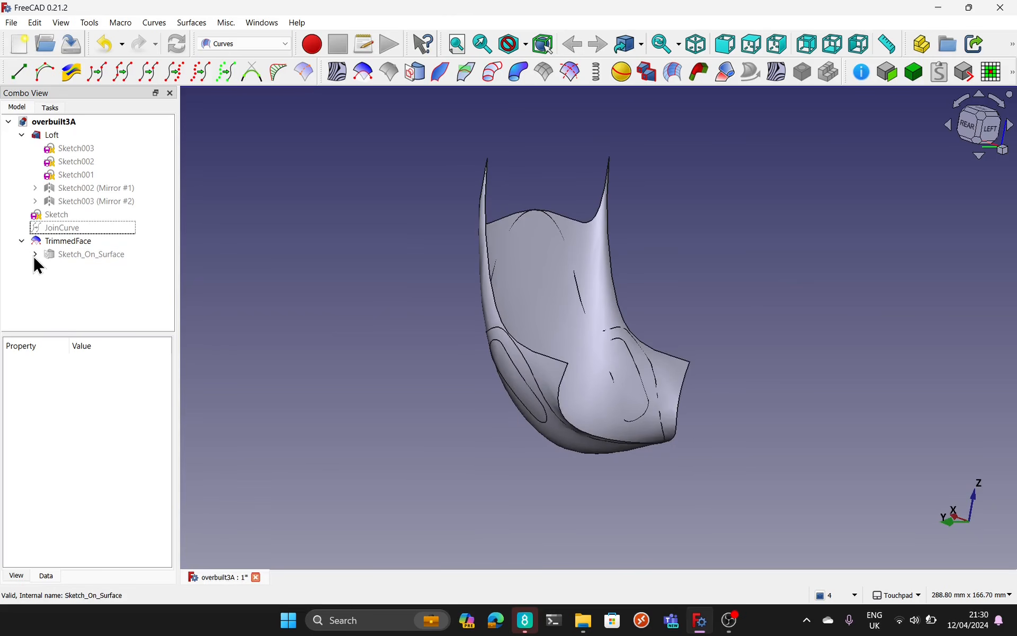
{"action": "left_click", "coordinate": [35, 255]}
{"action": "left_click", "coordinate": [35, 254]}
{"action": "left_click", "coordinate": [27, 241]}
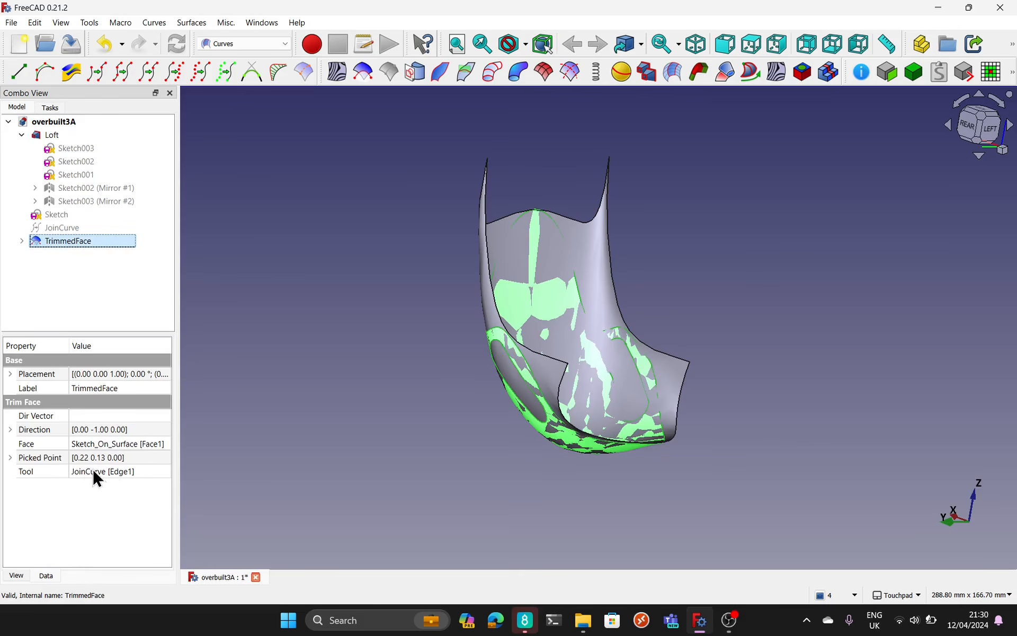
{"action": "left_click", "coordinate": [256, 301]}
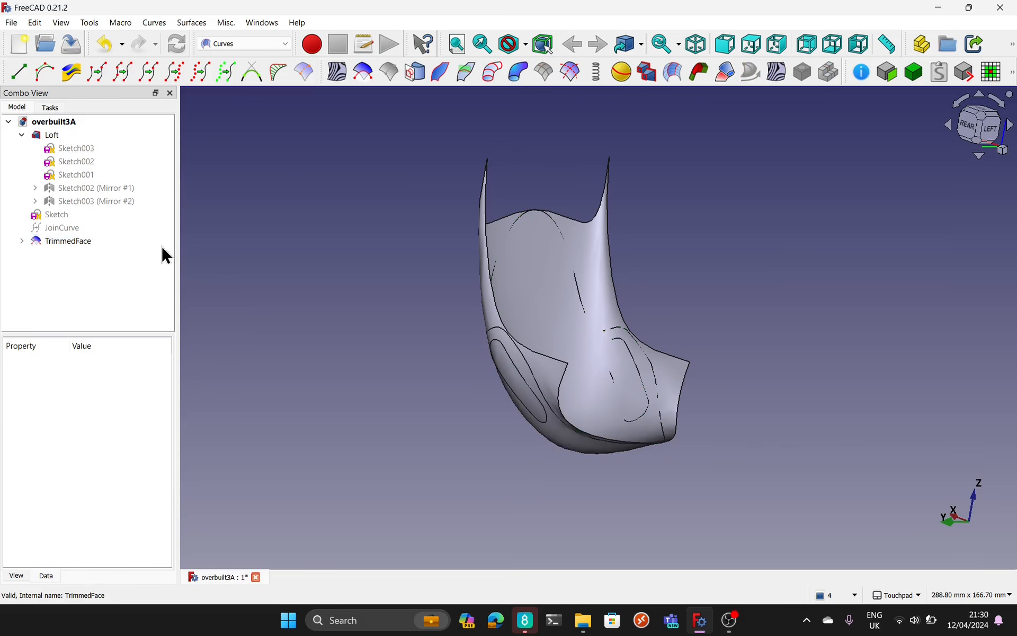
Step: Show the JoinCurve slot outline and compare it with the handle opening from the rear
{"action": "left_click", "coordinate": [79, 231]}
{"action": "key", "text": "space"}
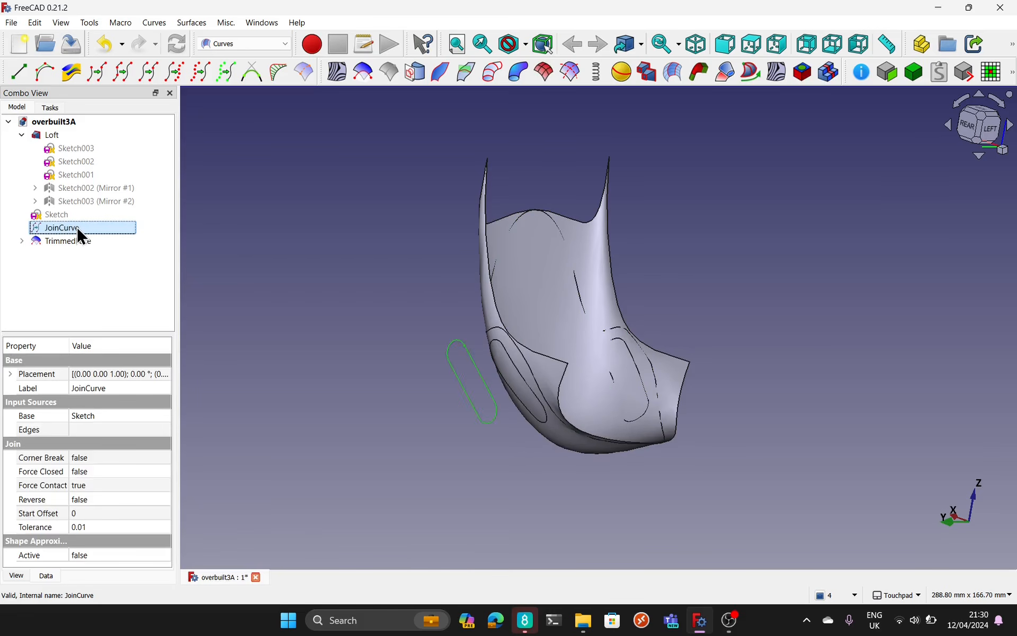
{"action": "left_click_drag", "start_coordinate": [466, 387], "coordinate": [633, 385], "text": "alt"}
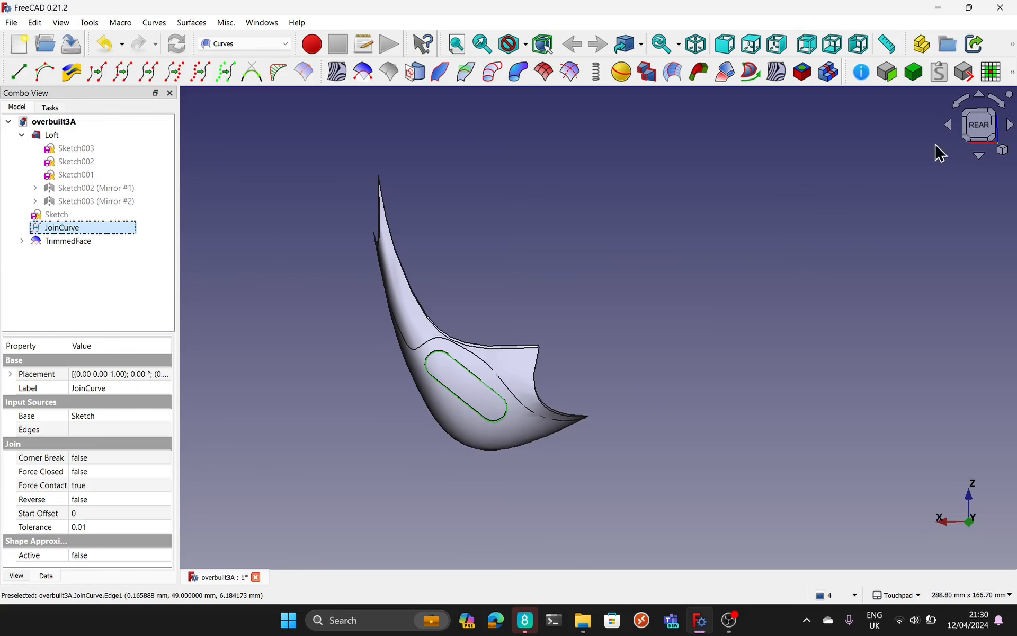
{"action": "left_click", "coordinate": [983, 129]}
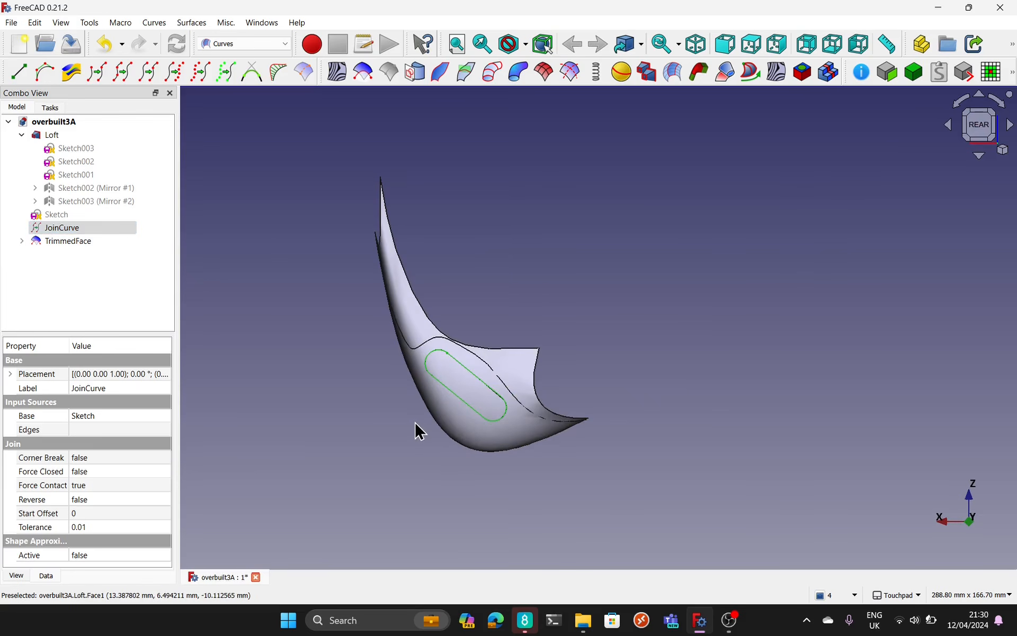
{"action": "scroll", "coordinate": [416, 428], "scroll_direction": "up", "scroll_amount": 4}
{"action": "mouse_move", "coordinate": [418, 428]}
{"action": "left_mouse_down", "text": "alt"}
{"action": "mouse_move", "coordinate": [411, 420]}
{"action": "mouse_move", "coordinate": [343, 434]}
{"action": "mouse_move", "coordinate": [343, 450]}
{"action": "left_mouse_up", "text": "alt"}
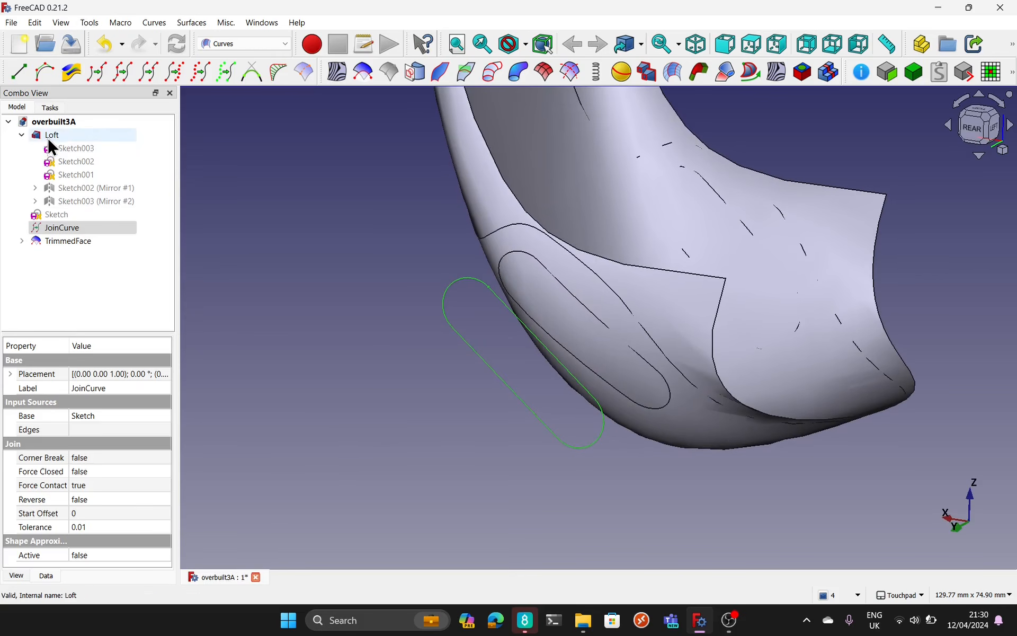
Step: Hide the Loft and examine the trimmed handle opening against the JoinCurve from the rear
{"action": "left_click", "coordinate": [49, 135]}
{"action": "key", "text": "space"}
{"action": "left_click_drag", "start_coordinate": [420, 370], "coordinate": [577, 418], "text": "alt"}
{"action": "left_click", "coordinate": [995, 134]}
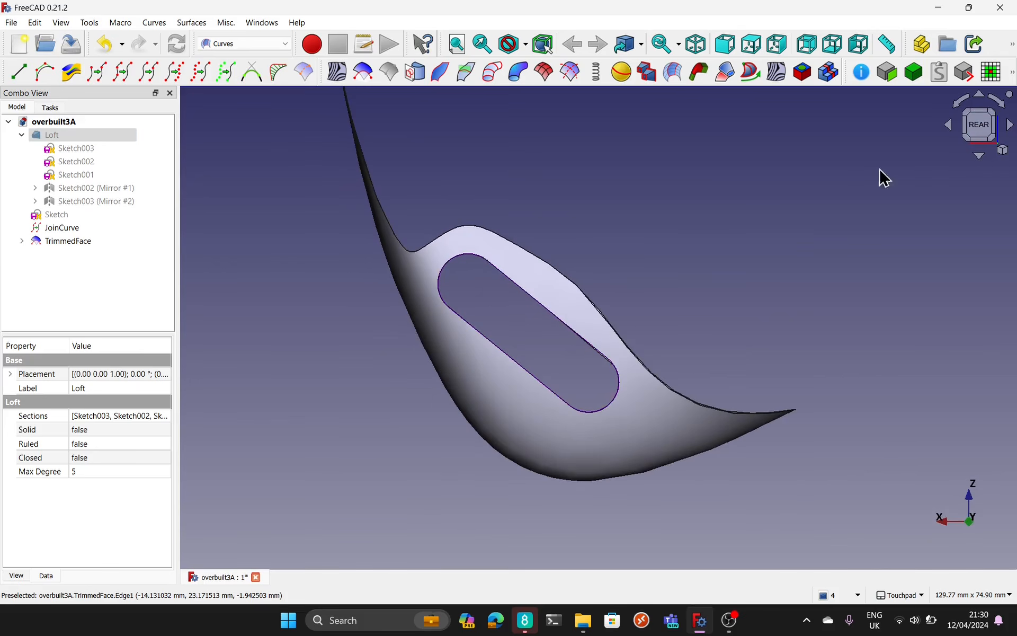
{"action": "left_click_drag", "start_coordinate": [710, 271], "coordinate": [413, 431], "text": "alt"}
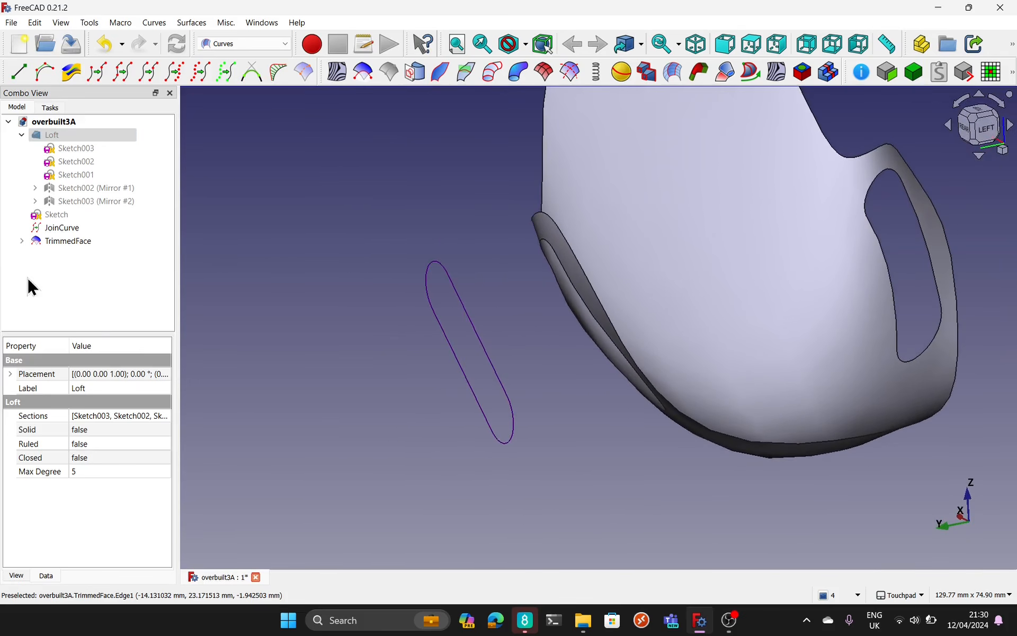
Step: Display the slot sketch in place of the JoinCurve and open the sketch for editing
{"action": "left_click", "coordinate": [59, 218]}
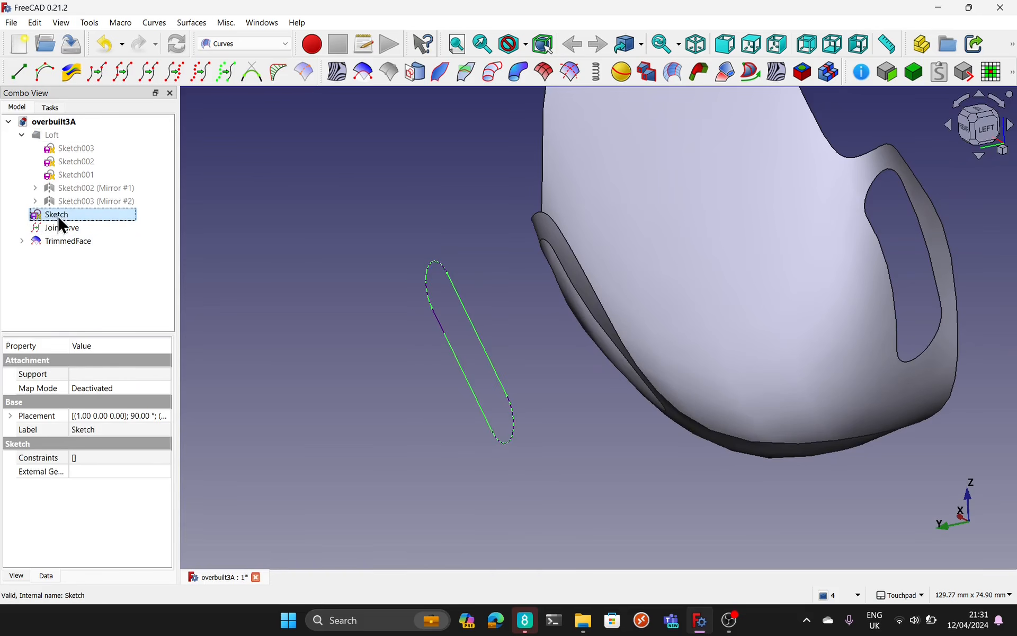
{"action": "left_click", "coordinate": [66, 229]}
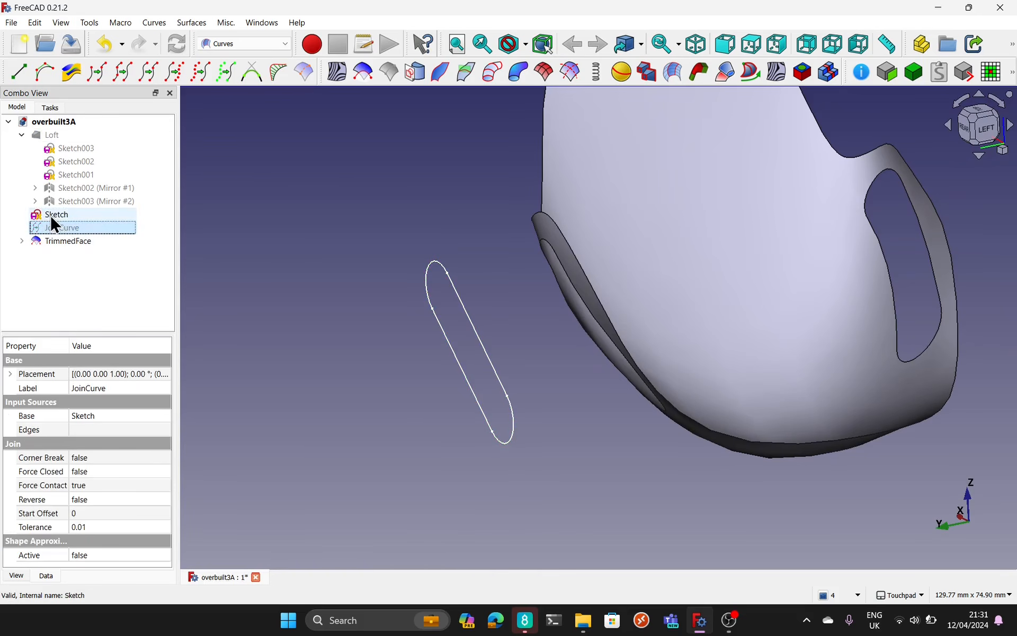
{"action": "double_click", "coordinate": [54, 213]}
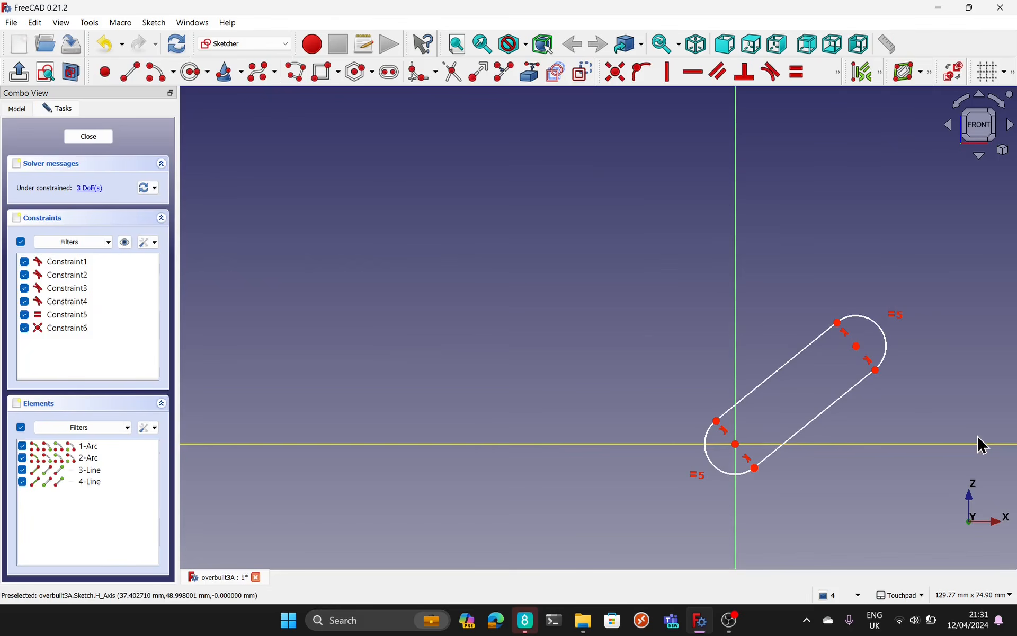
Step: Show the Loft alongside the open slot sketch, compare their positions from an angled view, and close the sketch
{"action": "left_click", "coordinate": [16, 109]}
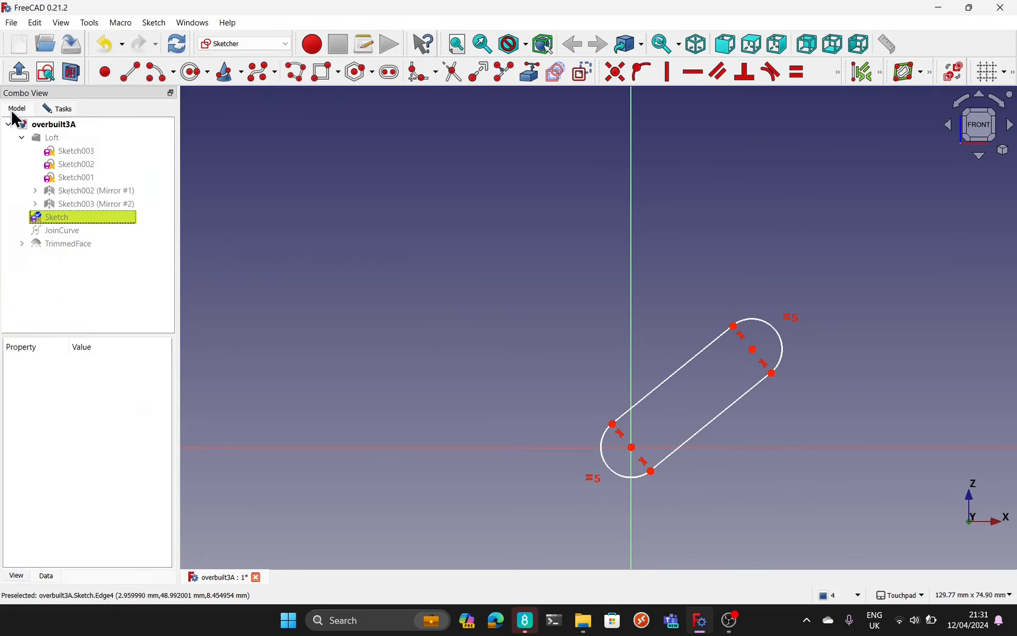
{"action": "left_click", "coordinate": [53, 138]}
{"action": "key", "text": "space"}
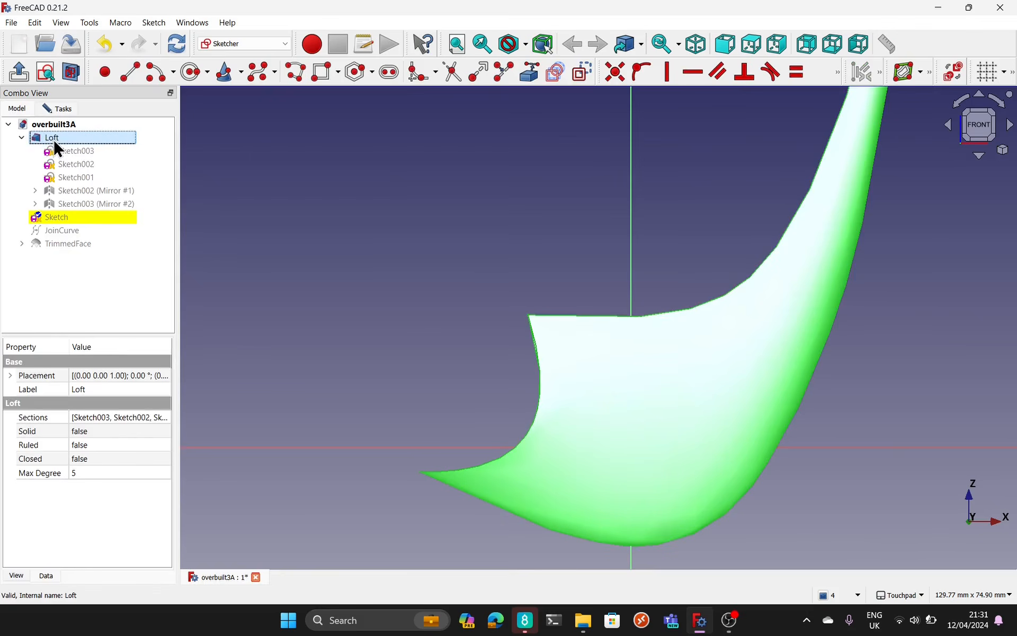
{"action": "left_click_drag", "start_coordinate": [561, 261], "coordinate": [828, 422], "text": "alt"}
{"action": "mouse_move", "coordinate": [480, 190]}
{"action": "left_mouse_down", "text": "alt"}
{"action": "mouse_move", "coordinate": [508, 182]}
{"action": "mouse_move", "coordinate": [466, 175]}
{"action": "mouse_move", "coordinate": [727, 284]}
{"action": "mouse_move", "coordinate": [736, 274]}
{"action": "mouse_move", "coordinate": [641, 287]}
{"action": "left_mouse_up", "text": "alt"}
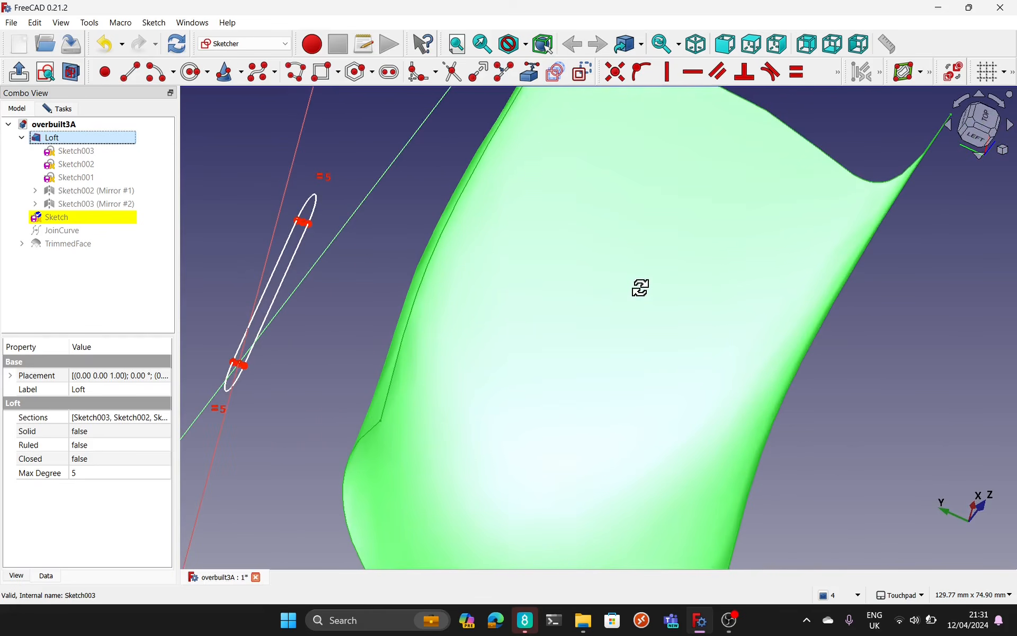
{"action": "scroll", "coordinate": [640, 294], "scroll_direction": "down", "scroll_amount": 3}
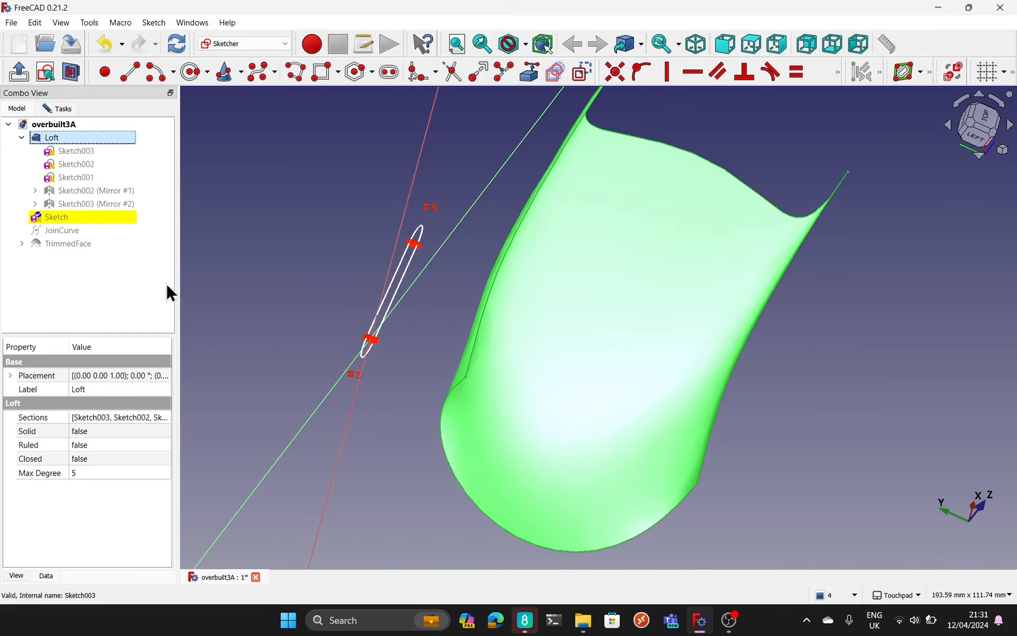
{"action": "left_click", "coordinate": [56, 112]}
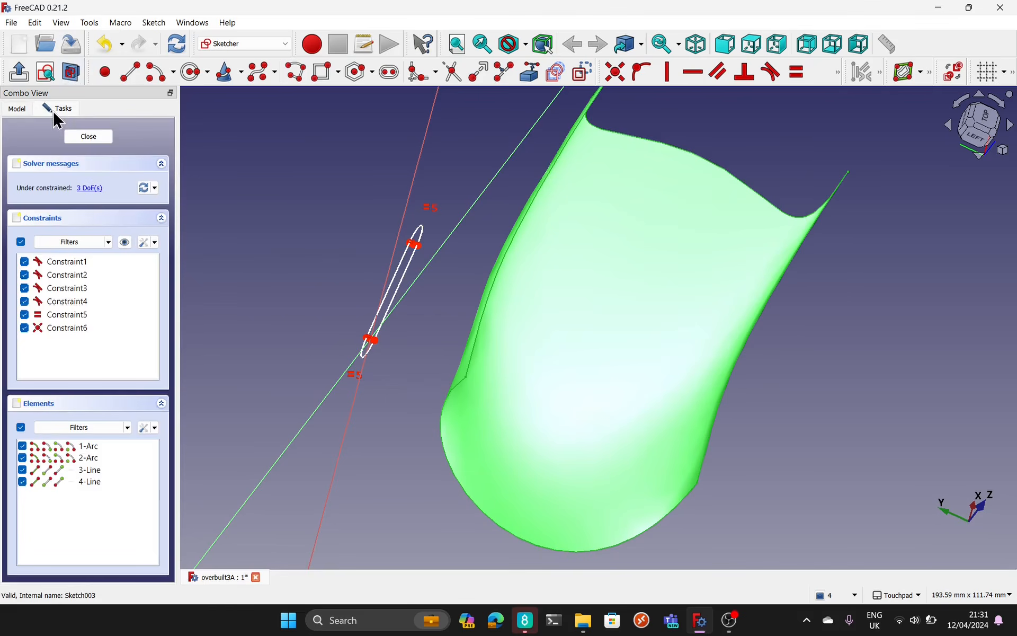
{"action": "left_click", "coordinate": [87, 138]}
Step: Show the JoinCurve in place of the slot sketch and examine how it relates to the TrimmedFace handle opening
{"action": "mouse_move", "coordinate": [496, 328]}
{"action": "left_mouse_down", "text": "alt"}
{"action": "mouse_move", "coordinate": [574, 348]}
{"action": "mouse_move", "coordinate": [482, 353]}
{"action": "left_mouse_up", "text": "alt"}
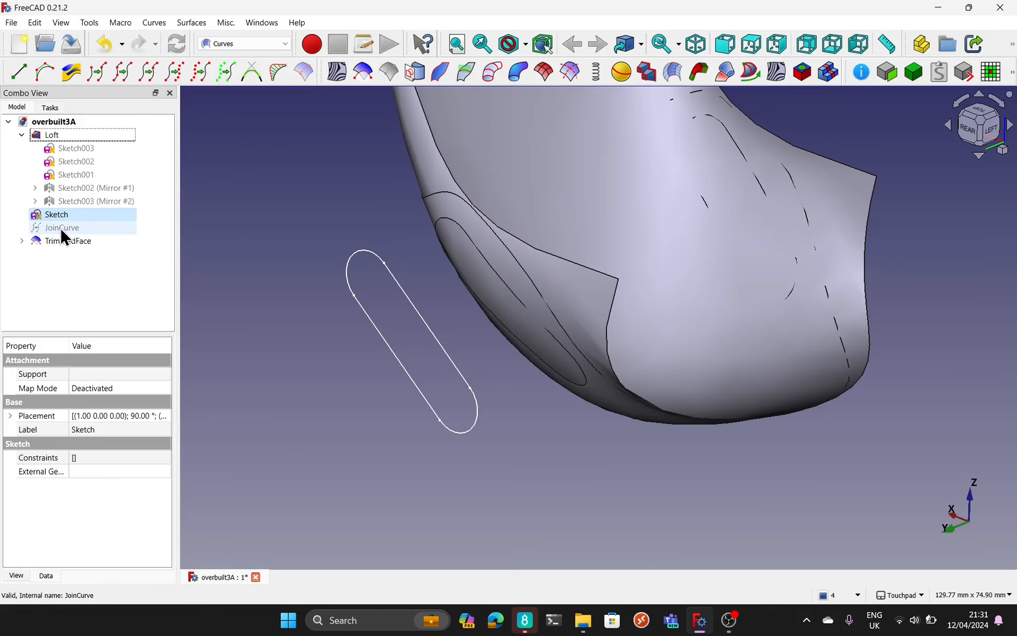
{"action": "left_click", "coordinate": [57, 225]}
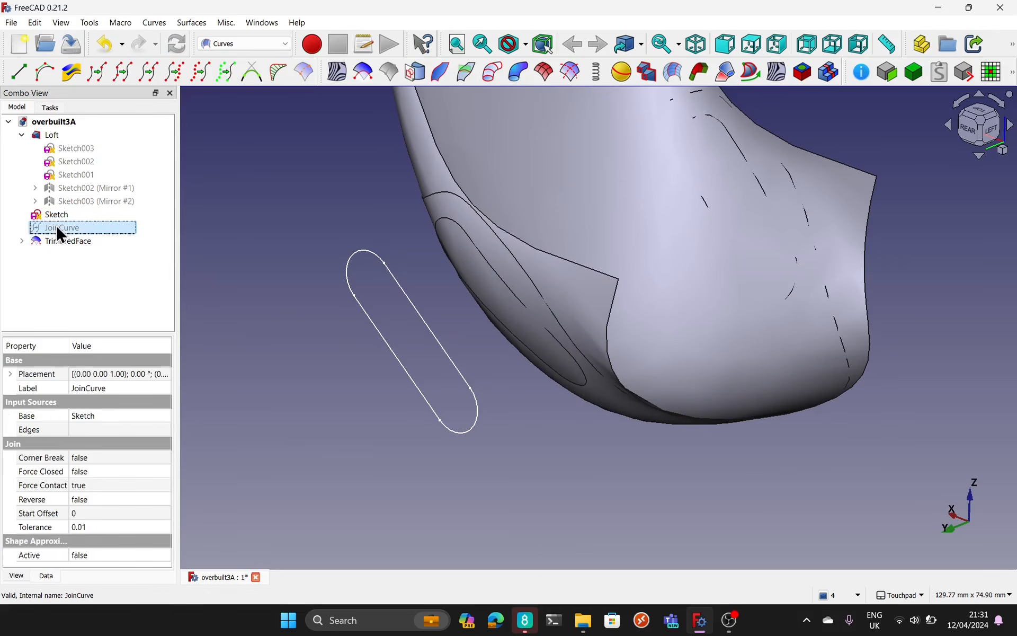
{"action": "left_click", "coordinate": [59, 211]}
{"action": "key", "text": "space"}
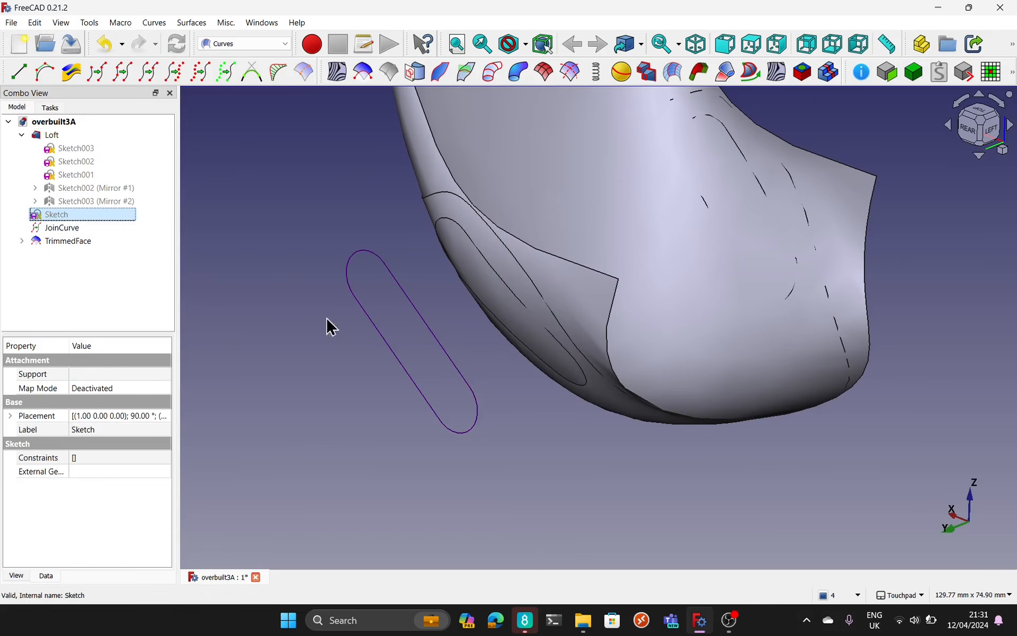
{"action": "left_click_drag", "start_coordinate": [443, 364], "coordinate": [537, 374], "text": "alt"}
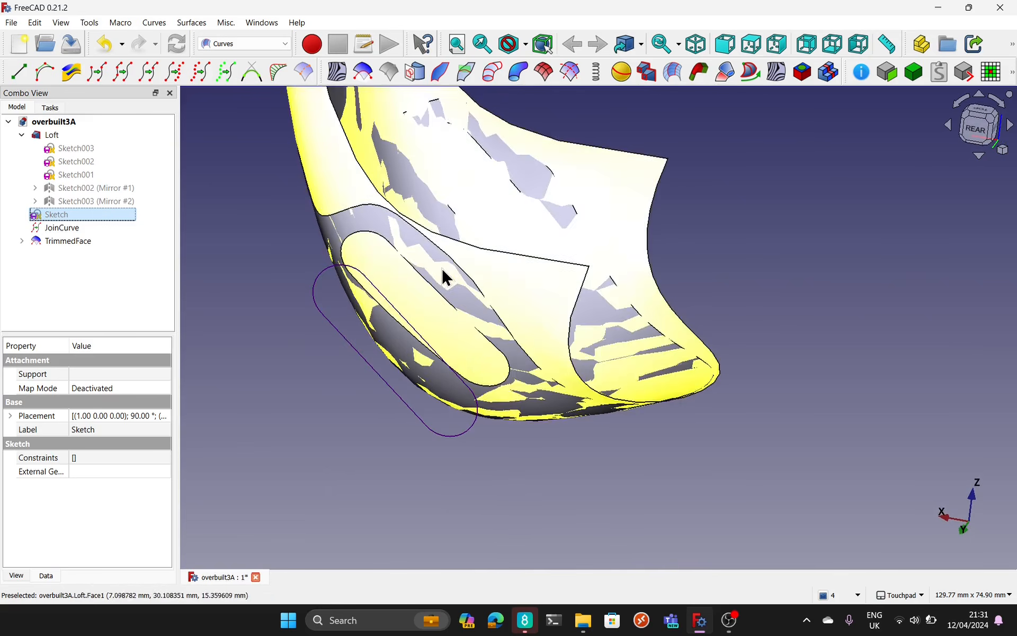
{"action": "left_click", "coordinate": [456, 270]}
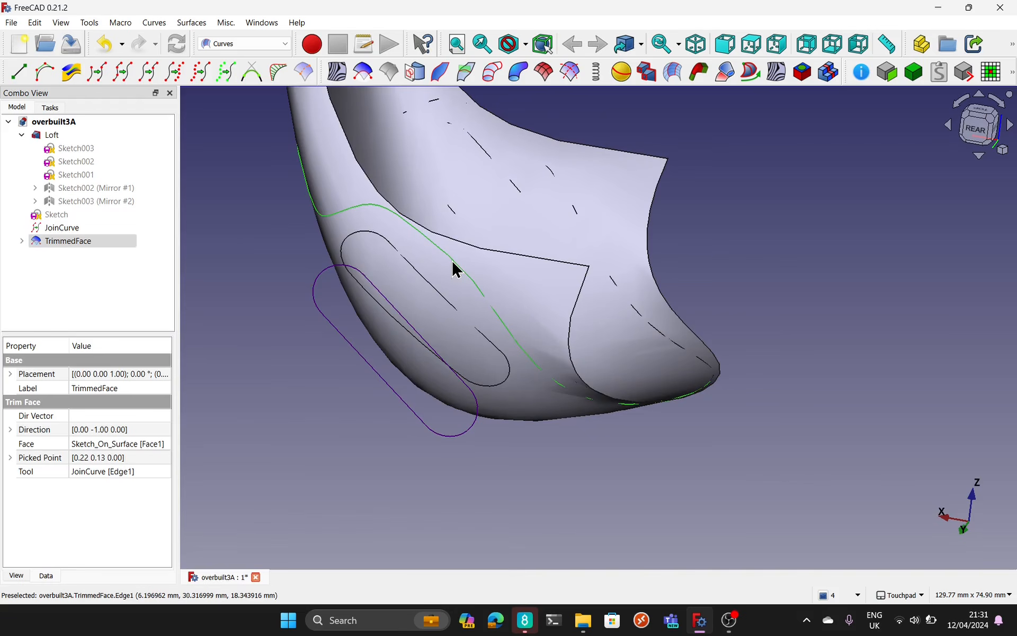
{"action": "left_click_drag", "start_coordinate": [500, 265], "coordinate": [762, 274], "text": "alt"}
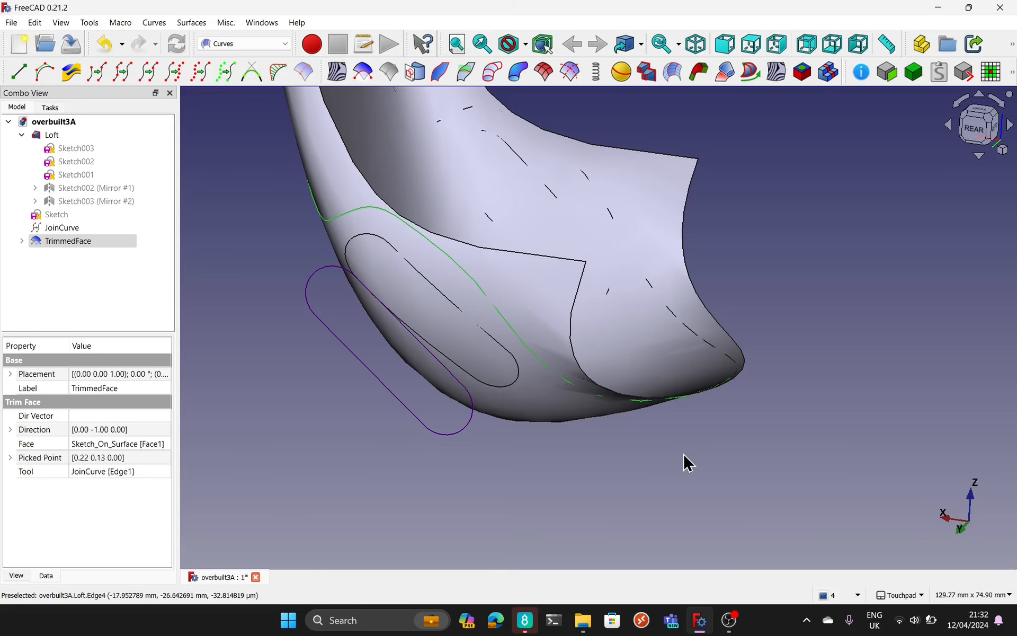
Step: Delete the TrimmedFace, the JoinCurve and the slot sketch from the model, leaving the Loft and Sketch_On_Surface
{"action": "left_click", "coordinate": [66, 238]}
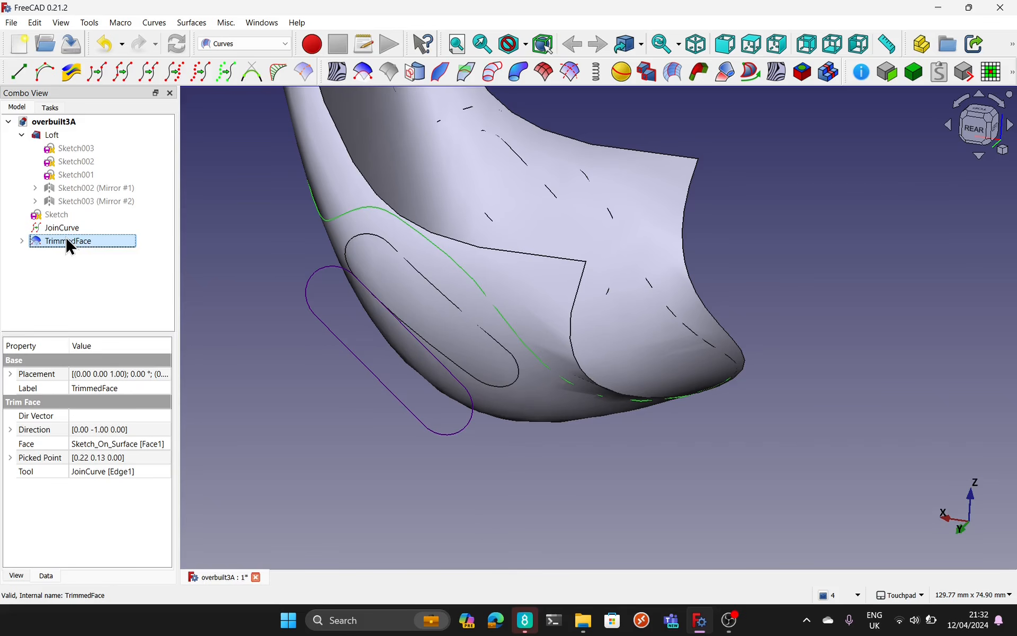
{"action": "key", "text": "Delete"}
{"action": "left_click", "coordinate": [63, 238]}
{"action": "key", "text": "Delete"}
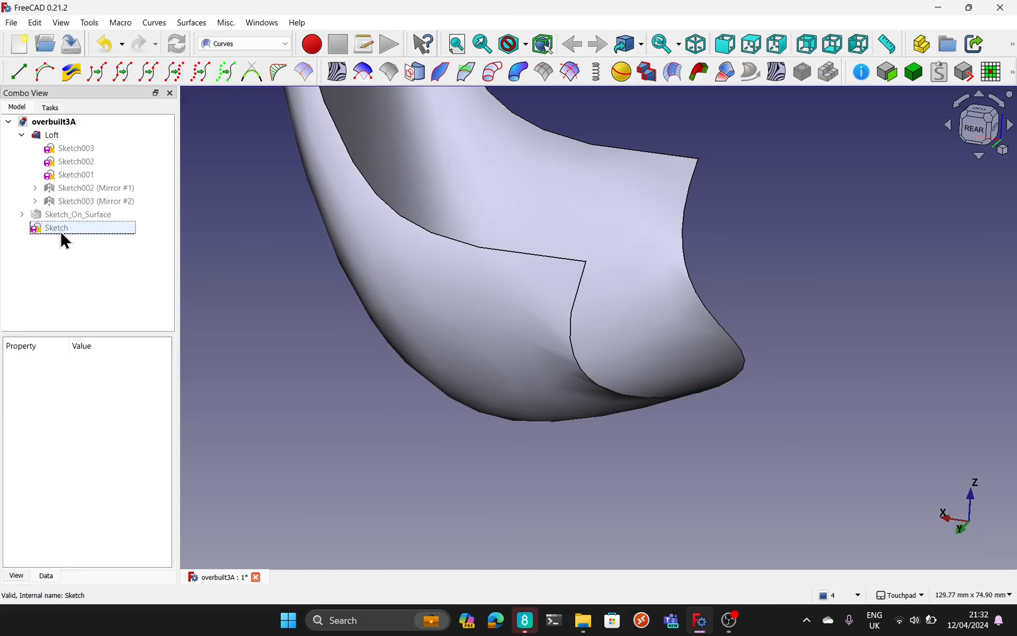
{"action": "left_click", "coordinate": [62, 232]}
{"action": "key", "text": "Delete"}
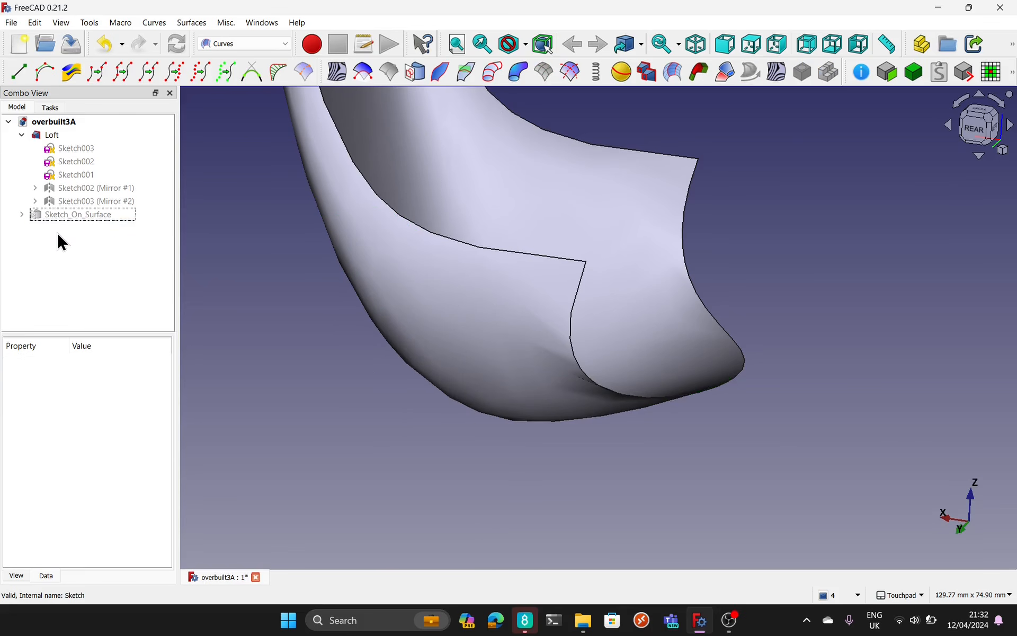
Step: Hide the Loft, show Sketch_On_Surface and examine the shaped chair shell from the rear and side
{"action": "left_click", "coordinate": [70, 215]}
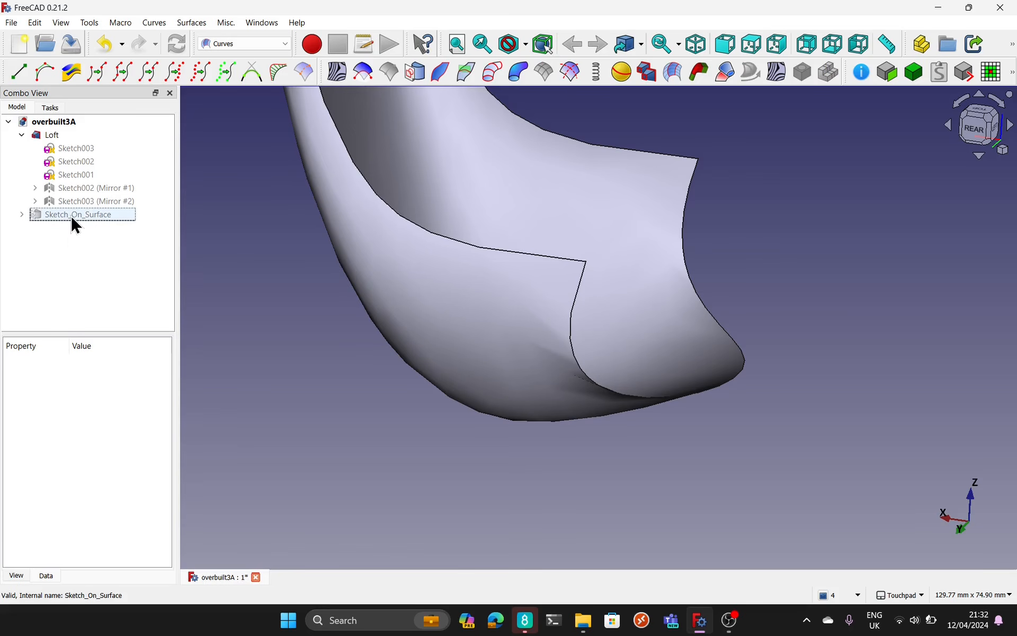
{"action": "left_click", "coordinate": [56, 135]}
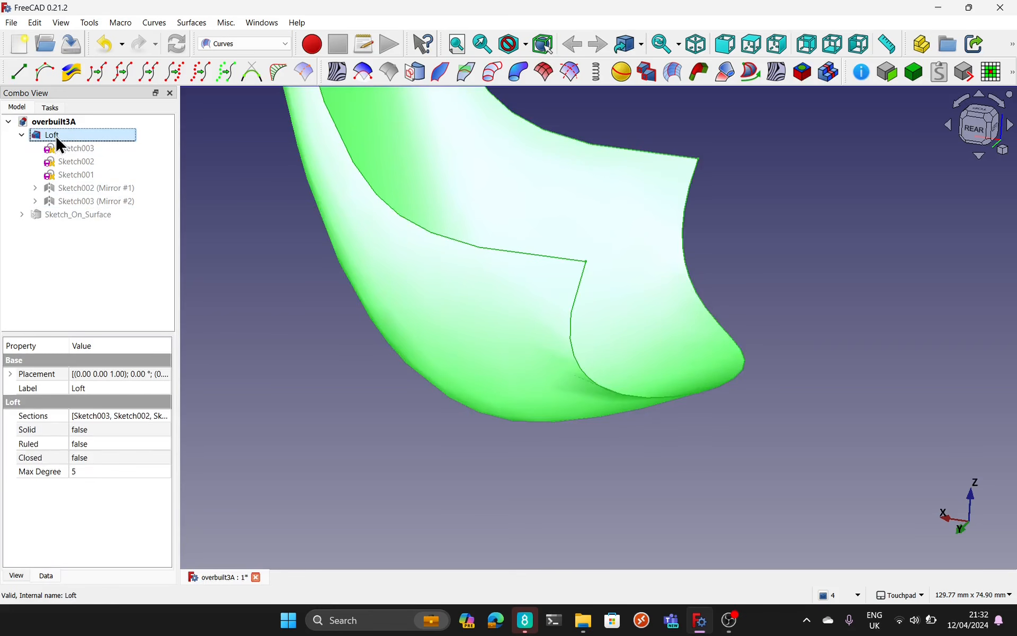
{"action": "key", "text": "space"}
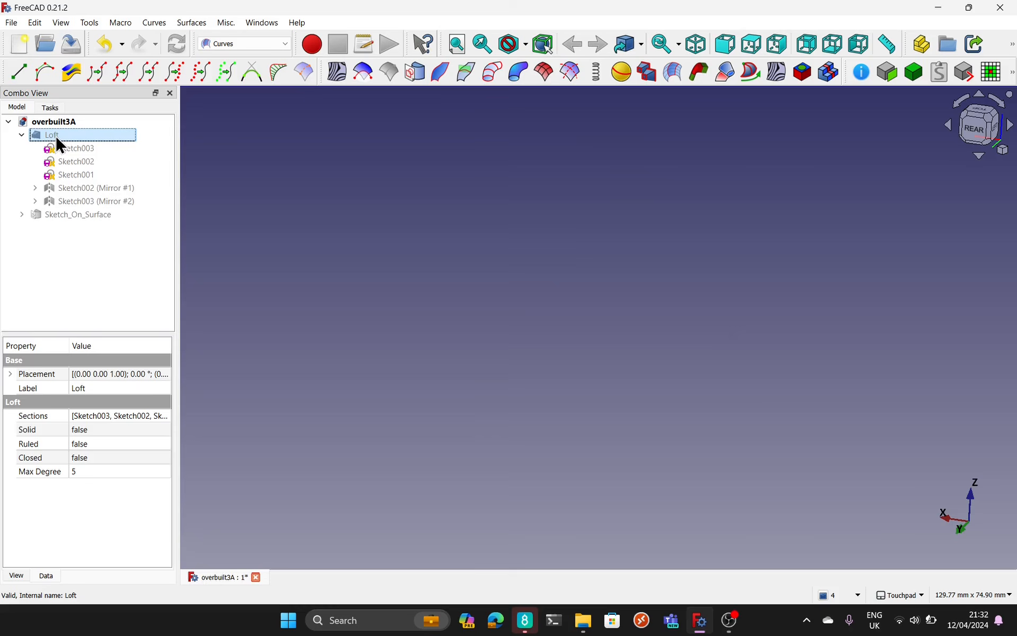
{"action": "left_click", "coordinate": [77, 211]}
{"action": "key", "text": "space"}
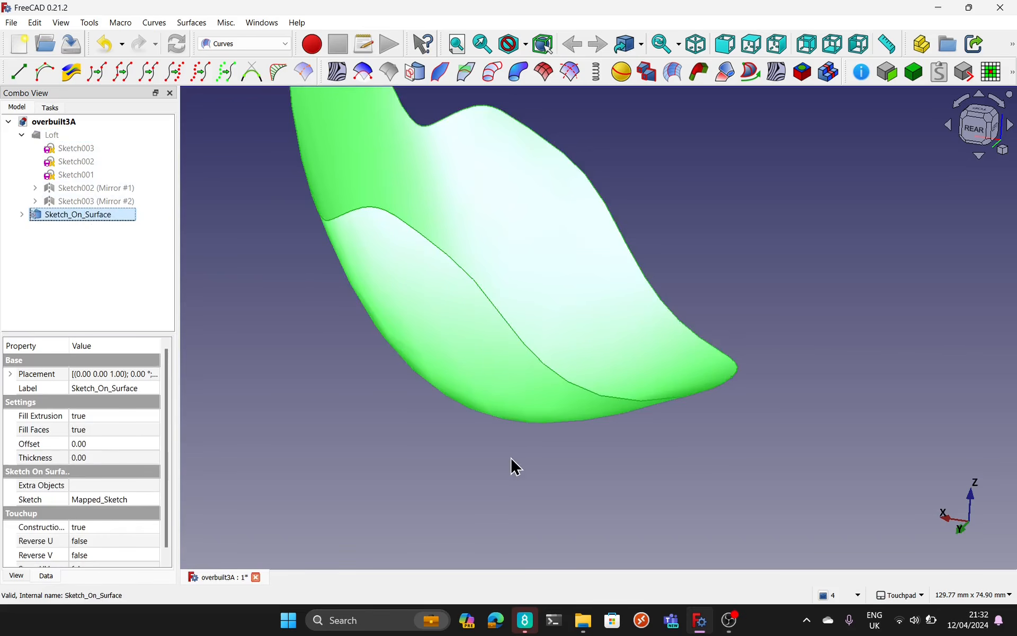
{"action": "scroll", "coordinate": [514, 466], "scroll_direction": "down", "scroll_amount": 1}
{"action": "scroll", "coordinate": [514, 466], "scroll_direction": "up", "scroll_amount": 2}
{"action": "scroll", "coordinate": [514, 466], "scroll_direction": "down", "scroll_amount": 5}
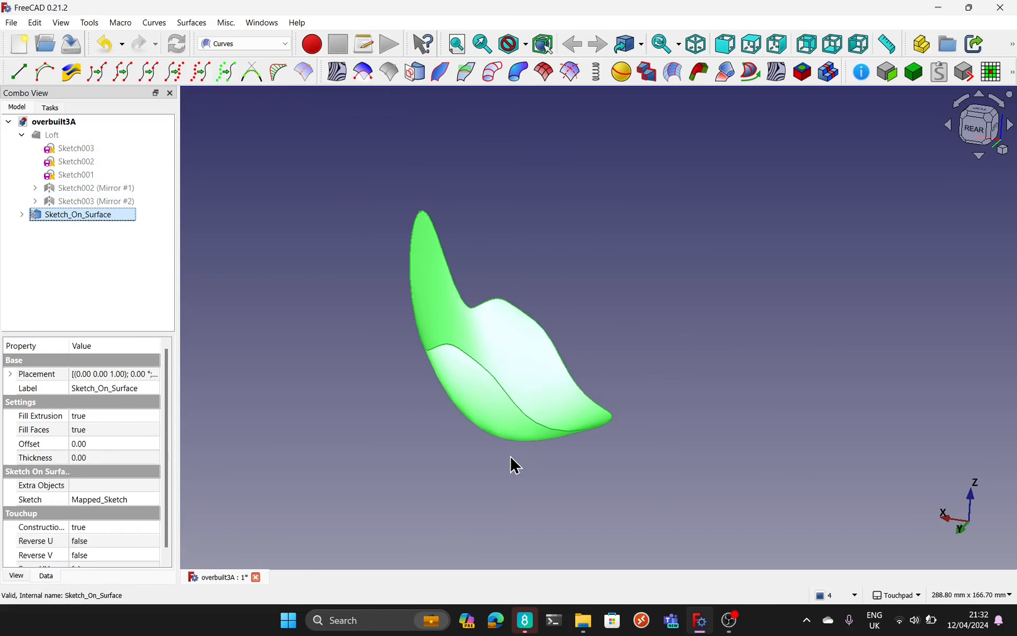
{"action": "left_click_drag", "start_coordinate": [514, 466], "coordinate": [403, 402], "text": "alt"}
Step: Open the Mapped_Sketch nested under Sketch_On_Surface, examine its B-spline outline within the rectangular boundary, and close it
{"action": "left_click", "coordinate": [55, 135]}
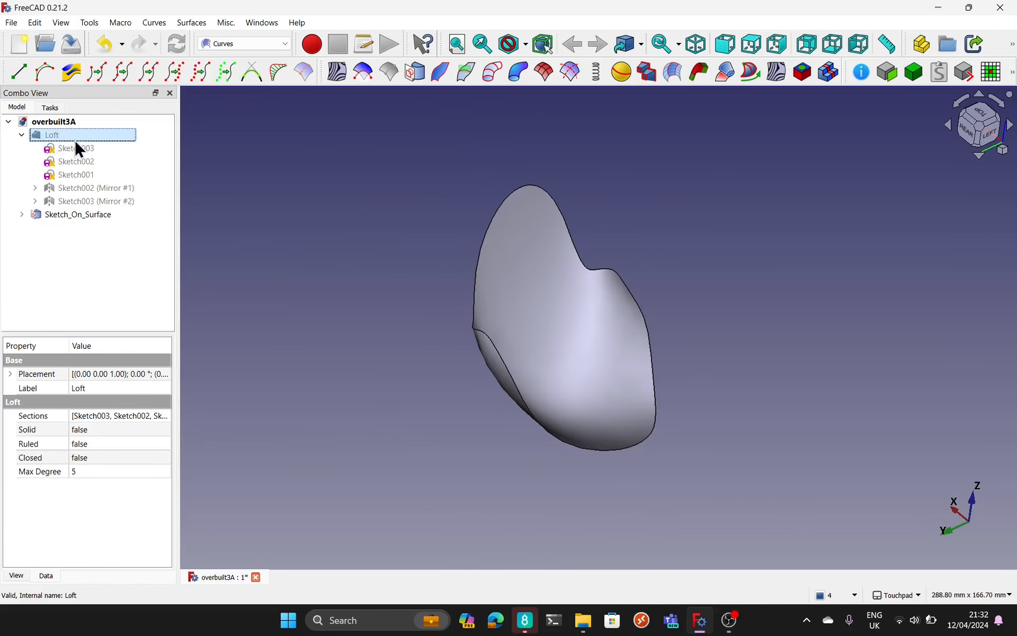
{"action": "left_click", "coordinate": [22, 215]}
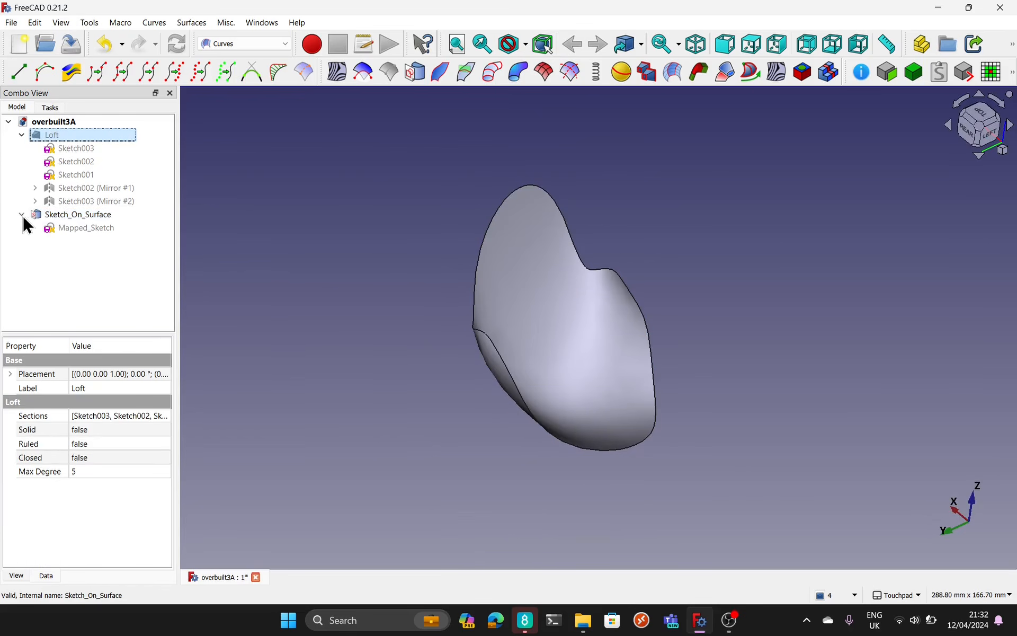
{"action": "left_click", "coordinate": [78, 227]}
{"action": "double_click", "coordinate": [78, 229]}
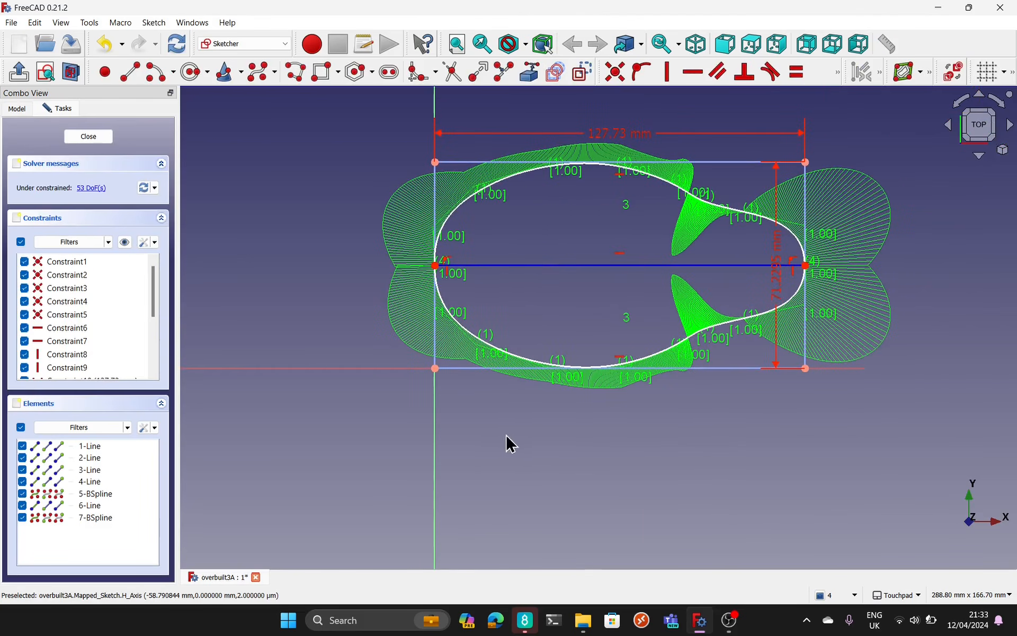
{"action": "left_click", "coordinate": [89, 137]}
{"action": "left_click_drag", "start_coordinate": [535, 286], "coordinate": [481, 299], "text": "alt"}
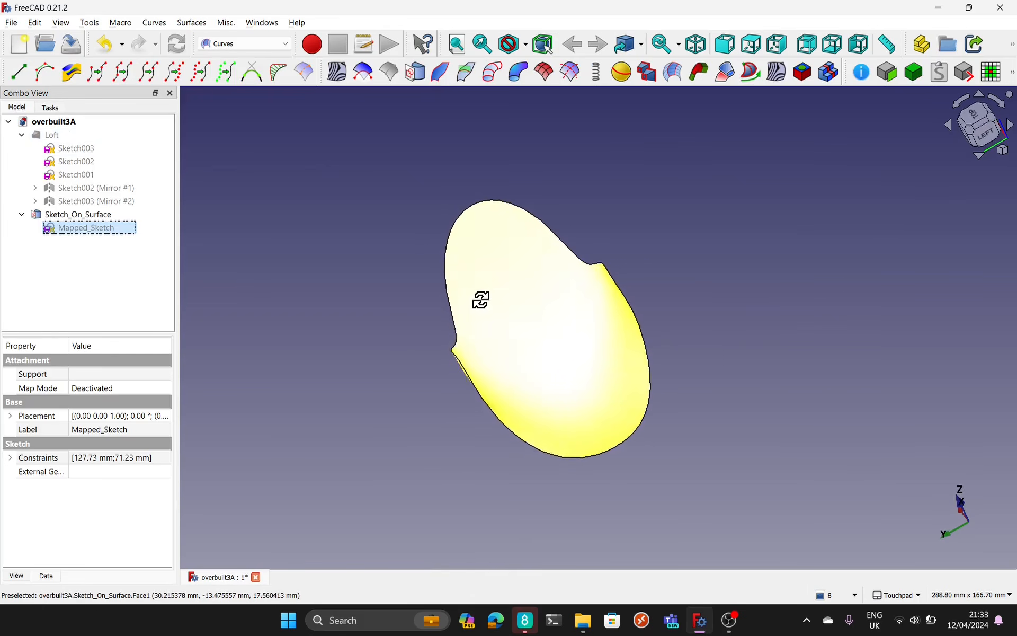
Step: Show the Loft again and delete Sketch_On_Surface together with its Mapped_Sketch
{"action": "left_click", "coordinate": [70, 140]}
{"action": "key", "text": "space"}
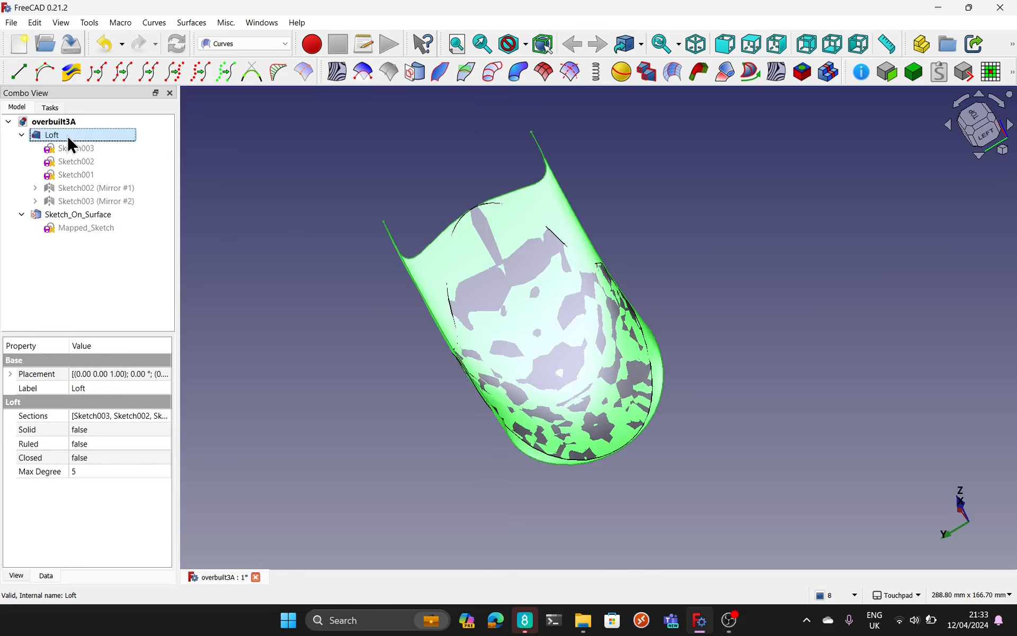
{"action": "left_click", "coordinate": [96, 217]}
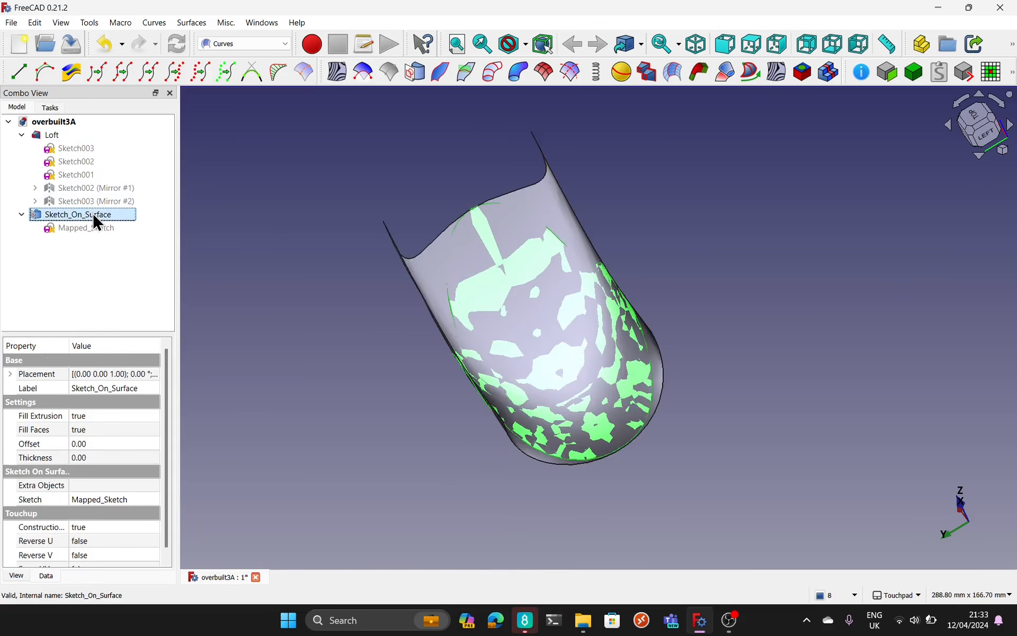
{"action": "key", "text": "Delete"}
{"action": "left_click", "coordinate": [93, 218]}
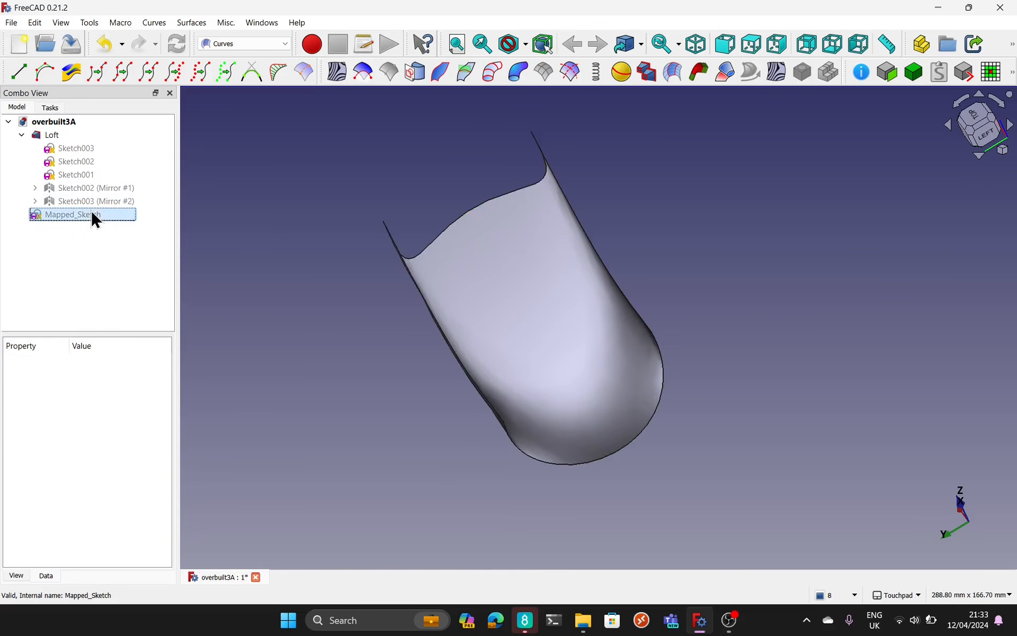
{"action": "key", "text": "Delete"}
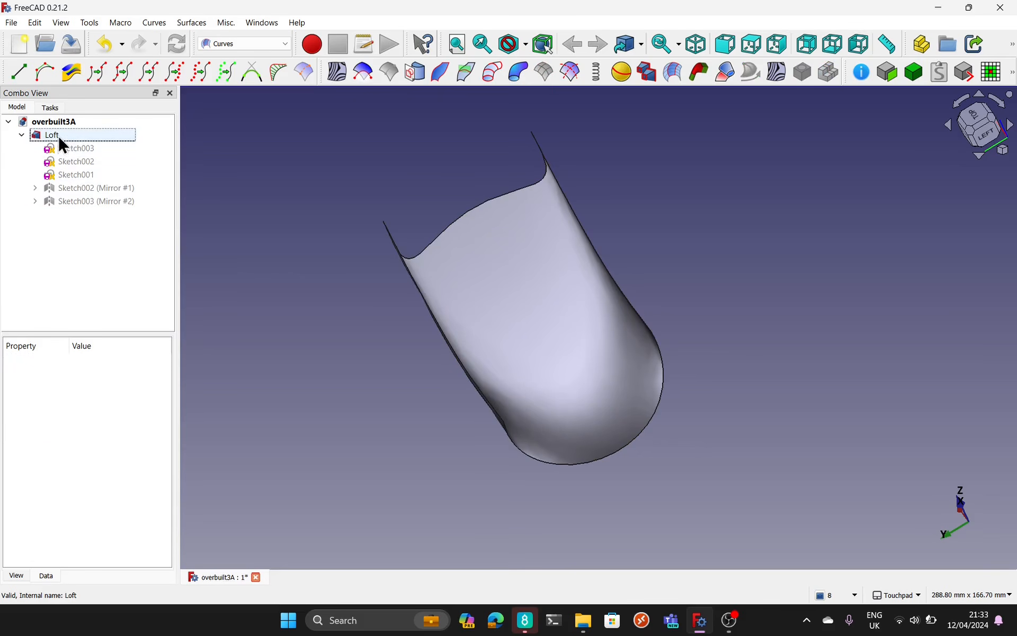
Step: Map a new sketch onto the Loft's curved face with the Sketch on Surface tool
{"action": "left_click", "coordinate": [275, 295]}
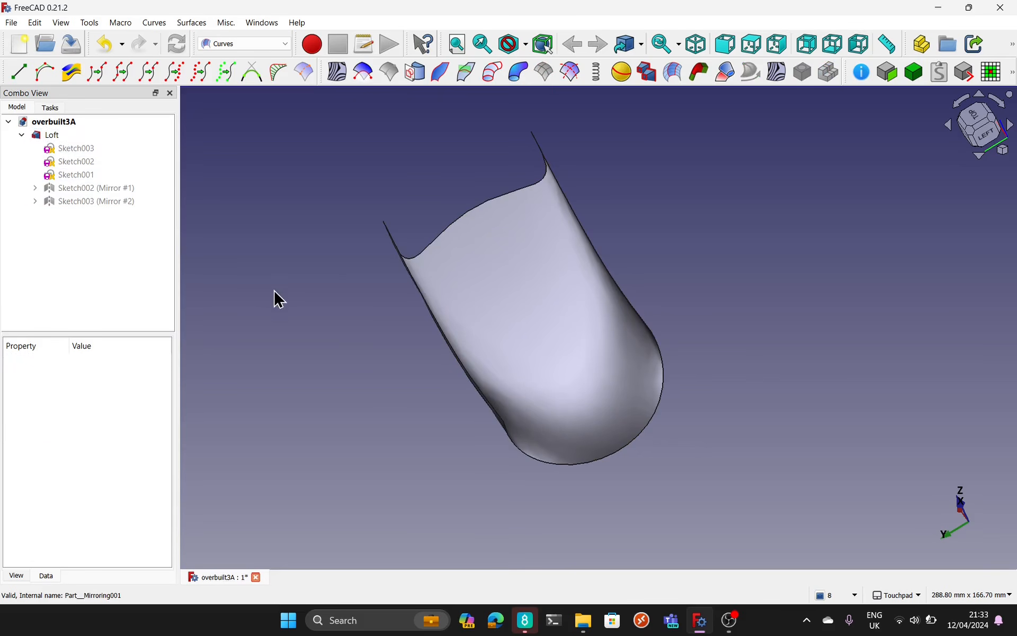
{"action": "left_click", "coordinate": [530, 342]}
{"action": "left_click_drag", "start_coordinate": [522, 345], "coordinate": [545, 363], "text": "alt"}
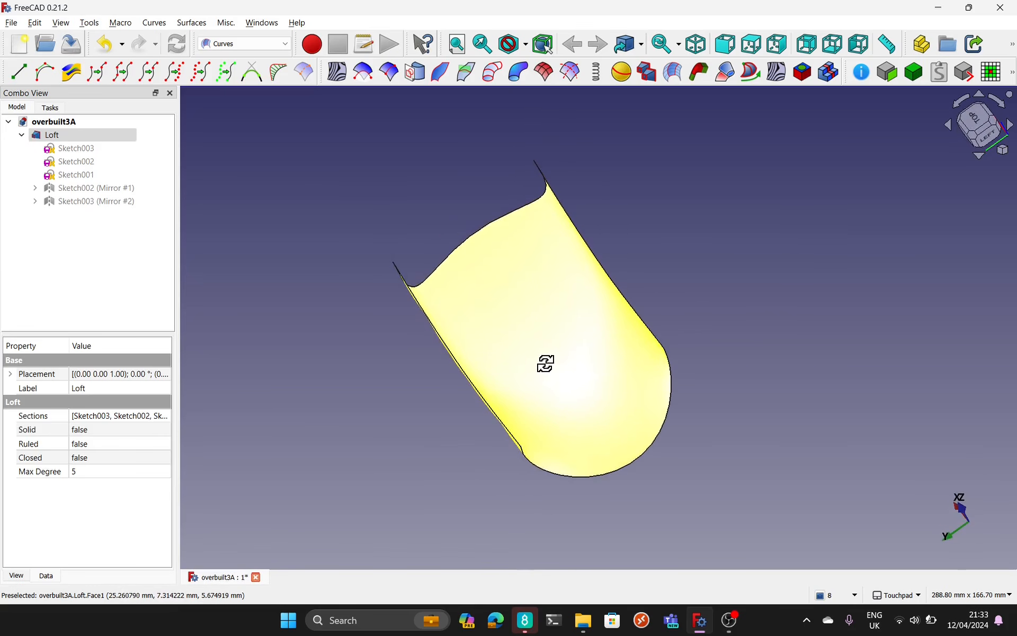
{"action": "left_click", "coordinate": [418, 81]}
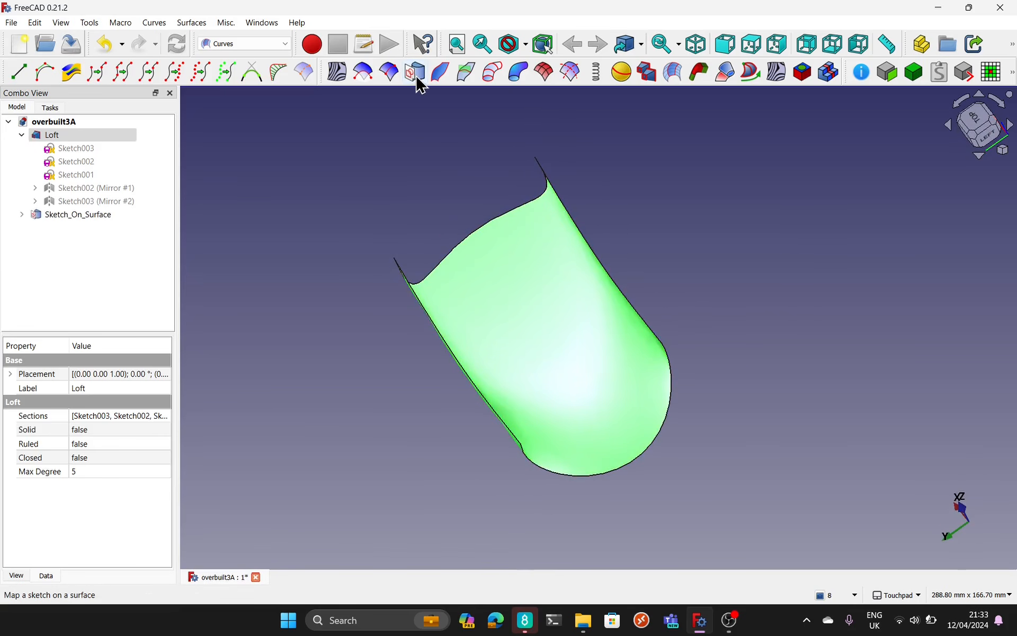
Step: Open the new Mapped_Sketch, compare its rectangular boundary with the Loft surface from several angles, and close it
{"action": "left_click", "coordinate": [21, 214]}
{"action": "left_click", "coordinate": [81, 229]}
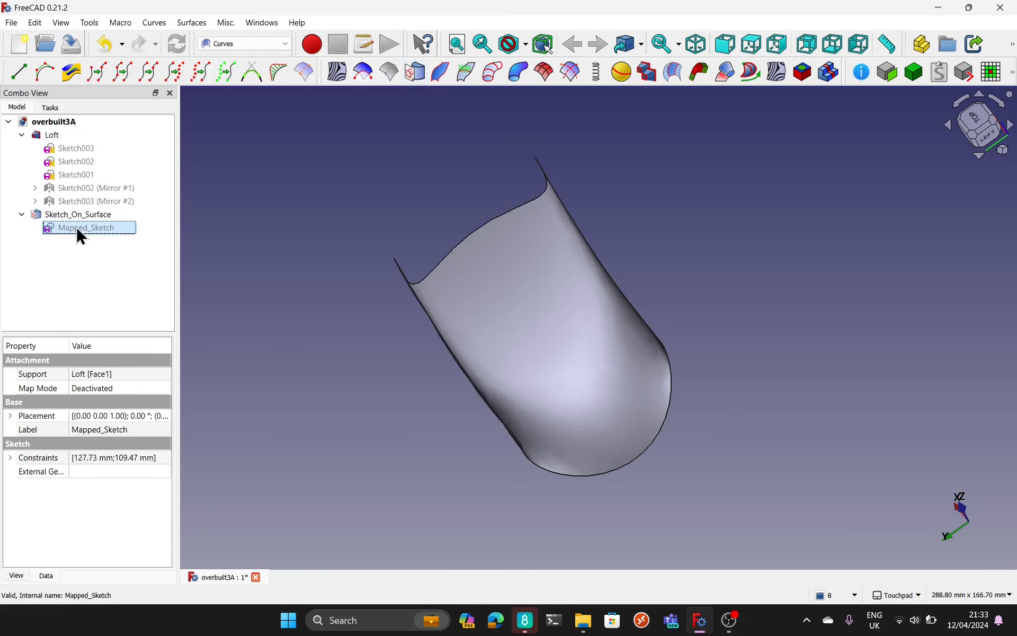
{"action": "double_click", "coordinate": [77, 228]}
{"action": "mouse_move", "coordinate": [742, 356]}
{"action": "left_mouse_down", "text": "shift"}
{"action": "mouse_move", "coordinate": [692, 391]}
{"action": "mouse_move", "coordinate": [736, 324]}
{"action": "mouse_move", "coordinate": [797, 331]}
{"action": "mouse_move", "coordinate": [727, 357]}
{"action": "mouse_move", "coordinate": [504, 516]}
{"action": "left_mouse_up", "text": "shift"}
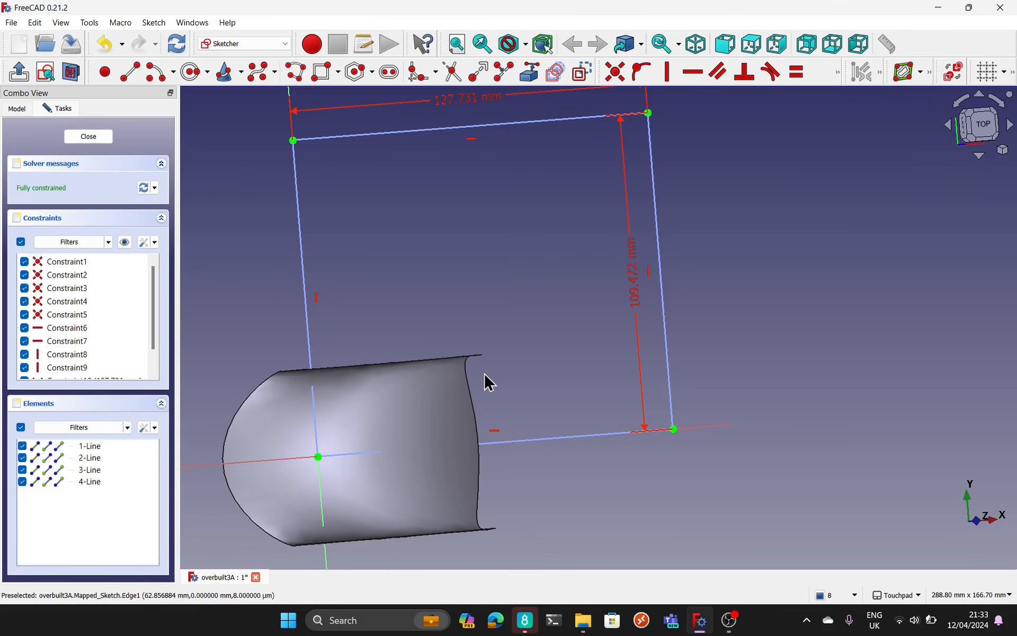
{"action": "mouse_move", "coordinate": [486, 382]}
{"action": "left_mouse_down", "text": "shift"}
{"action": "mouse_move", "coordinate": [552, 408]}
{"action": "mouse_move", "coordinate": [515, 379]}
{"action": "mouse_move", "coordinate": [543, 402]}
{"action": "mouse_move", "coordinate": [536, 408]}
{"action": "left_mouse_up", "text": "shift"}
{"action": "mouse_move", "coordinate": [537, 332]}
{"action": "left_mouse_down", "text": "shift"}
{"action": "mouse_move", "coordinate": [515, 241]}
{"action": "mouse_move", "coordinate": [481, 173]}
{"action": "mouse_move", "coordinate": [563, 275]}
{"action": "mouse_move", "coordinate": [567, 298]}
{"action": "left_mouse_up", "text": "shift"}
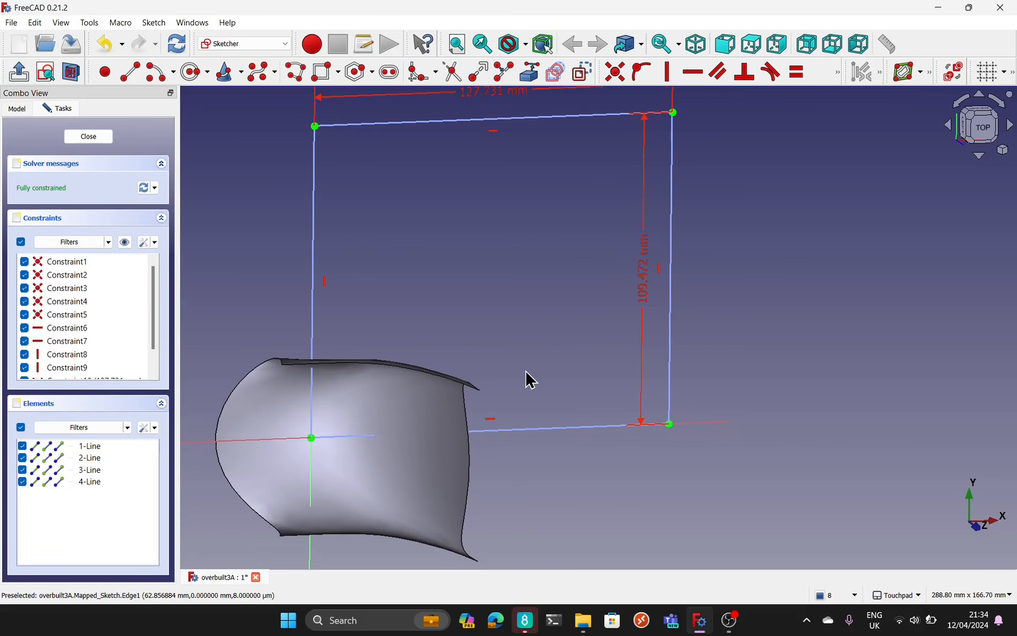
{"action": "left_click", "coordinate": [88, 138]}
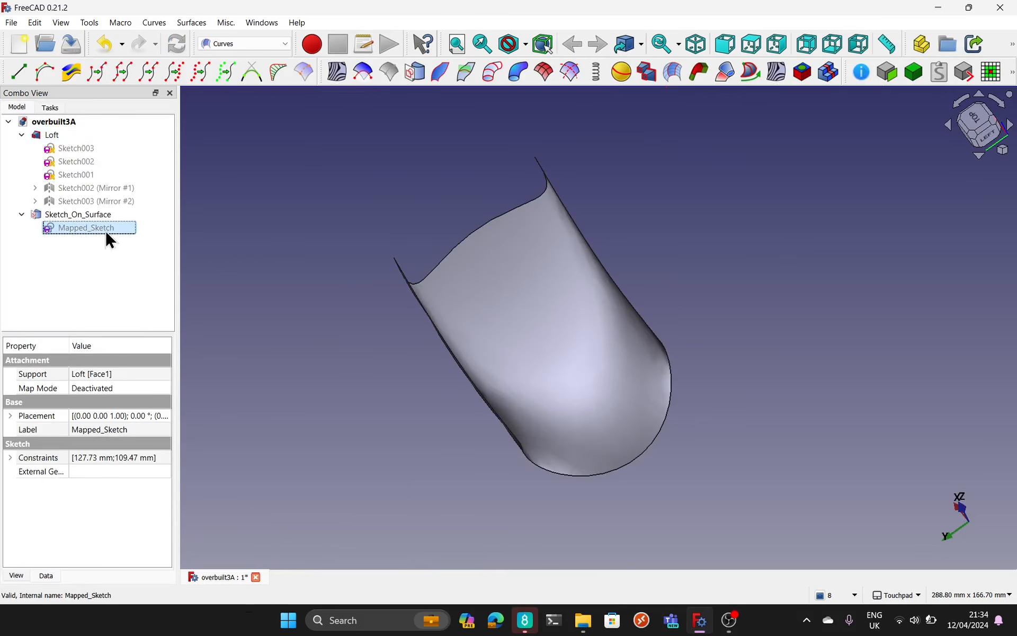
Step: Delete the Mapped_Sketch despite its dependency, together with its parent Sketch_On_Surface
{"action": "key", "text": "Delete"}
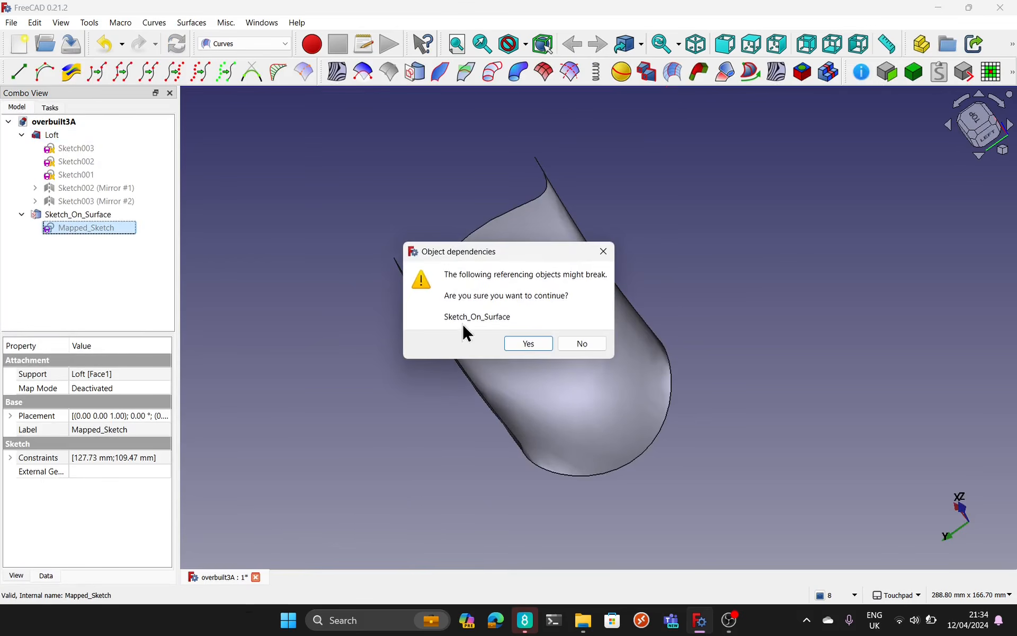
{"action": "left_click", "coordinate": [527, 345]}
{"action": "left_click", "coordinate": [96, 202]}
{"action": "left_click", "coordinate": [89, 214]}
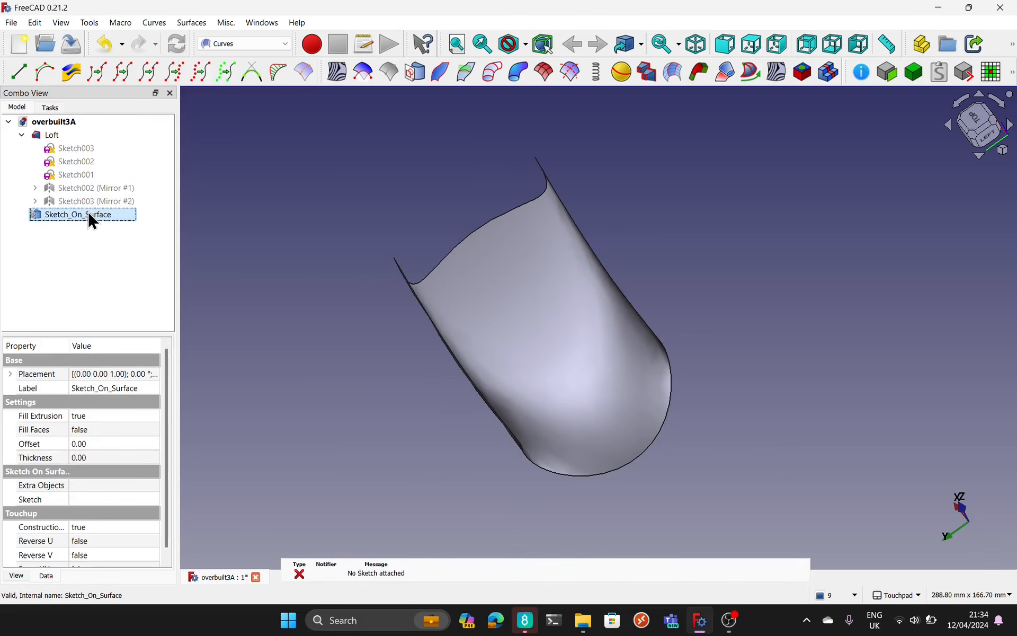
{"action": "key", "text": "Delete"}
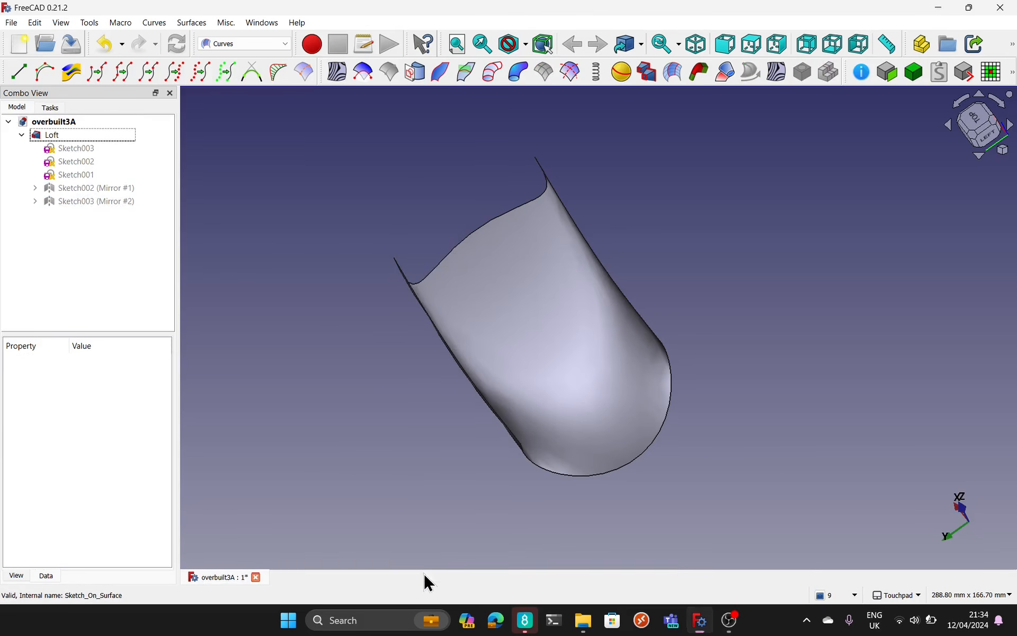
Step: Show the Loft's section sketches Sketch003, Sketch002 and Sketch001 on the surface
{"action": "left_click_drag", "start_coordinate": [518, 495], "coordinate": [545, 407], "text": "shift"}
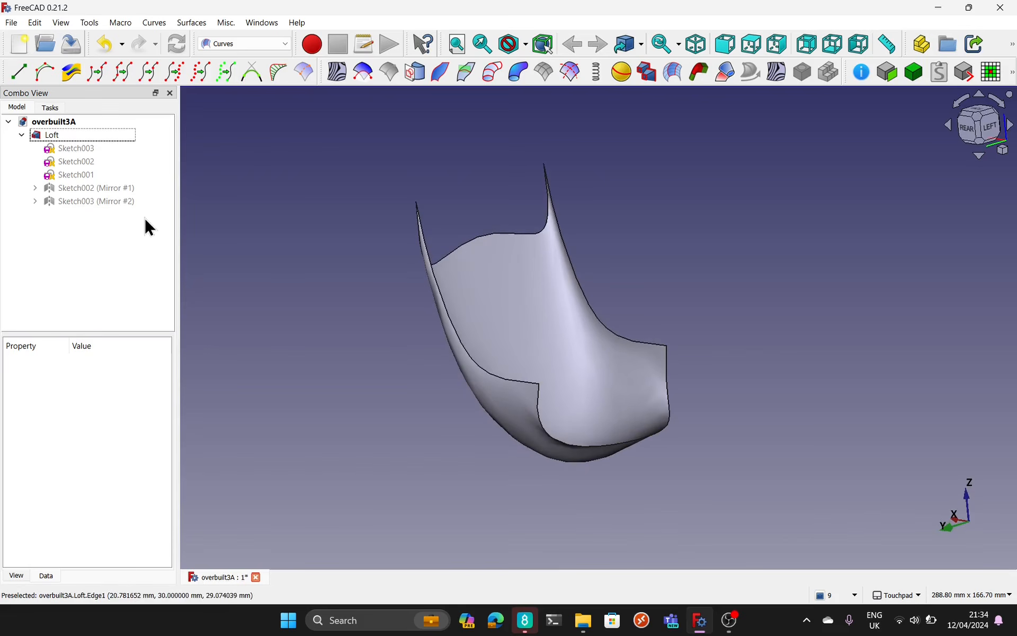
{"action": "left_click", "coordinate": [65, 146]}
{"action": "left_click", "coordinate": [77, 160]}
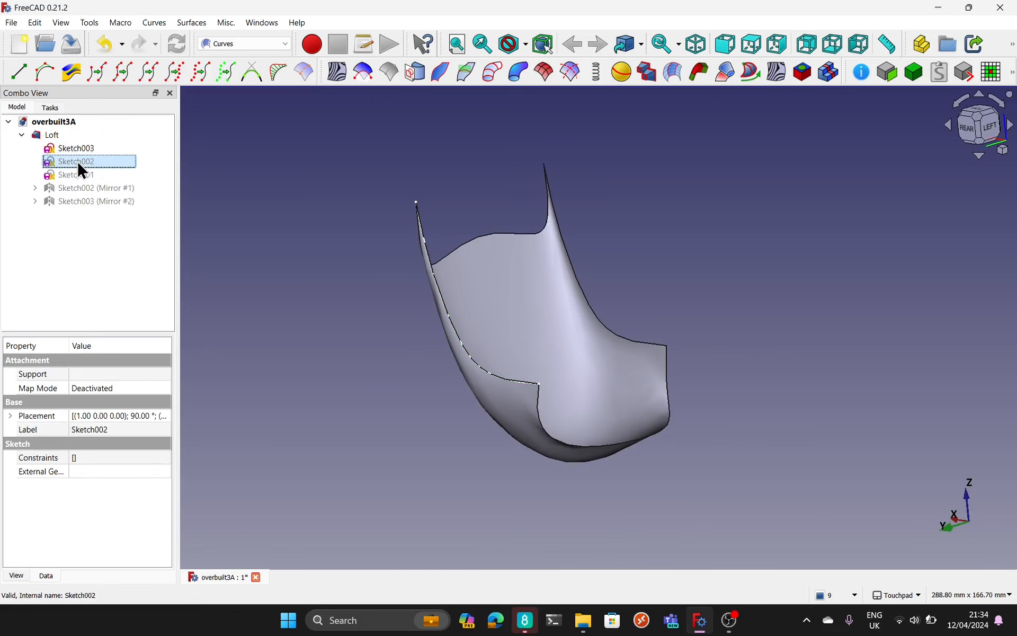
{"action": "left_click", "coordinate": [80, 176]}
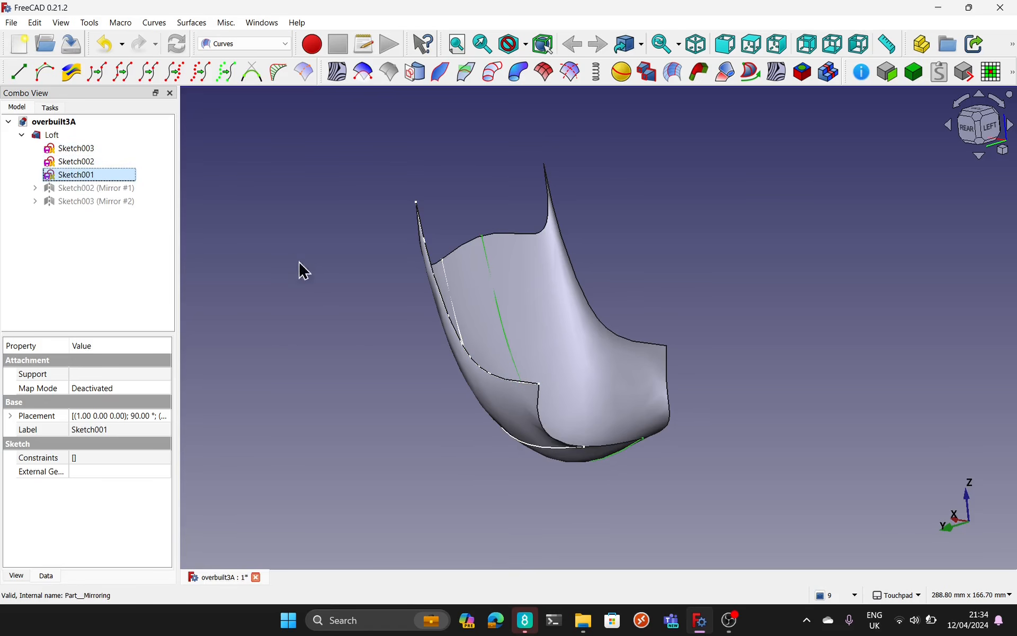
{"action": "left_click", "coordinate": [304, 271]}
Step: Open Sketch003, examine its B-spline profile against the other section curves, and close it
{"action": "double_click", "coordinate": [90, 147]}
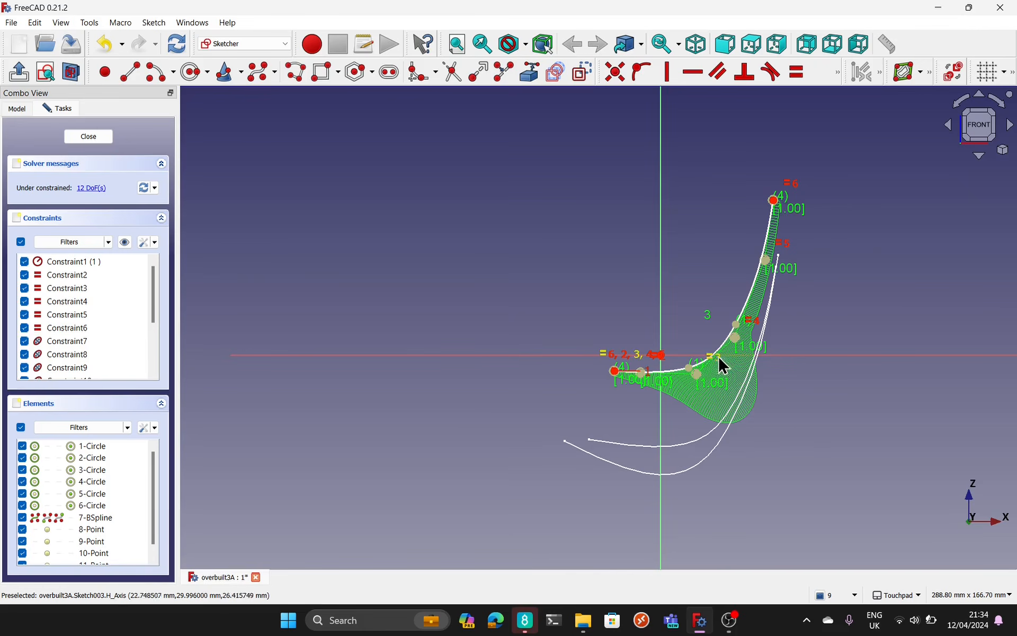
{"action": "scroll", "coordinate": [711, 358], "scroll_direction": "up", "scroll_amount": 2}
{"action": "mouse_move", "coordinate": [711, 359]}
{"action": "left_mouse_down", "text": "alt"}
{"action": "mouse_move", "coordinate": [741, 412]}
{"action": "mouse_move", "coordinate": [900, 477]}
{"action": "mouse_move", "coordinate": [710, 415]}
{"action": "left_mouse_up", "text": "alt"}
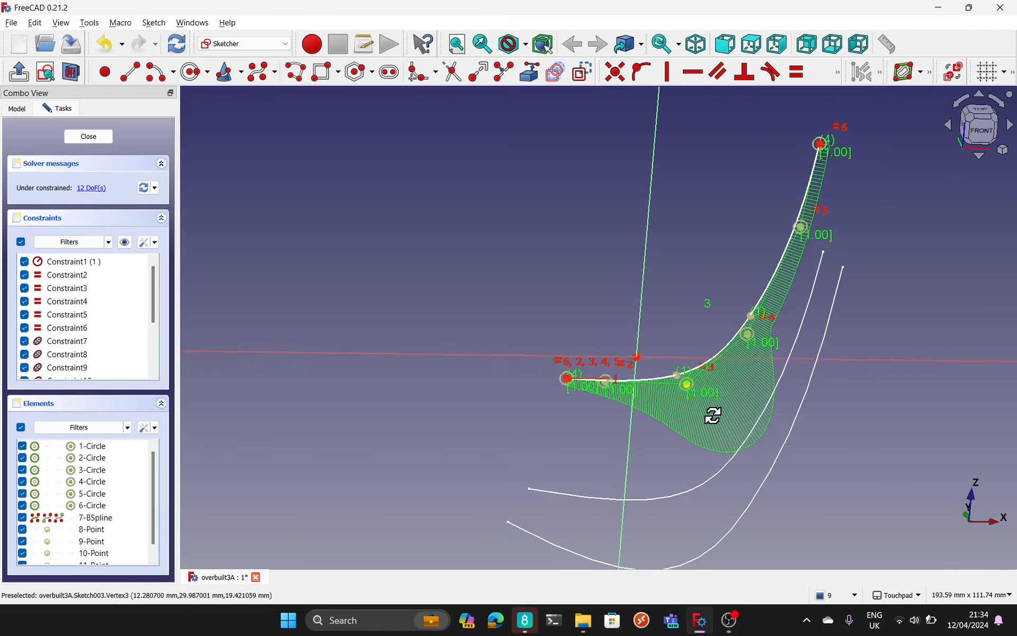
{"action": "left_click", "coordinate": [85, 137]}
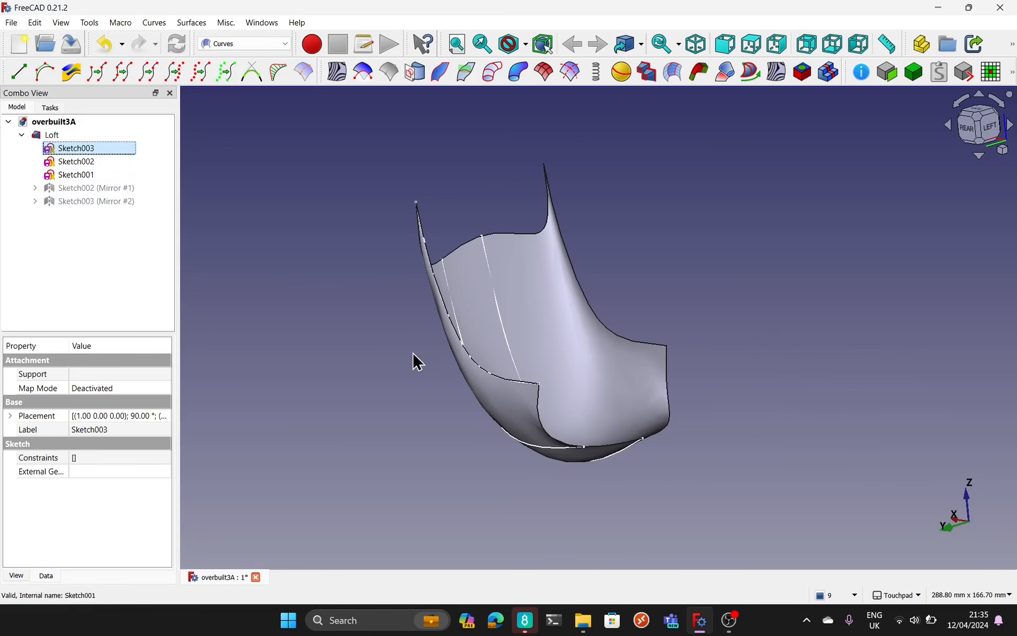
Step: Inspect the section curves along the Loft, then open the middle profile Sketch001, examine its B-spline, and close it
{"action": "left_click_drag", "start_coordinate": [415, 359], "coordinate": [339, 429], "text": "alt"}
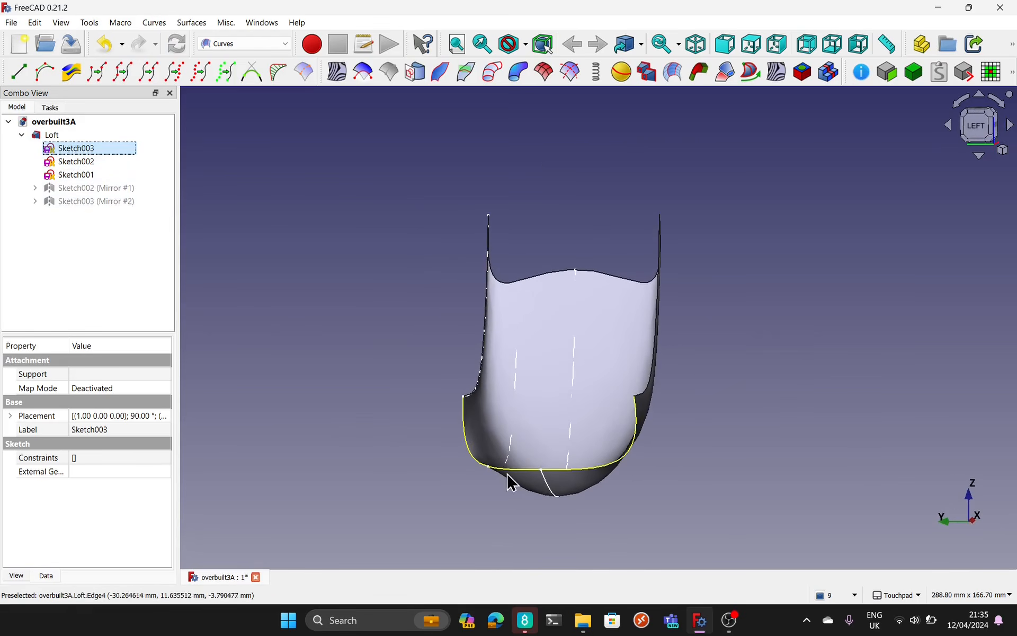
{"action": "left_click_drag", "start_coordinate": [781, 520], "coordinate": [694, 307], "text": "alt"}
{"action": "left_click_drag", "start_coordinate": [500, 495], "coordinate": [646, 304], "text": "alt"}
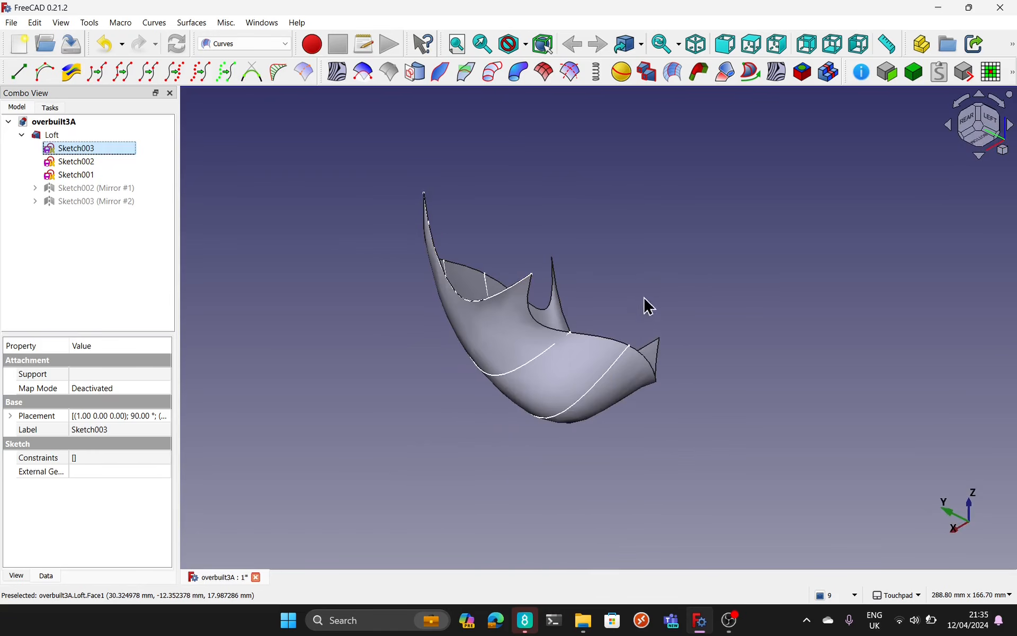
{"action": "left_click", "coordinate": [603, 375]}
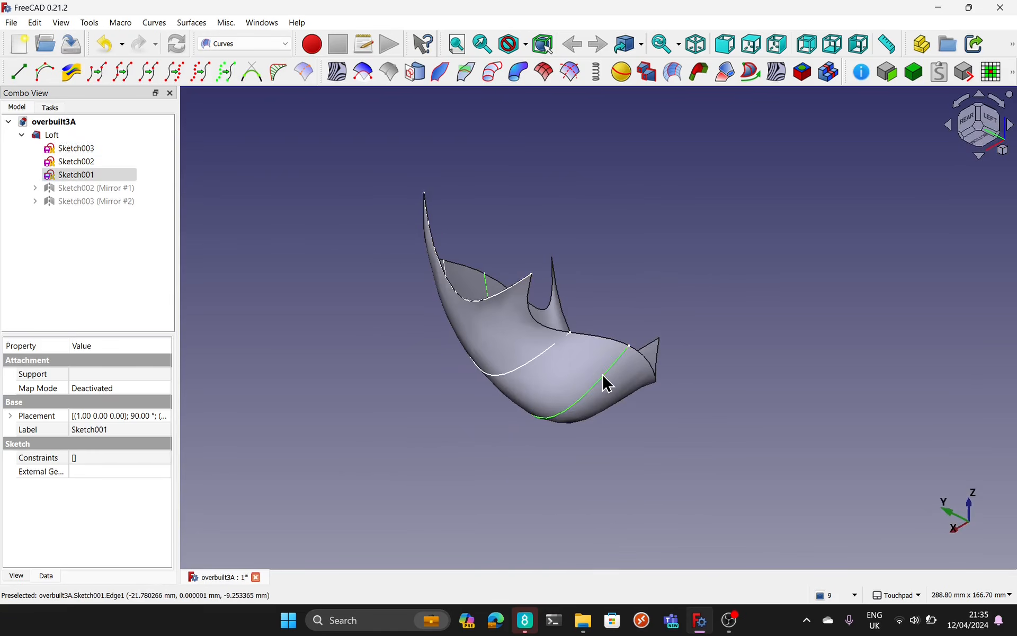
{"action": "double_click", "coordinate": [61, 174]}
{"action": "mouse_move", "coordinate": [656, 461]}
{"action": "left_mouse_down", "text": "alt"}
{"action": "mouse_move", "coordinate": [737, 490]}
{"action": "mouse_move", "coordinate": [537, 465]}
{"action": "left_mouse_up", "text": "alt"}
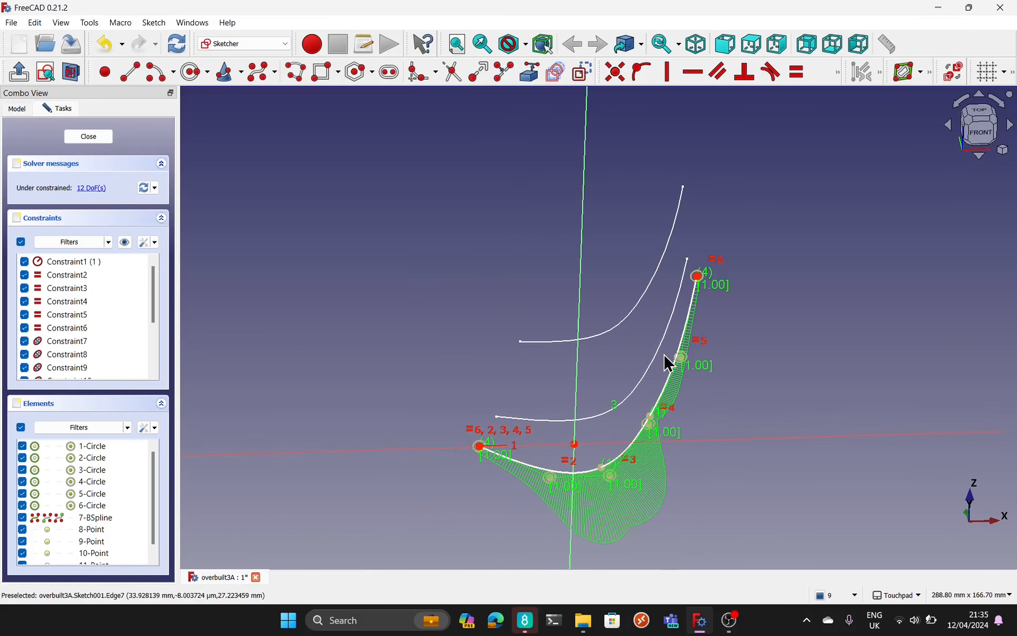
{"action": "mouse_move", "coordinate": [663, 353]}
{"action": "left_mouse_down", "text": "alt"}
{"action": "mouse_move", "coordinate": [518, 415]}
{"action": "mouse_move", "coordinate": [636, 420]}
{"action": "mouse_move", "coordinate": [614, 416]}
{"action": "left_mouse_up", "text": "alt"}
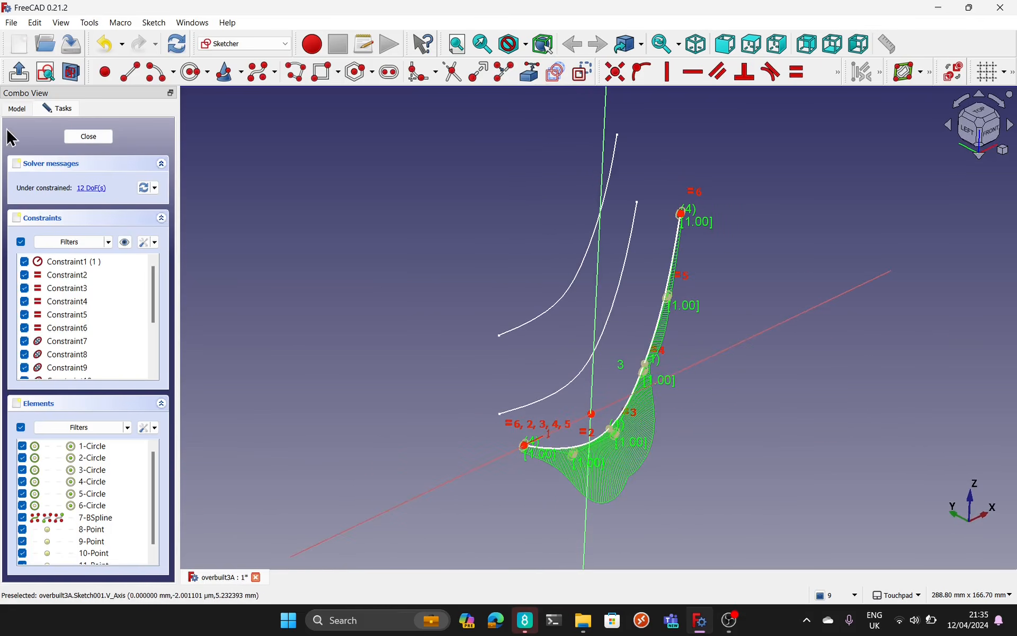
{"action": "left_click", "coordinate": [88, 137]}
Step: Set the z position in Sketch001's placement to 0 mm and inspect the reshaped Loft
{"action": "left_click", "coordinate": [11, 415]}
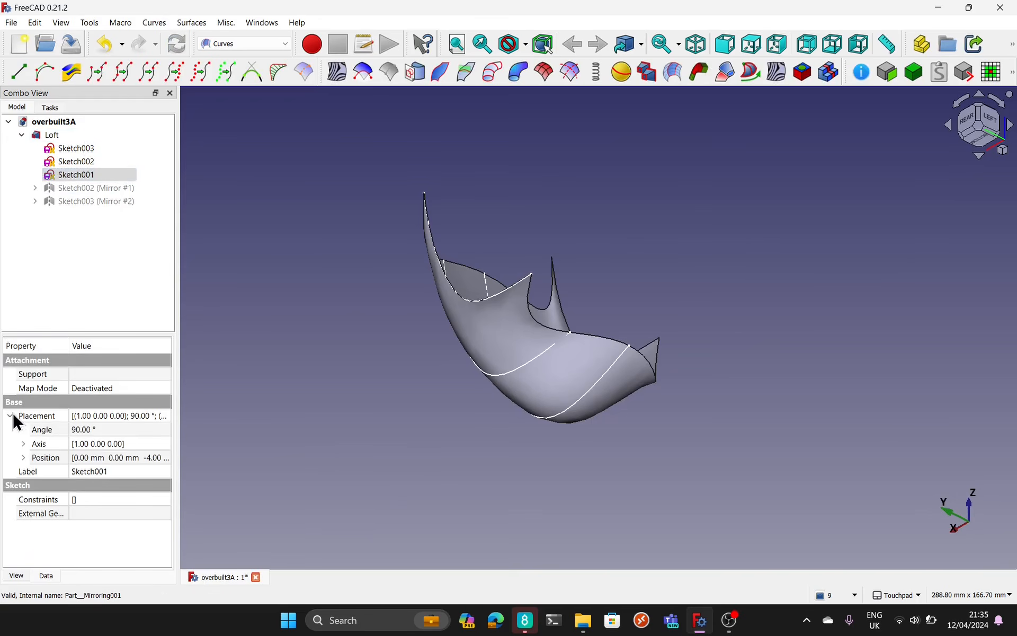
{"action": "left_click", "coordinate": [24, 458]}
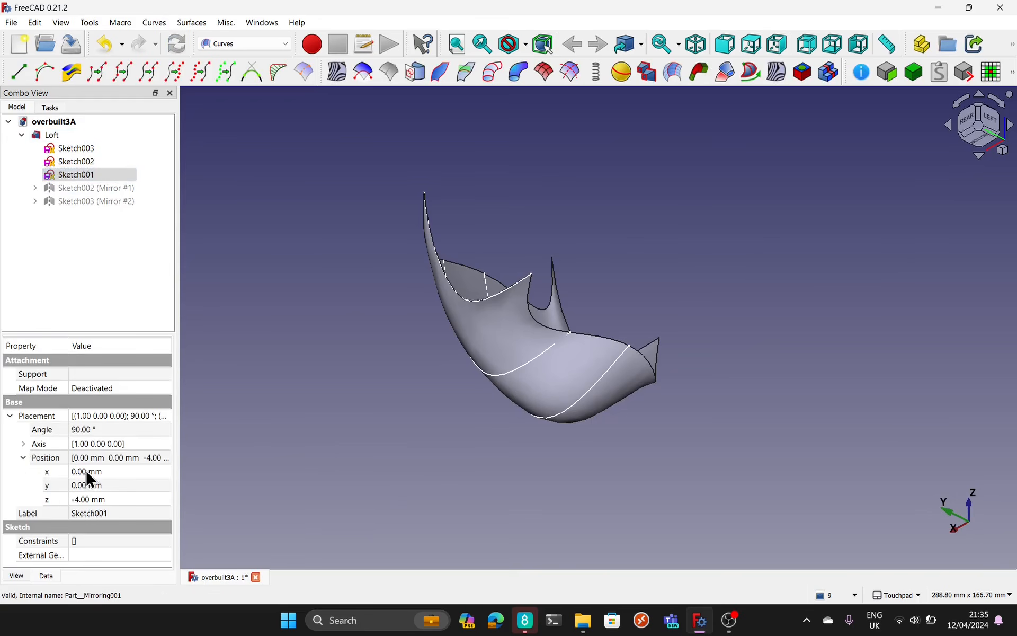
{"action": "left_click", "coordinate": [76, 500]}
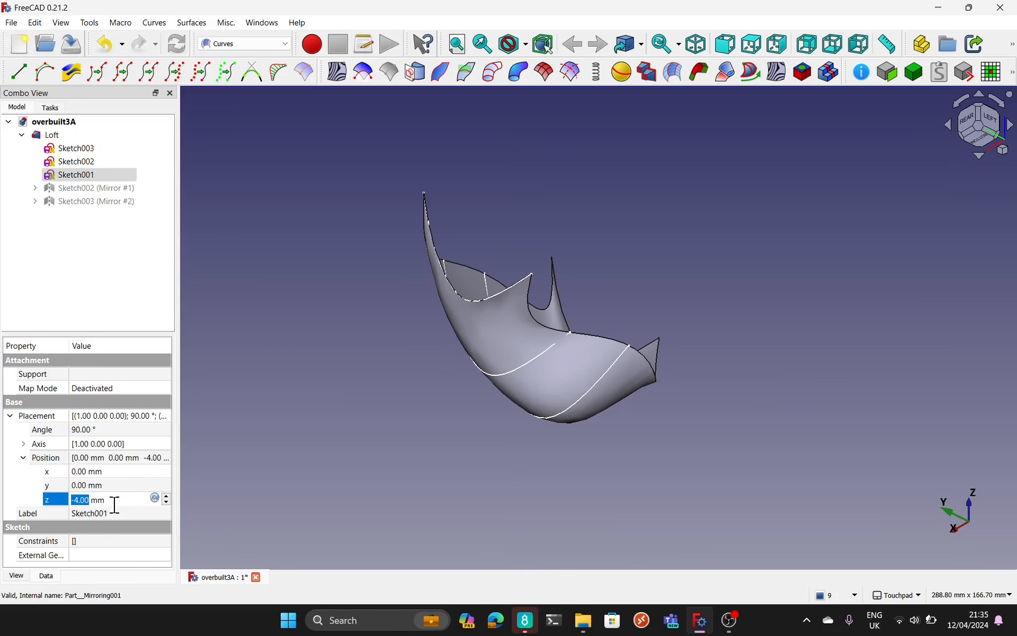
{"action": "type", "text": "0"}
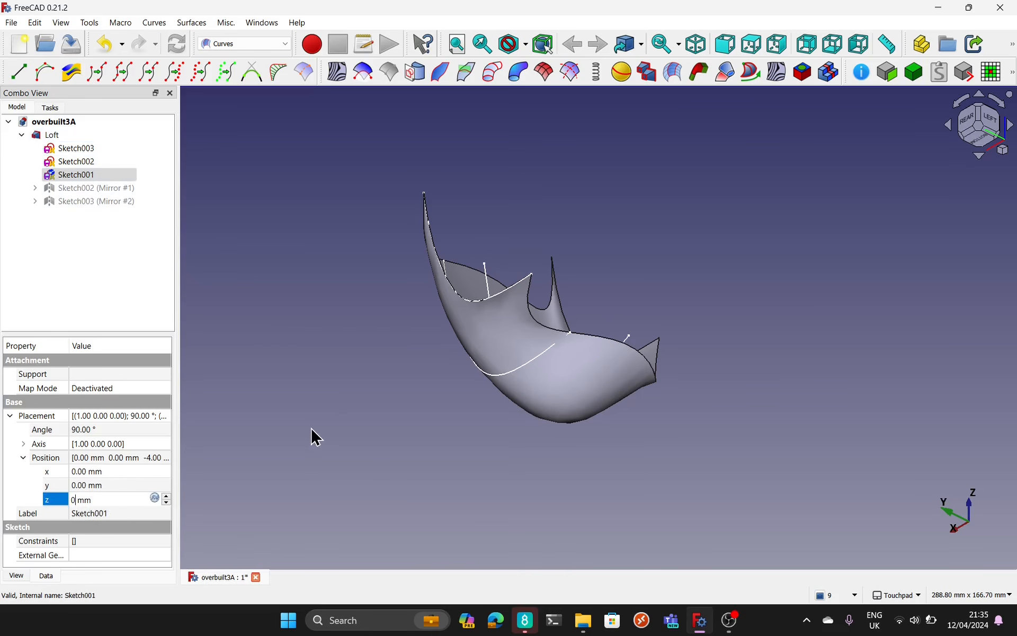
{"action": "key", "text": "Return"}
{"action": "left_click", "coordinate": [451, 448]}
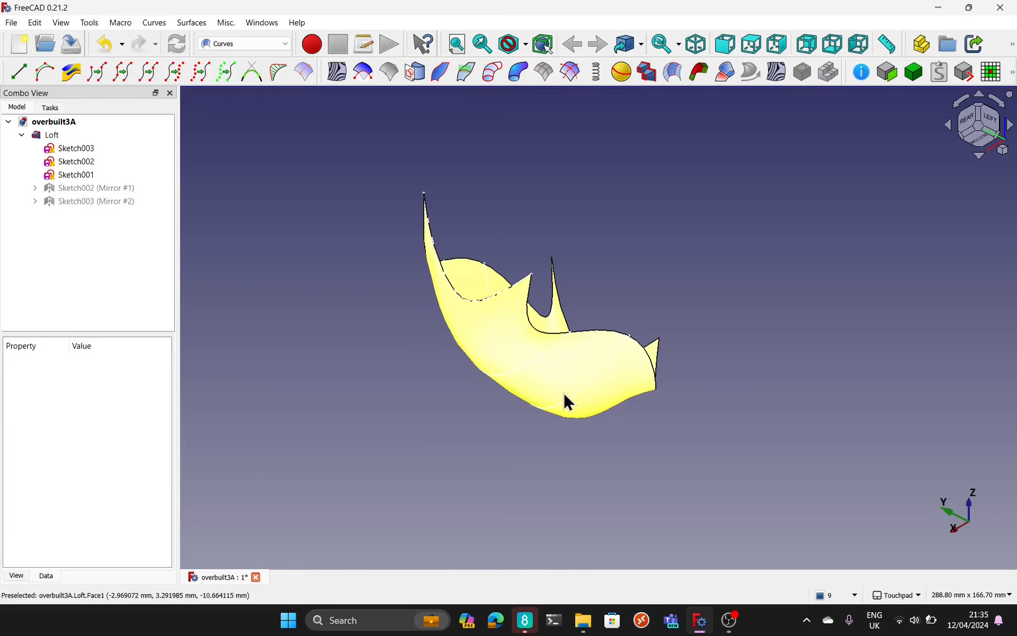
{"action": "mouse_move", "coordinate": [563, 401]}
{"action": "left_mouse_down", "text": "alt"}
{"action": "mouse_move", "coordinate": [443, 470]}
{"action": "mouse_move", "coordinate": [513, 497]}
{"action": "mouse_move", "coordinate": [595, 430]}
{"action": "mouse_move", "coordinate": [608, 355]}
{"action": "mouse_move", "coordinate": [500, 402]}
{"action": "mouse_move", "coordinate": [471, 440]}
{"action": "left_mouse_up", "text": "alt"}
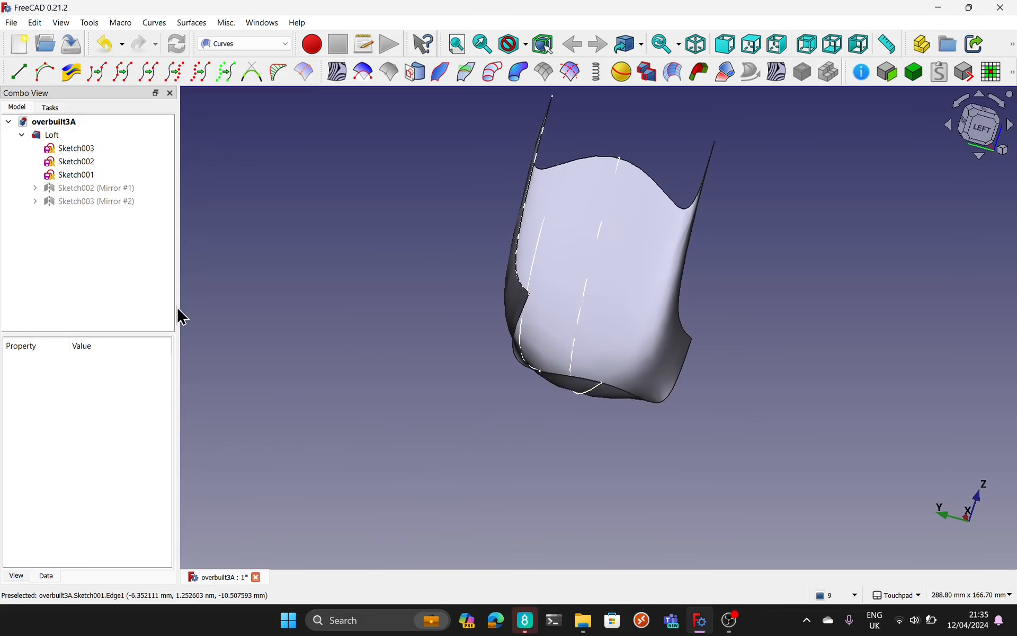
Step: Set Sketch001's z position to -5 mm and inspect the Loft's curvature from several angles
{"action": "left_click", "coordinate": [62, 174]}
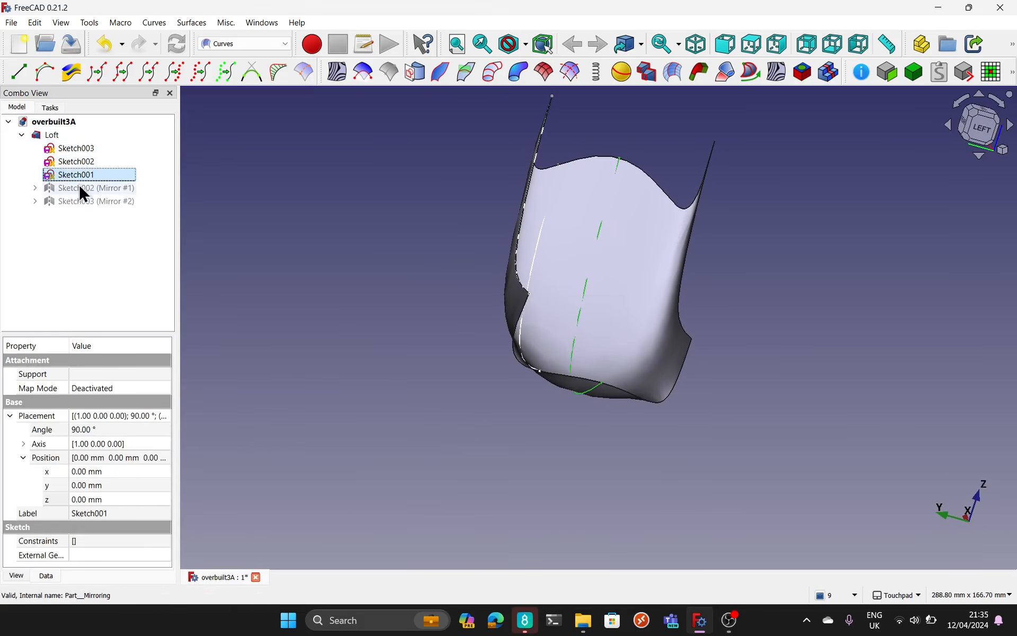
{"action": "left_click", "coordinate": [116, 498]}
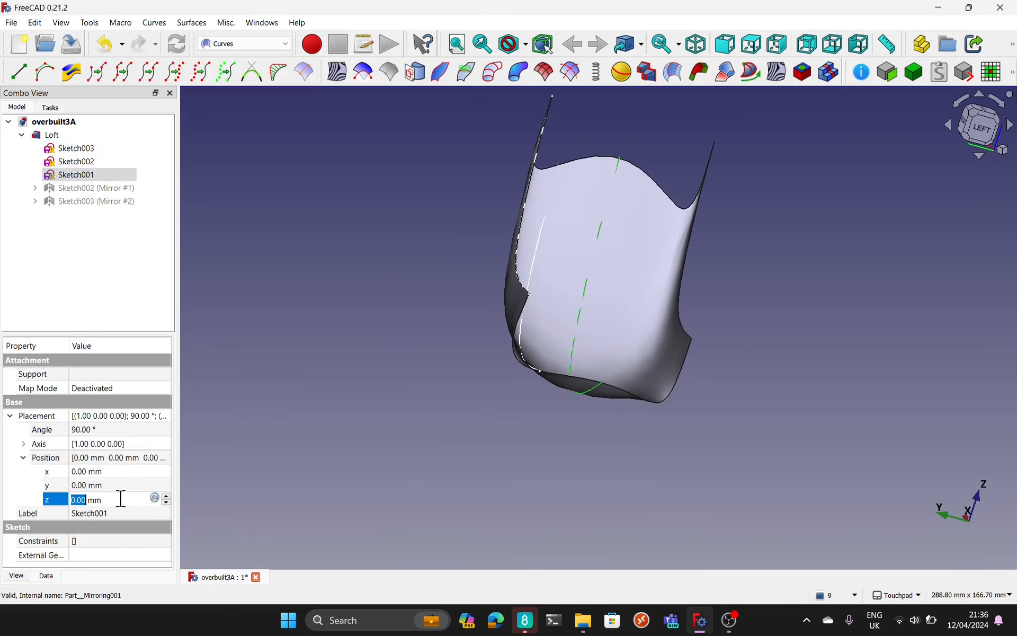
{"action": "type", "text": "-5"}
{"action": "key", "text": "Return"}
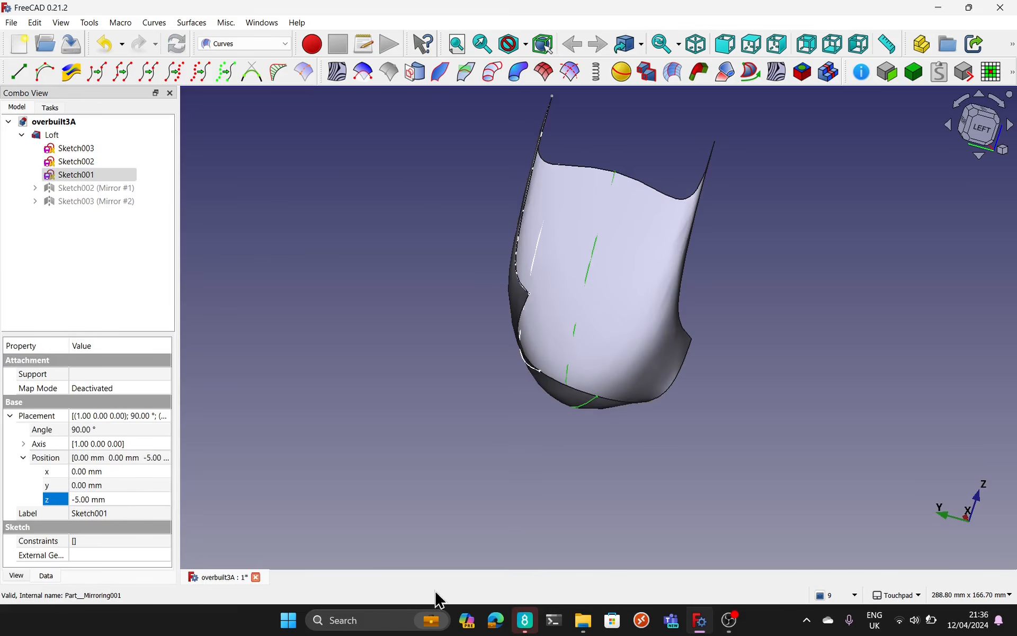
{"action": "left_click_drag", "start_coordinate": [617, 438], "coordinate": [711, 472], "text": "alt"}
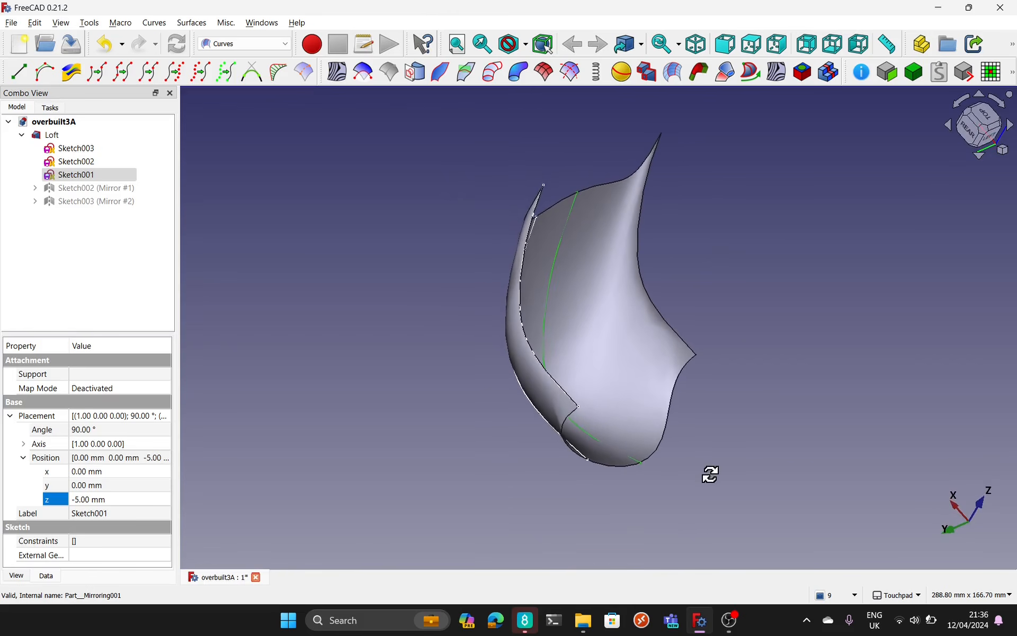
{"action": "left_click_drag", "start_coordinate": [742, 341], "coordinate": [618, 342], "text": "alt"}
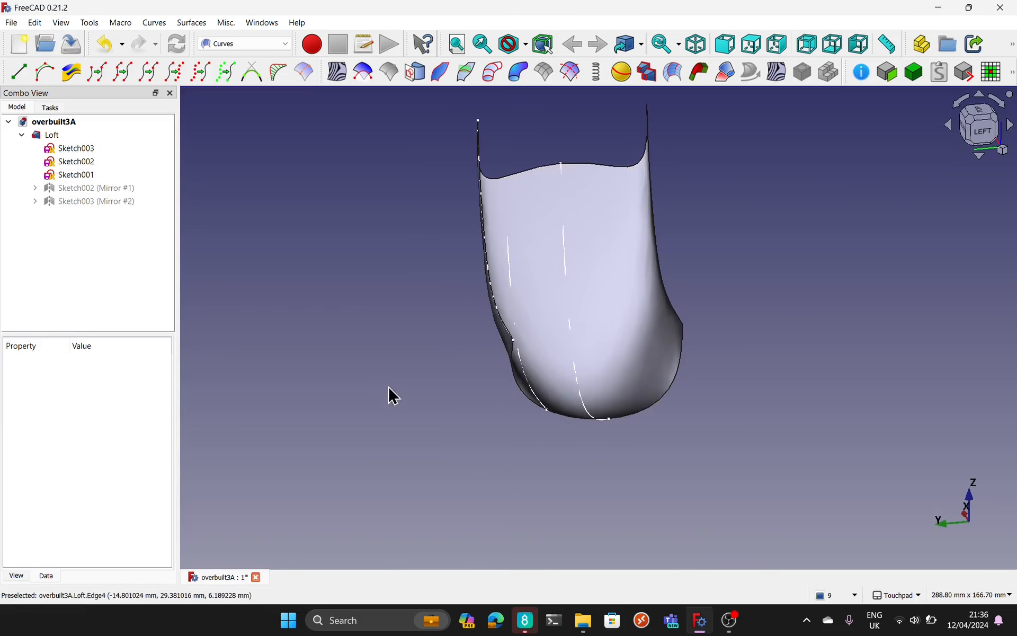
Step: Show the mirrored profiles Sketch002 (Mirror #1) and Sketch003 (Mirror #2) and inspect them on the Loft's opposite side
{"action": "left_click", "coordinate": [96, 189]}
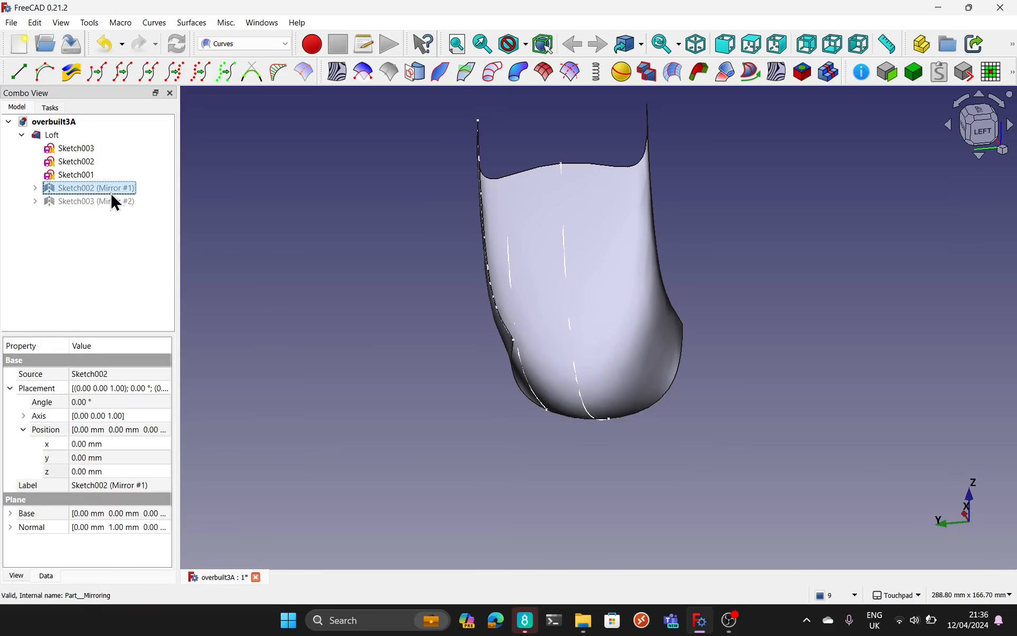
{"action": "left_click", "coordinate": [91, 202]}
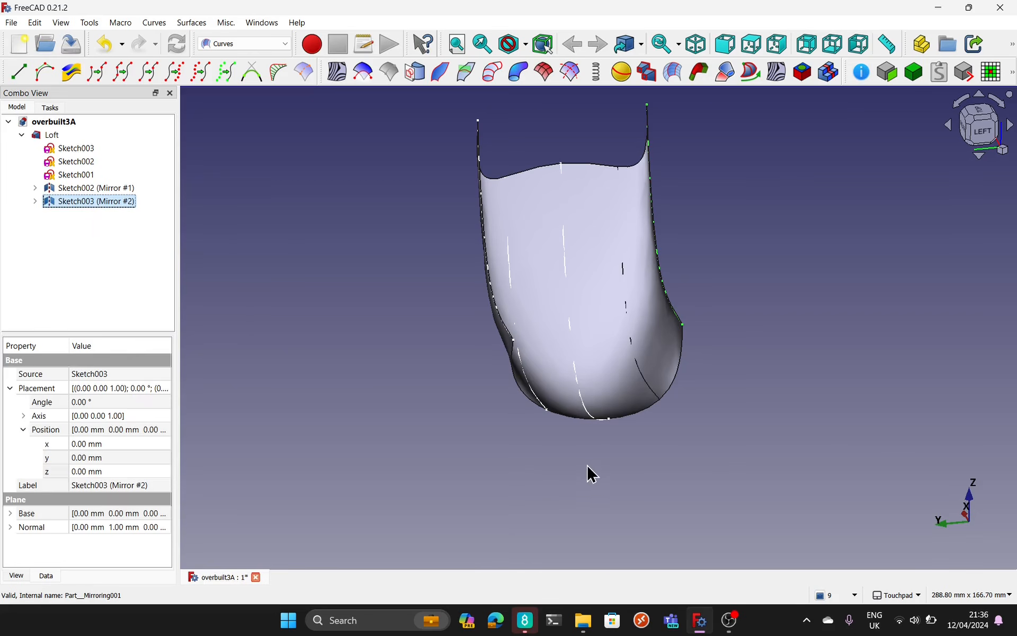
{"action": "left_click_drag", "start_coordinate": [587, 466], "coordinate": [490, 450], "text": "alt"}
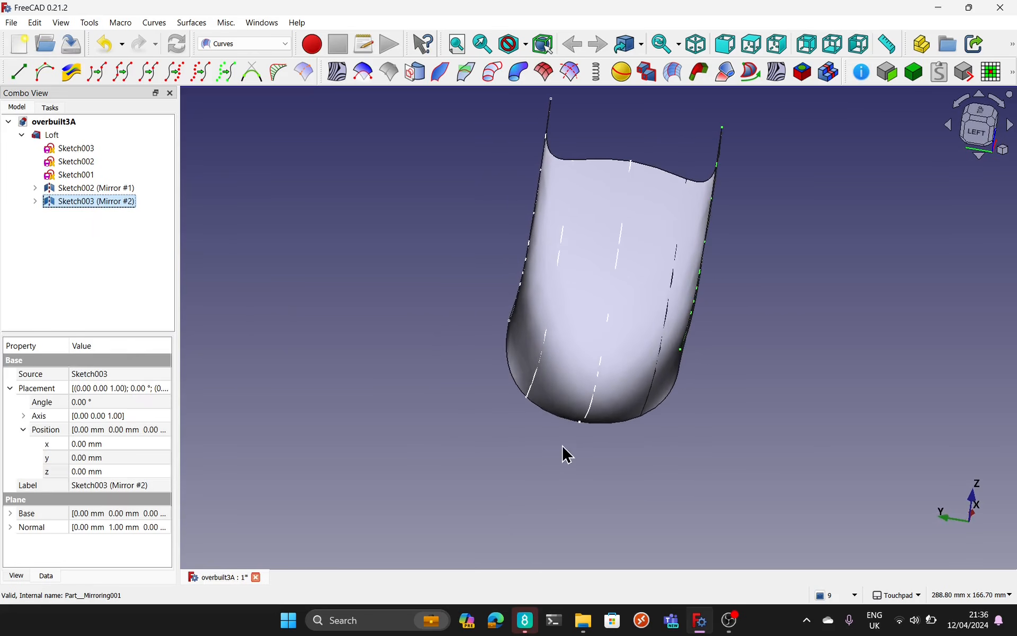
{"action": "left_click_drag", "start_coordinate": [567, 454], "coordinate": [536, 428], "text": "alt"}
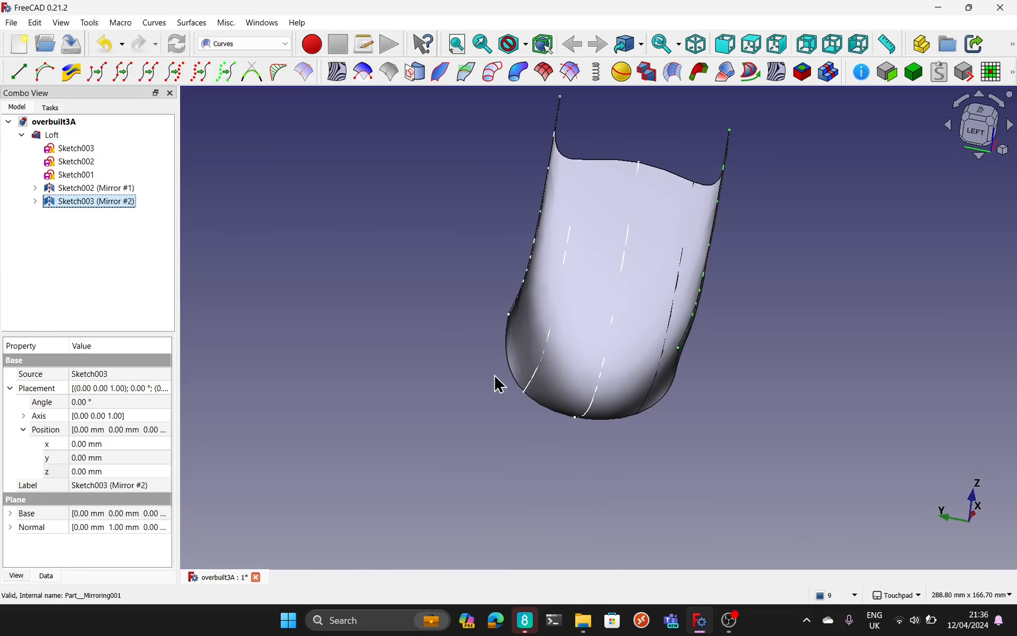
{"action": "left_click_drag", "start_coordinate": [683, 388], "coordinate": [602, 261], "text": "alt"}
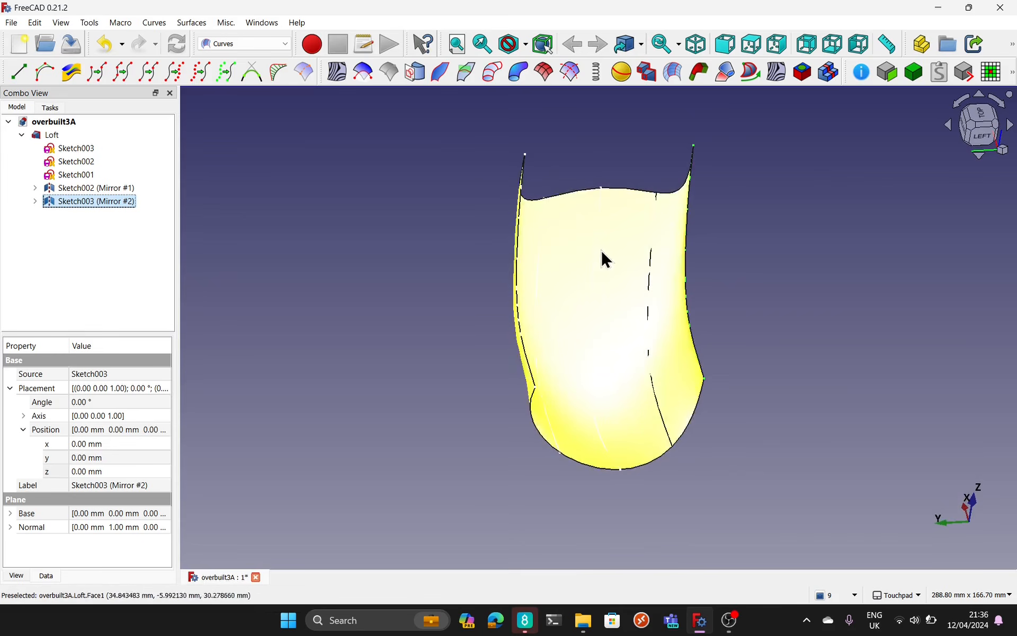
Step: Select the Loft surface and switch to the Part workbench
{"action": "left_click", "coordinate": [568, 245]}
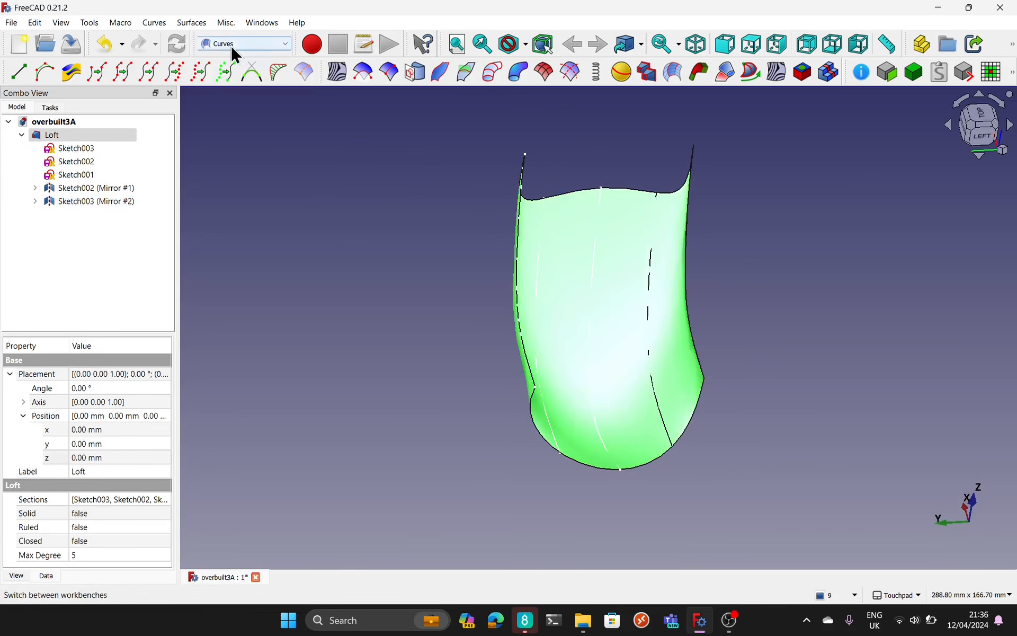
{"action": "left_click", "coordinate": [249, 44]}
{"action": "left_click", "coordinate": [257, 192]}
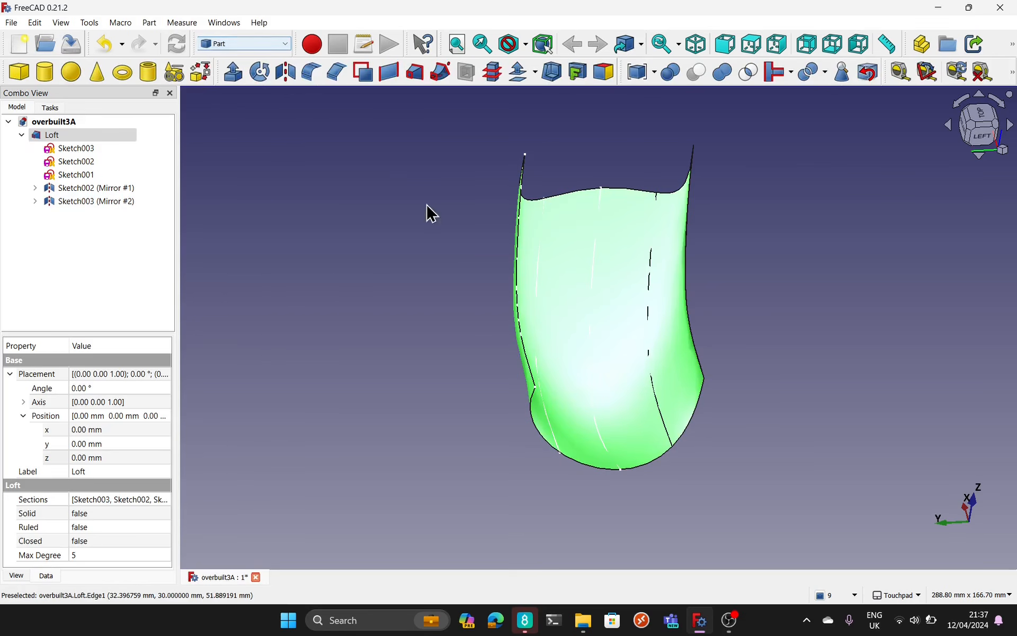
Step: Thicken the Loft with a 5 mm 3D offset, with Fill offset enabled, and inspect the shell's edges
{"action": "left_click_drag", "start_coordinate": [427, 211], "coordinate": [369, 170], "text": "alt"}
{"action": "left_click", "coordinate": [518, 73]}
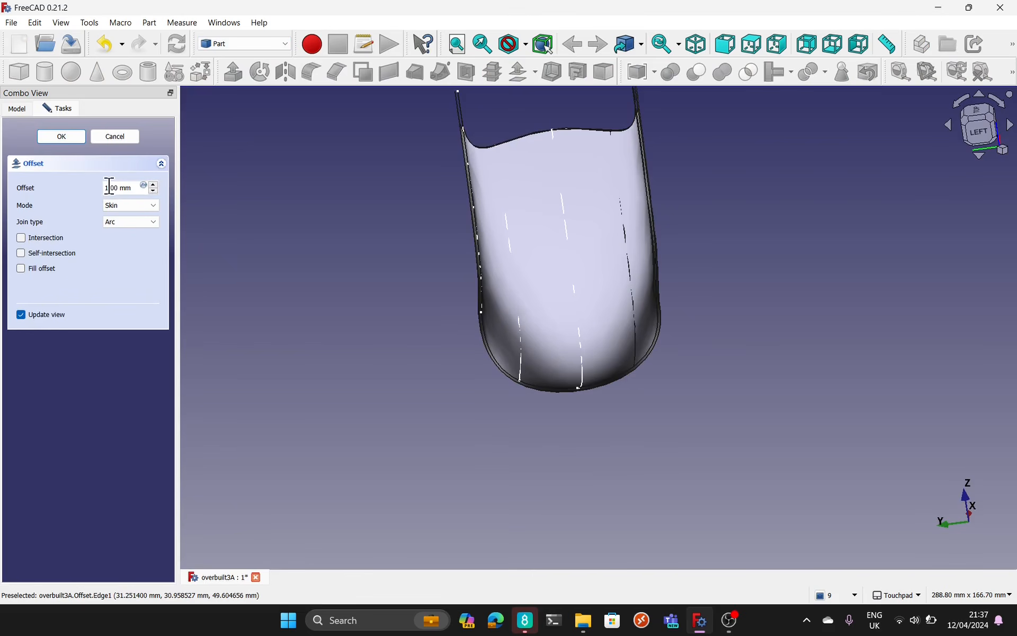
{"action": "type", "text": "5"}
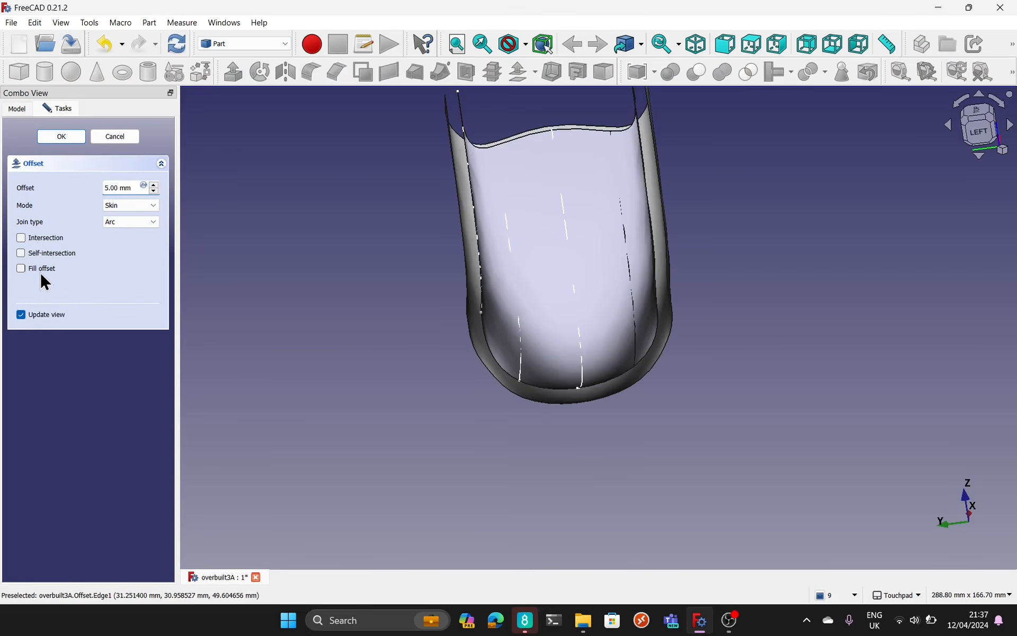
{"action": "left_click", "coordinate": [39, 269]}
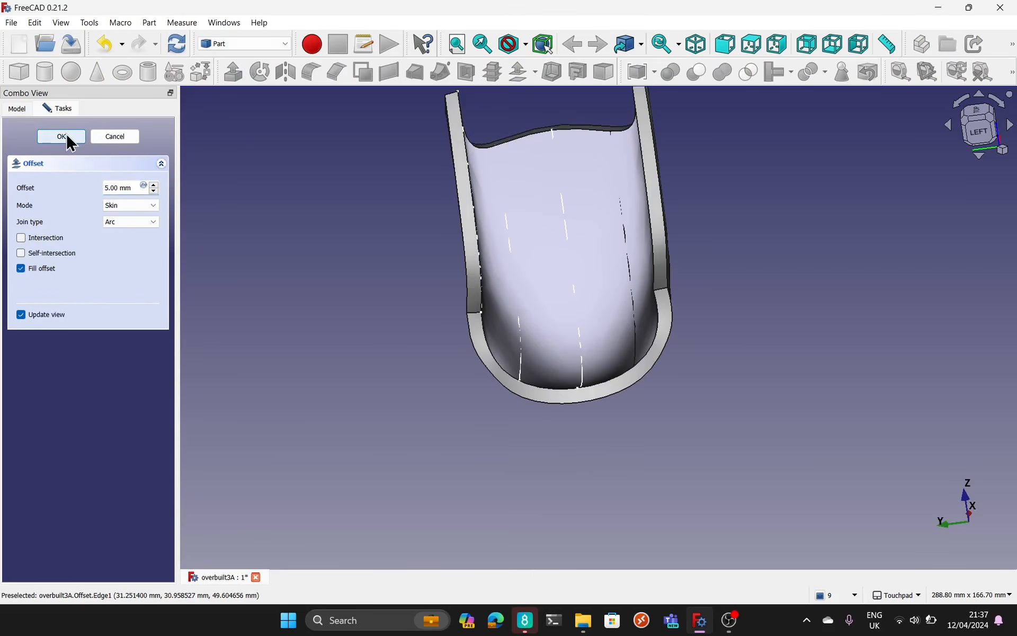
{"action": "left_click", "coordinate": [68, 139]}
{"action": "left_click_drag", "start_coordinate": [607, 457], "coordinate": [578, 398], "text": "alt"}
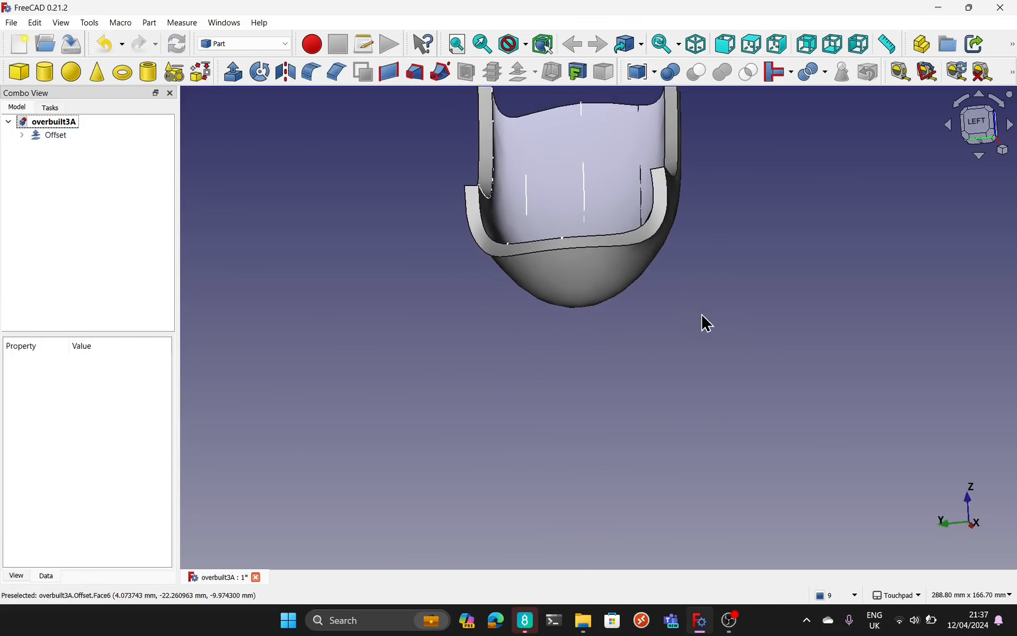
{"action": "left_click_drag", "start_coordinate": [704, 322], "coordinate": [640, 473], "text": "alt"}
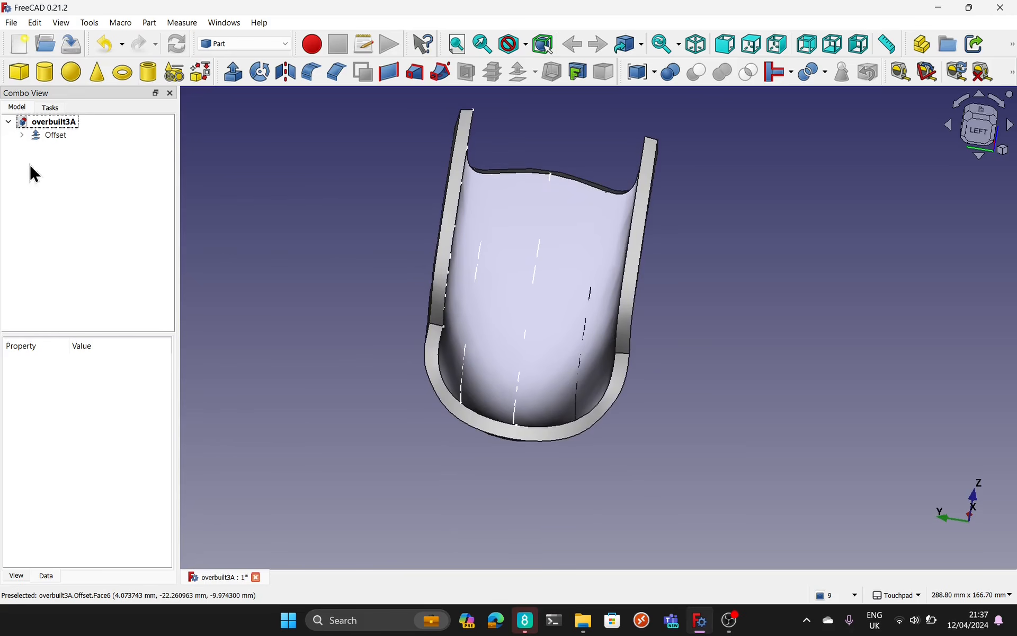
Step: Delete the Offset and its underlying Loft, keeping the profile curves
{"action": "left_click", "coordinate": [48, 136]}
{"action": "key", "text": "Delete"}
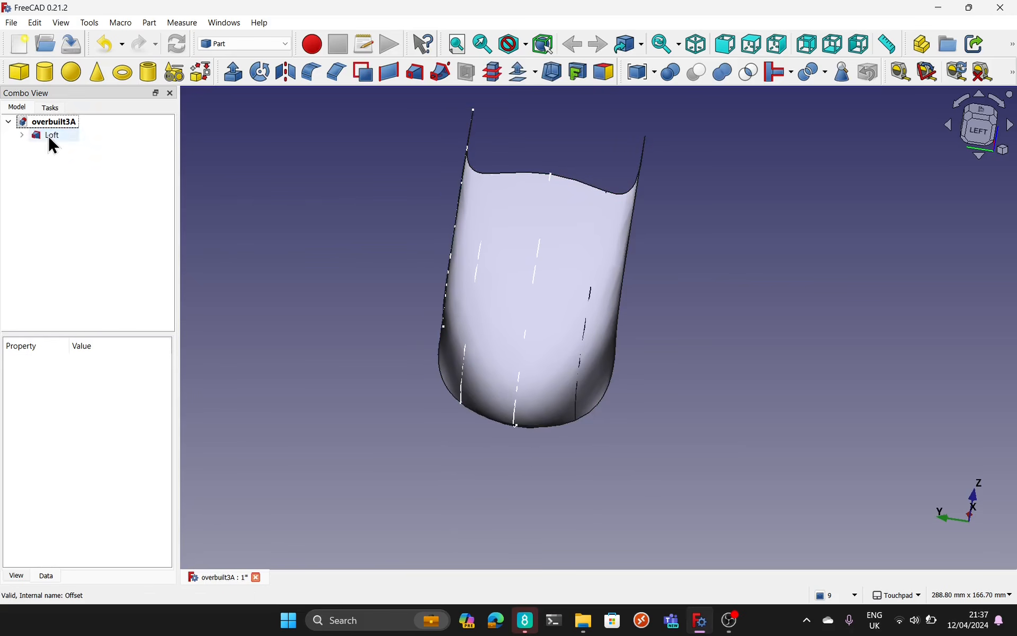
{"action": "left_click", "coordinate": [45, 137]}
{"action": "key", "text": "Delete"}
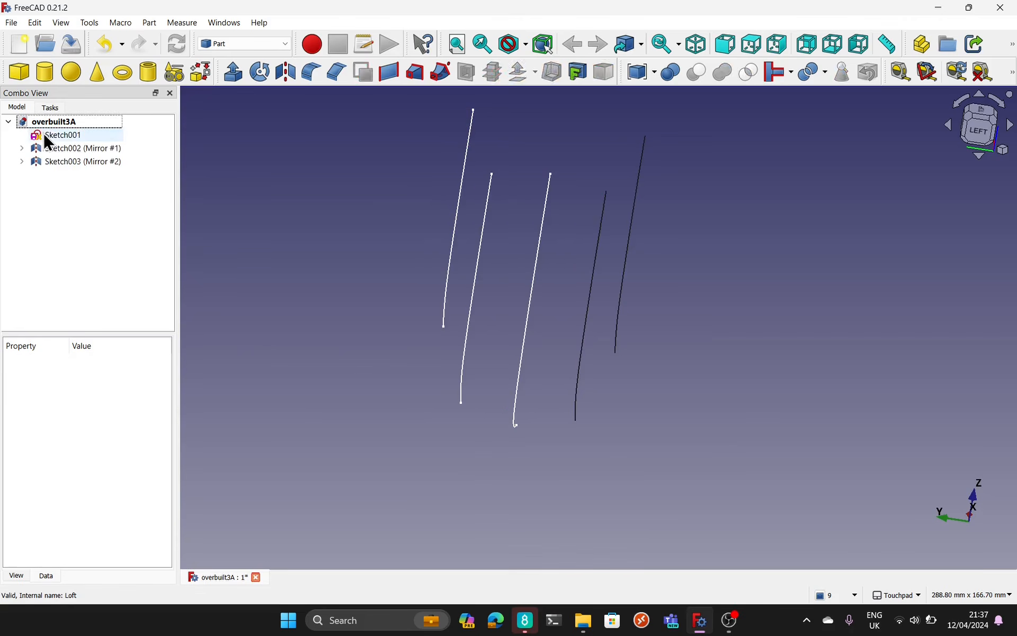
Step: Delete the mirrored profiles Sketch002 (Mirror #1) and Sketch003 (Mirror #2), keeping their source sketches
{"action": "left_click", "coordinate": [77, 147]}
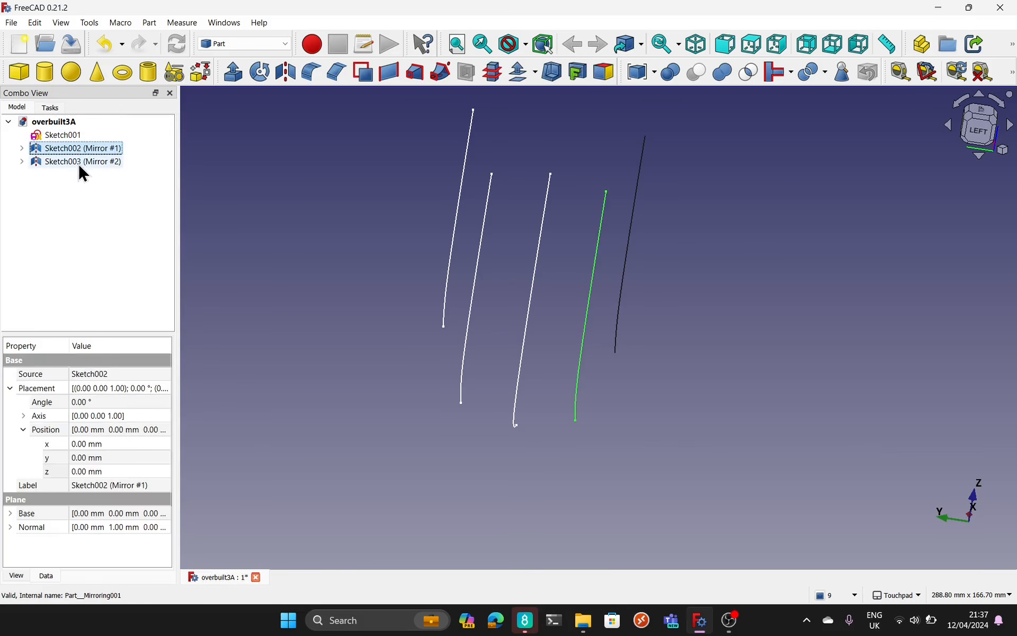
{"action": "left_click", "coordinate": [78, 162]}
{"action": "left_click", "coordinate": [83, 149]}
{"action": "left_click", "coordinate": [21, 149]}
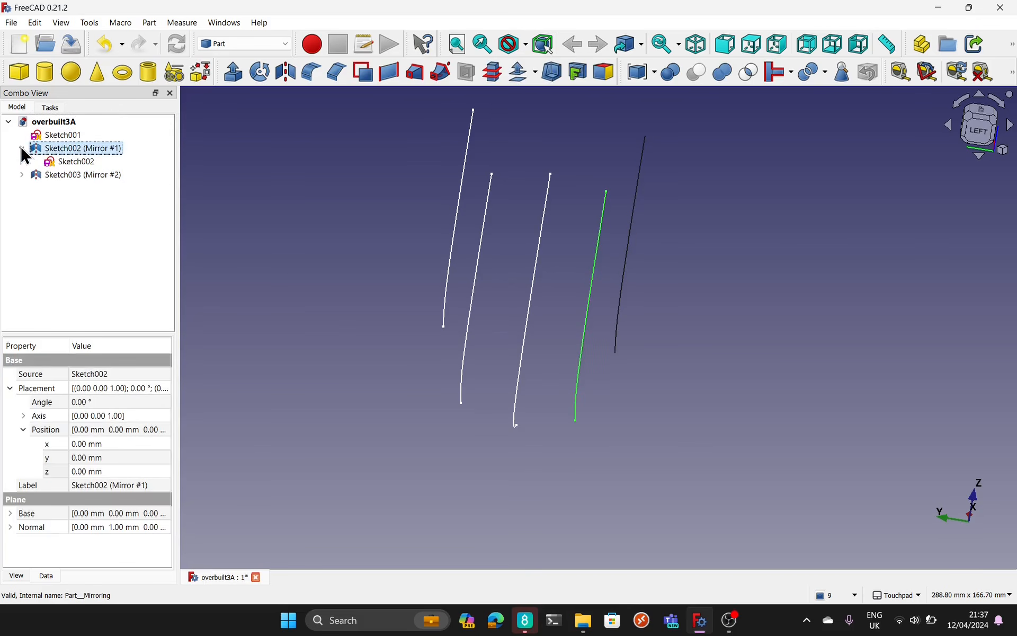
{"action": "left_click", "coordinate": [81, 162]}
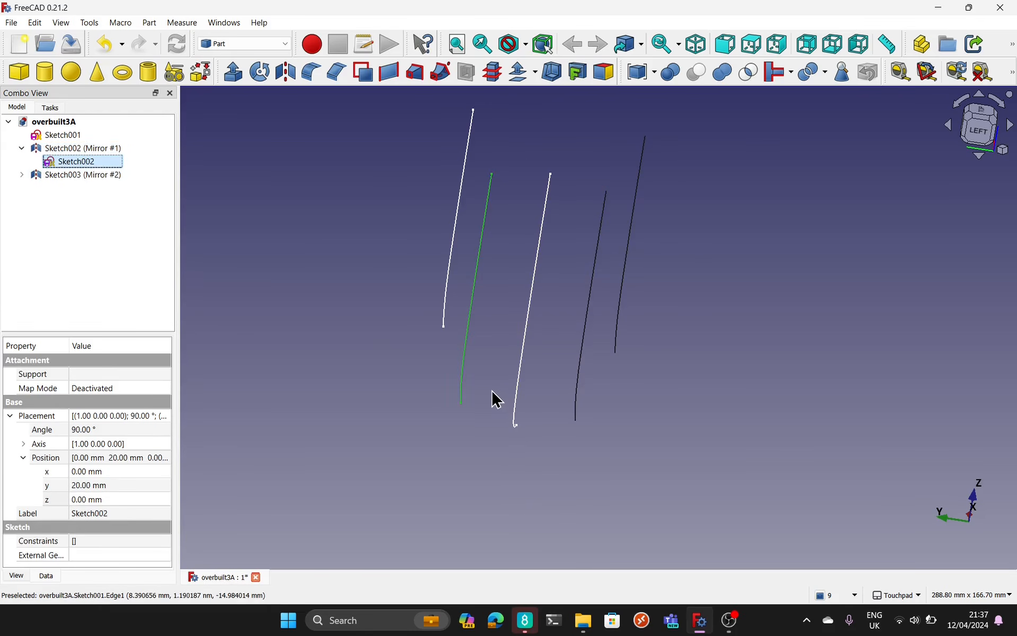
{"action": "left_click", "coordinate": [84, 149]}
{"action": "key", "text": "Delete"}
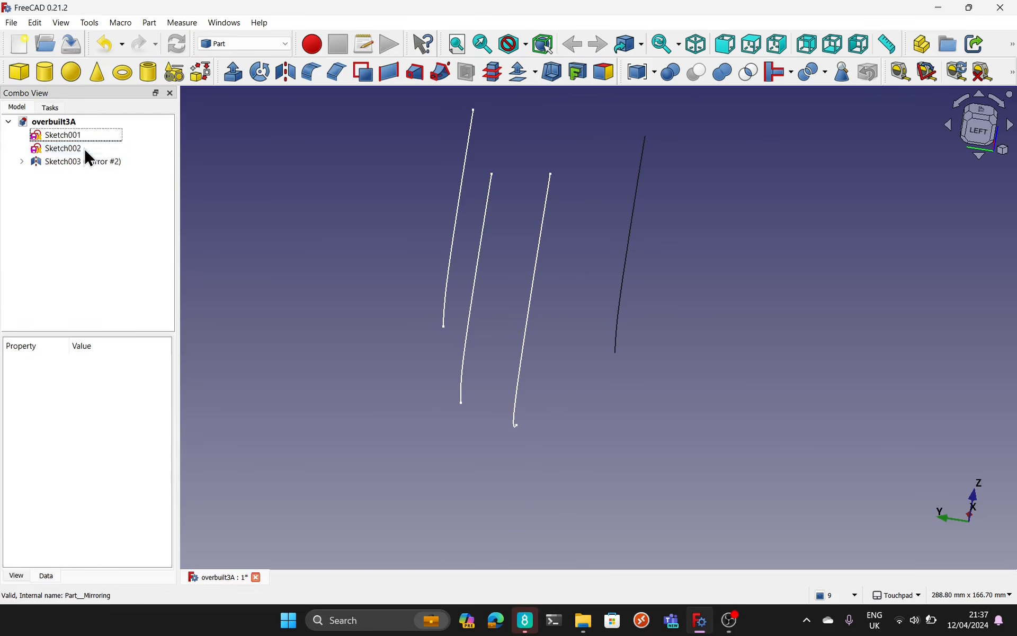
{"action": "left_click", "coordinate": [60, 161]}
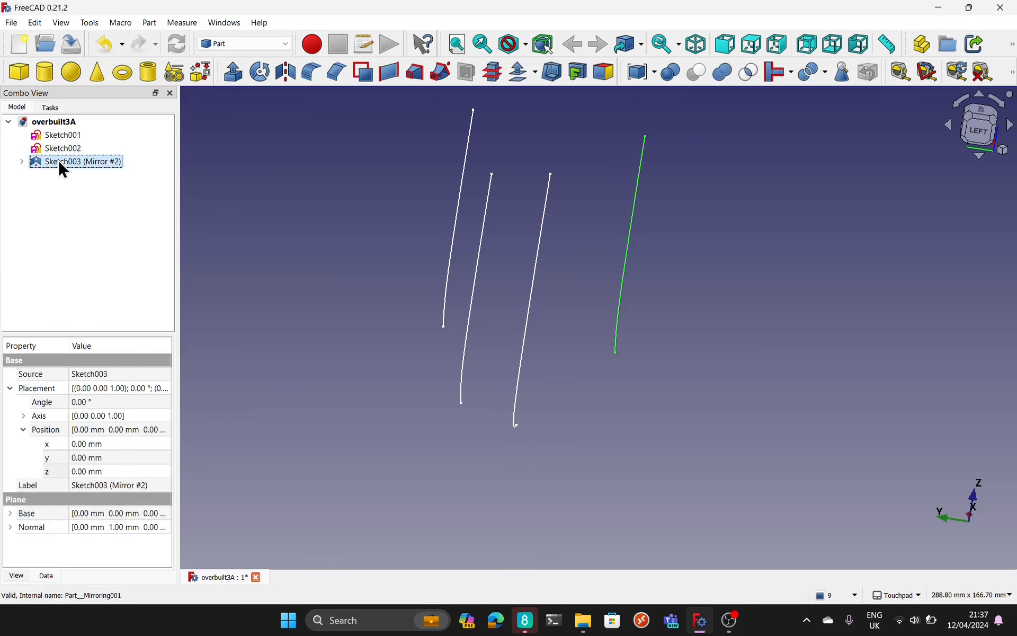
{"action": "key", "text": "Delete"}
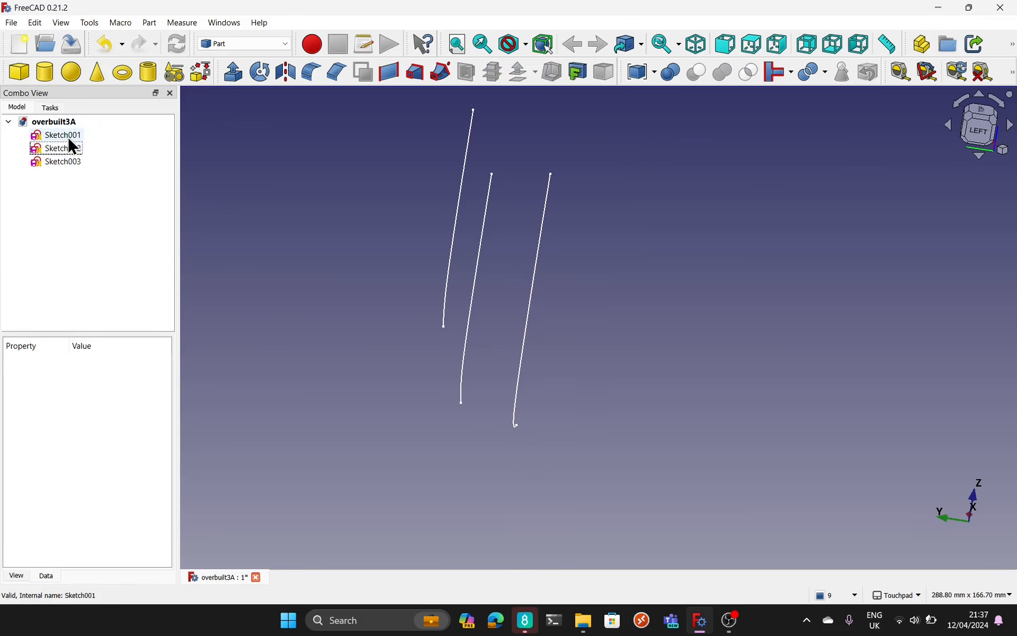
Step: Check the three remaining profile curves and loft Sketch001, Sketch002 and Sketch003, in that order, into a half-shell surface
{"action": "left_click", "coordinate": [70, 138]}
{"action": "left_click", "coordinate": [77, 148]}
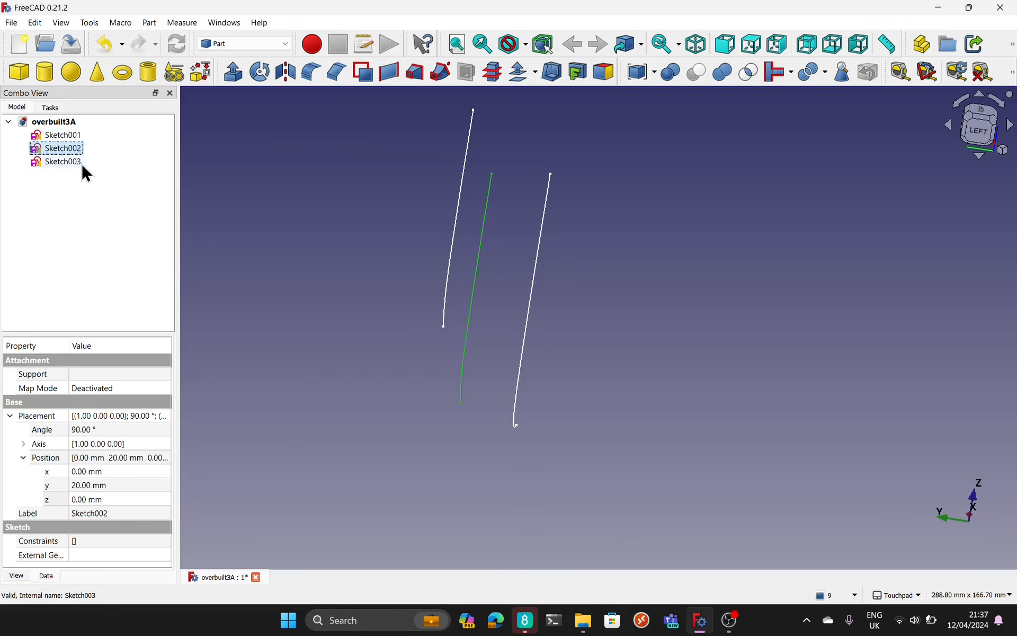
{"action": "left_click", "coordinate": [64, 161]}
{"action": "left_click", "coordinate": [387, 373]}
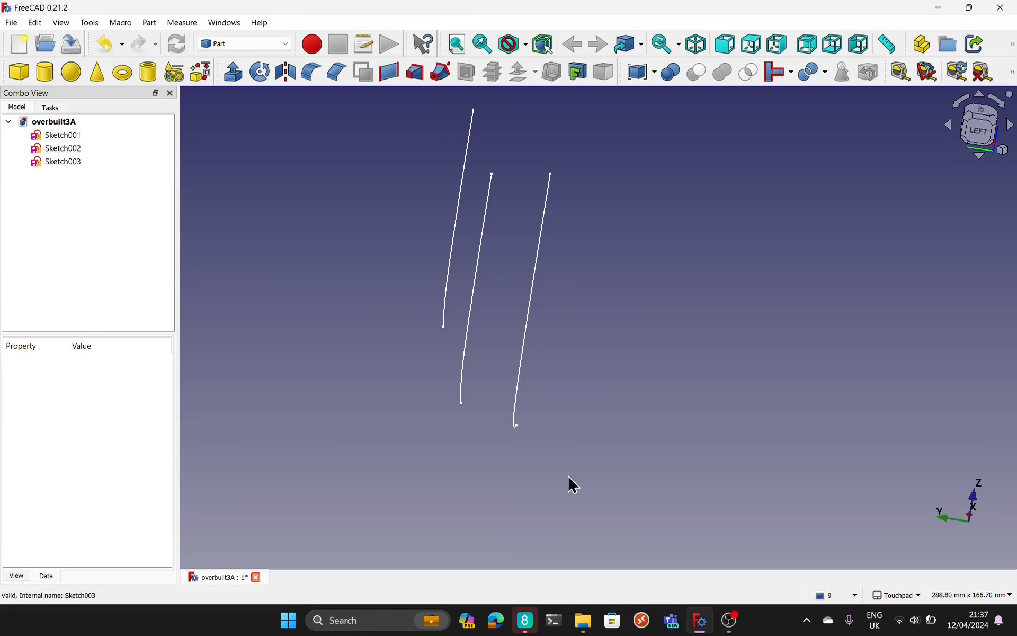
{"action": "left_click_drag", "start_coordinate": [620, 398], "coordinate": [518, 431], "text": "alt"}
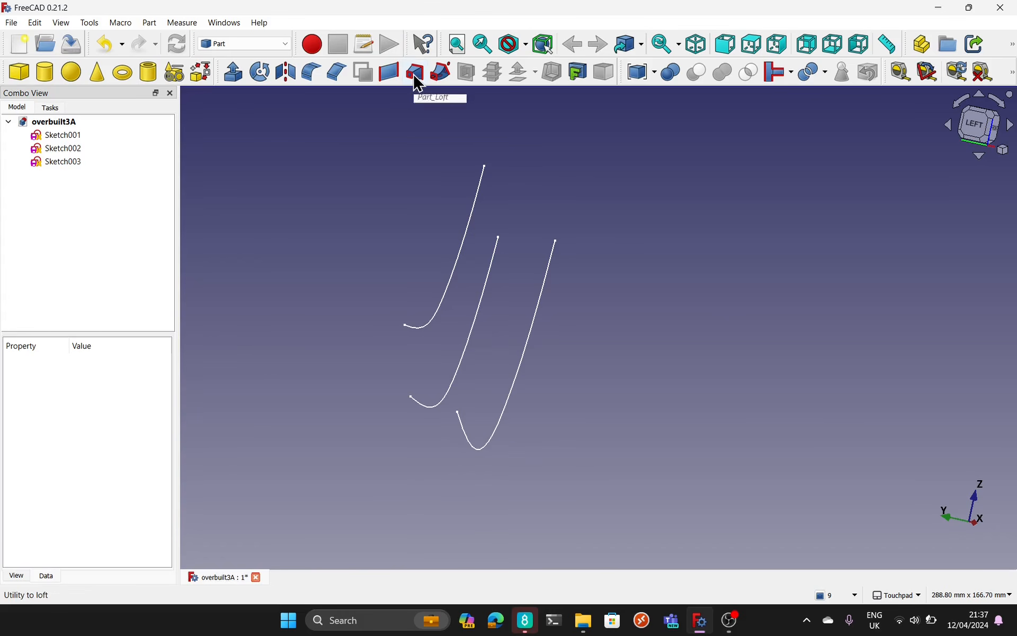
{"action": "left_click", "coordinate": [416, 79]}
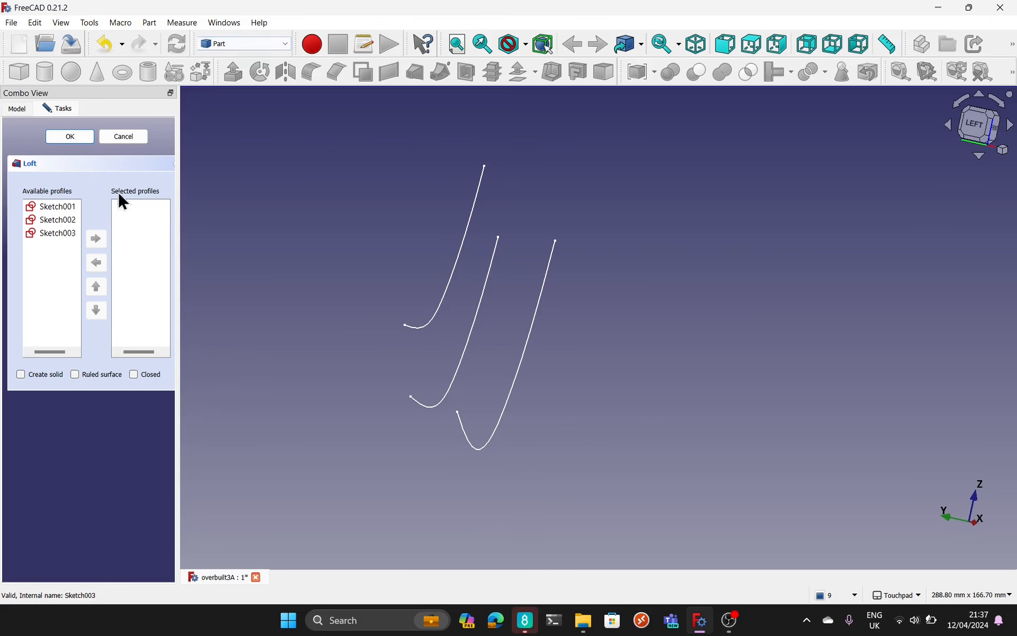
{"action": "left_click", "coordinate": [59, 205]}
{"action": "double_click", "coordinate": [62, 207]}
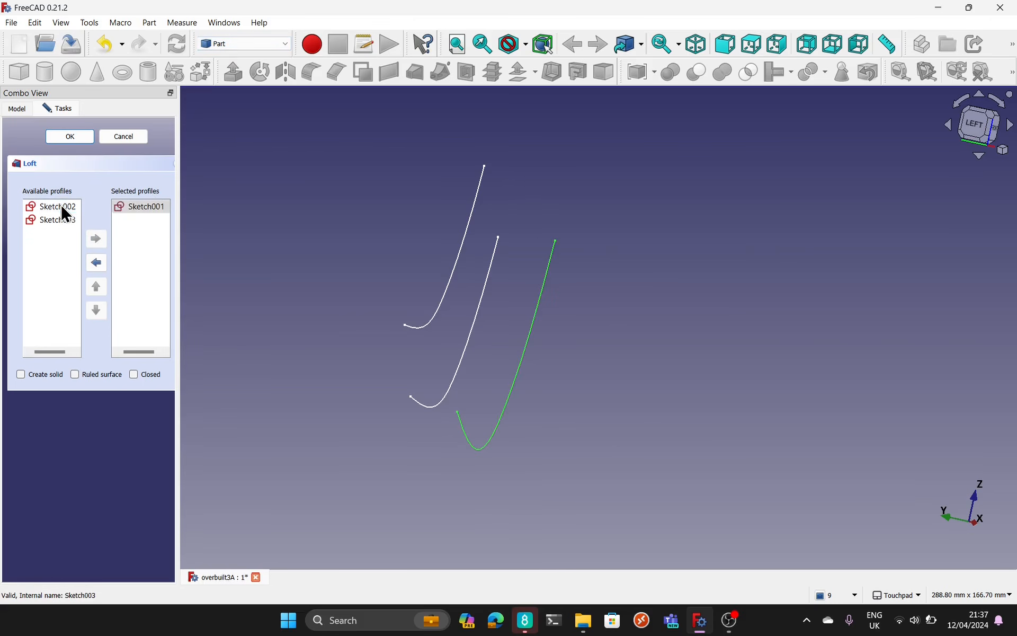
{"action": "left_click", "coordinate": [59, 208]}
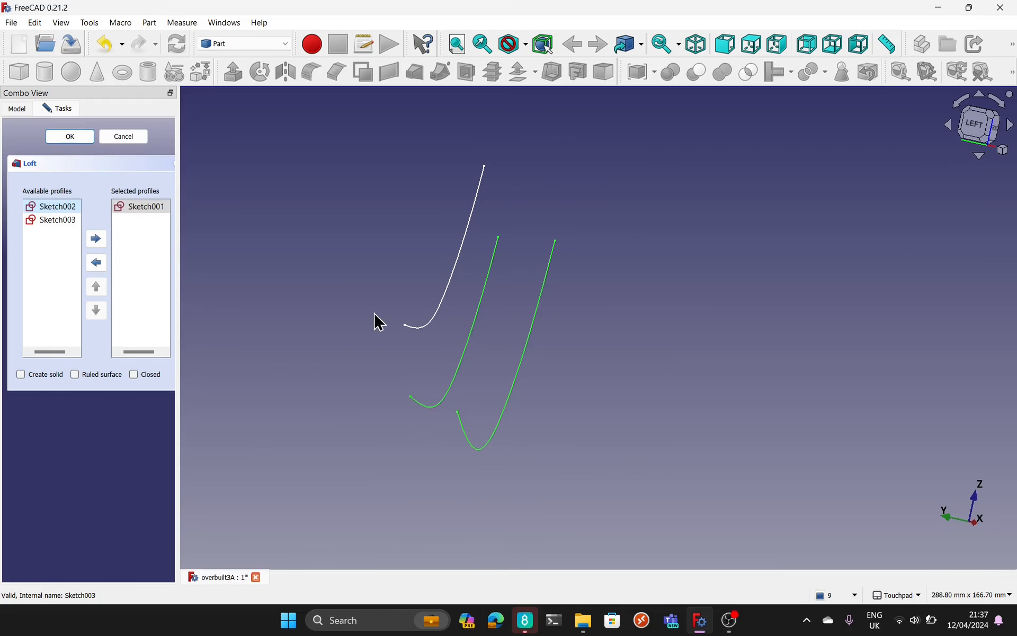
{"action": "double_click", "coordinate": [47, 207]}
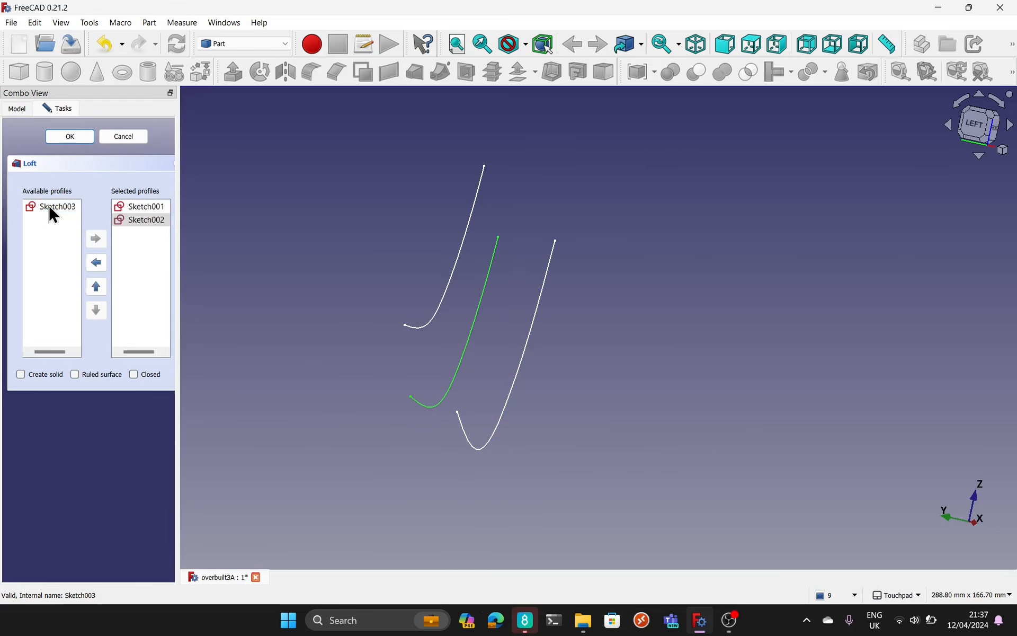
{"action": "double_click", "coordinate": [57, 212]}
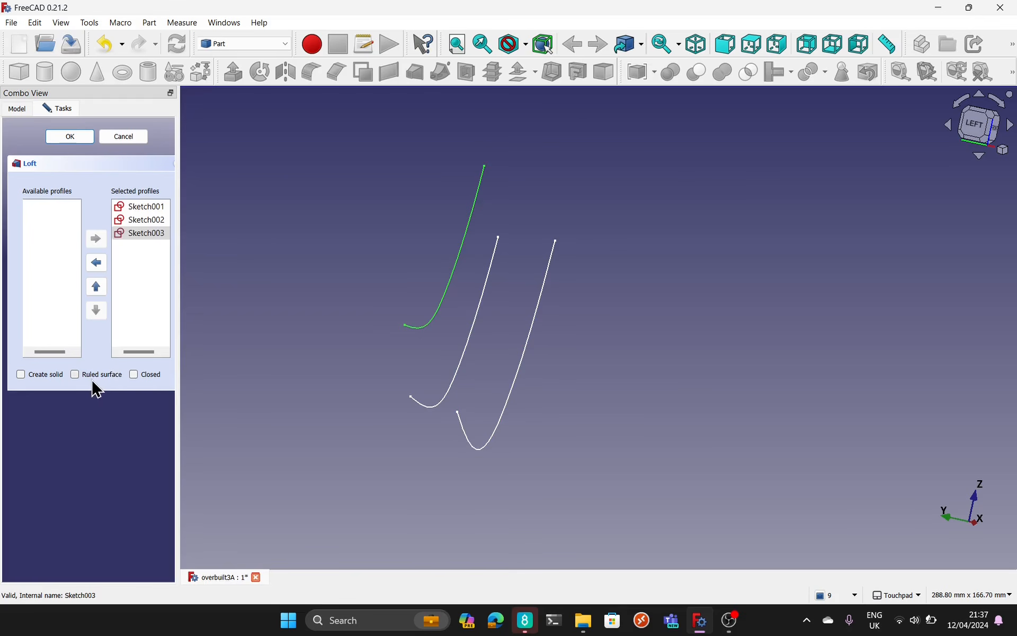
{"action": "left_click", "coordinate": [69, 136]}
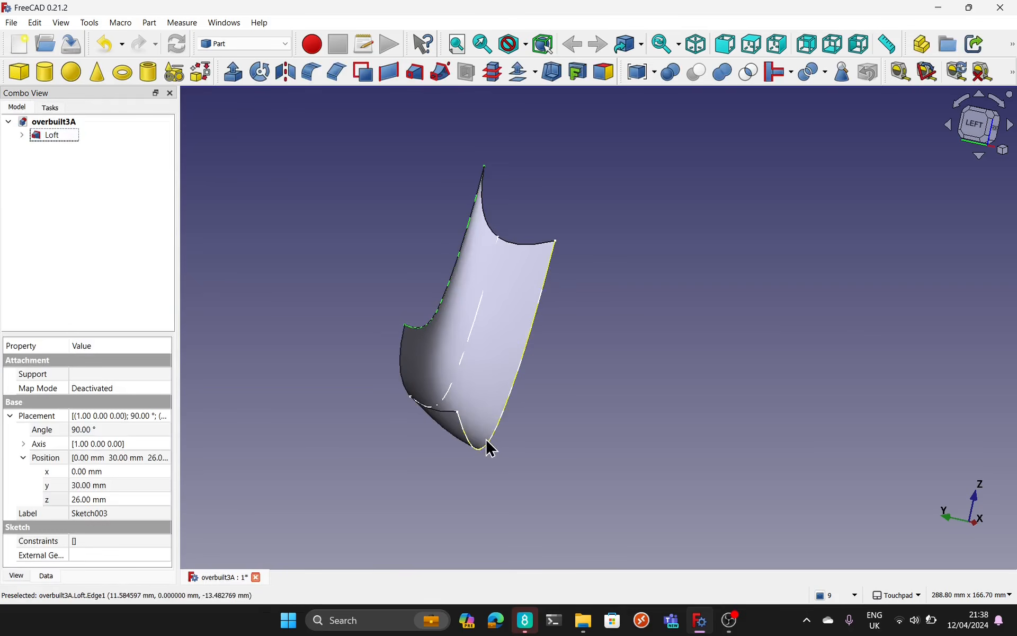
Step: Thicken the half-shell Loft with a 5 mm 3D offset, with Fill offset enabled, and inspect it from several angles
{"action": "left_click_drag", "start_coordinate": [581, 406], "coordinate": [538, 398], "text": "alt"}
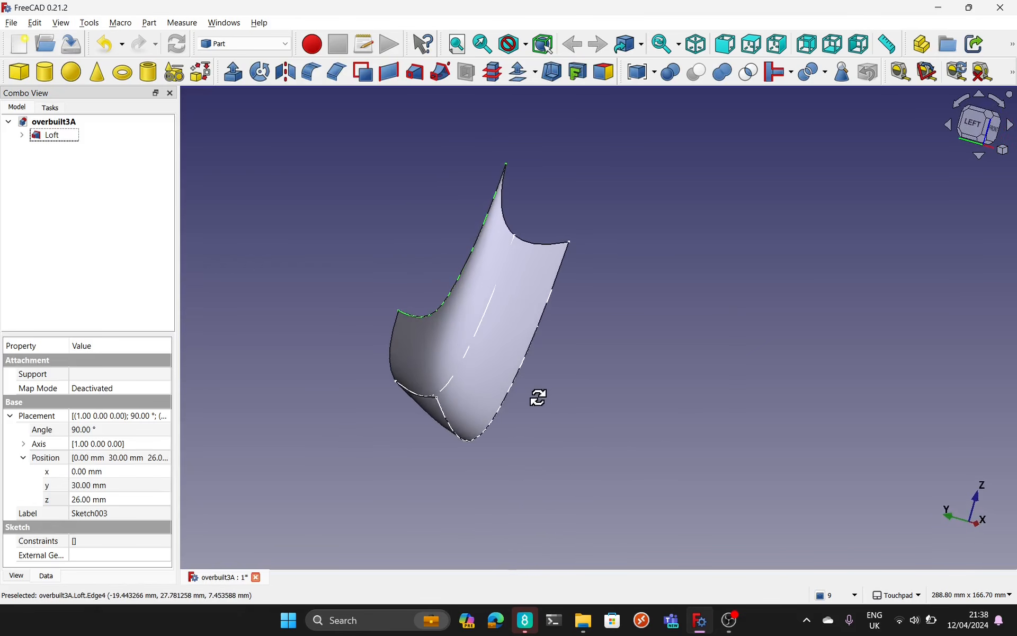
{"action": "left_click", "coordinate": [519, 302]}
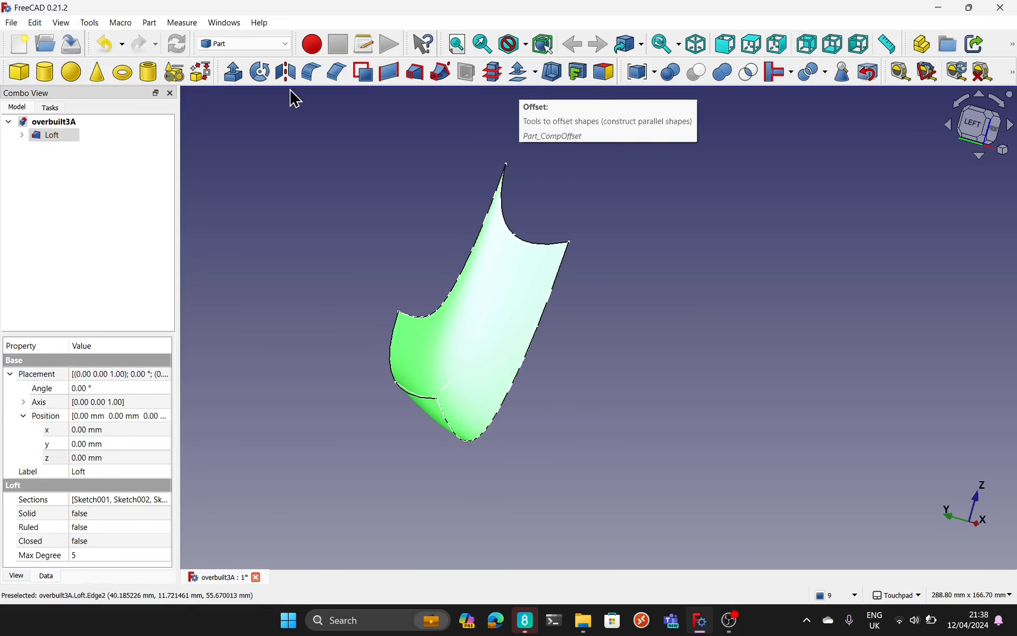
{"action": "left_click", "coordinate": [148, 23]}
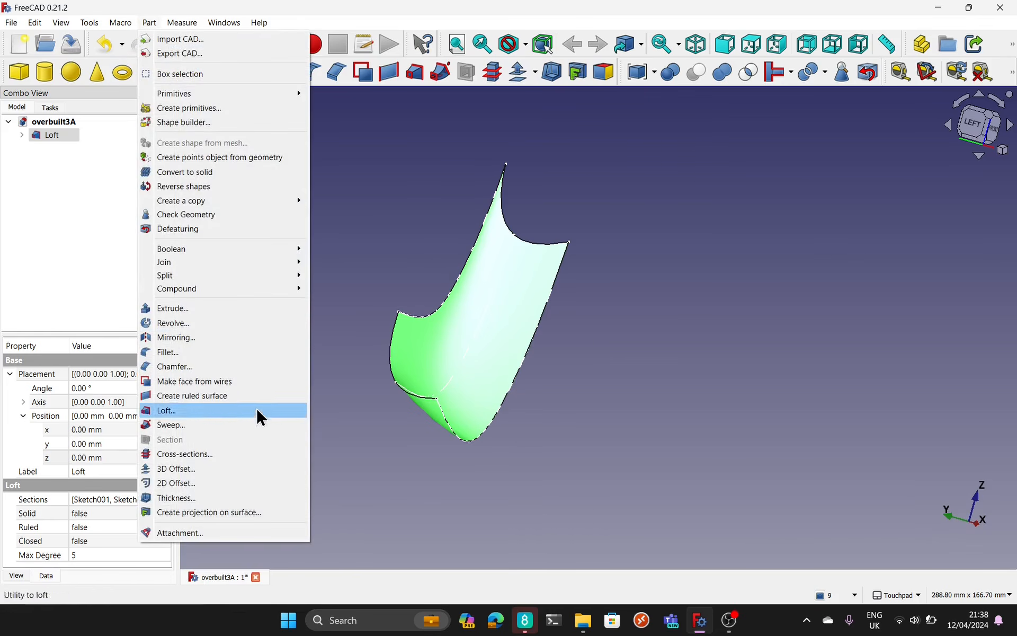
{"action": "left_click", "coordinate": [247, 469]}
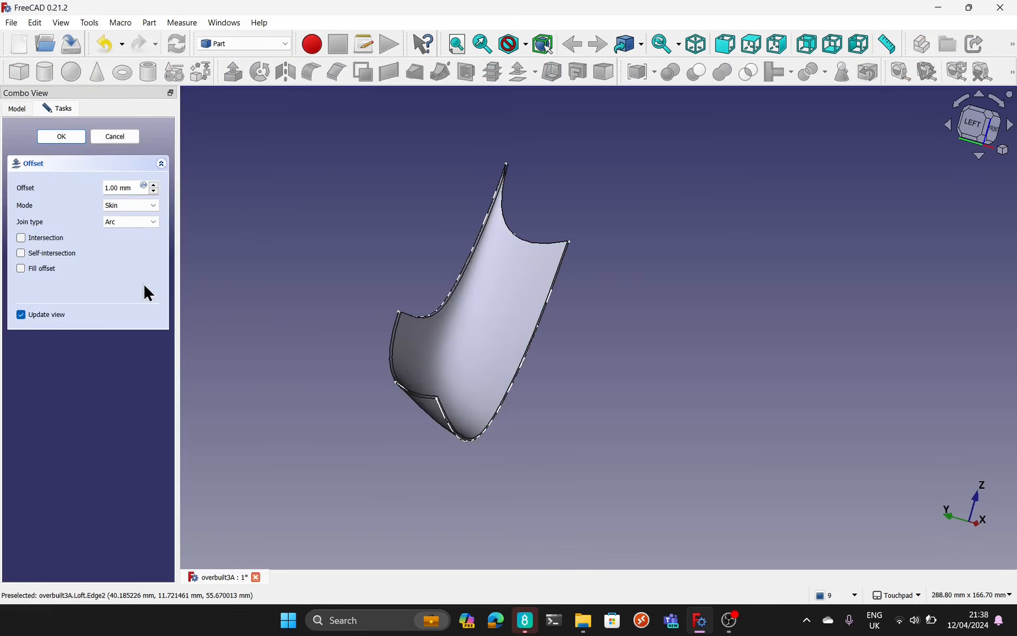
{"action": "type", "text": "5"}
{"action": "left_click", "coordinate": [46, 271]}
{"action": "left_click", "coordinate": [62, 137]}
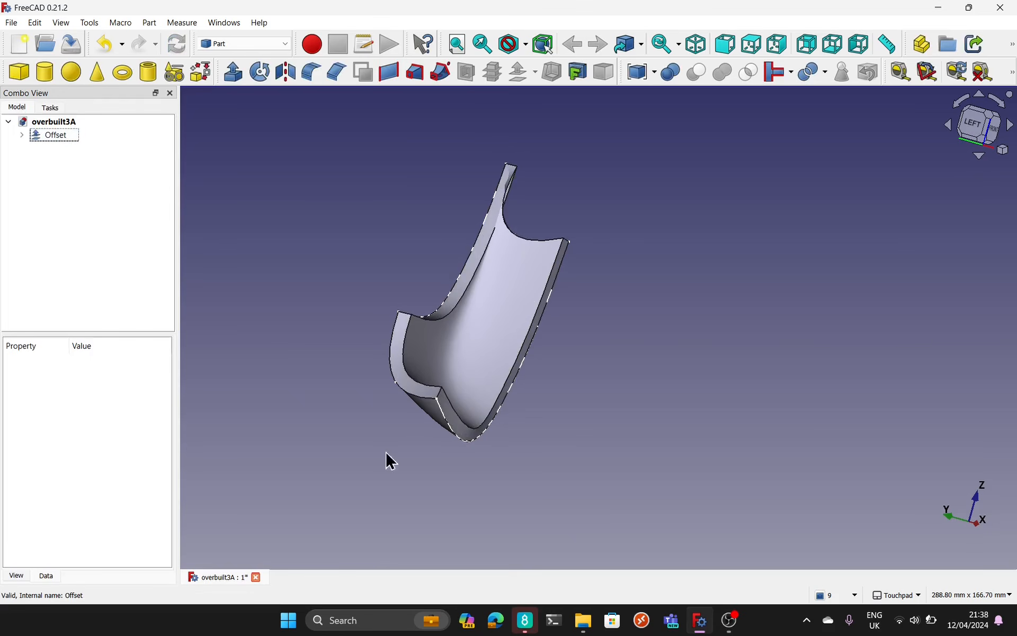
{"action": "left_click_drag", "start_coordinate": [515, 439], "coordinate": [475, 356], "text": "alt"}
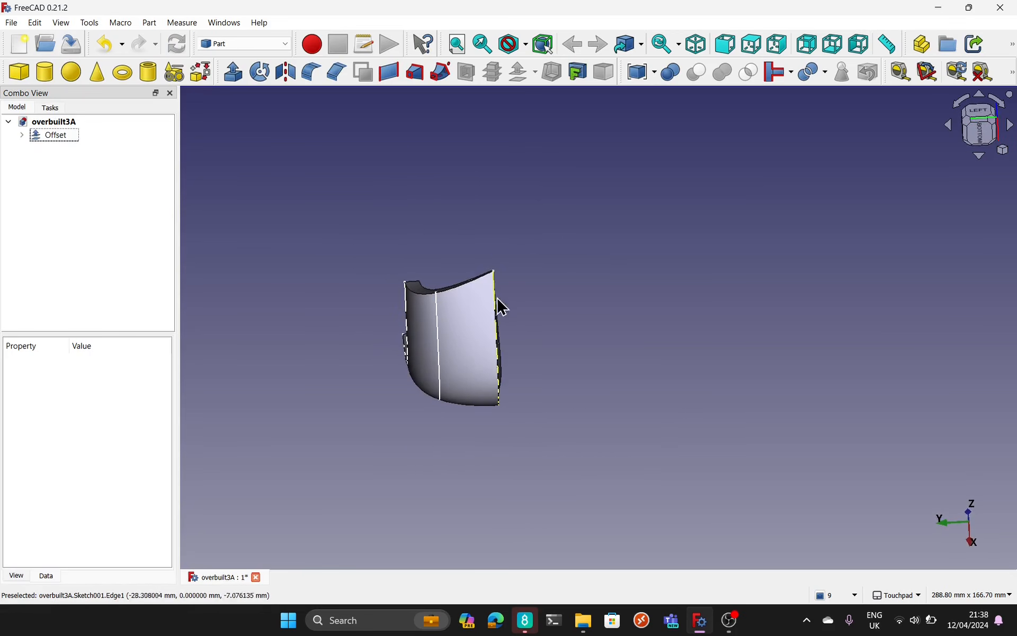
{"action": "left_click_drag", "start_coordinate": [501, 307], "coordinate": [584, 268], "text": "alt"}
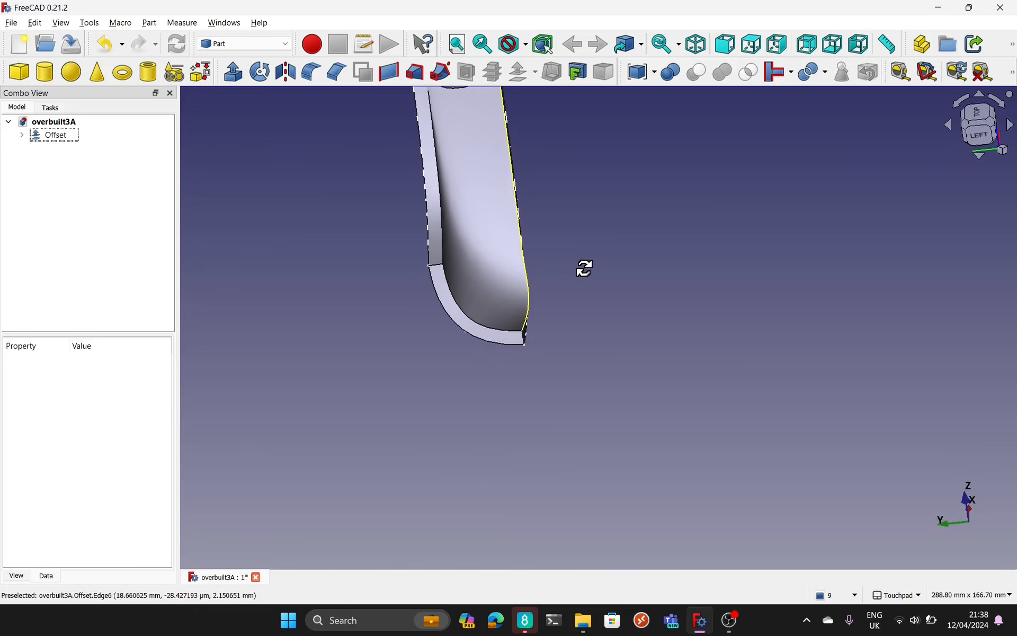
{"action": "left_click", "coordinate": [981, 131]}
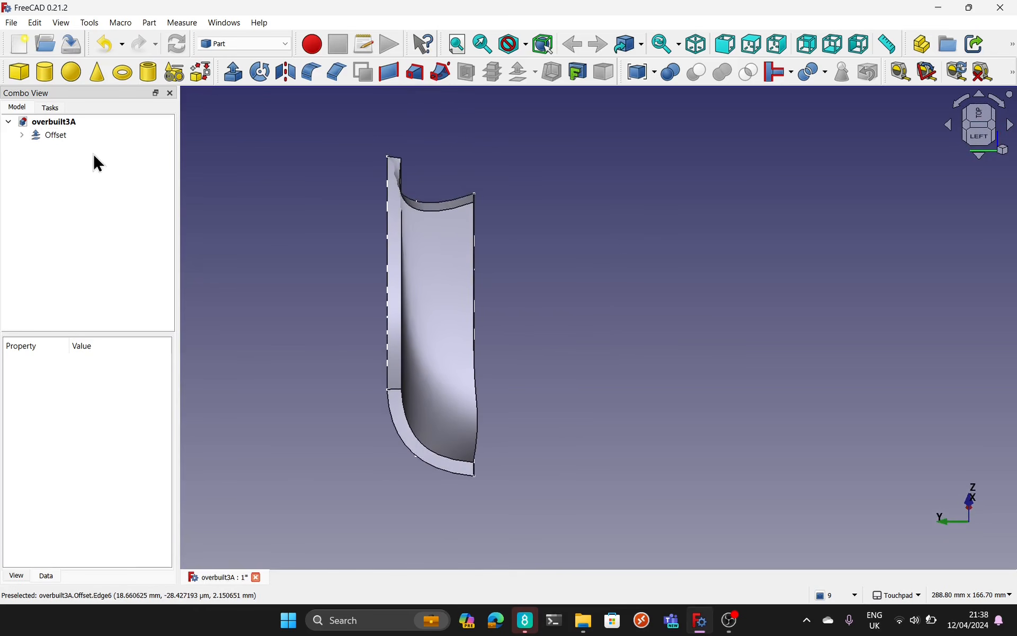
Step: Mirror the thickened half-shell Offset about the XZ plane, keeping the base point at the origin
{"action": "left_click", "coordinate": [47, 137]}
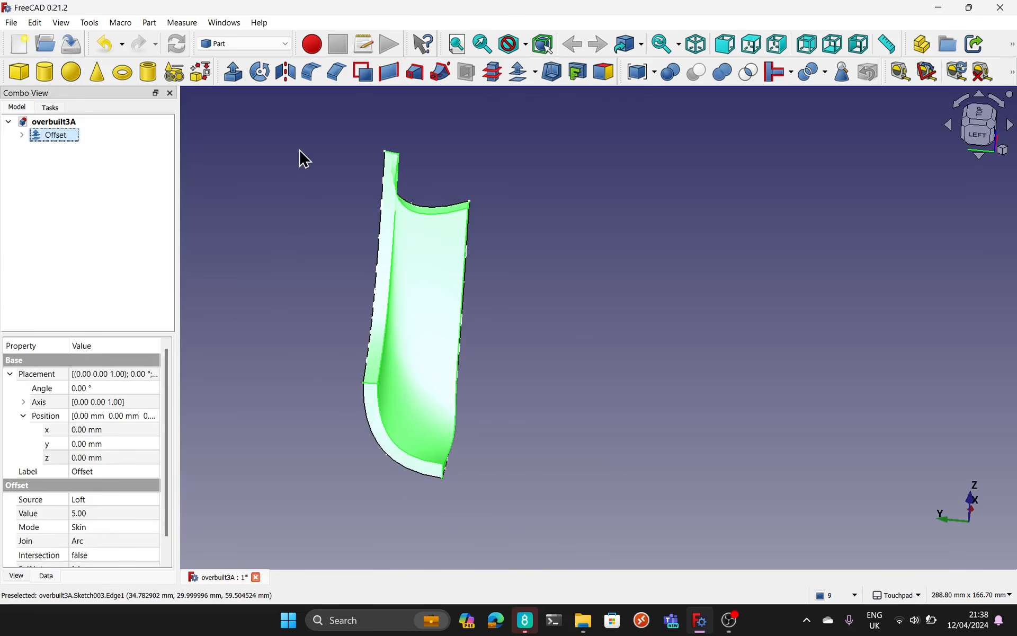
{"action": "left_click", "coordinate": [286, 77]}
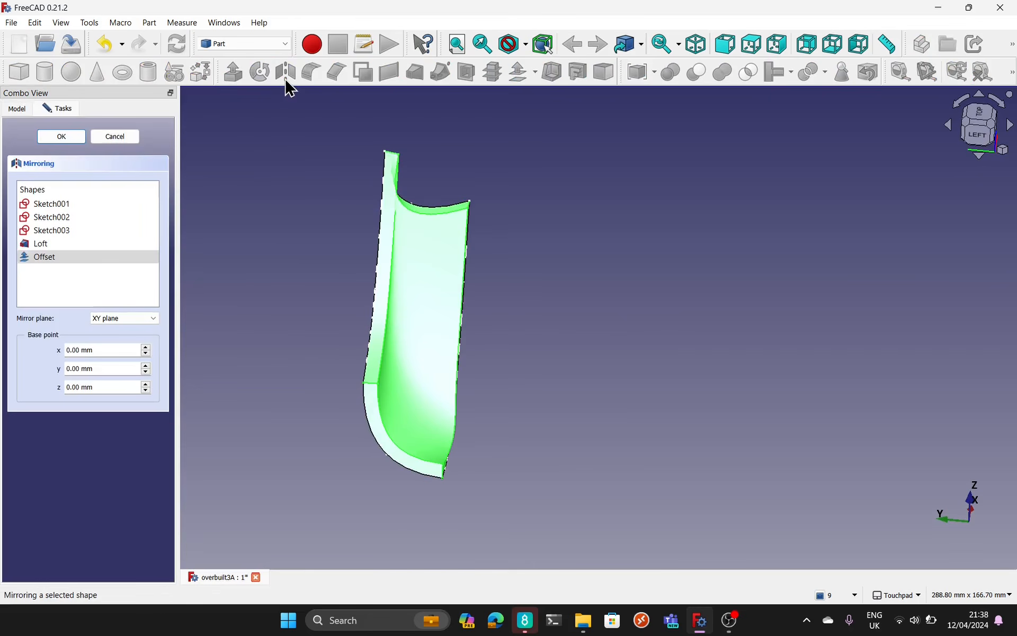
{"action": "left_click_drag", "start_coordinate": [865, 494], "coordinate": [727, 452], "text": "alt"}
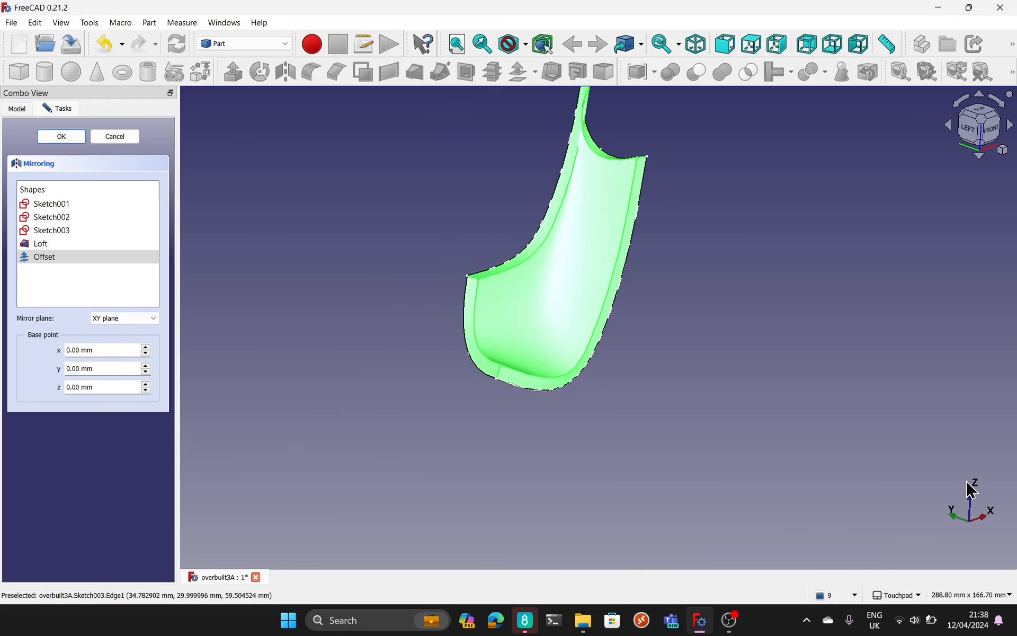
{"action": "left_click", "coordinate": [104, 318]}
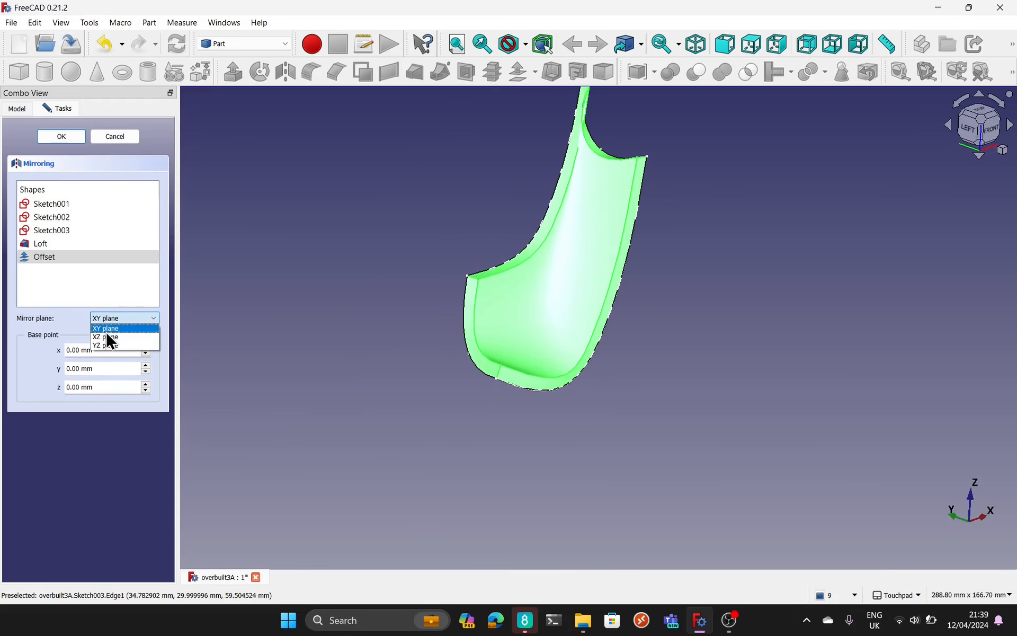
{"action": "left_click", "coordinate": [105, 335]}
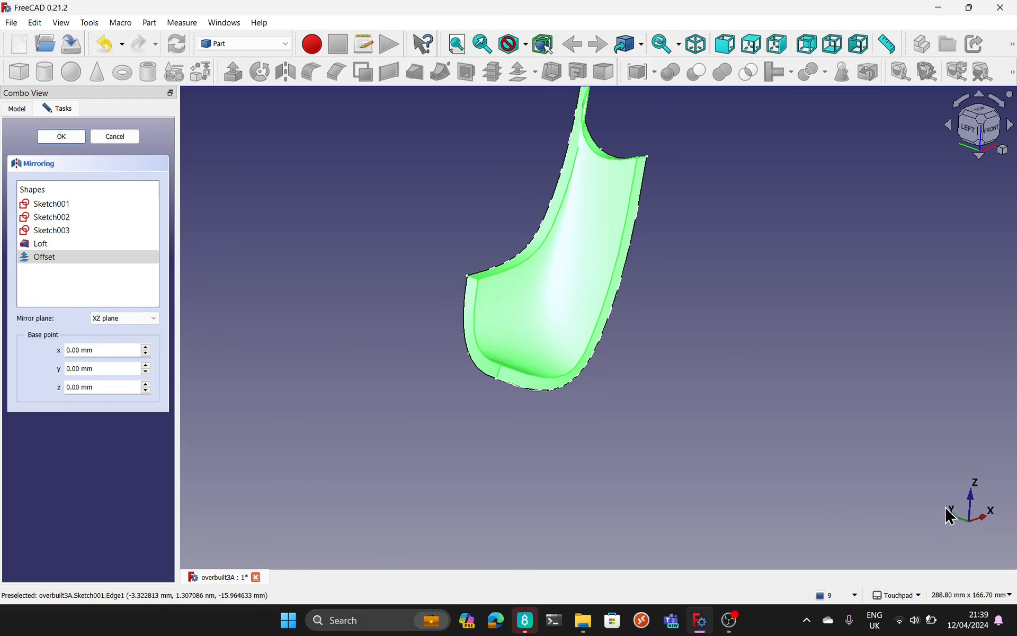
{"action": "left_click_drag", "start_coordinate": [912, 486], "coordinate": [863, 503], "text": "alt"}
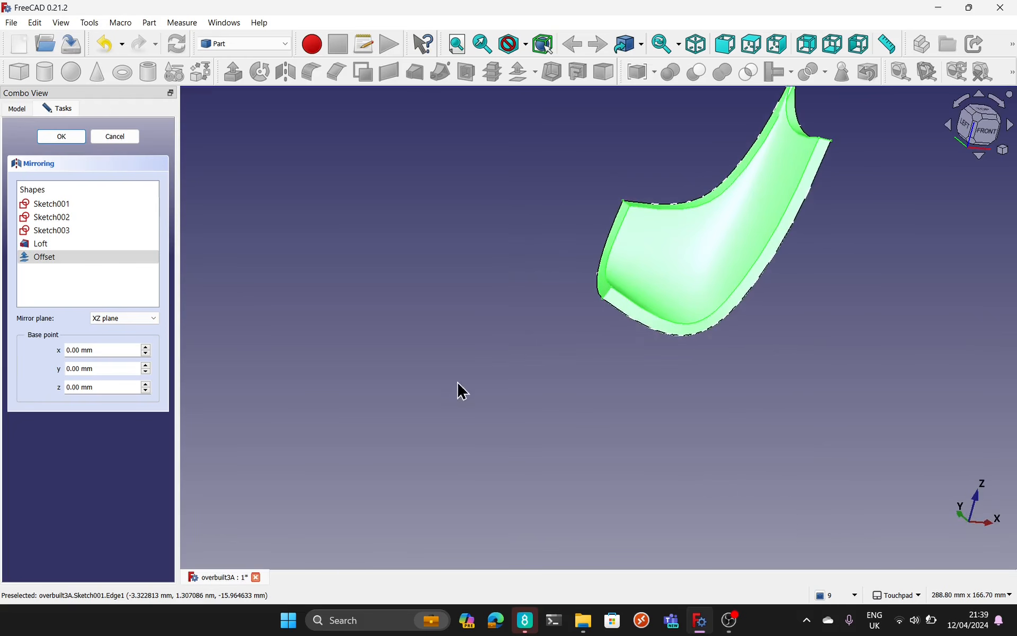
{"action": "left_click", "coordinate": [68, 139]}
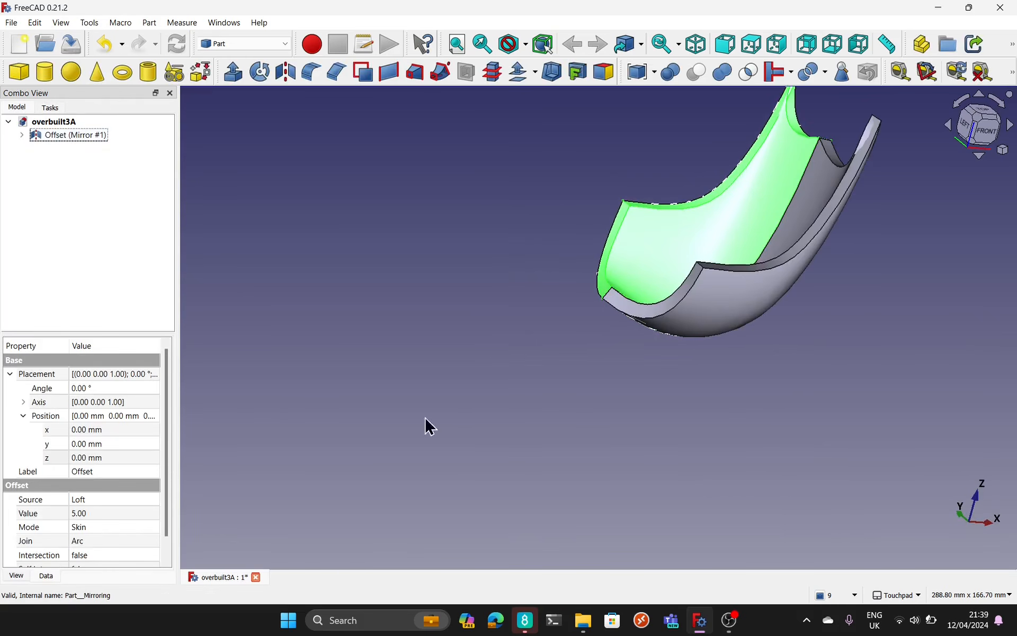
Step: Examine the seam between the thickened half and its mirror image, close up at the backrest's upper edge and from several angles
{"action": "left_click_drag", "start_coordinate": [620, 407], "coordinate": [789, 376], "text": "alt"}
{"action": "left_click_drag", "start_coordinate": [548, 338], "coordinate": [733, 415], "text": "shift"}
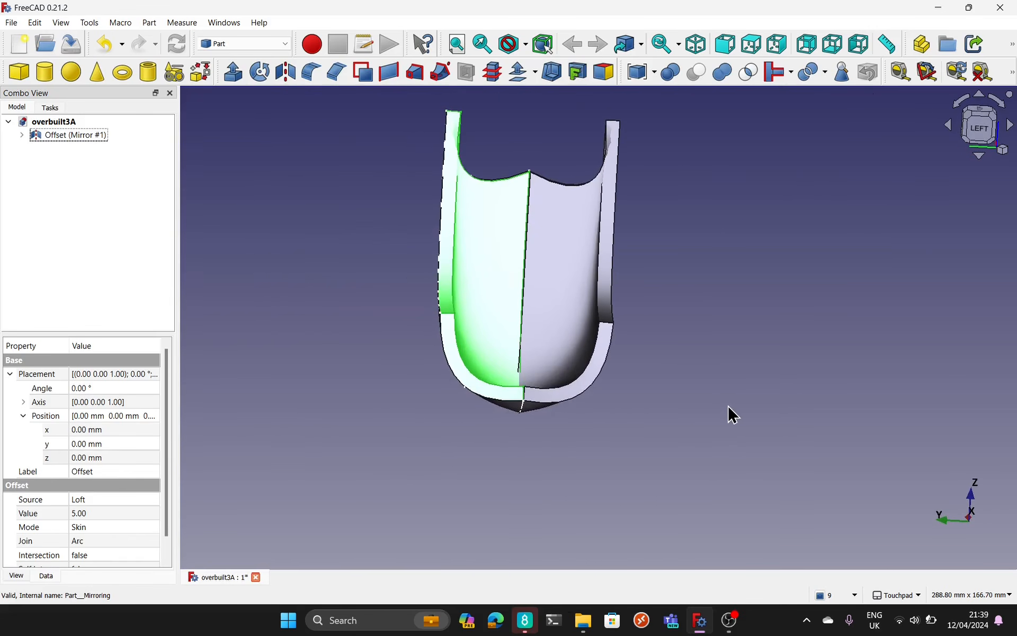
{"action": "left_click", "coordinate": [638, 291]}
{"action": "left_click_drag", "start_coordinate": [645, 281], "coordinate": [529, 486], "text": "alt"}
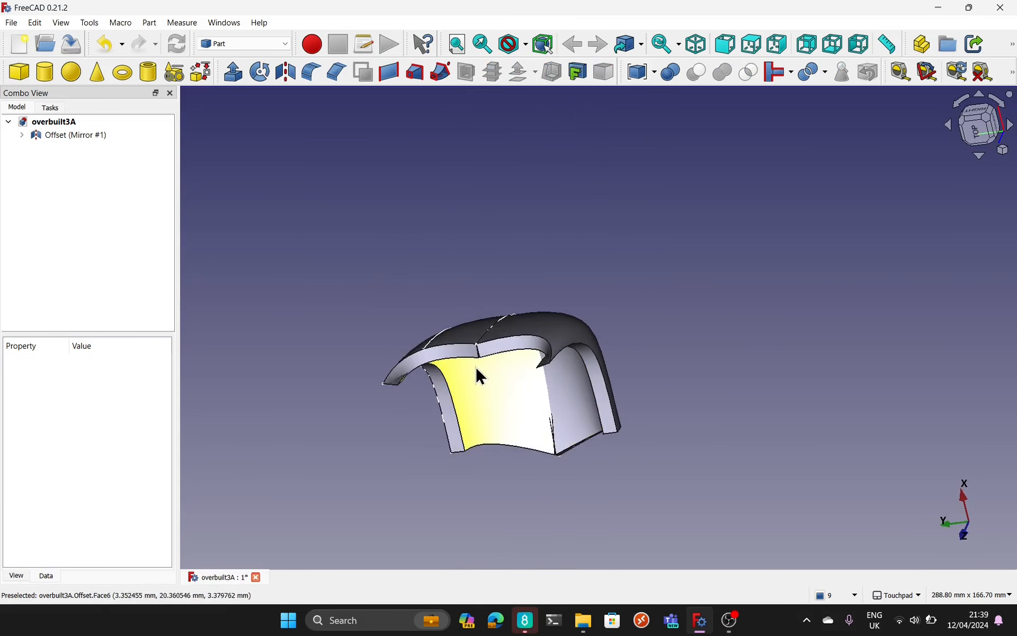
{"action": "scroll", "coordinate": [476, 360], "scroll_direction": "up", "scroll_amount": 10}
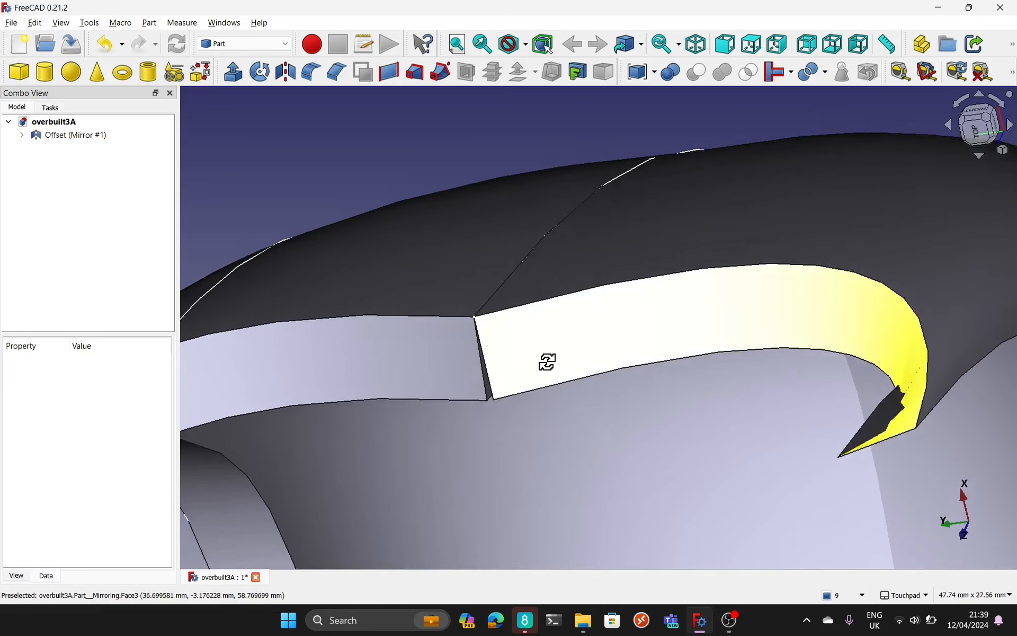
{"action": "left_click_drag", "start_coordinate": [547, 362], "coordinate": [593, 288], "text": "alt"}
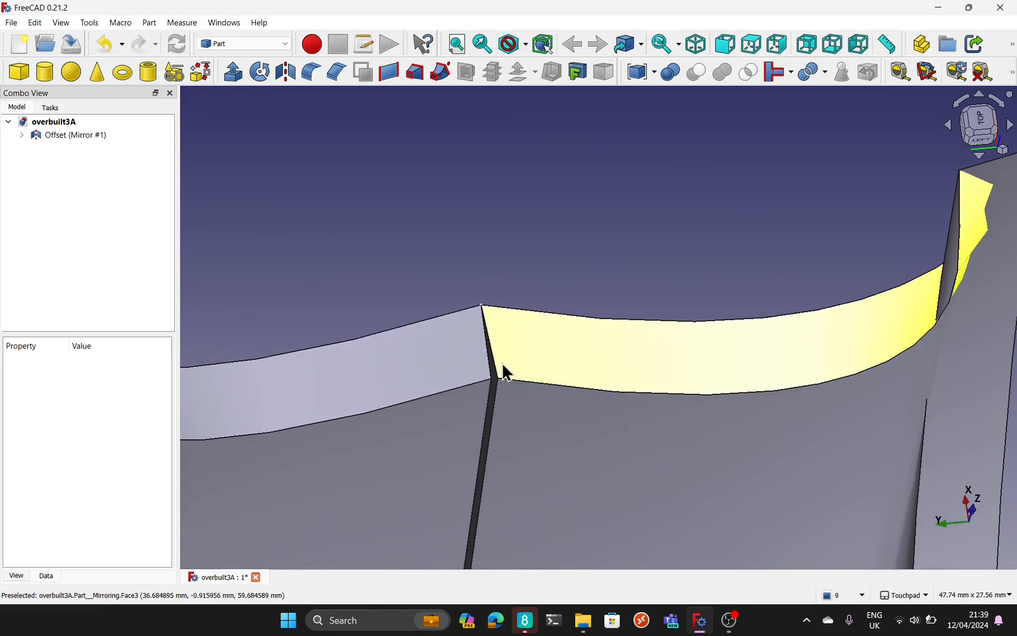
{"action": "left_click", "coordinate": [490, 379]}
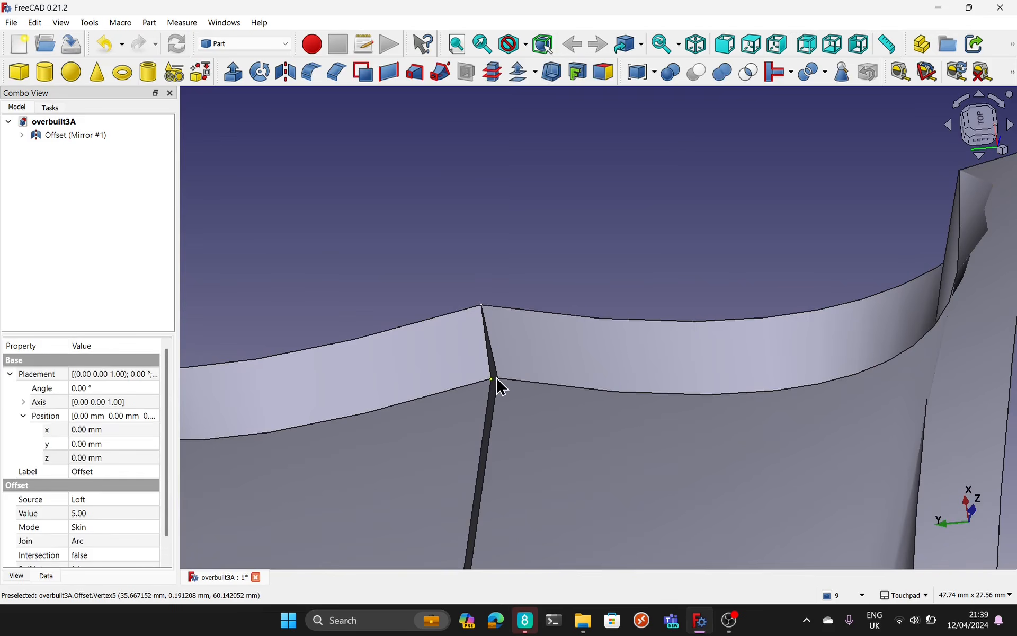
{"action": "left_click_drag", "start_coordinate": [497, 379], "coordinate": [509, 324], "text": "alt"}
{"action": "scroll", "coordinate": [510, 324], "scroll_direction": "down", "scroll_amount": 10}
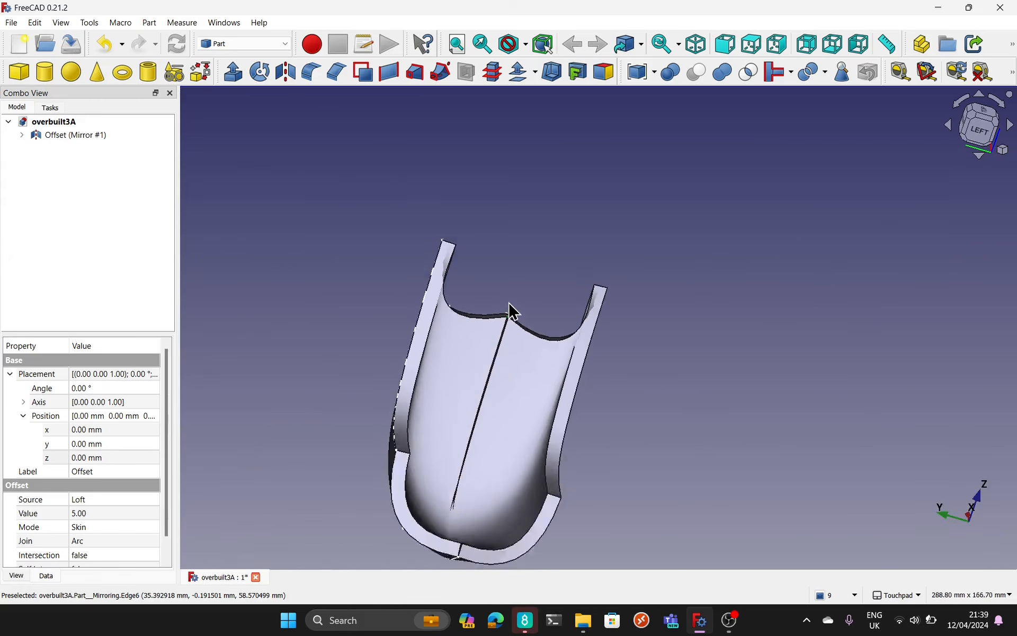
{"action": "left_click_drag", "start_coordinate": [583, 384], "coordinate": [470, 367], "text": "alt"}
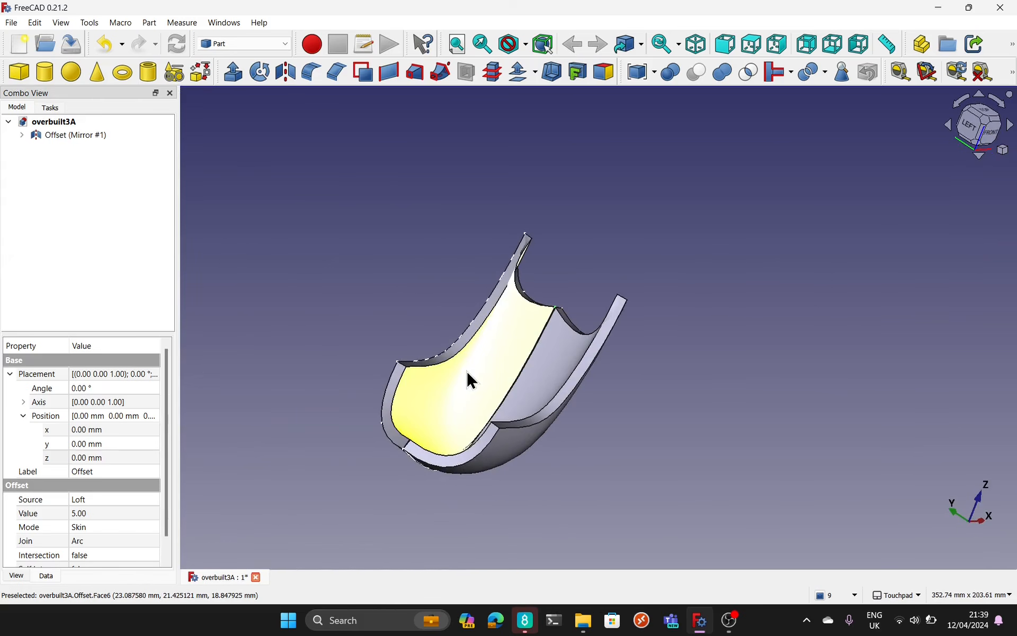
Step: Fuse the Offset and its mirrored copy with a Union, and inspect the centre seam and underside of the shell
{"action": "left_click", "coordinate": [22, 135]}
{"action": "left_click", "coordinate": [57, 168]}
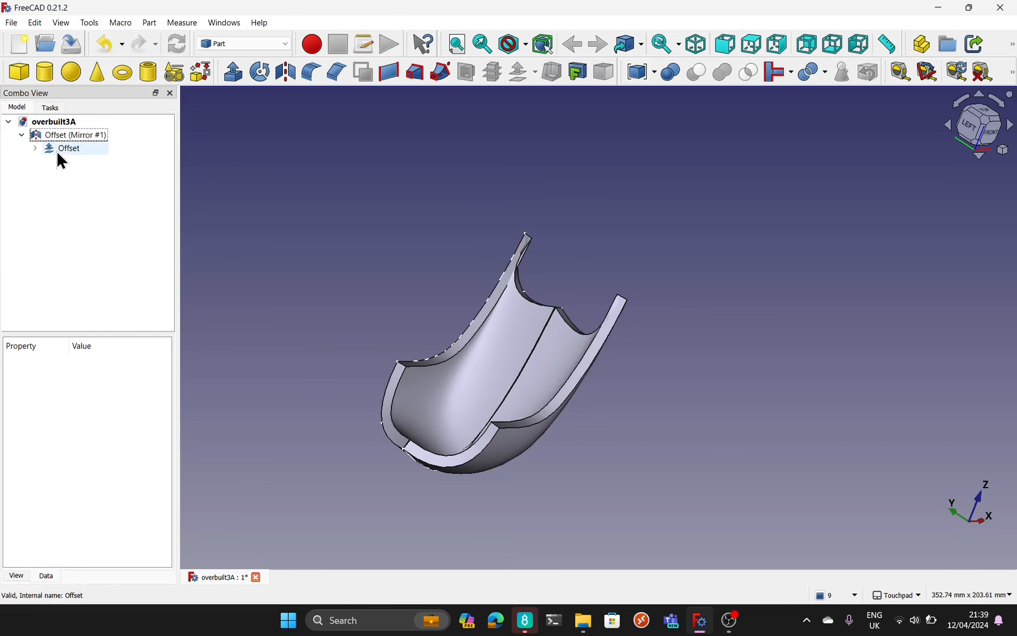
{"action": "left_click", "coordinate": [62, 154]}
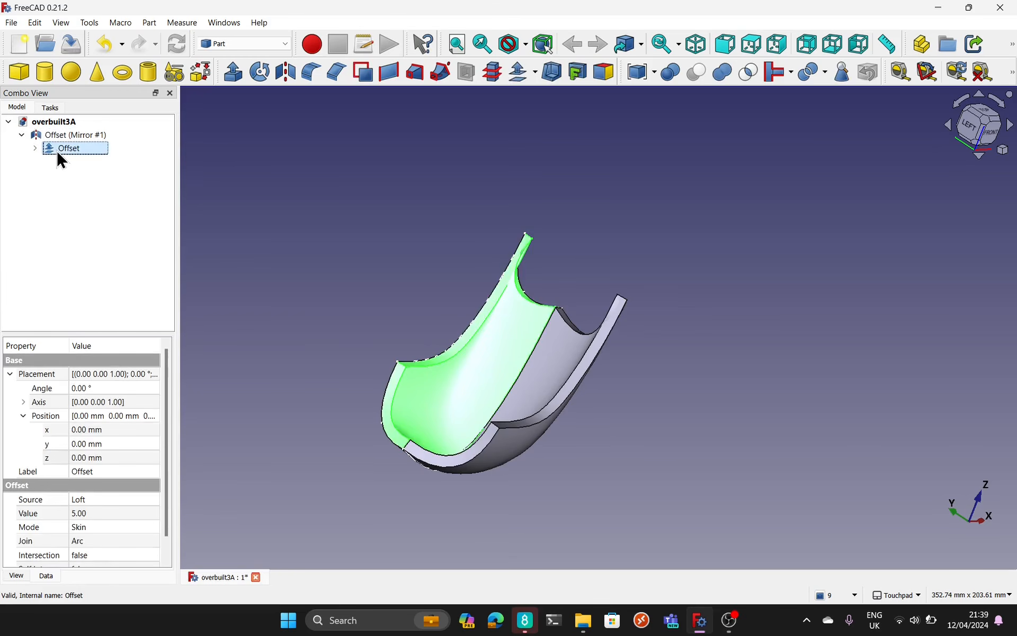
{"action": "left_click", "coordinate": [85, 135], "text": "ctrl"}
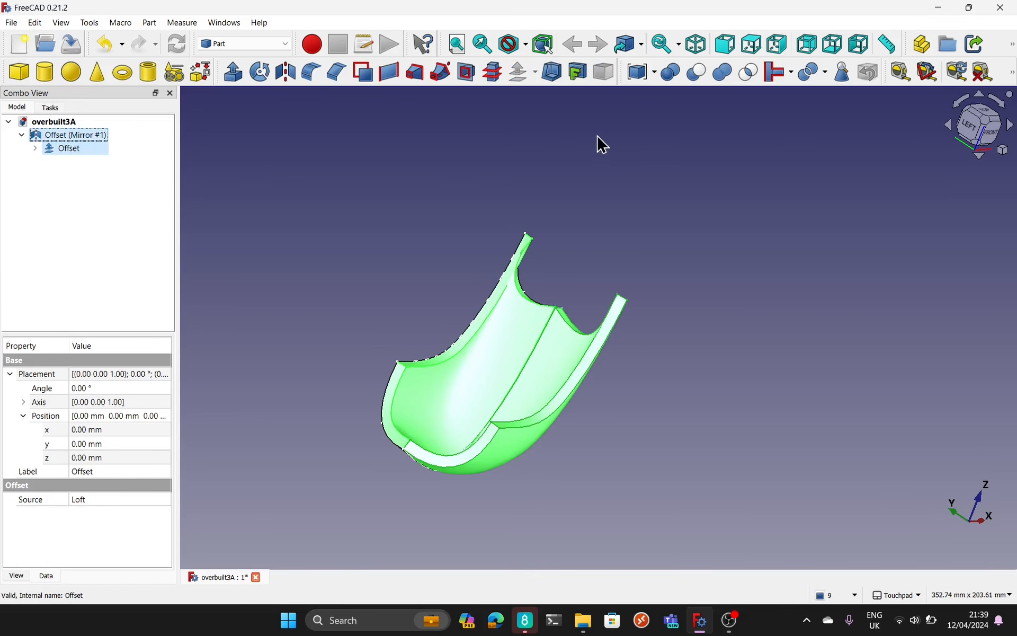
{"action": "left_click", "coordinate": [723, 81]}
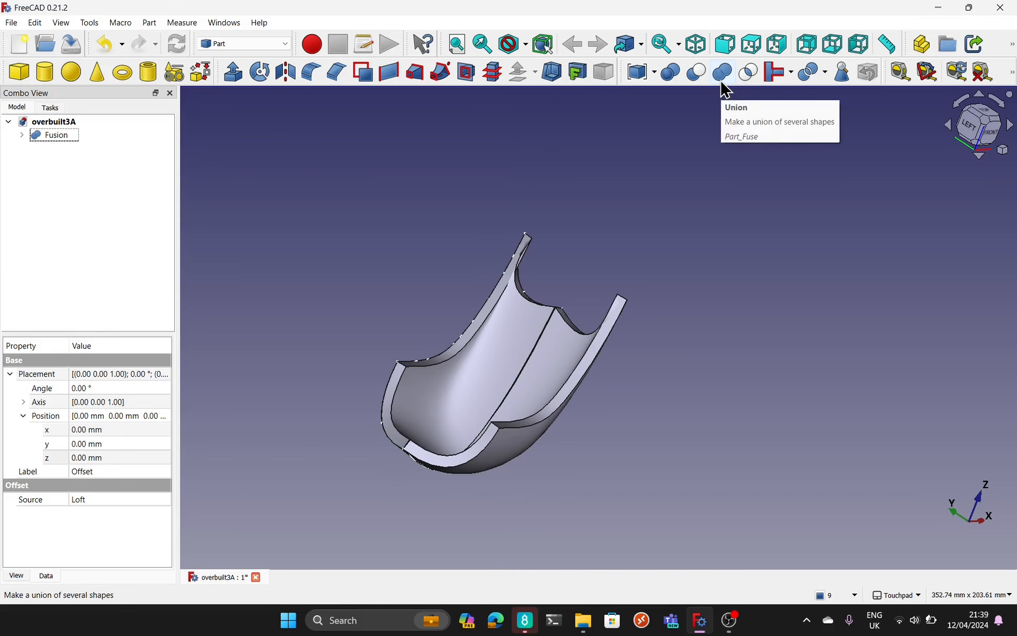
{"action": "left_click_drag", "start_coordinate": [484, 386], "coordinate": [614, 351], "text": "alt"}
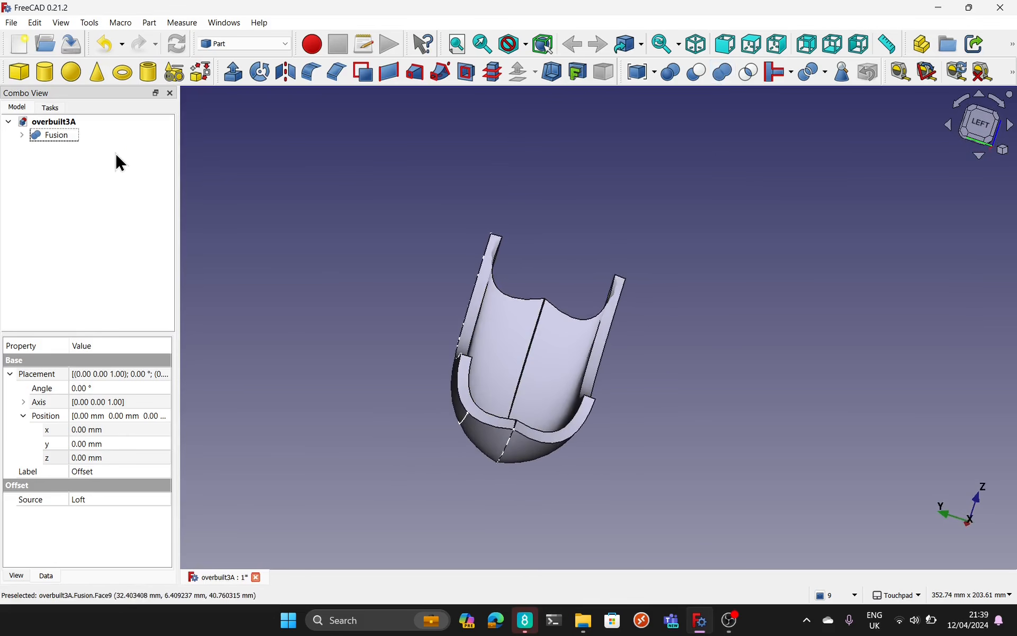
{"action": "left_click", "coordinate": [53, 137]}
{"action": "left_click_drag", "start_coordinate": [496, 496], "coordinate": [504, 411], "text": "alt"}
{"action": "left_click", "coordinate": [494, 392]}
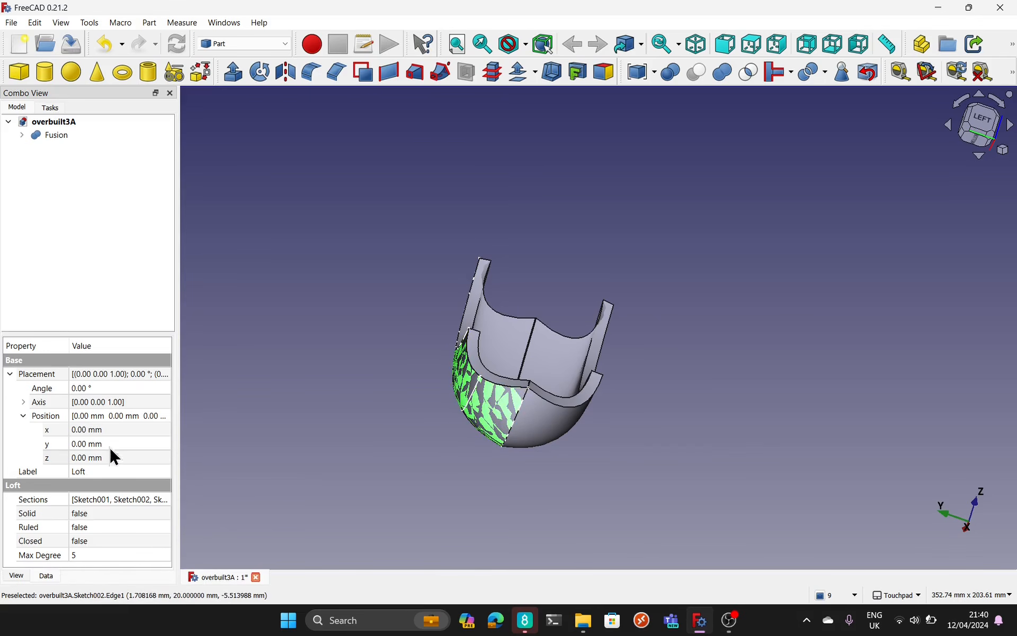
{"action": "left_click", "coordinate": [409, 513]}
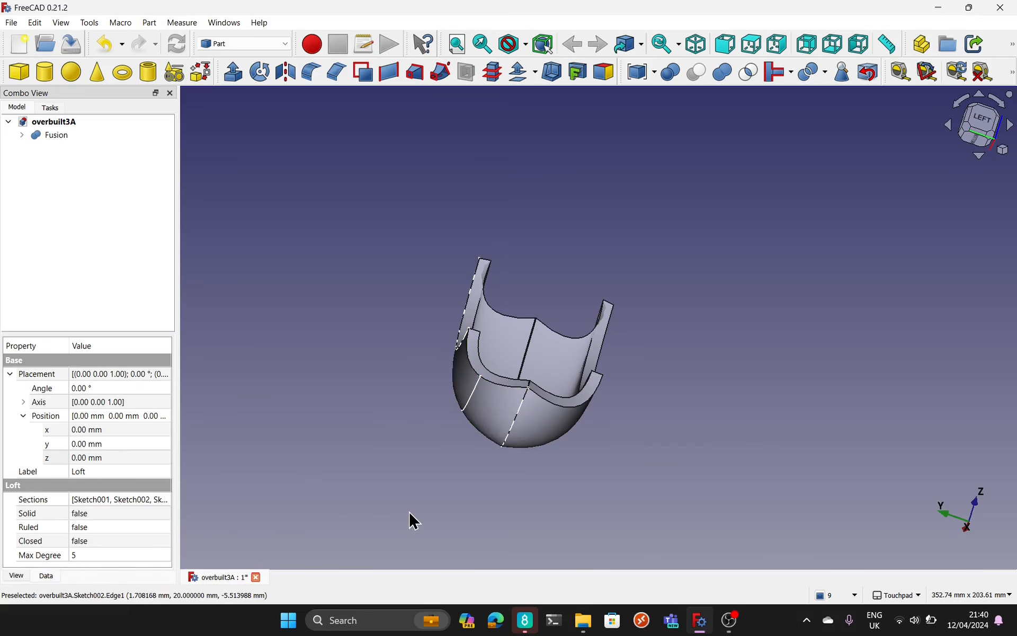
{"action": "left_click_drag", "start_coordinate": [558, 452], "coordinate": [524, 466], "text": "alt"}
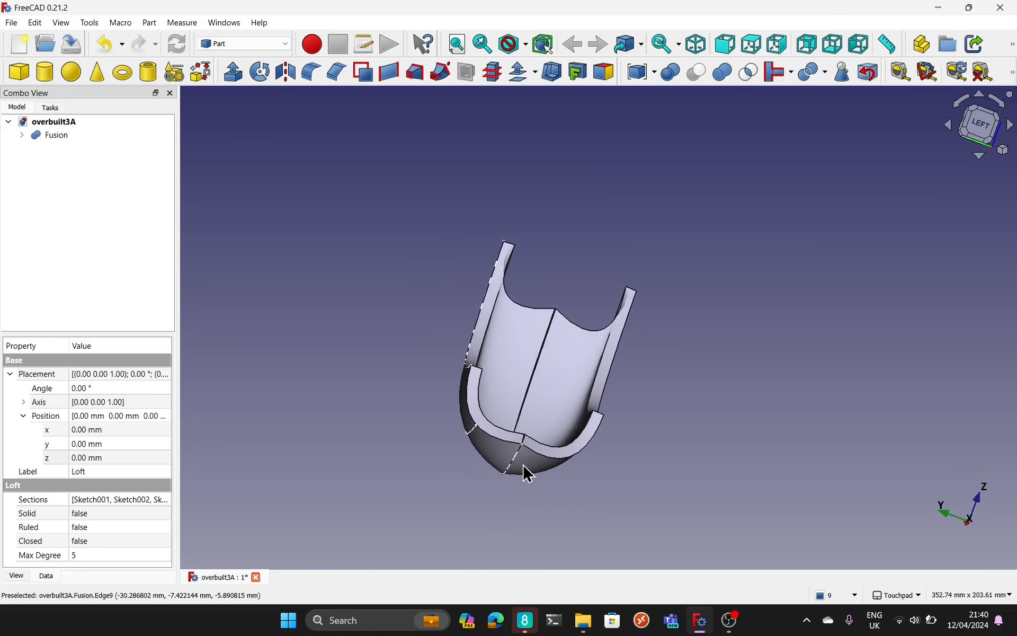
Step: Delete the Fusion, the mirrored half and the Offset, keeping the half-shell Loft and inspecting it
{"action": "left_click", "coordinate": [519, 371]}
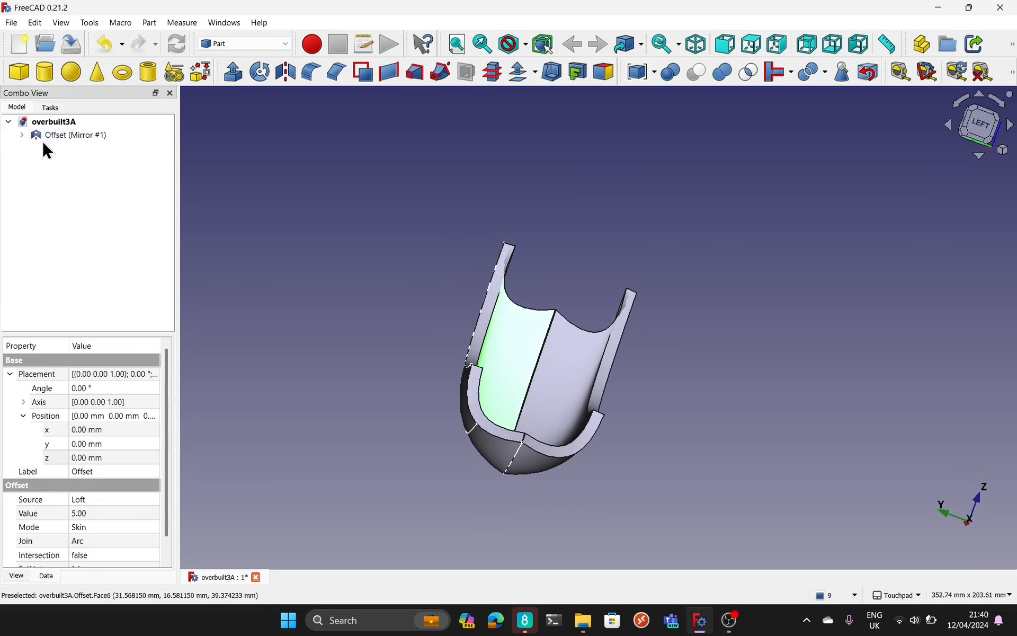
{"action": "left_click", "coordinate": [53, 132]}
{"action": "key", "text": "Delete"}
{"action": "left_click", "coordinate": [61, 137]}
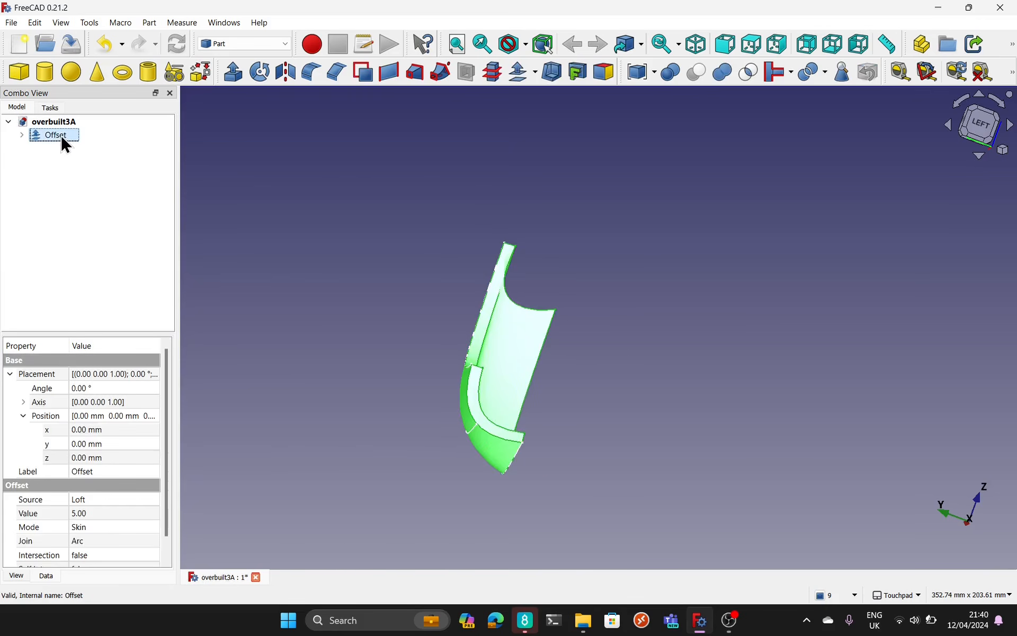
{"action": "key", "text": "Delete"}
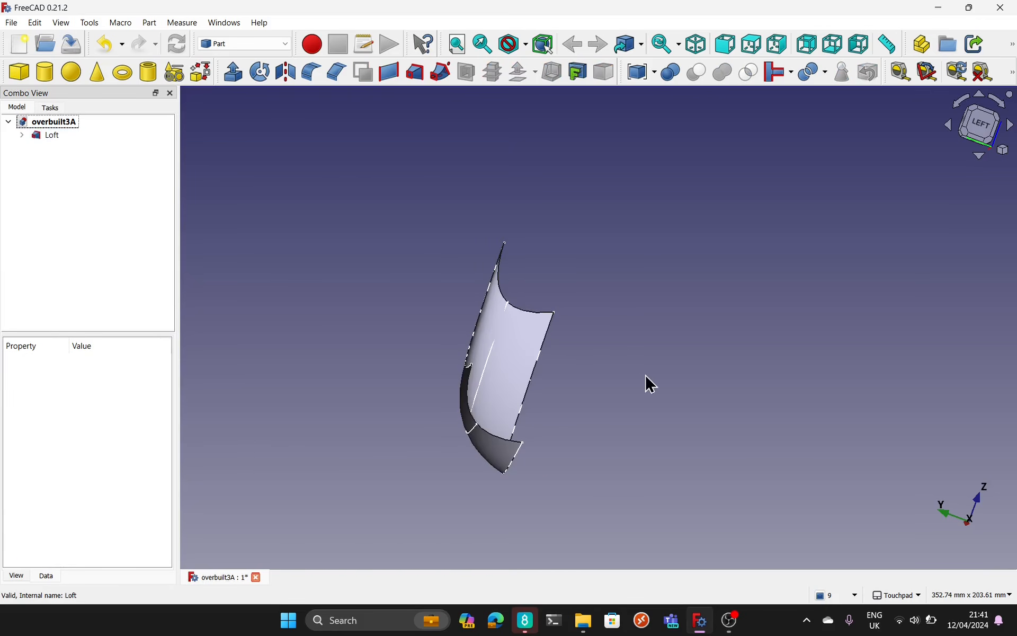
{"action": "scroll", "coordinate": [547, 359], "scroll_direction": "up", "scroll_amount": 3}
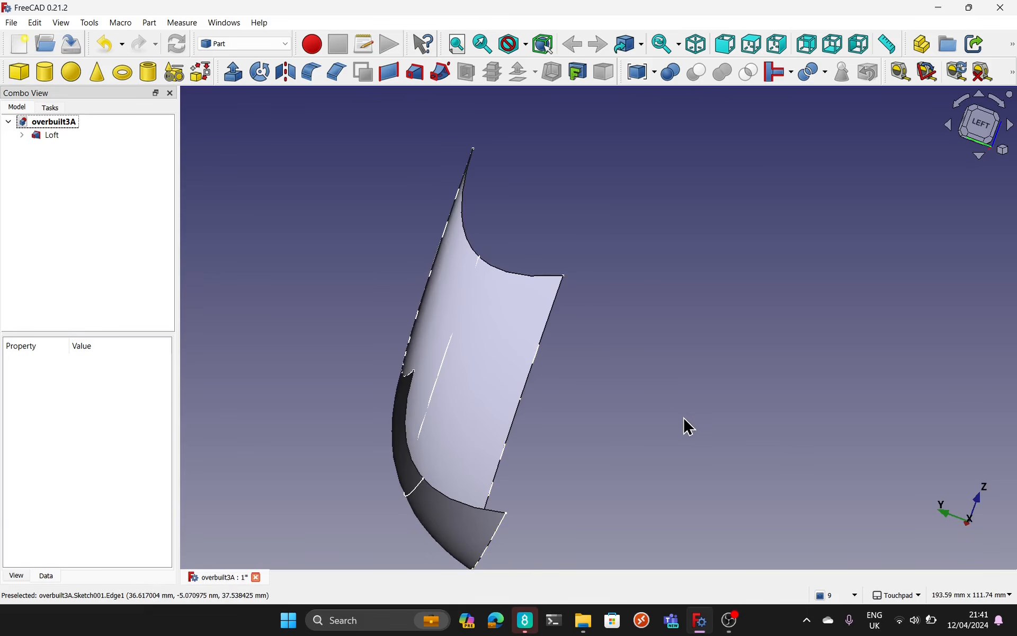
{"action": "left_click_drag", "start_coordinate": [683, 417], "coordinate": [517, 366], "text": "alt"}
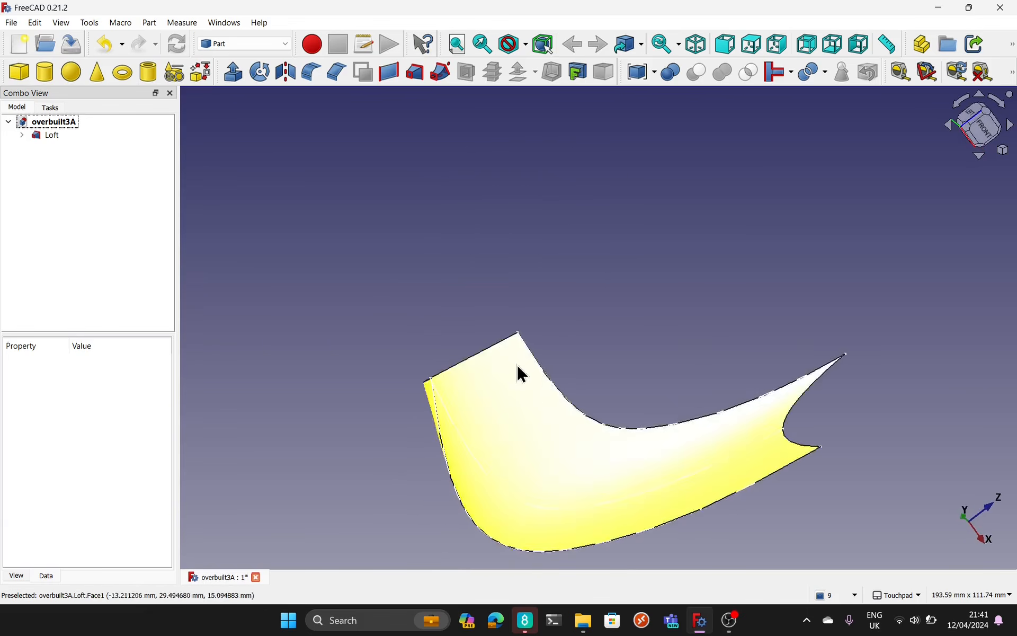
{"action": "left_click_drag", "start_coordinate": [585, 390], "coordinate": [516, 307], "text": "shift"}
{"action": "left_click_drag", "start_coordinate": [516, 307], "coordinate": [520, 377], "text": "shift"}
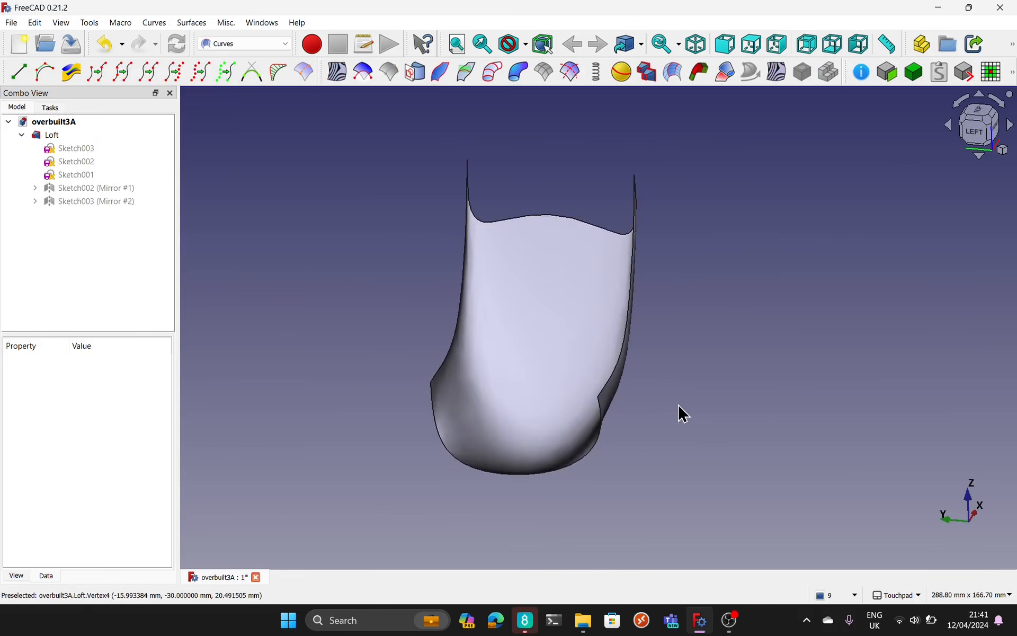
Step: Create a Sketch on Surface from the inner face of the full-width Loft
{"action": "left_click_drag", "start_coordinate": [679, 411], "coordinate": [609, 445], "text": "alt"}
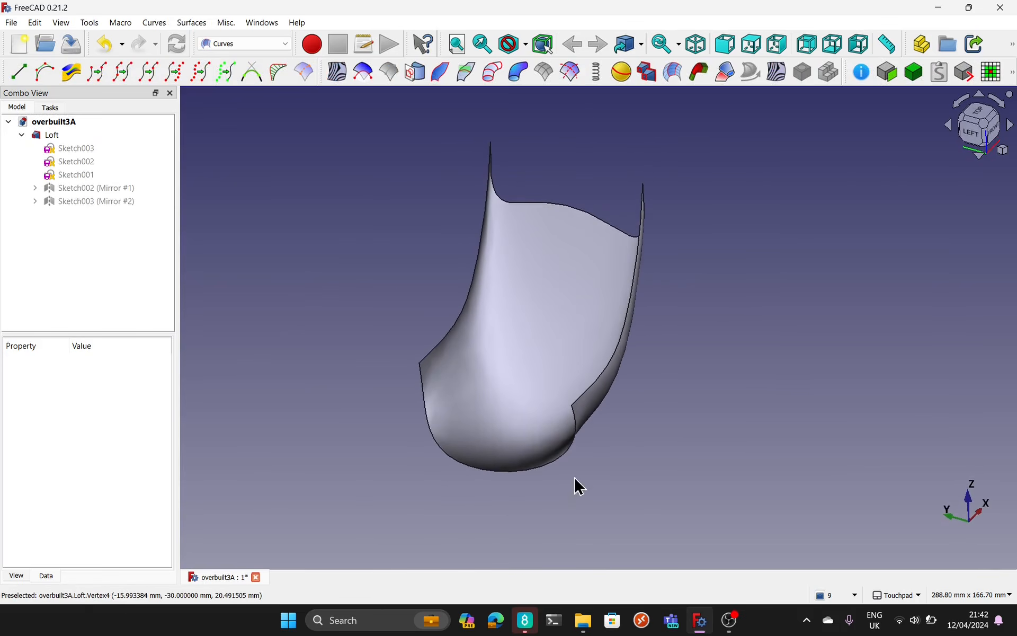
{"action": "left_click", "coordinate": [545, 286]}
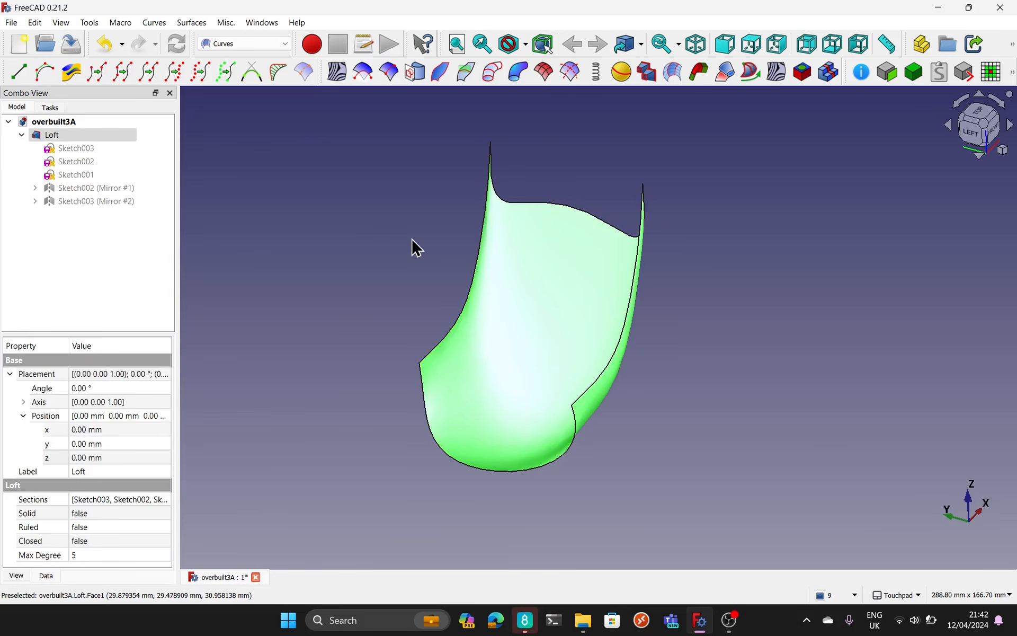
{"action": "left_click", "coordinate": [422, 79]}
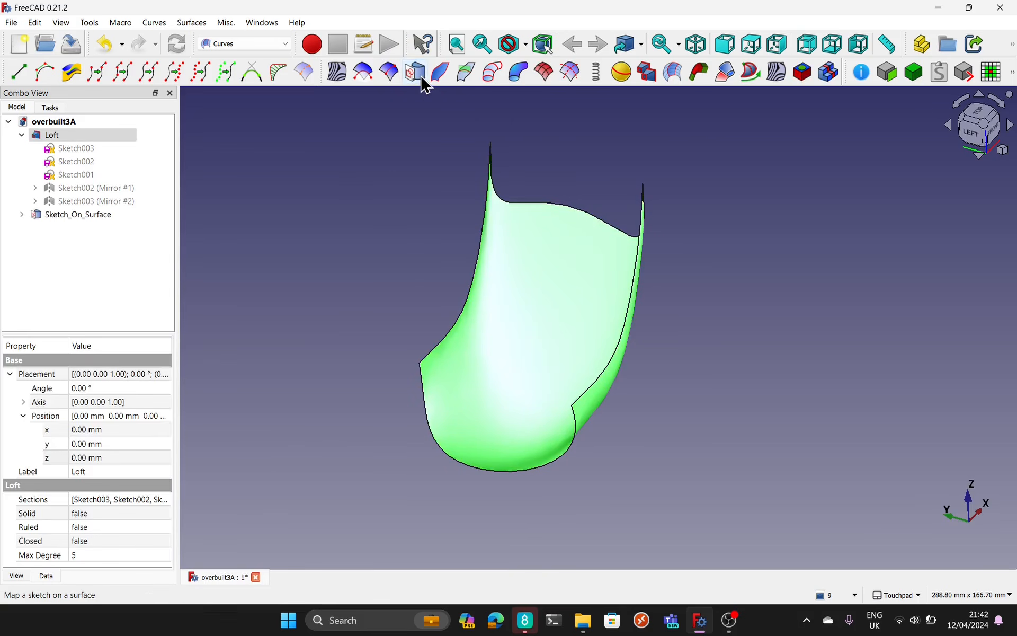
Step: Open the Mapped_Sketch beneath Sketch_On_Surface for editing
{"action": "left_click", "coordinate": [73, 212]}
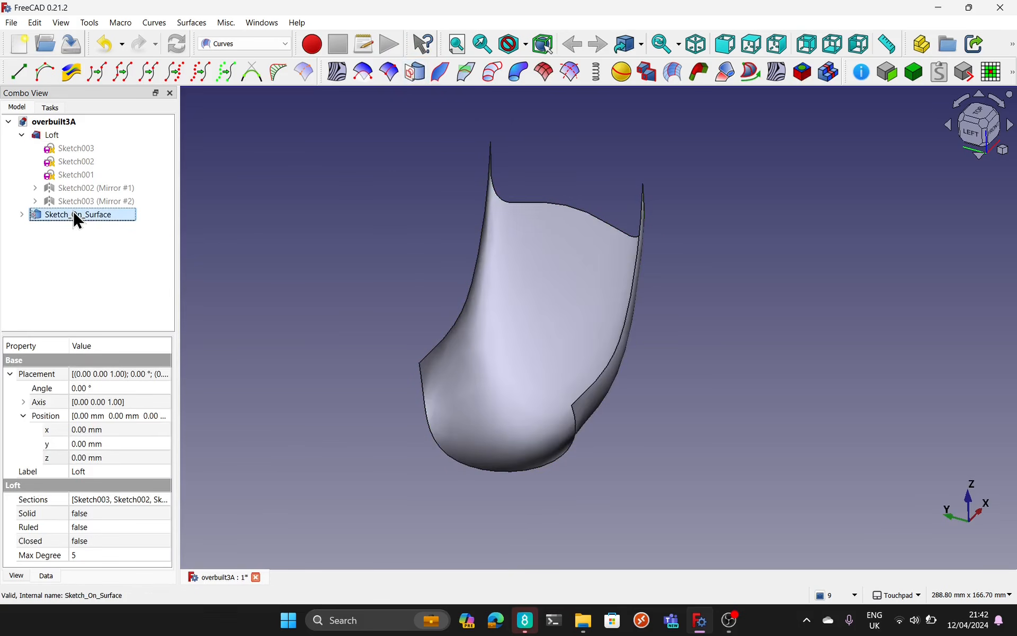
{"action": "left_click", "coordinate": [22, 214]}
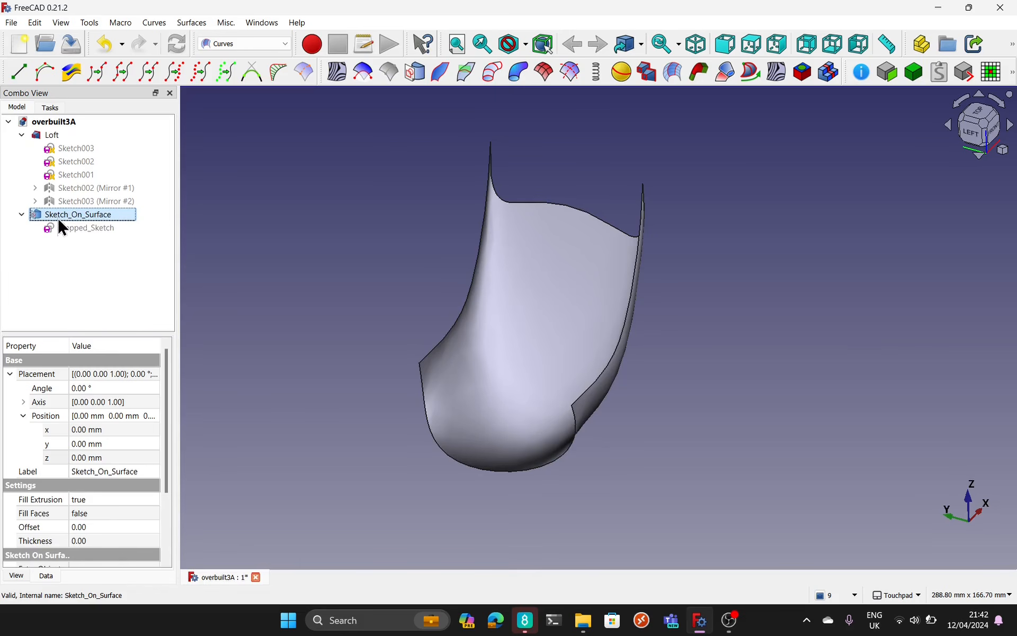
{"action": "double_click", "coordinate": [73, 226]}
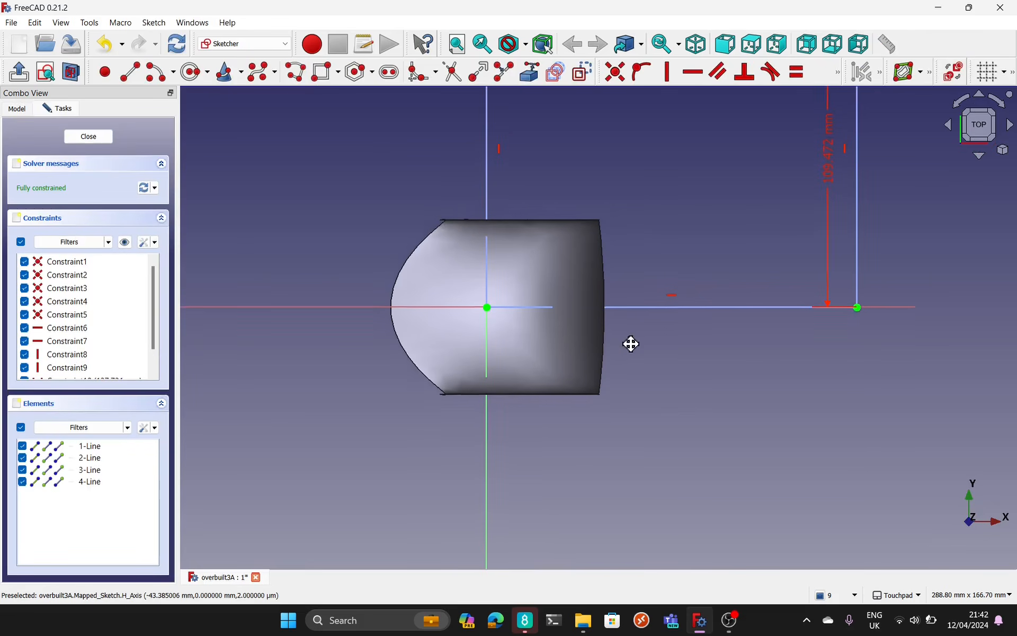
{"action": "mouse_move", "coordinate": [631, 344]}
{"action": "left_mouse_down", "text": "alt"}
{"action": "mouse_move", "coordinate": [657, 307]}
{"action": "mouse_move", "coordinate": [646, 333]}
{"action": "mouse_move", "coordinate": [639, 324]}
{"action": "mouse_move", "coordinate": [398, 500]}
{"action": "left_mouse_up", "text": "alt"}
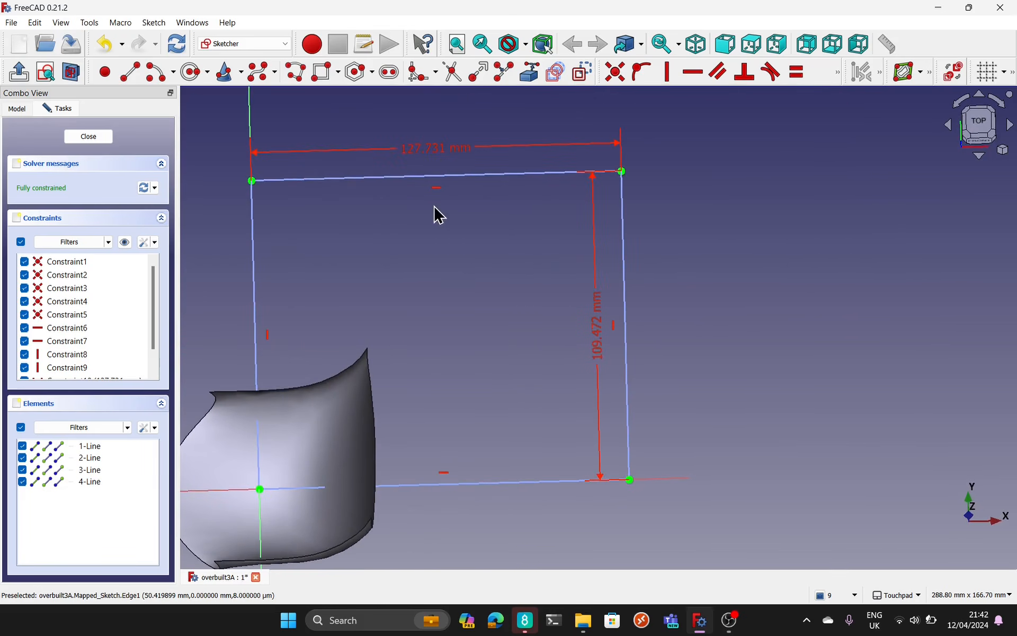
Step: Draw a horizontal slot across the middle of the mapped rectangle, finish the sketch and inspect the slot on both sides of the Loft
{"action": "left_click_drag", "start_coordinate": [495, 245], "coordinate": [547, 263], "text": "shift"}
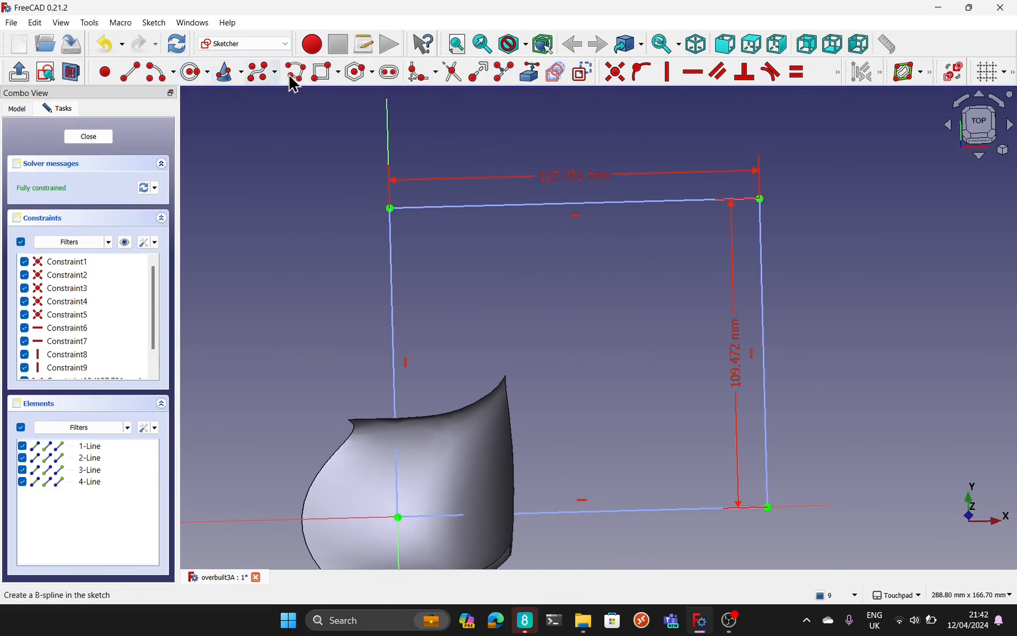
{"action": "left_click", "coordinate": [392, 79]}
{"action": "left_click", "coordinate": [453, 351]}
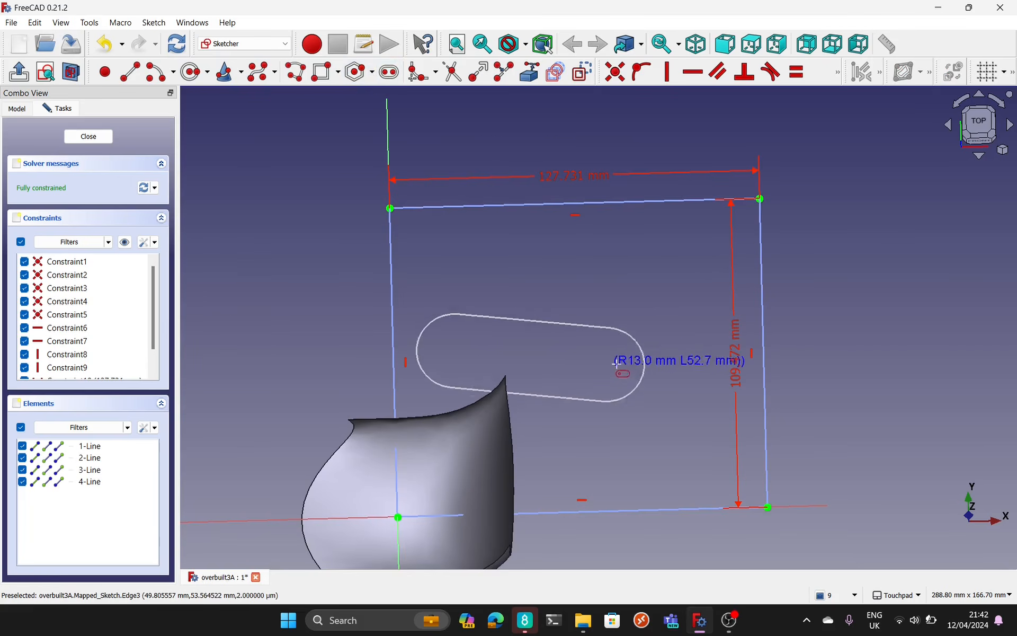
{"action": "left_click", "coordinate": [687, 345]}
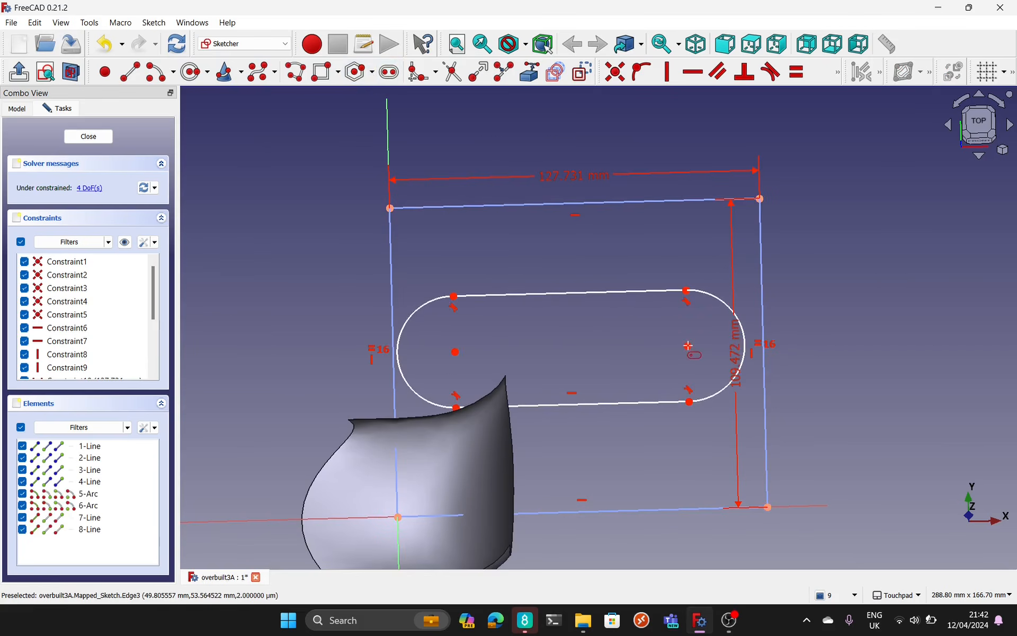
{"action": "left_click", "coordinate": [984, 128]}
{"action": "middle_click_drag", "start_coordinate": [544, 405], "coordinate": [494, 336], "text": "shift"}
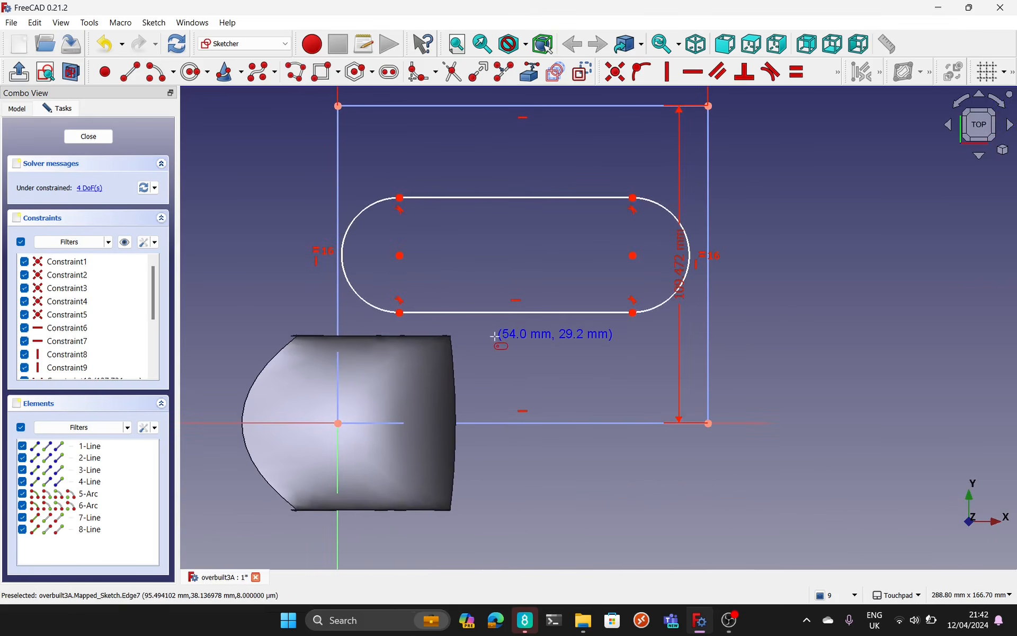
{"action": "left_click", "coordinate": [85, 137]}
{"action": "mouse_move", "coordinate": [499, 284]}
{"action": "middle_mouse_down", "text": "alt"}
{"action": "mouse_move", "coordinate": [610, 334]}
{"action": "mouse_move", "coordinate": [531, 145]}
{"action": "mouse_move", "coordinate": [517, 85]}
{"action": "middle_mouse_up", "text": "alt"}
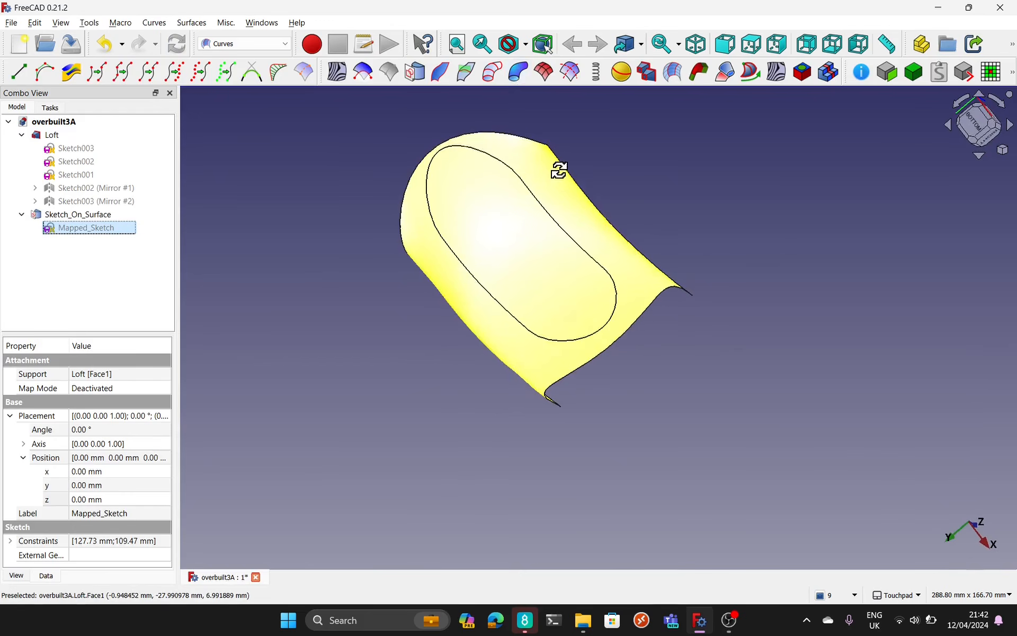
{"action": "mouse_move", "coordinate": [559, 169]}
{"action": "middle_mouse_down", "text": "alt"}
{"action": "mouse_move", "coordinate": [567, 129]}
{"action": "mouse_move", "coordinate": [602, 199]}
{"action": "middle_mouse_up", "text": "alt"}
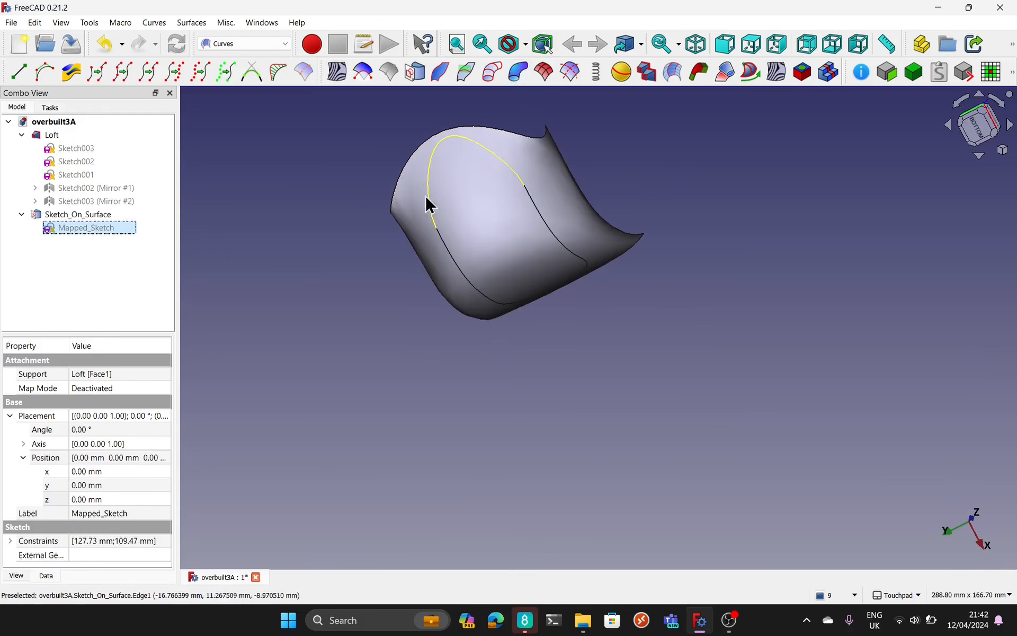
{"action": "middle_click_drag", "start_coordinate": [581, 152], "coordinate": [493, 118]}
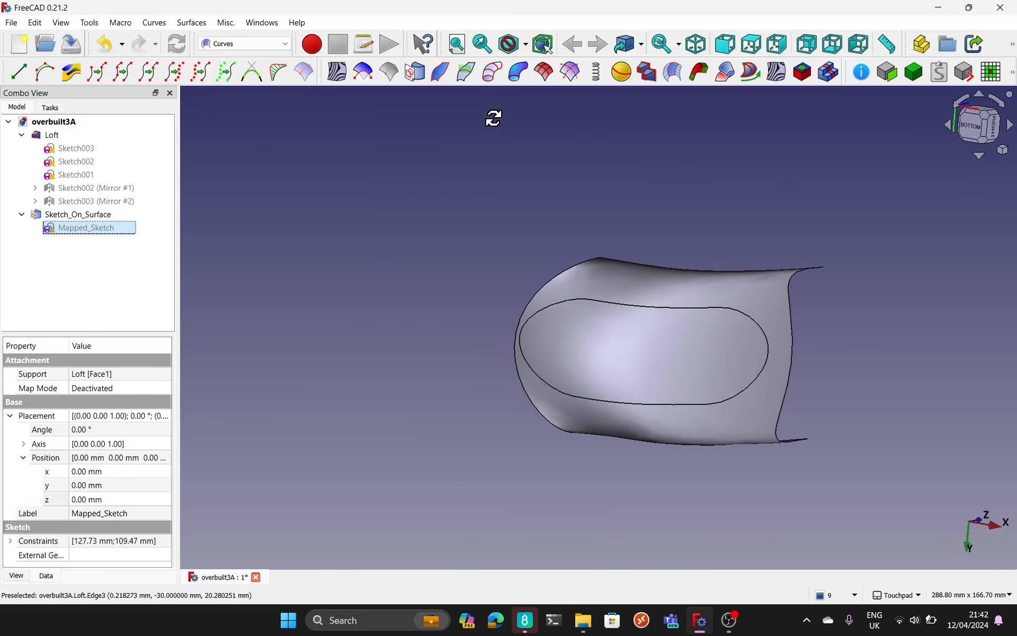
{"action": "middle_click_drag", "start_coordinate": [449, 345], "coordinate": [513, 413]}
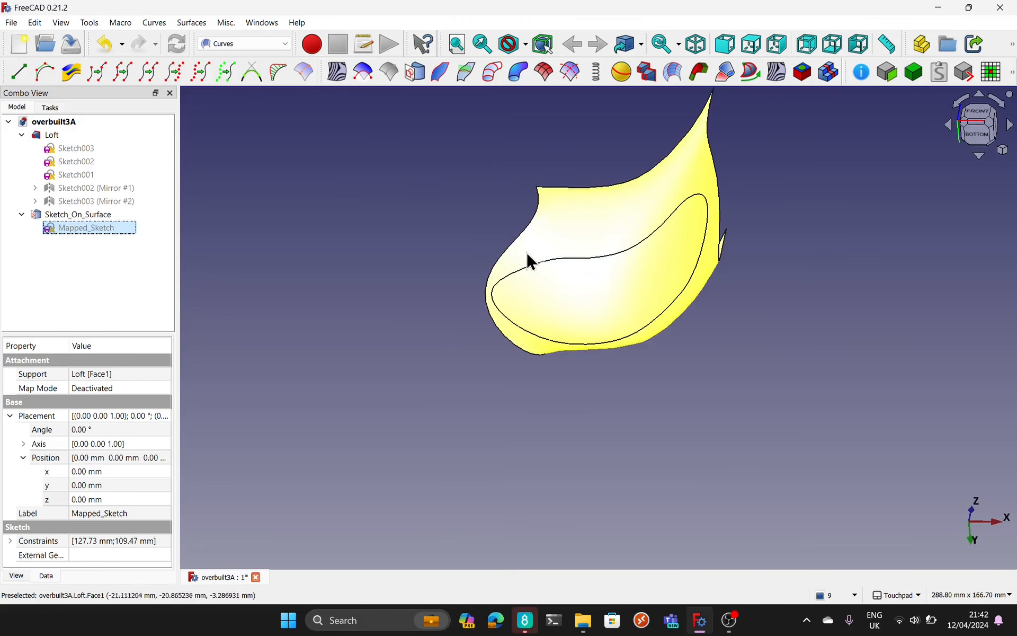
{"action": "middle_click_drag", "start_coordinate": [727, 413], "coordinate": [570, 345]}
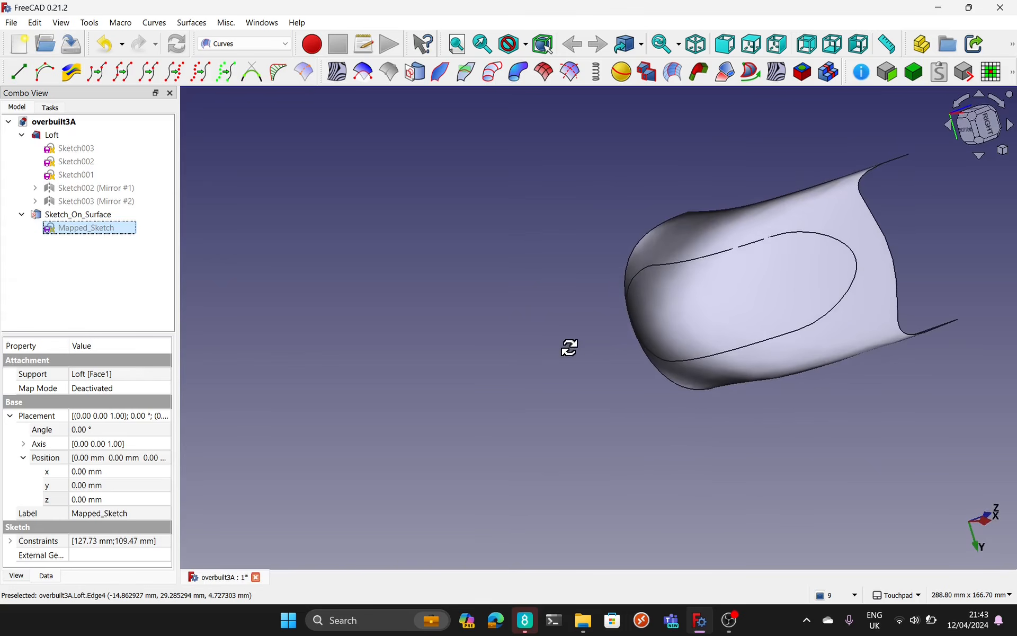
Step: In Mapped_Sketch, draw a rectangle about 46 × 21 mm on the slot's upper edge and another about 56 × 24 mm below its lower edge
{"action": "double_click", "coordinate": [69, 226]}
{"action": "mouse_move", "coordinate": [774, 231]}
{"action": "middle_mouse_down", "text": "shift"}
{"action": "mouse_move", "coordinate": [683, 415]}
{"action": "mouse_move", "coordinate": [660, 420]}
{"action": "middle_mouse_up", "text": "shift"}
{"action": "left_click", "coordinate": [320, 73]}
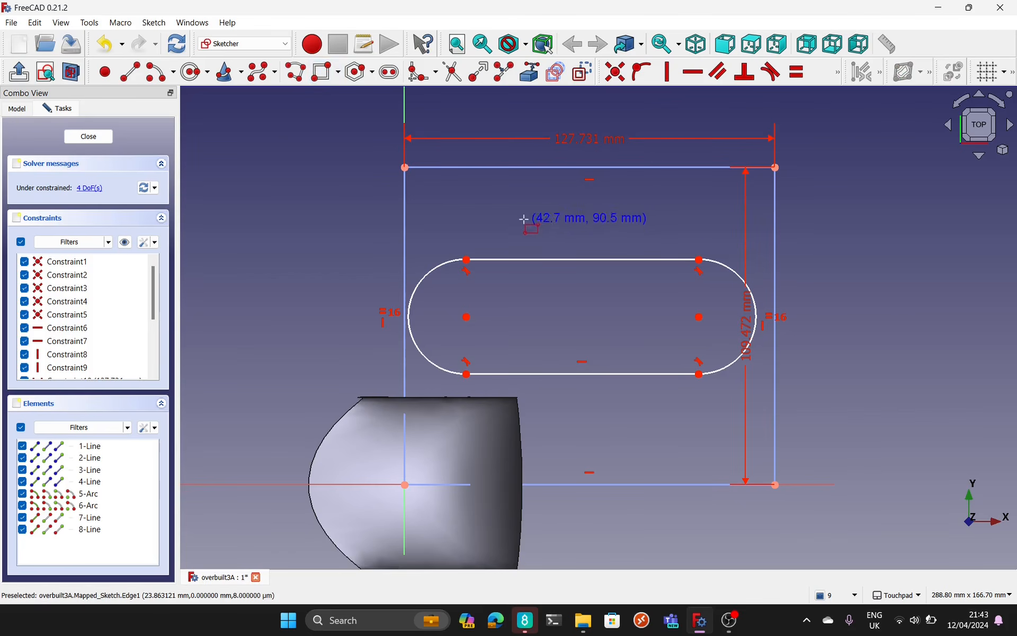
{"action": "left_click", "coordinate": [506, 198]}
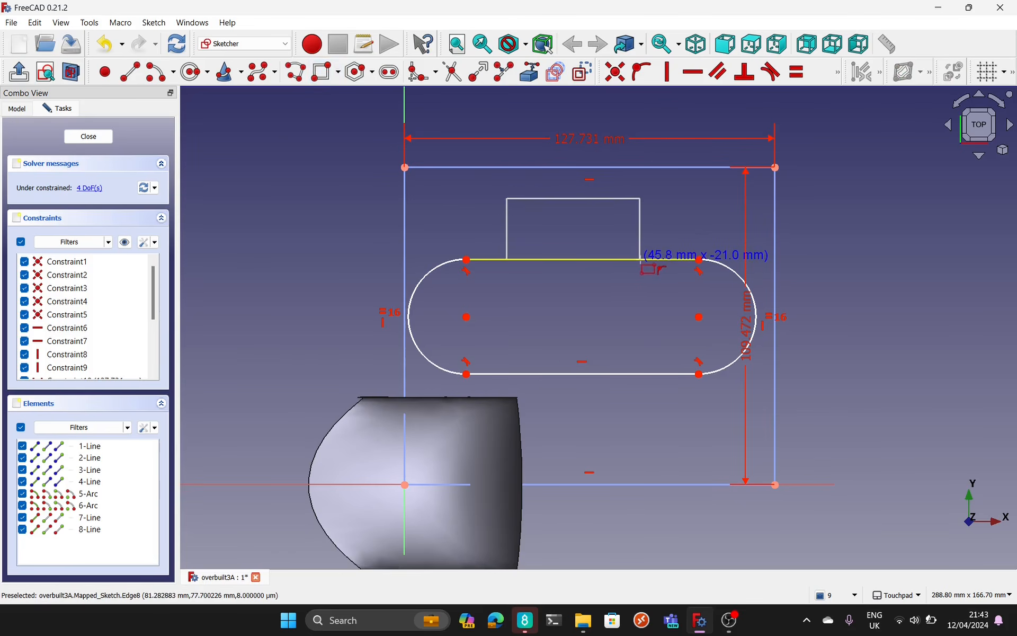
{"action": "left_click", "coordinate": [642, 260]}
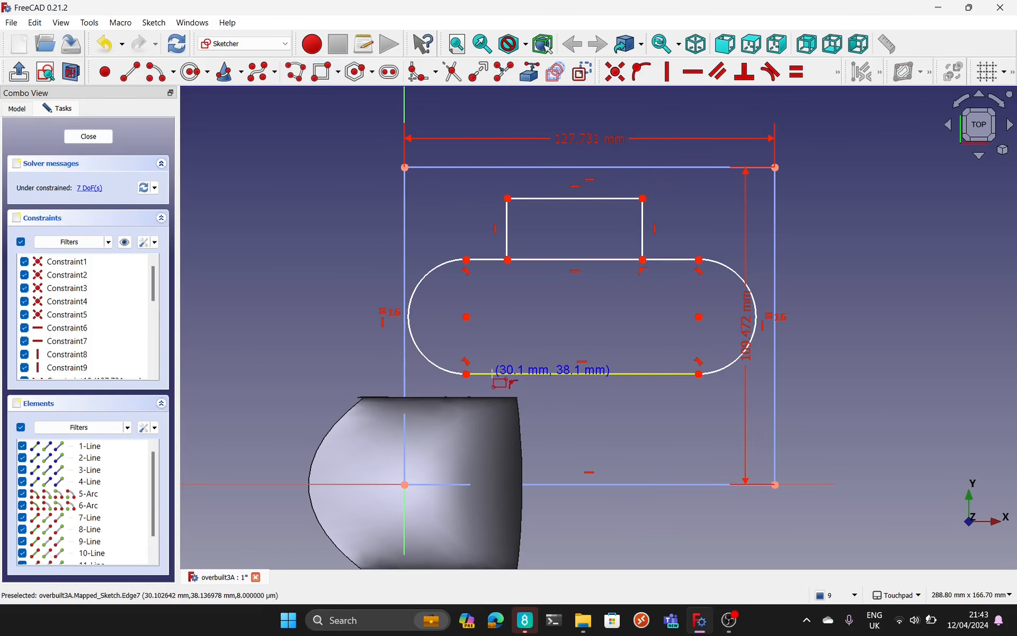
{"action": "left_click", "coordinate": [498, 373]}
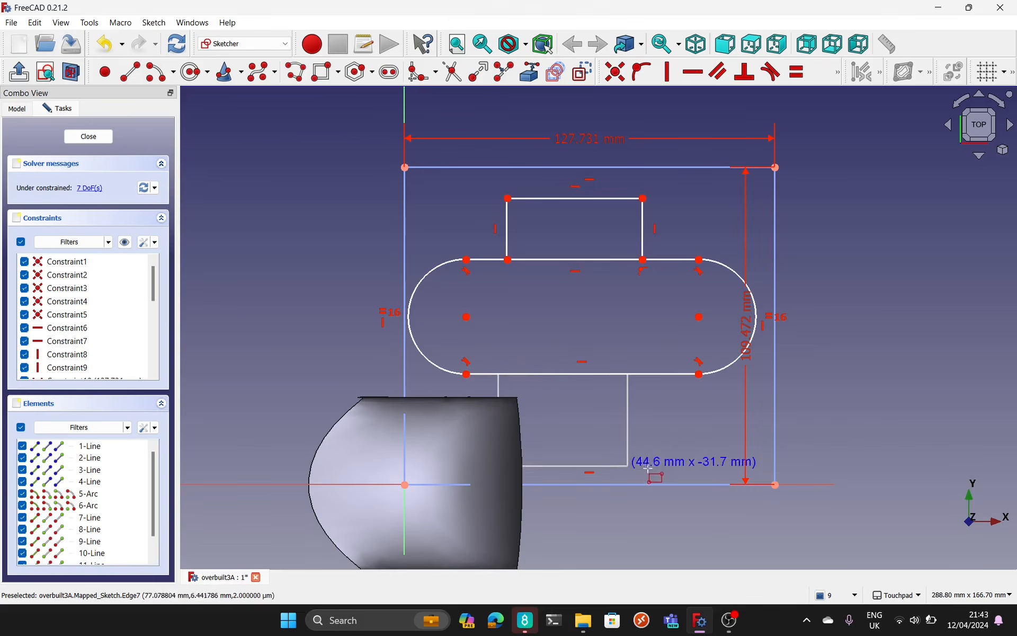
{"action": "left_click", "coordinate": [659, 443]}
{"action": "right_click", "coordinate": [660, 443]}
Step: Align the two rectangles' right and left corners on the slot edges with vertical constraints
{"action": "left_click", "coordinate": [661, 374]}
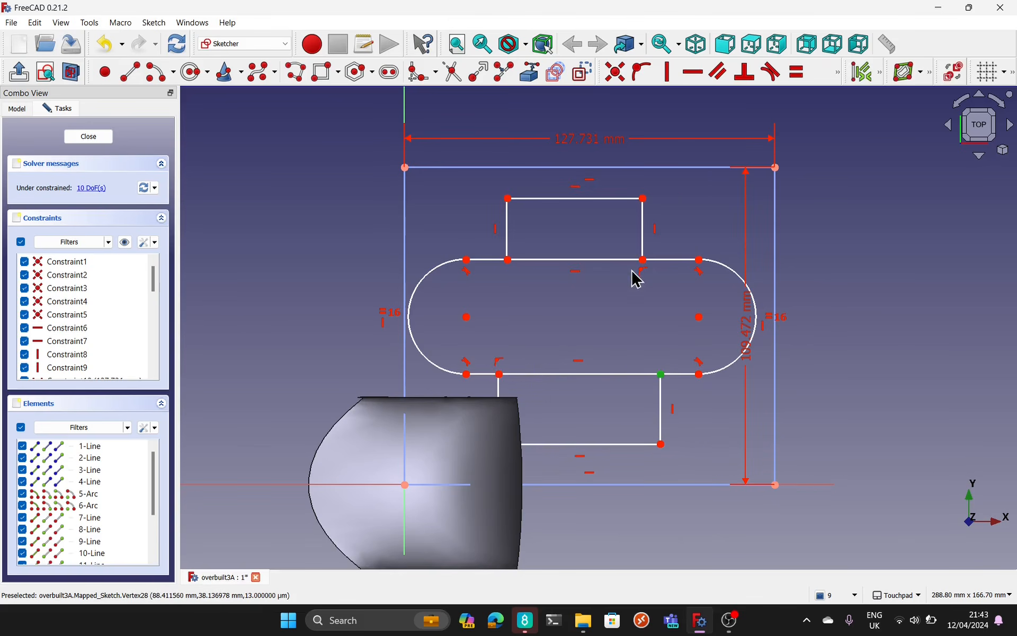
{"action": "left_click", "coordinate": [642, 260]}
{"action": "left_click", "coordinate": [667, 72]}
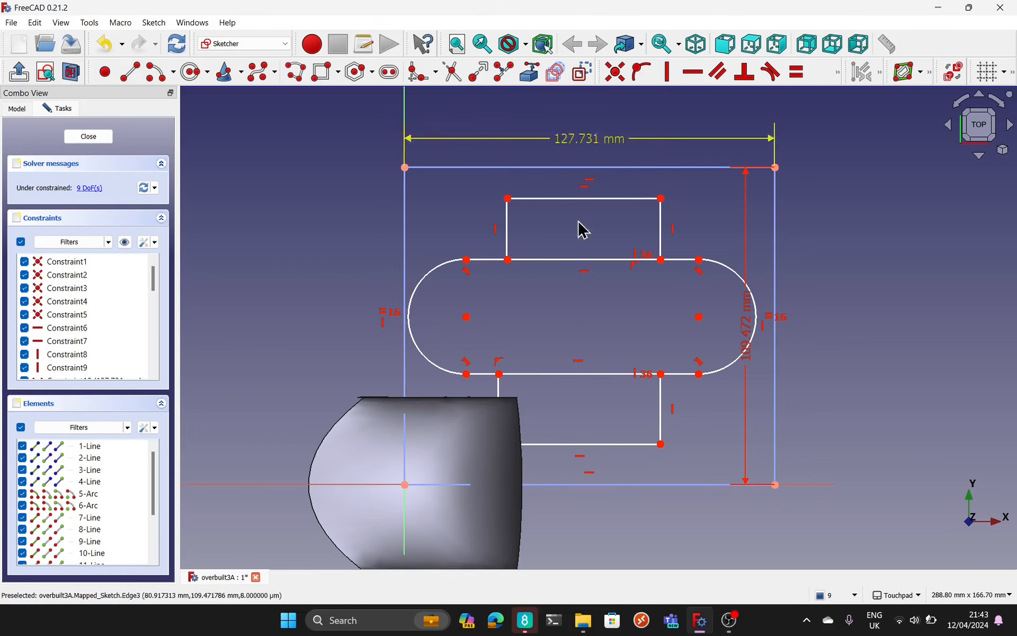
{"action": "left_click", "coordinate": [499, 374]}
{"action": "left_click", "coordinate": [507, 260]}
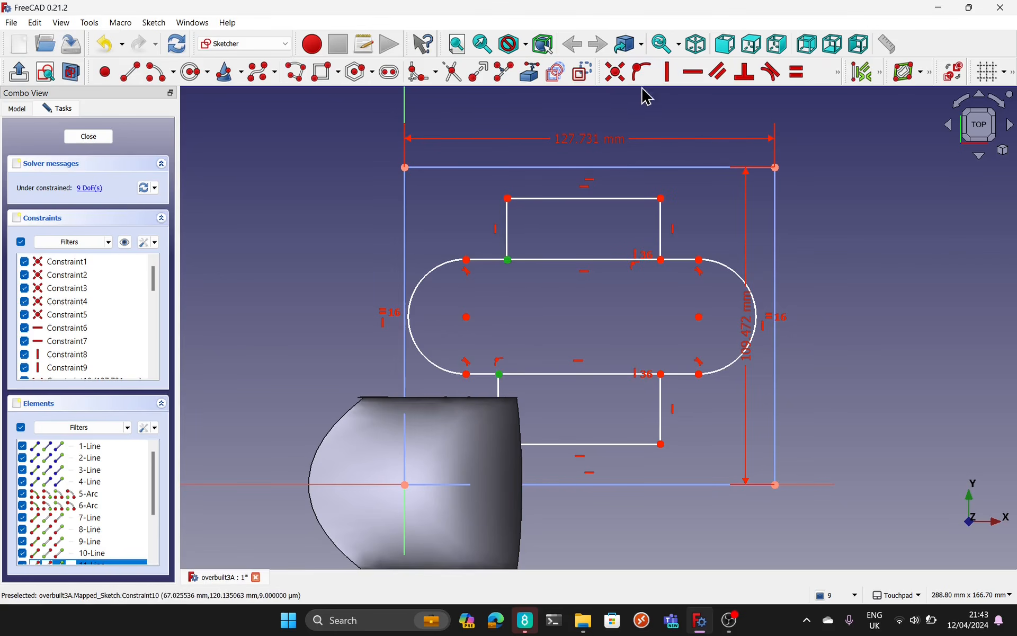
{"action": "left_click", "coordinate": [667, 72]}
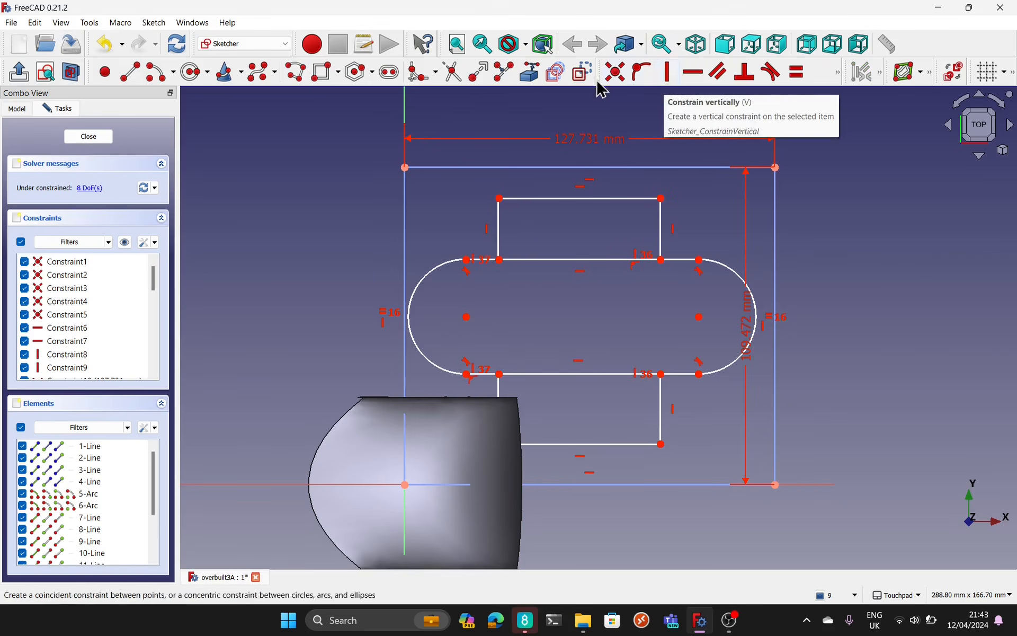
Step: Trim the slot and rectangle edges between the corners into one cross-shaped outline, finish the sketch and inspect it on the Loft
{"action": "left_click", "coordinate": [582, 261]}
{"action": "left_click", "coordinate": [601, 374]}
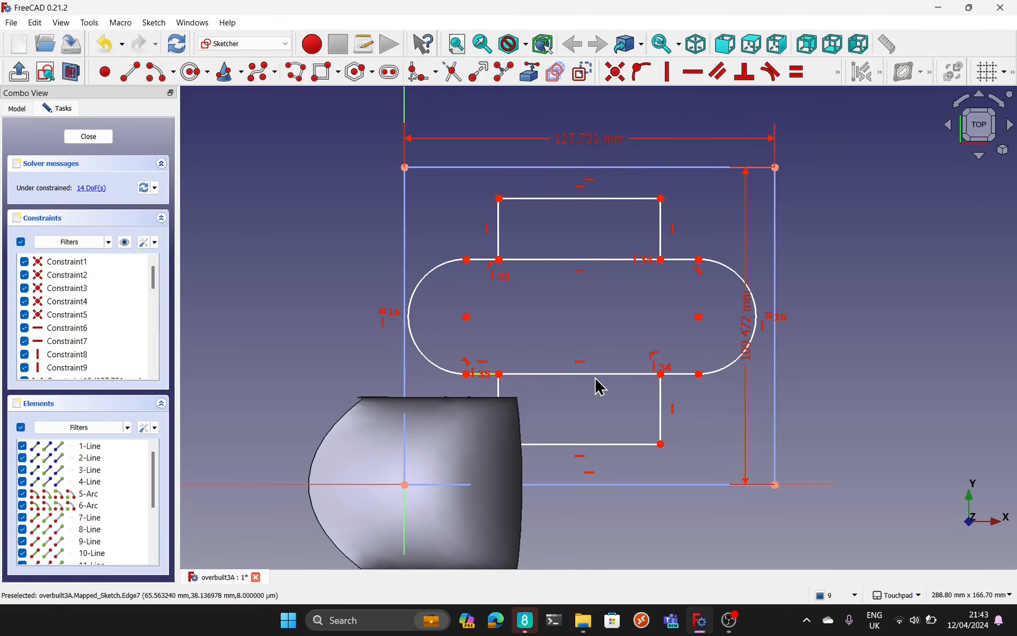
{"action": "left_click", "coordinate": [587, 374]}
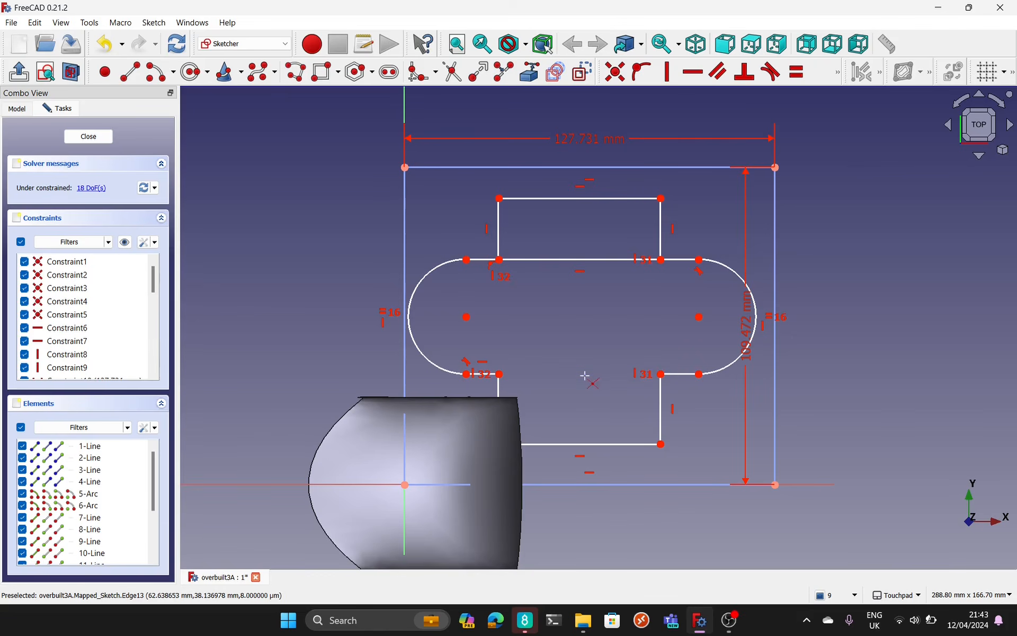
{"action": "left_click", "coordinate": [583, 260]}
{"action": "left_click", "coordinate": [89, 137]}
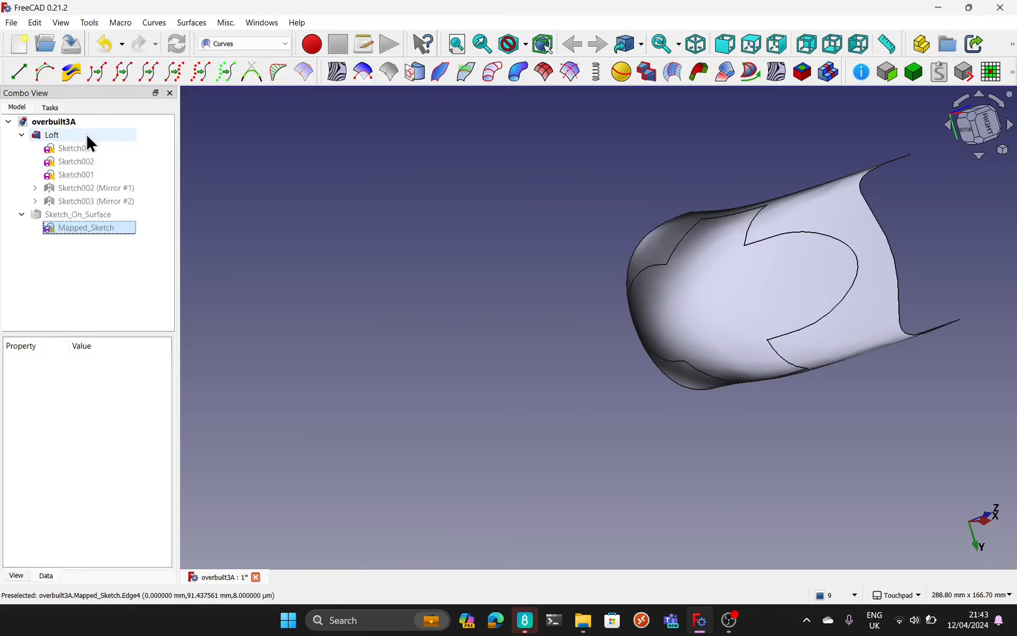
{"action": "left_click_drag", "start_coordinate": [791, 419], "coordinate": [751, 310], "text": "shift"}
{"action": "left_click_drag", "start_coordinate": [781, 387], "coordinate": [238, 199], "text": "shift"}
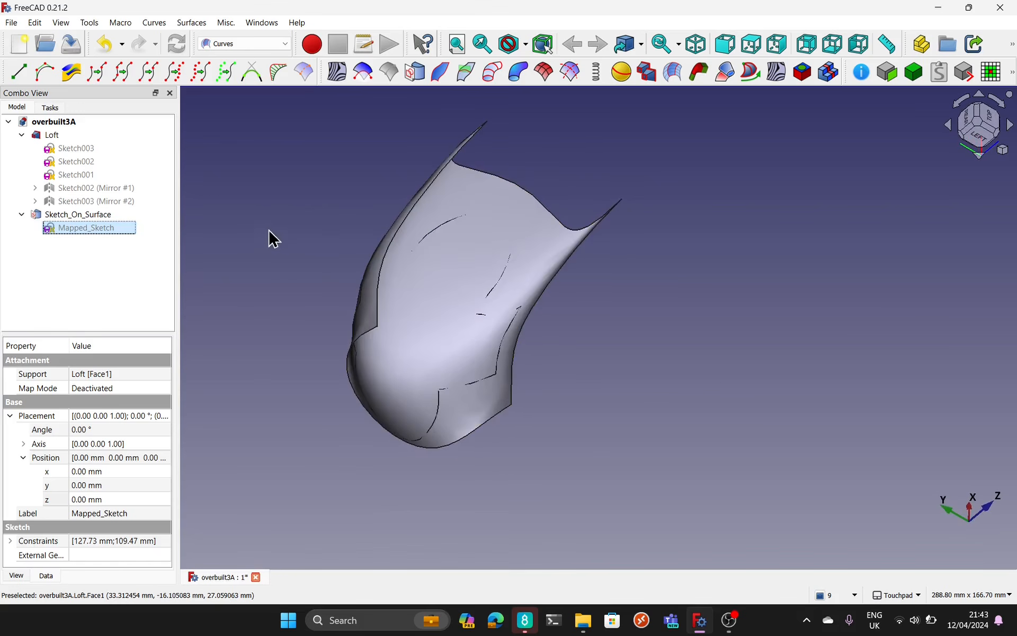
{"action": "left_click_drag", "start_coordinate": [483, 397], "coordinate": [557, 295], "text": "shift"}
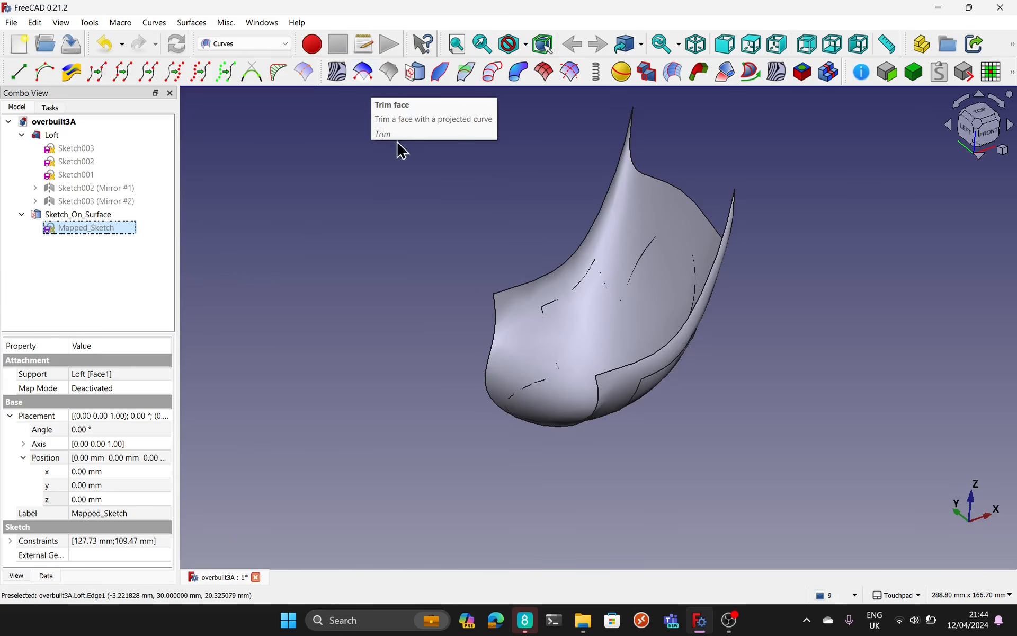
Step: Delete Sketch_On_Surface and its Mapped_Sketch, keeping the full-width Loft
{"action": "left_click", "coordinate": [85, 213]}
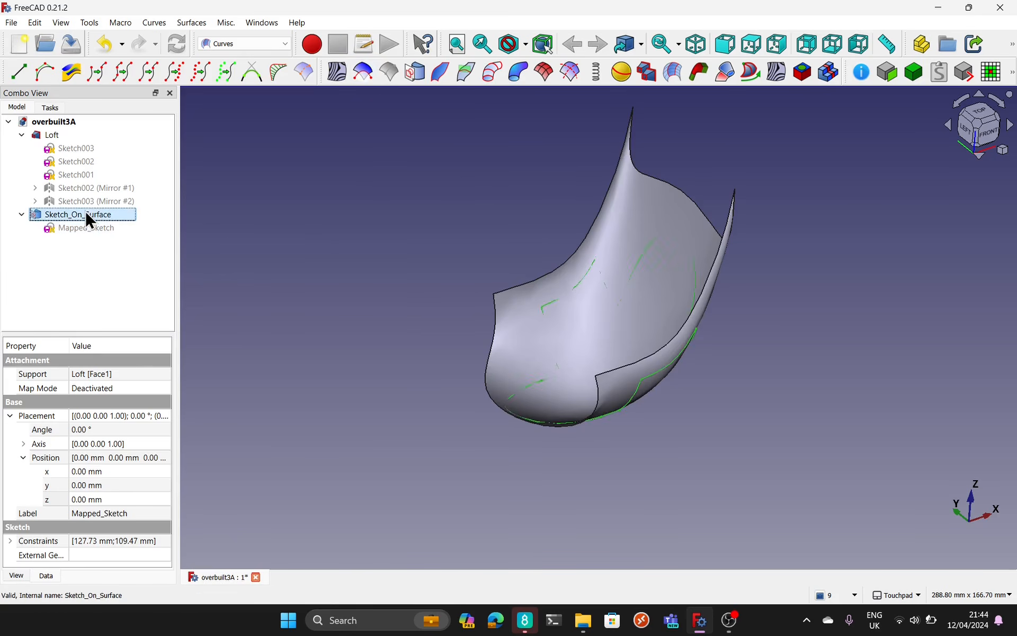
{"action": "key", "text": "Delete"}
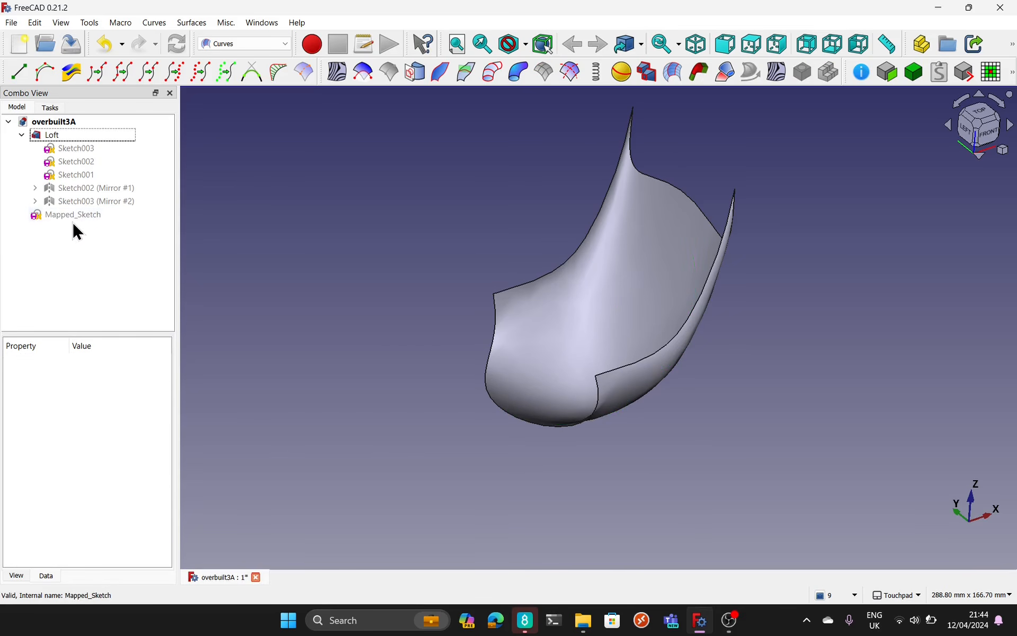
{"action": "left_click", "coordinate": [72, 217]}
{"action": "key", "text": "Delete"}
Step: Examine the full-width Loft shell from the left, from above and from oblique angles, studying its outline and side edges
{"action": "left_click_drag", "start_coordinate": [439, 455], "coordinate": [447, 469], "text": "alt"}
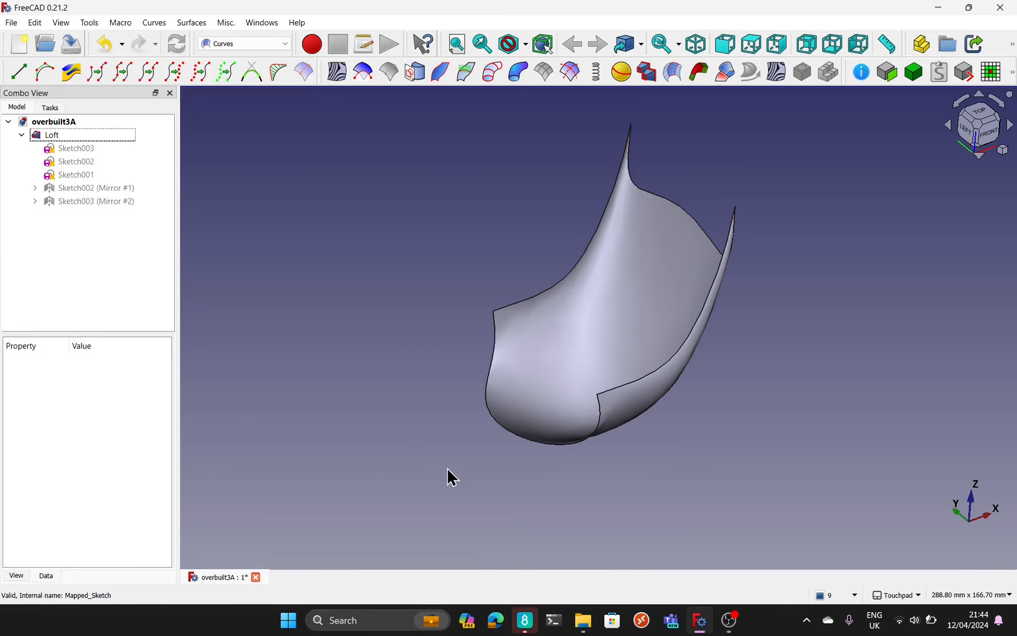
{"action": "left_click_drag", "start_coordinate": [694, 393], "coordinate": [724, 509], "text": "alt"}
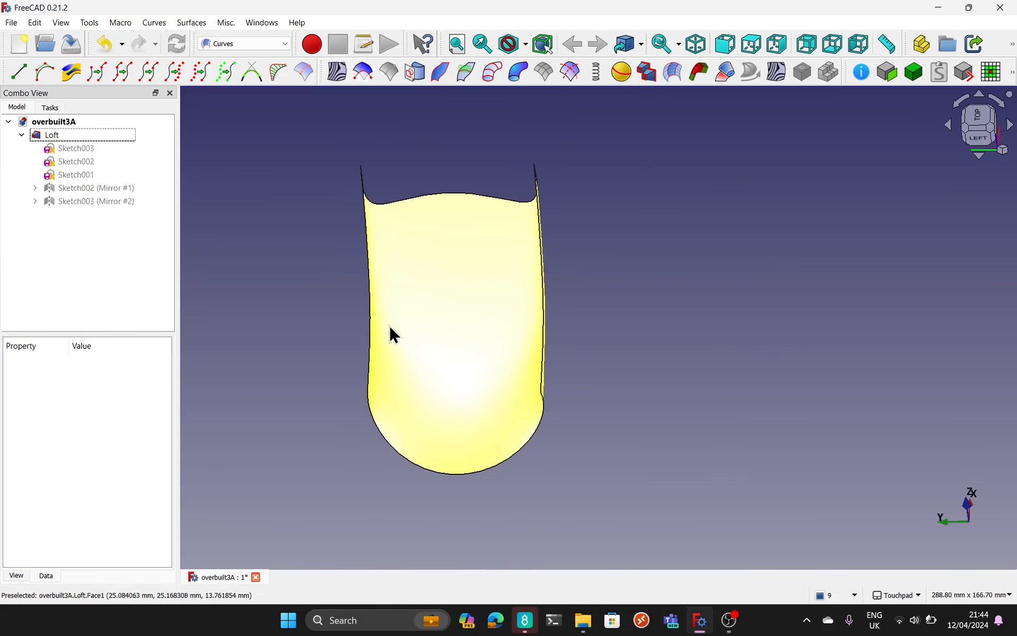
{"action": "left_click_drag", "start_coordinate": [652, 391], "coordinate": [596, 293], "text": "alt"}
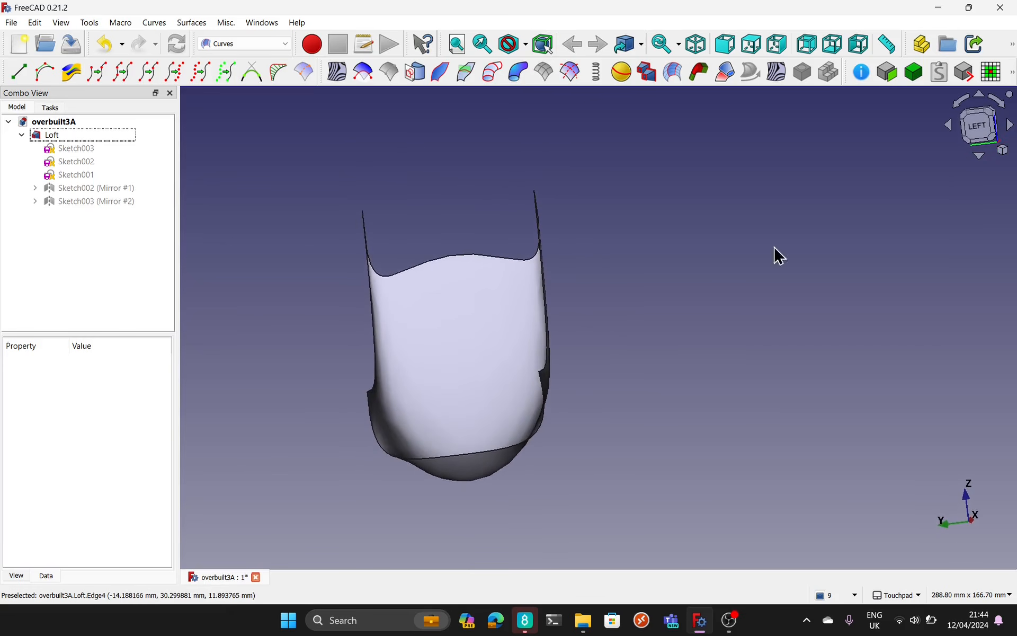
{"action": "left_click", "coordinate": [980, 132]}
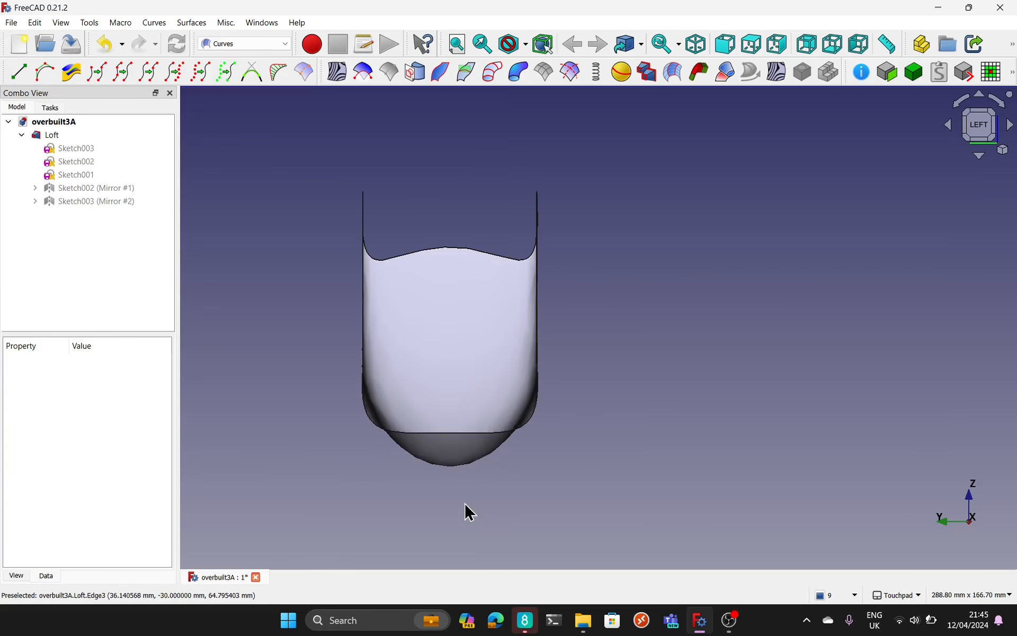
{"action": "mouse_move", "coordinate": [469, 512]}
{"action": "middle_mouse_down"}
{"action": "mouse_move", "coordinate": [551, 498]}
{"action": "mouse_move", "coordinate": [556, 583]}
{"action": "mouse_move", "coordinate": [483, 504]}
{"action": "middle_mouse_up"}
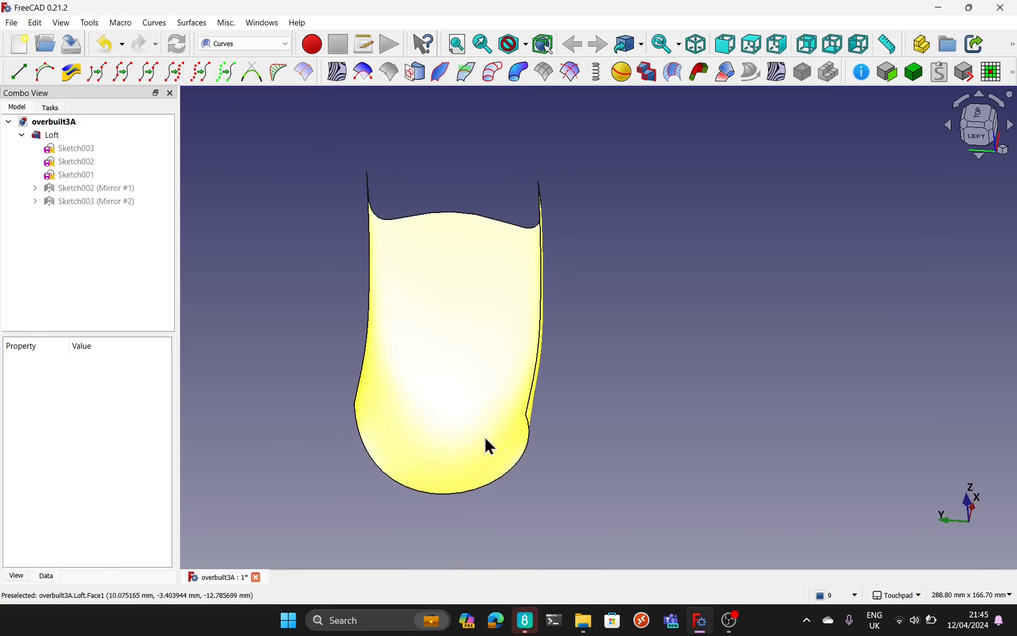
{"action": "middle_click_drag", "start_coordinate": [450, 443], "coordinate": [575, 259]}
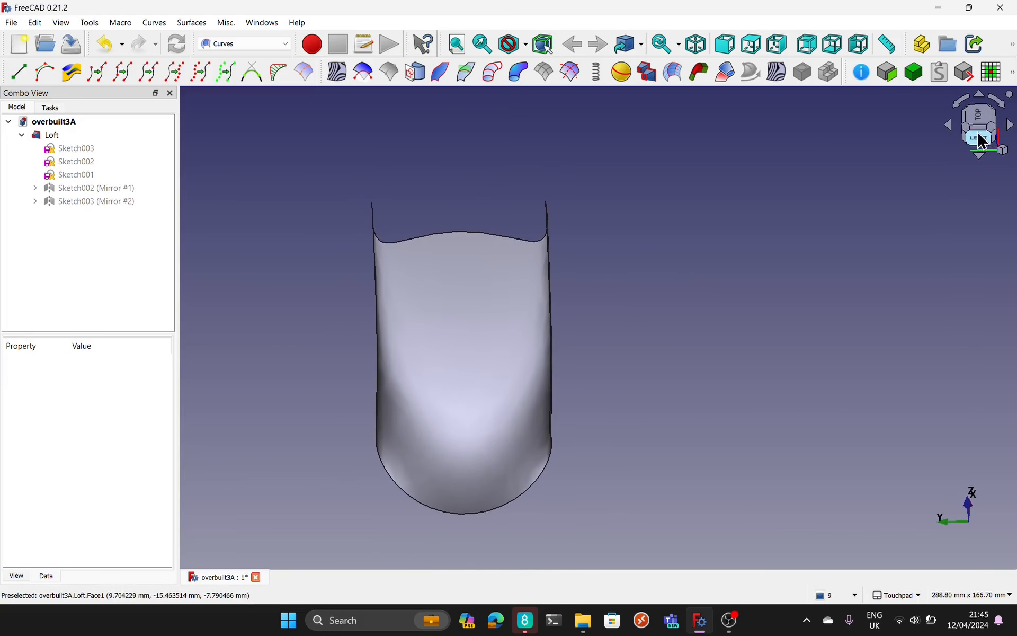
{"action": "left_click", "coordinate": [980, 136]}
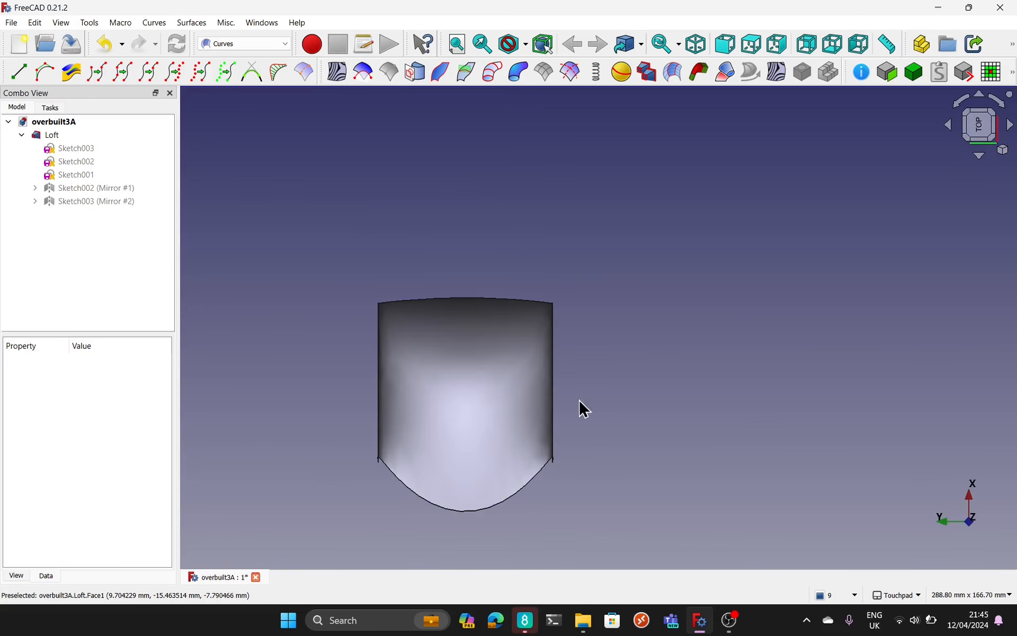
{"action": "middle_click_drag", "start_coordinate": [581, 408], "coordinate": [355, 312]}
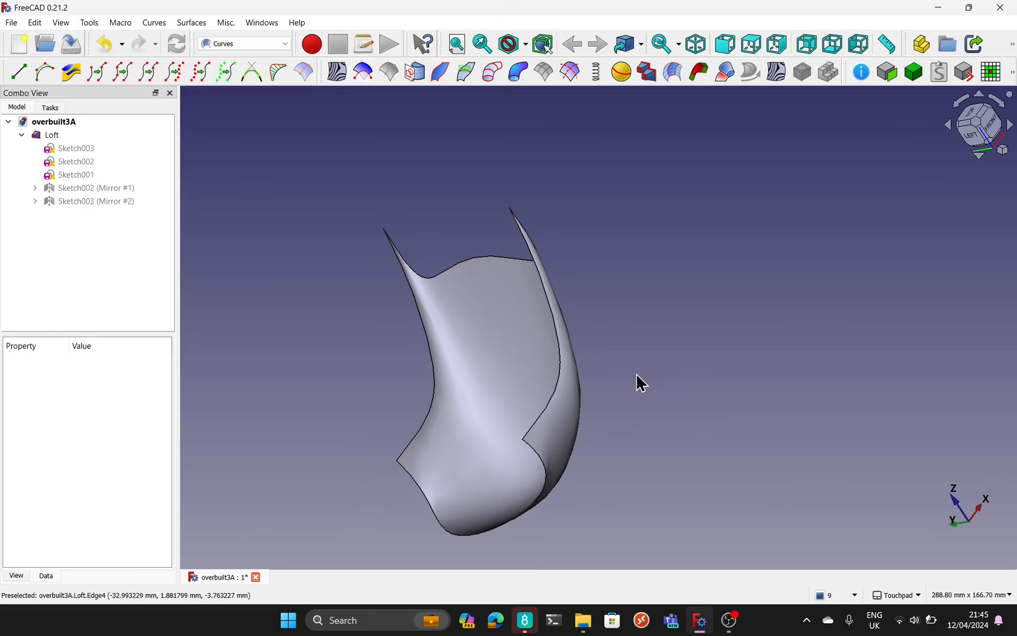
{"action": "middle_click_drag", "start_coordinate": [641, 383], "coordinate": [712, 401]}
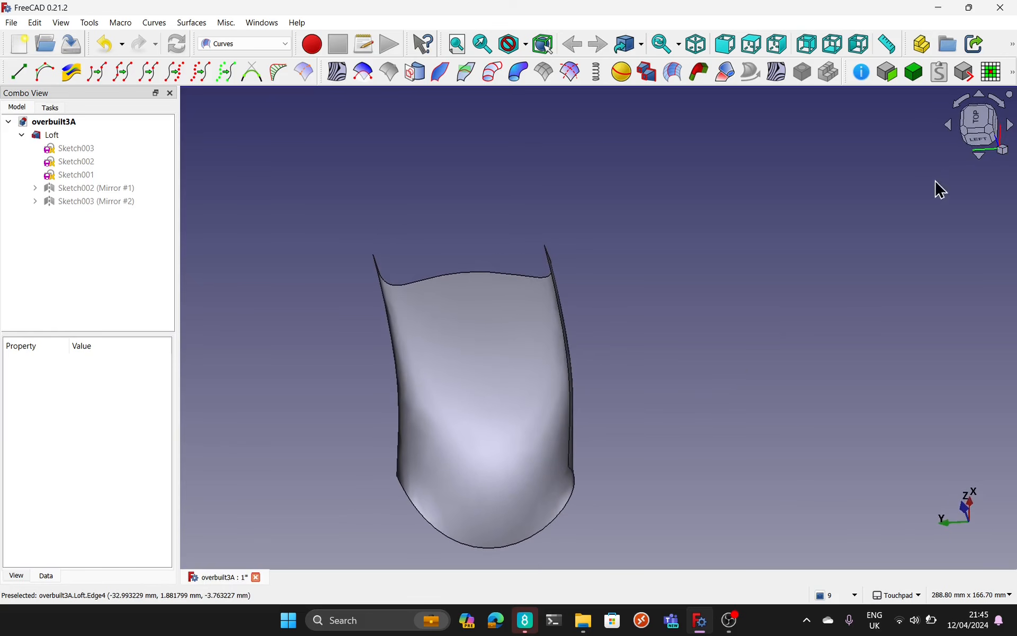
{"action": "left_click", "coordinate": [980, 139]}
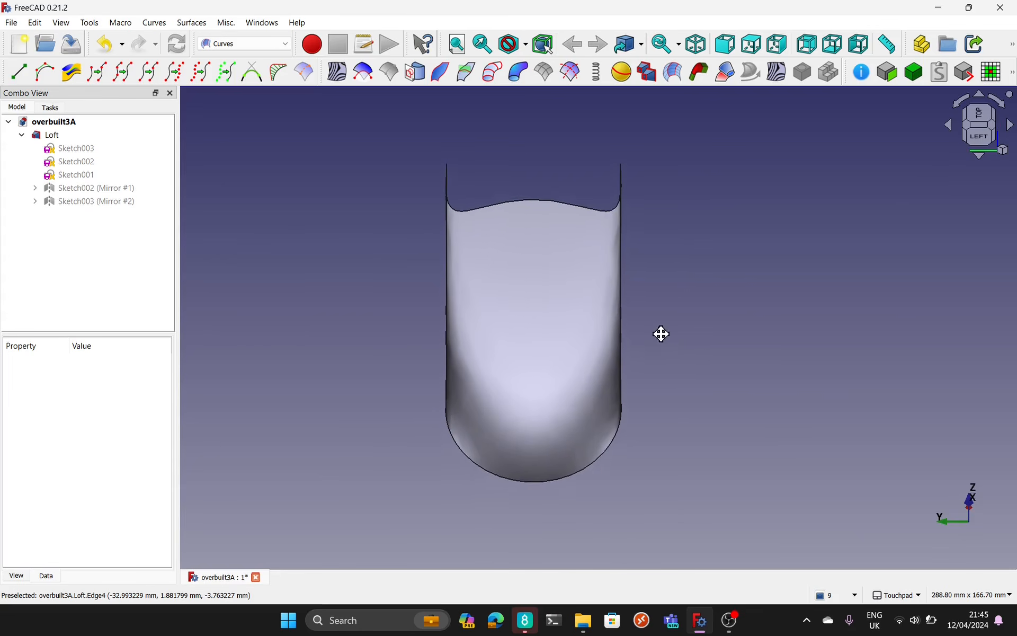
{"action": "middle_click_drag", "start_coordinate": [656, 340], "coordinate": [654, 340], "text": "shift"}
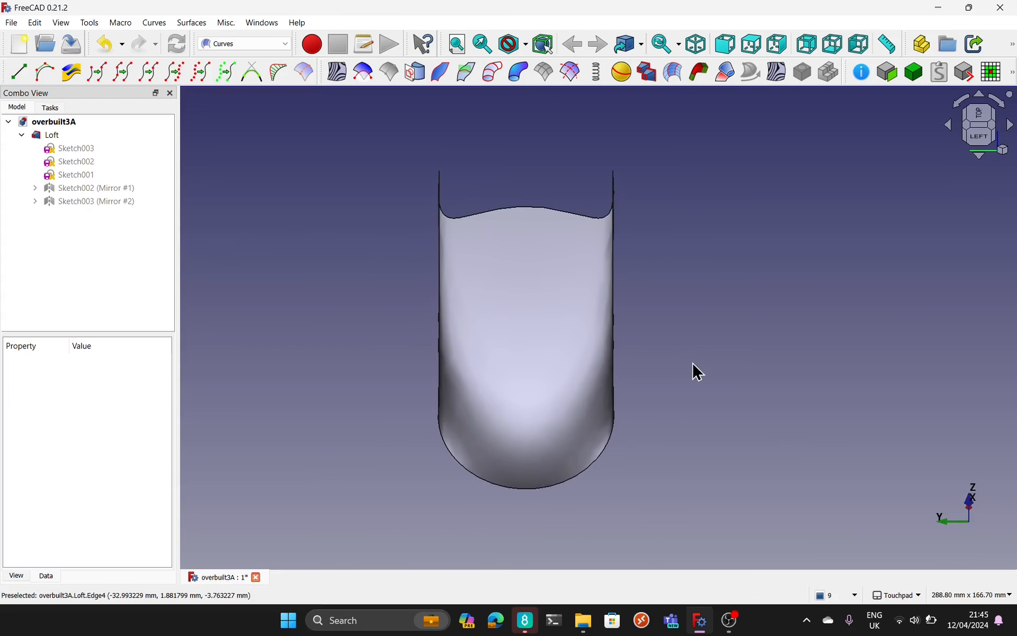
Step: Show Sketch003 and its mirrored copy, and hide the Loft to isolate the two side curves
{"action": "middle_click_drag", "start_coordinate": [700, 378], "coordinate": [656, 364]}
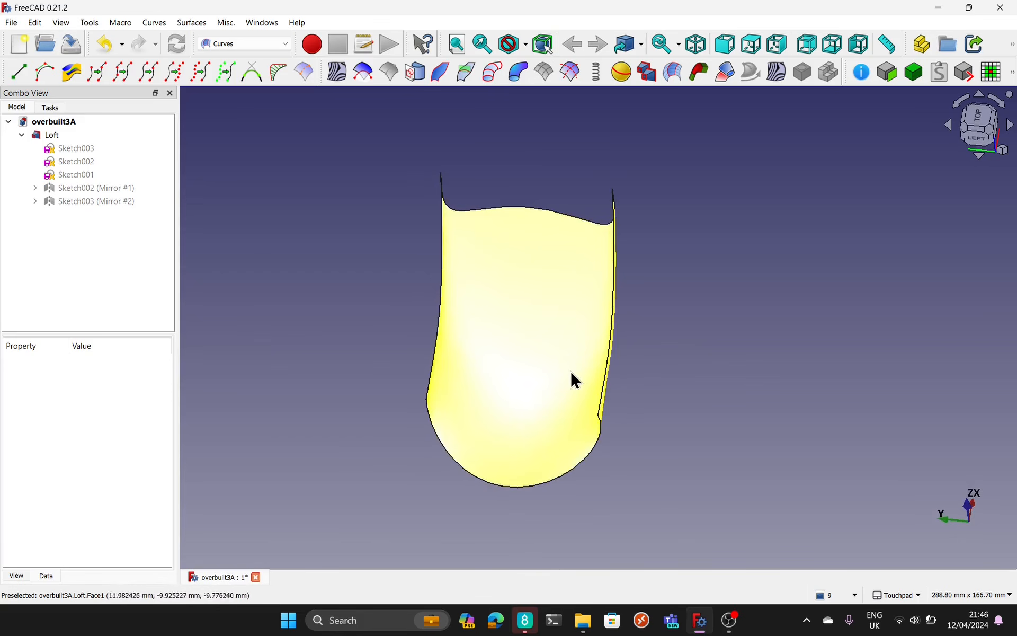
{"action": "middle_click_drag", "start_coordinate": [733, 416], "coordinate": [755, 389]}
{"action": "left_click", "coordinate": [61, 149]}
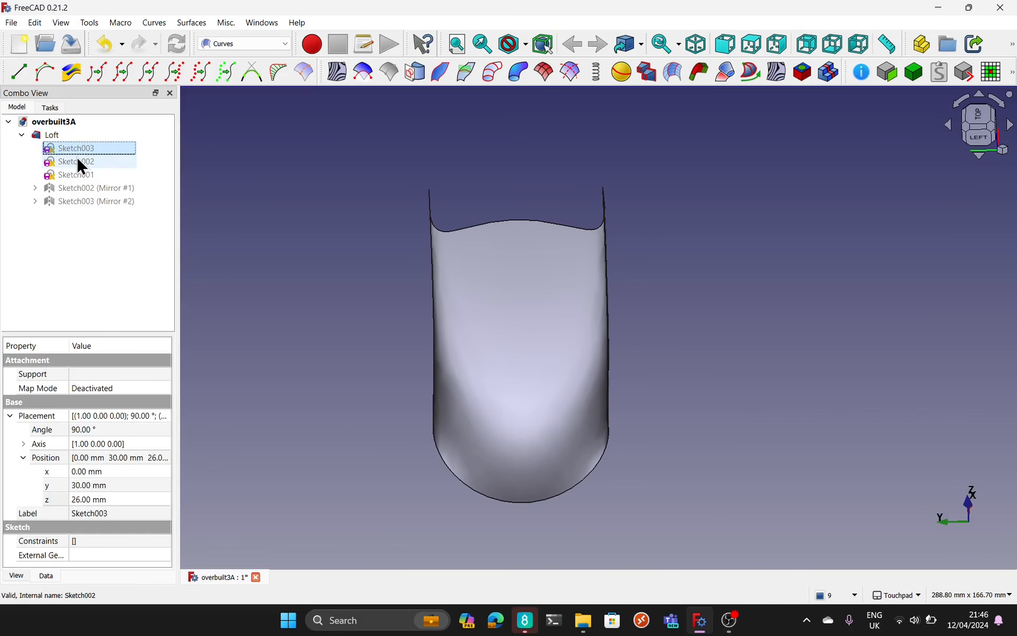
{"action": "key", "text": "space"}
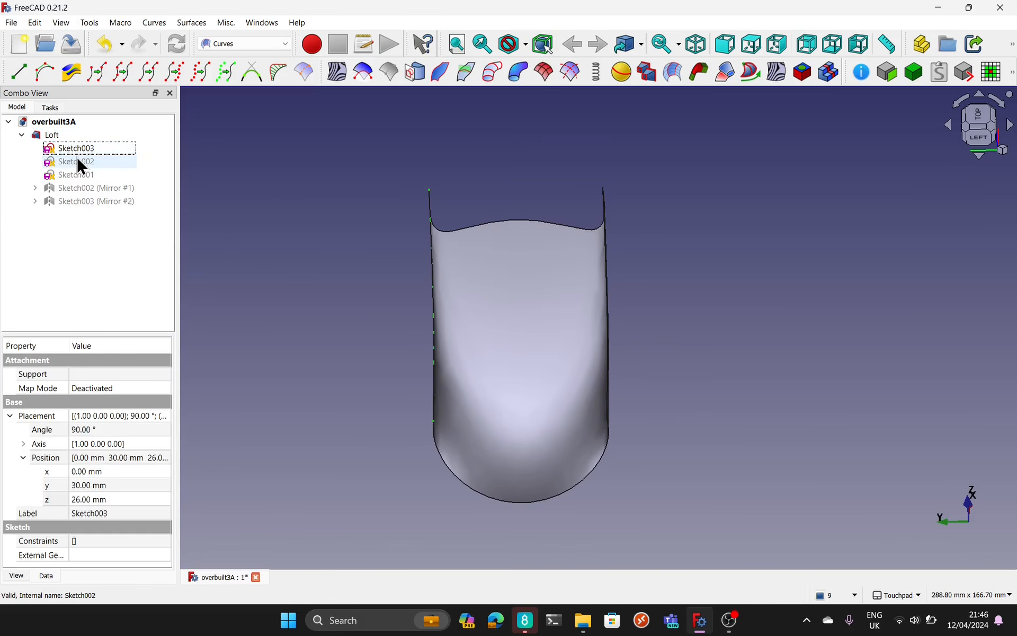
{"action": "left_click", "coordinate": [86, 203]}
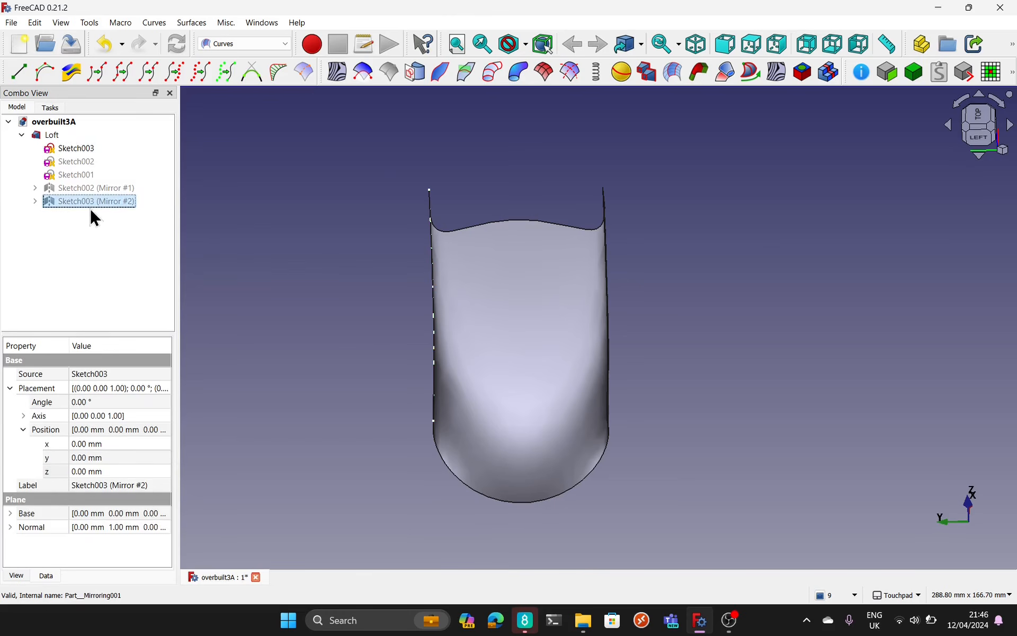
{"action": "left_click", "coordinate": [544, 370]}
{"action": "key", "text": "space"}
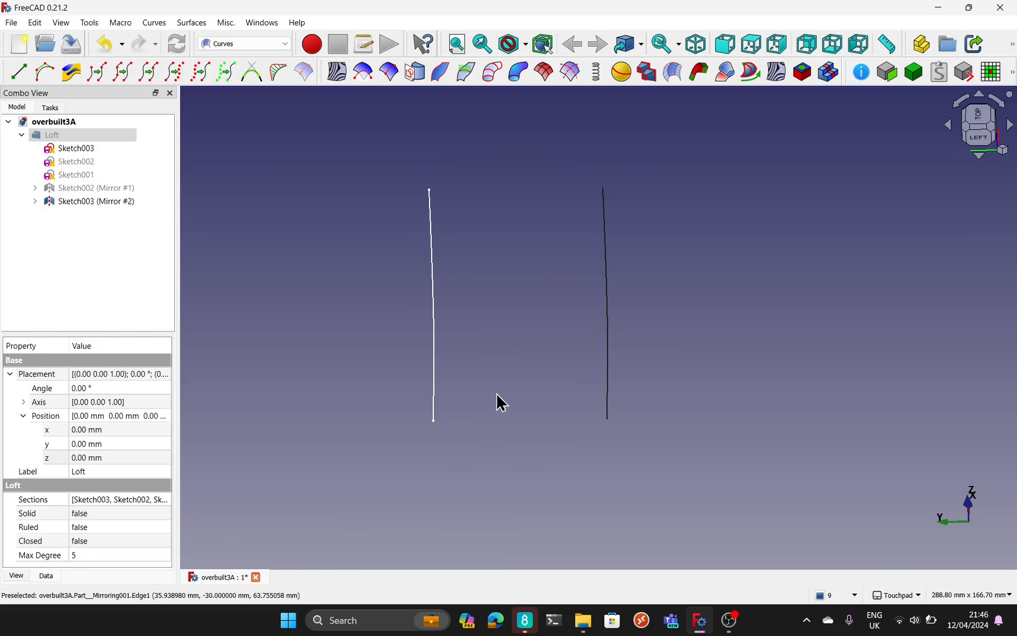
{"action": "mouse_move", "coordinate": [497, 395]}
{"action": "left_mouse_down", "text": "alt"}
{"action": "mouse_move", "coordinate": [634, 401]}
{"action": "mouse_move", "coordinate": [751, 368]}
{"action": "mouse_move", "coordinate": [734, 347]}
{"action": "mouse_move", "coordinate": [662, 345]}
{"action": "mouse_move", "coordinate": [661, 357]}
{"action": "left_mouse_up", "text": "alt"}
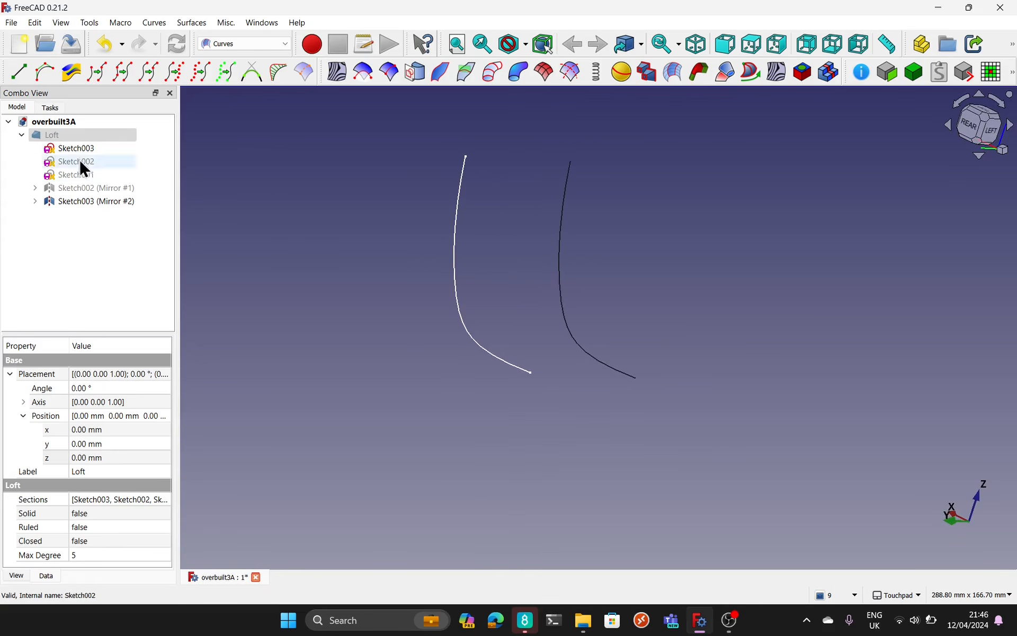
Step: Toggle the Loft on and off to compare its side edges with the two curves, leaving it hidden
{"action": "left_click", "coordinate": [65, 137]}
{"action": "key", "text": "space"}
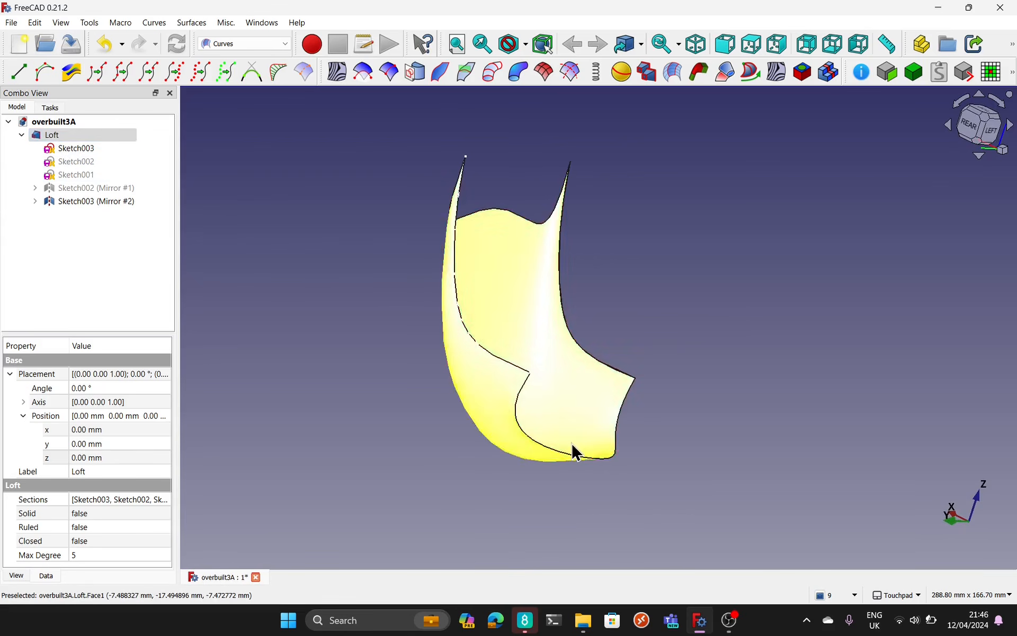
{"action": "key", "text": "space"}
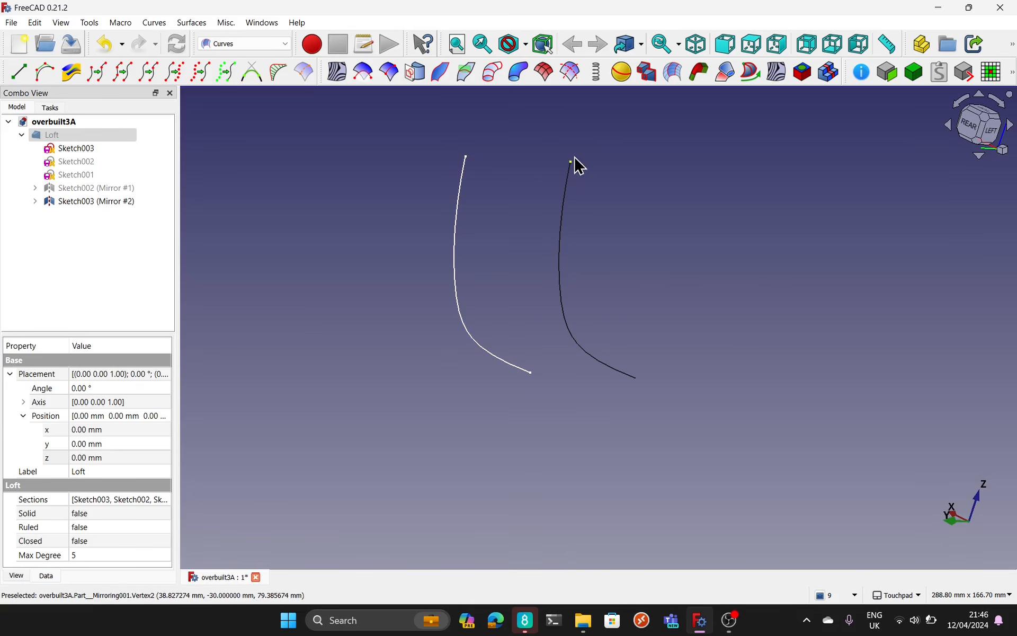
{"action": "left_click_drag", "start_coordinate": [623, 387], "coordinate": [495, 425], "text": "alt"}
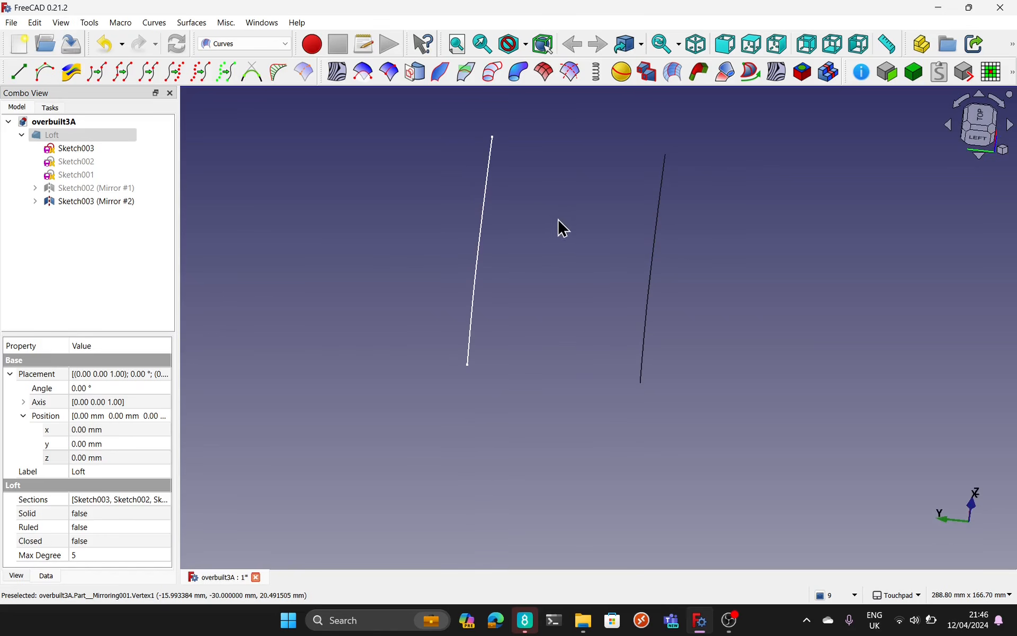
{"action": "left_click_drag", "start_coordinate": [562, 228], "coordinate": [531, 227], "text": "alt"}
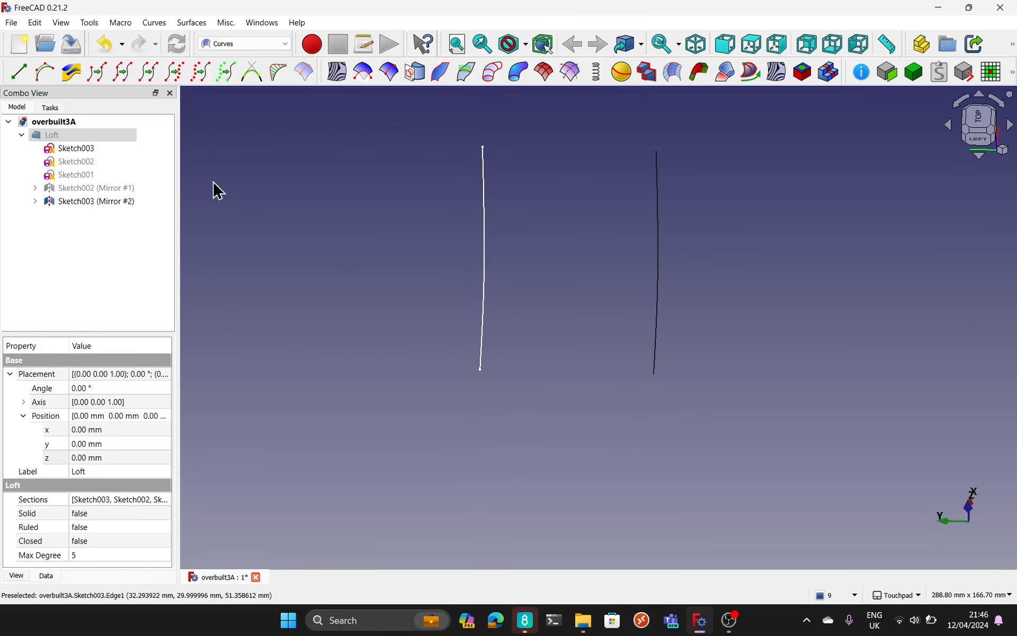
{"action": "key", "text": "space"}
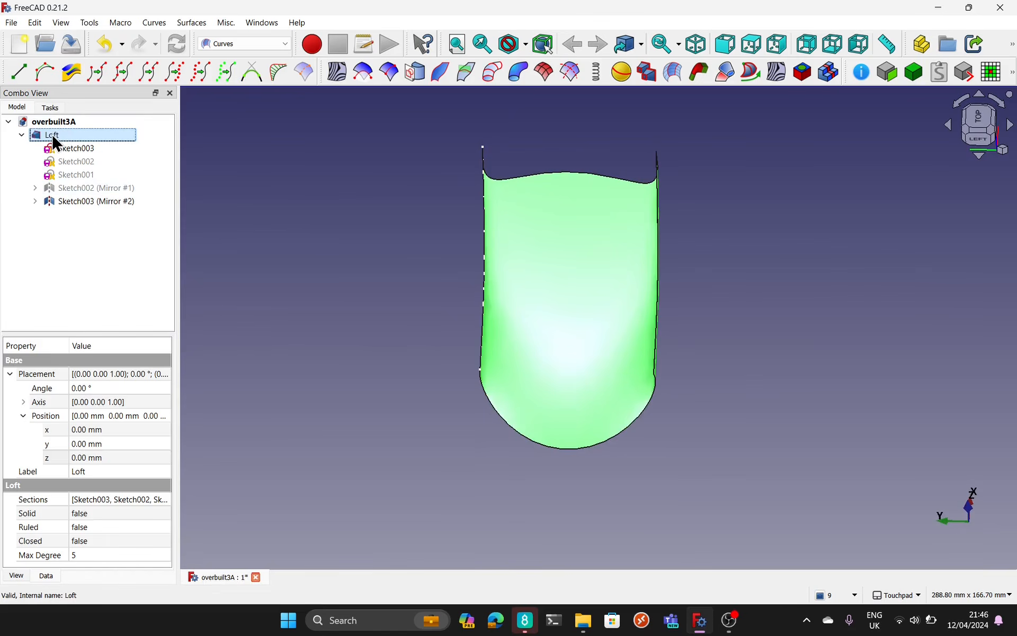
{"action": "key", "text": "space"}
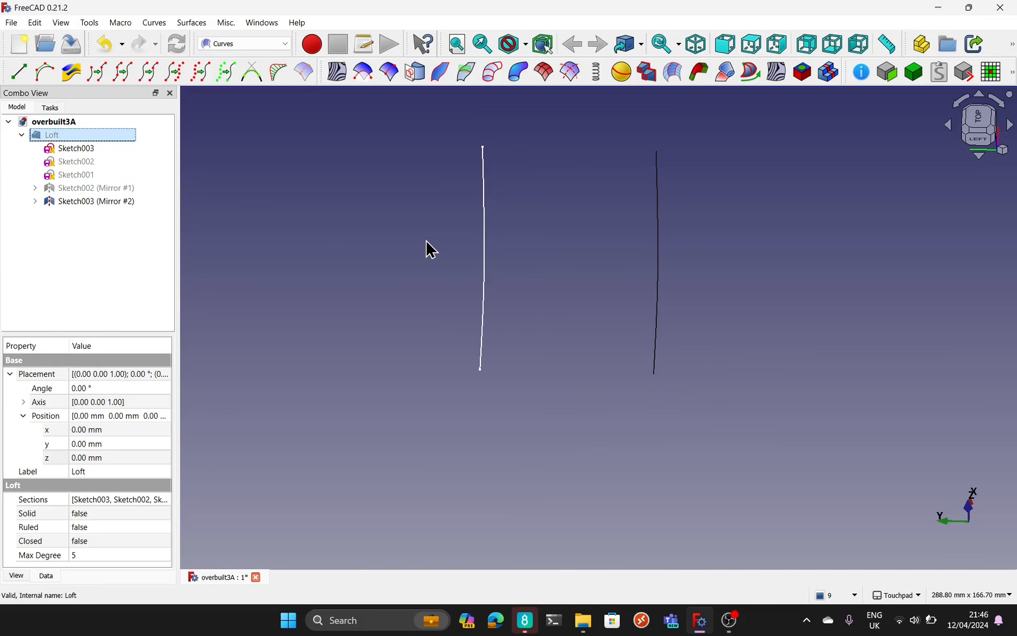
{"action": "middle_click_drag", "start_coordinate": [600, 463], "coordinate": [701, 423]}
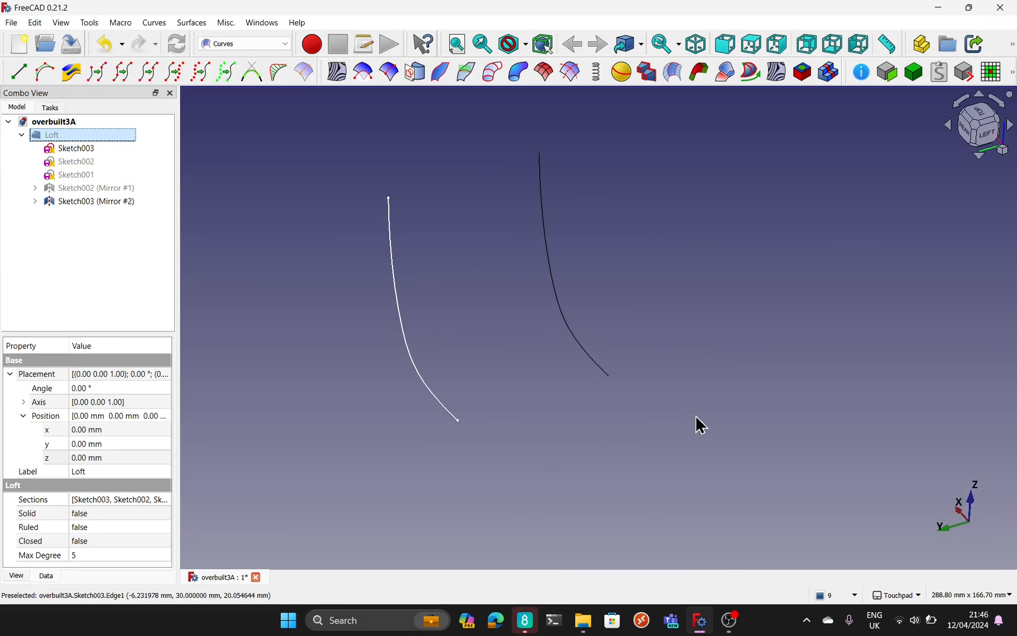
Step: Switch to the Sketcher workbench and clear the Loft selection
{"action": "left_click", "coordinate": [226, 44]}
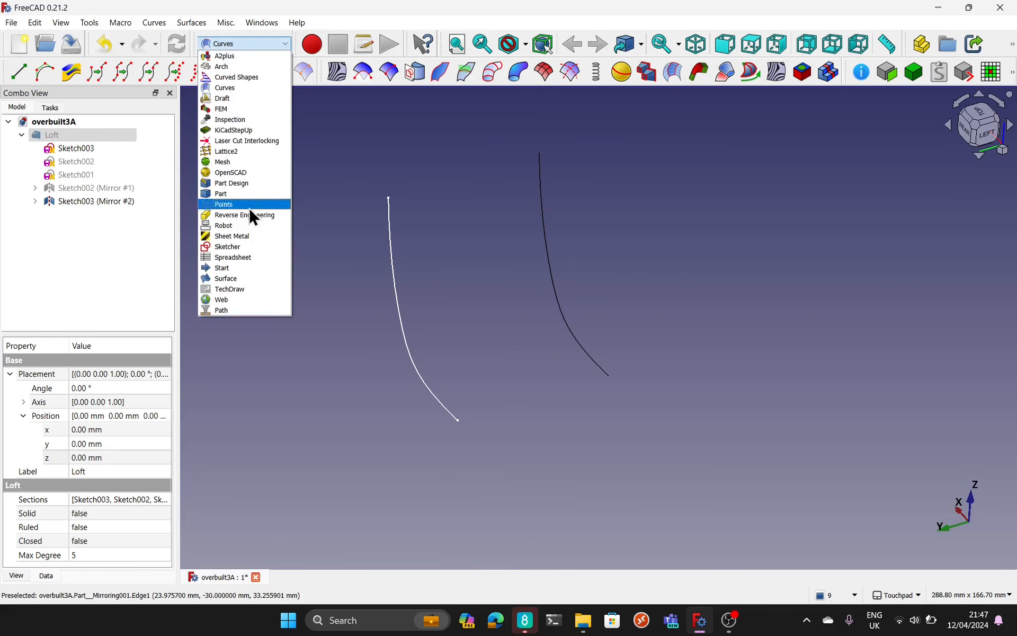
{"action": "left_click", "coordinate": [247, 246]}
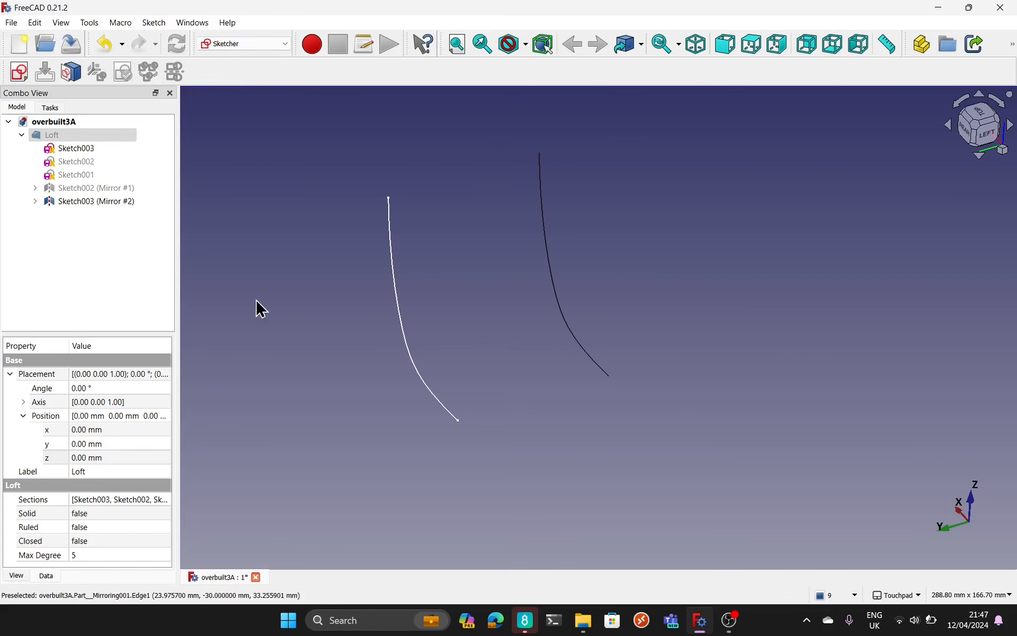
{"action": "middle_click_drag", "start_coordinate": [496, 304], "coordinate": [438, 360]}
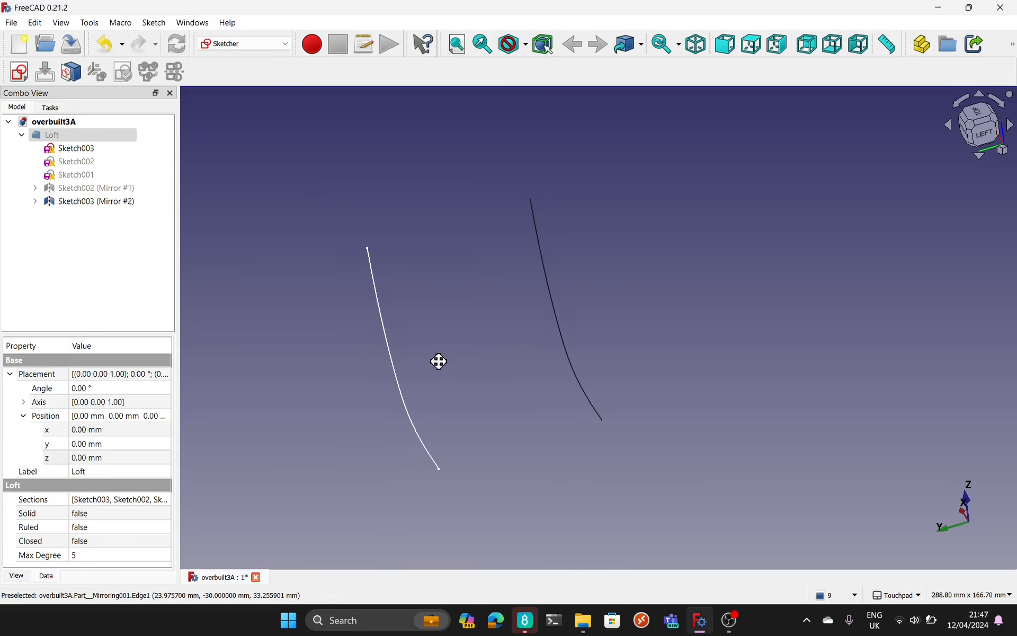
{"action": "left_click", "coordinate": [309, 175]}
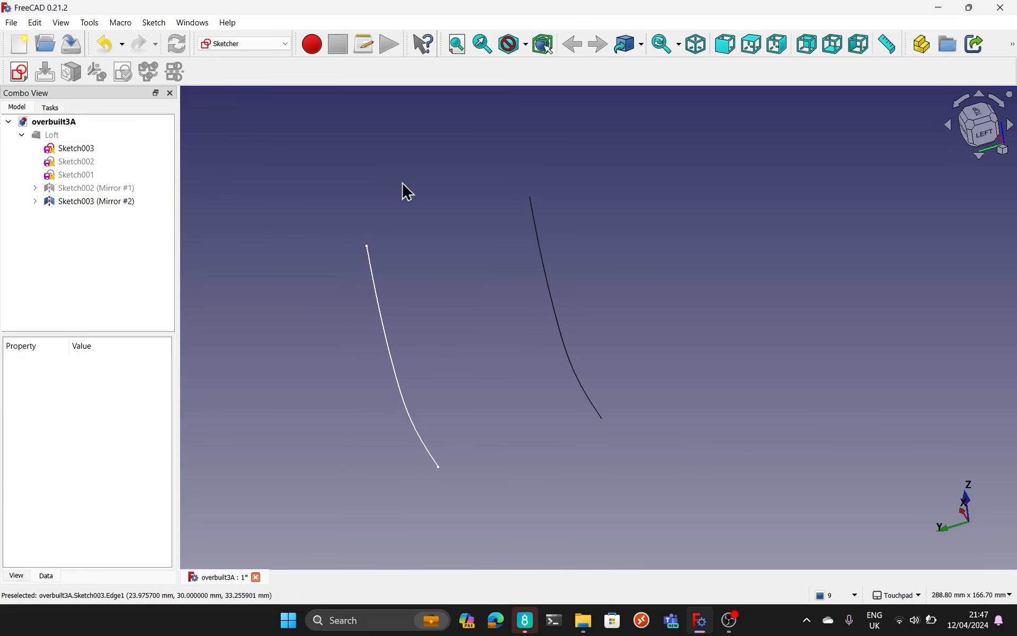
{"action": "left_click", "coordinate": [21, 70]}
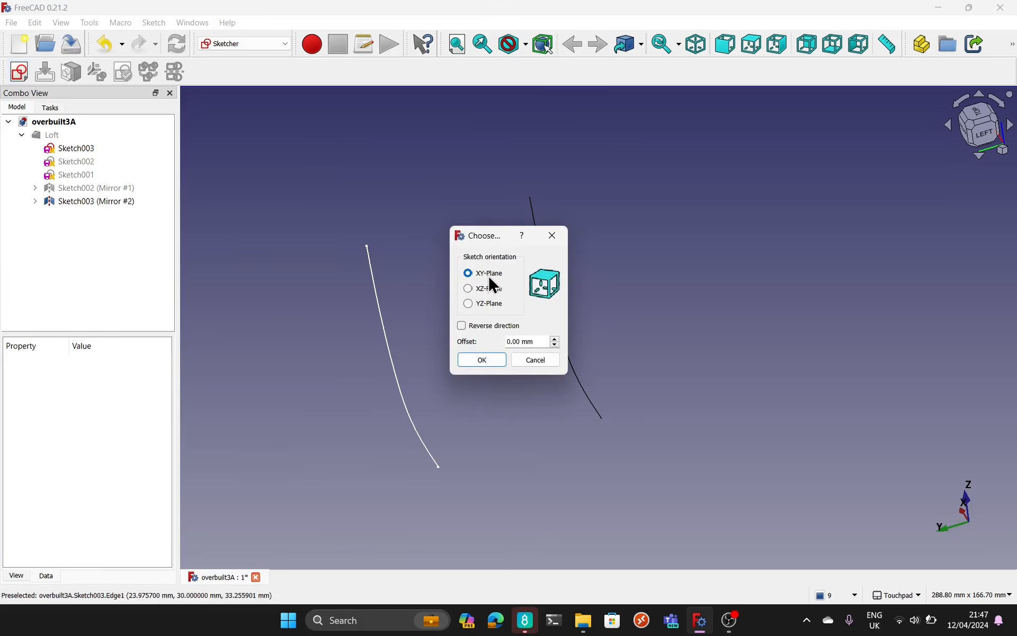
{"action": "left_click", "coordinate": [537, 360]}
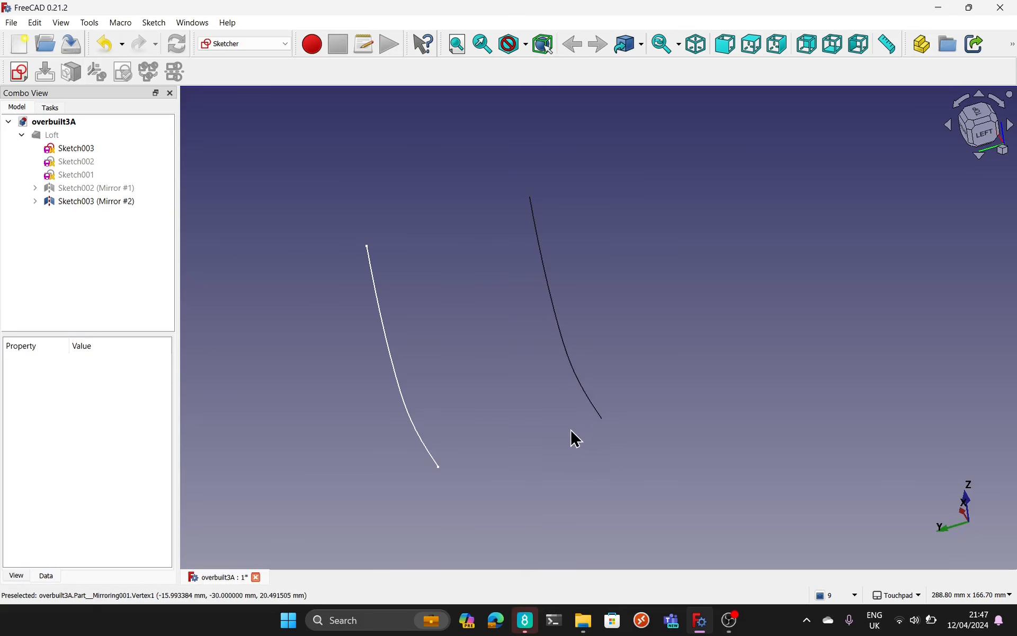
{"action": "left_click_drag", "start_coordinate": [482, 350], "coordinate": [473, 315], "text": "alt"}
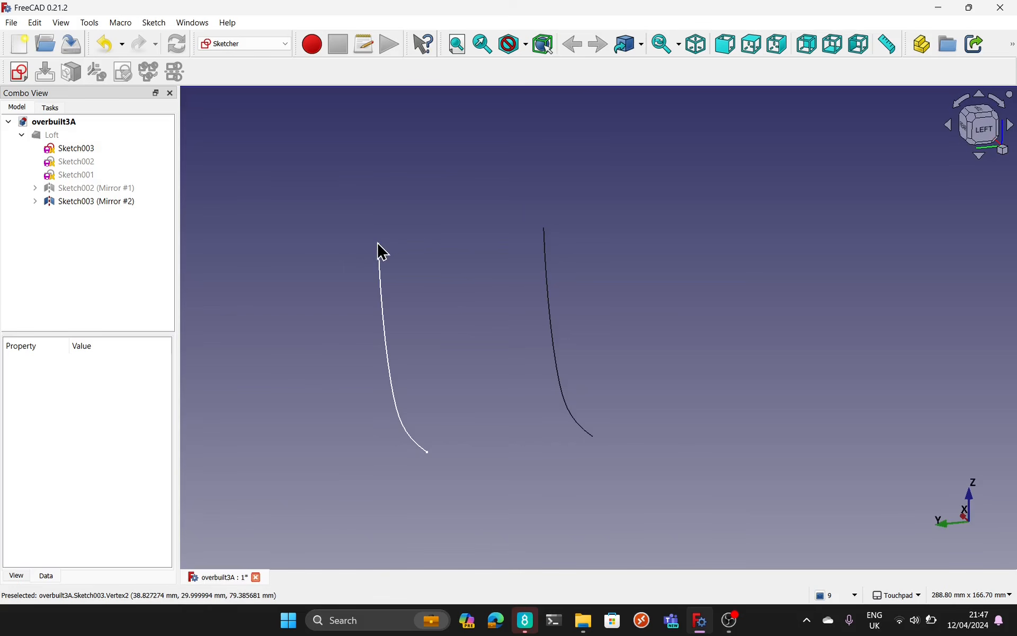
{"action": "left_click", "coordinate": [379, 244]}
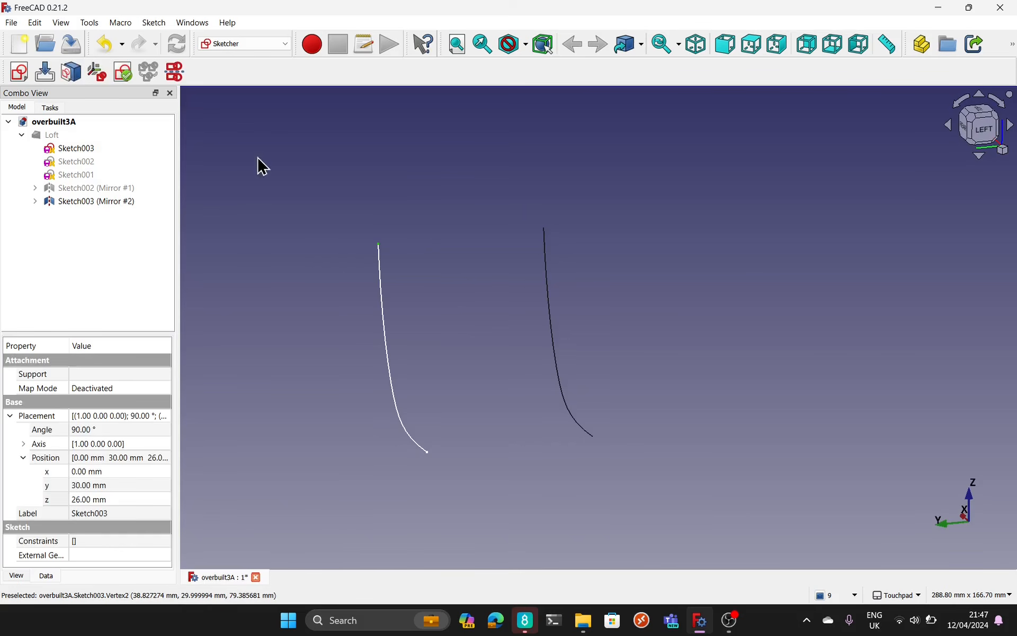
{"action": "left_click", "coordinate": [235, 184]}
Step: Set the point size of Sketch003 and its mirrored copy to 8
{"action": "left_click", "coordinate": [89, 148]}
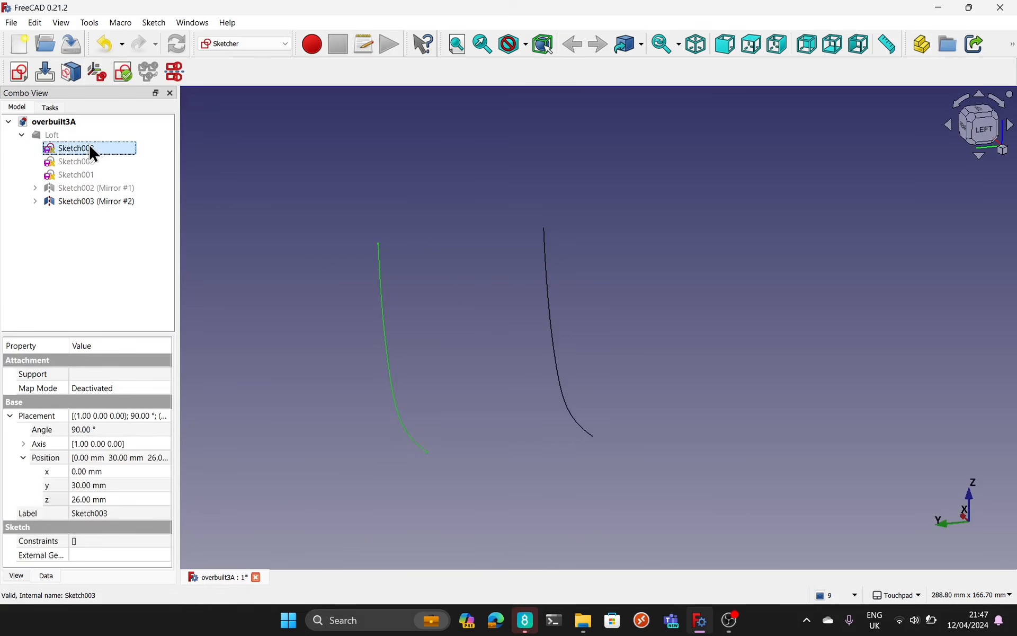
{"action": "left_click", "coordinate": [116, 204], "text": "ctrl"}
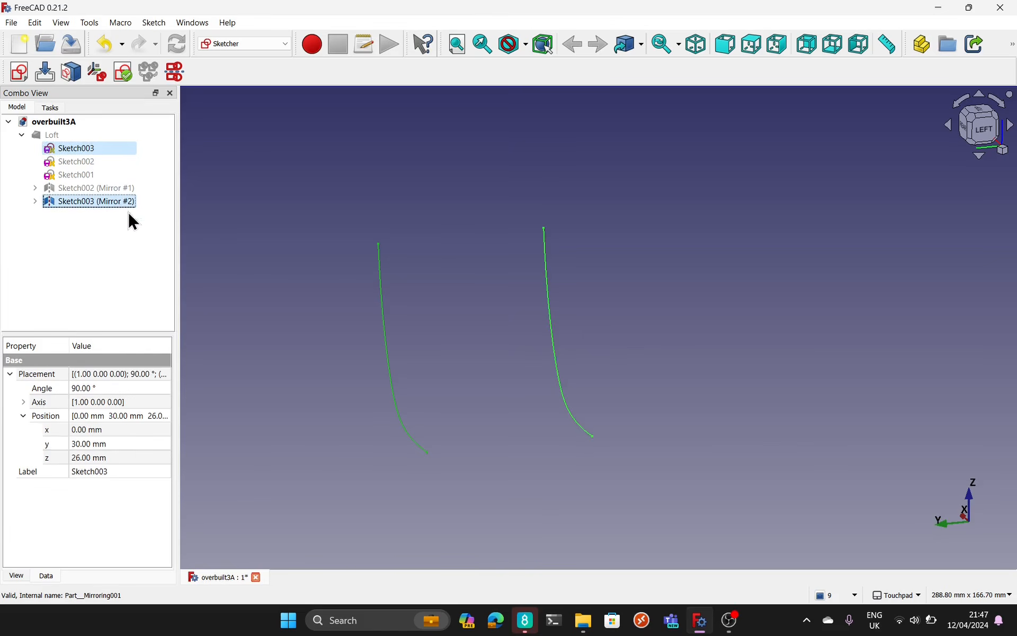
{"action": "left_click", "coordinate": [19, 578]}
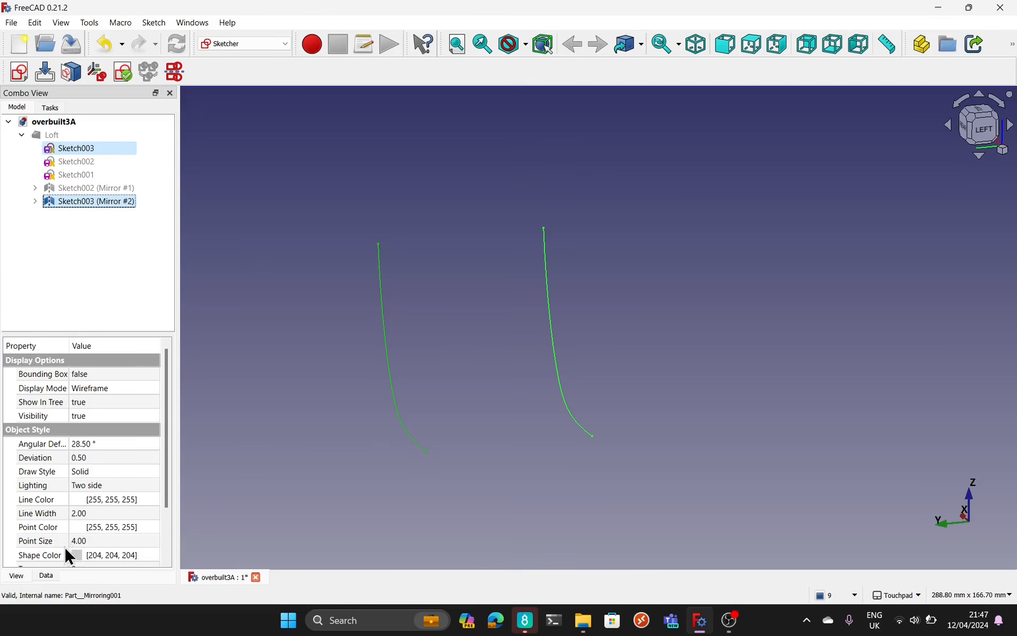
{"action": "left_click", "coordinate": [109, 540]}
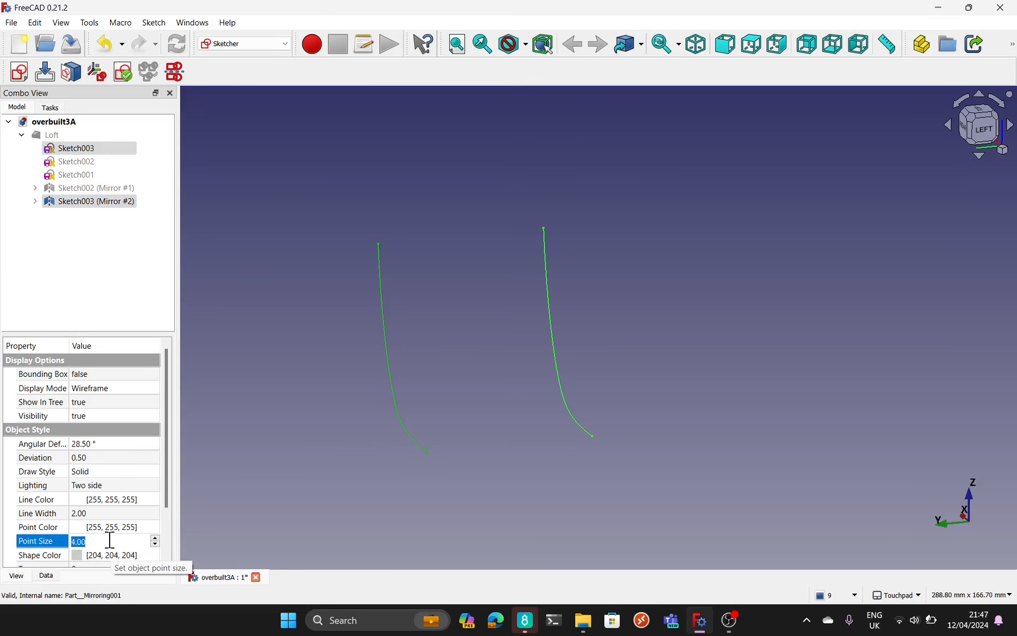
{"action": "left_click", "coordinate": [525, 366]}
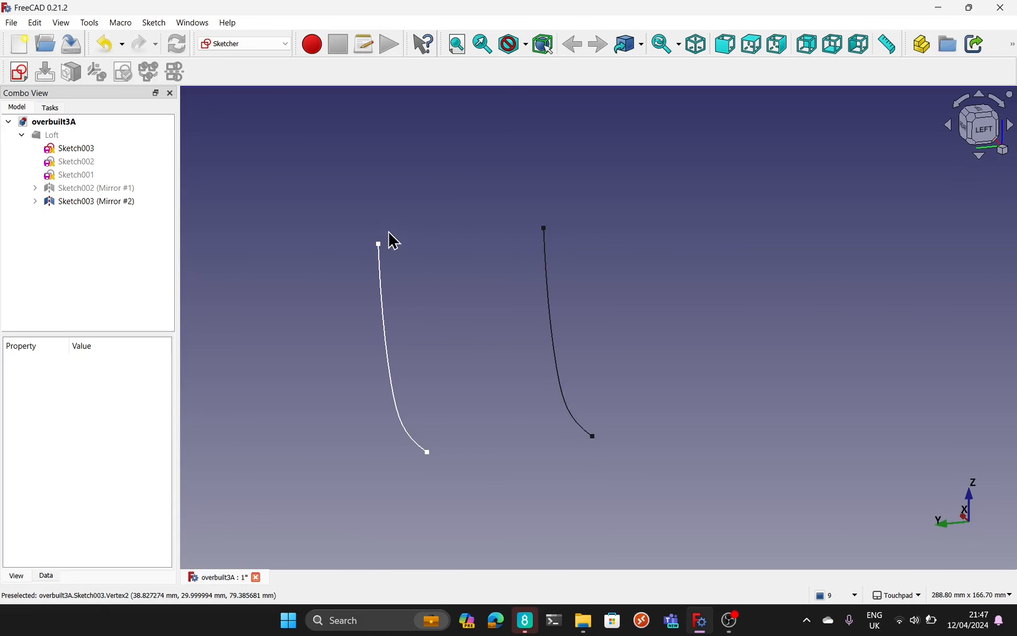
Step: Create a new sketch attached to the four end points of the two side curves
{"action": "left_click", "coordinate": [379, 245]}
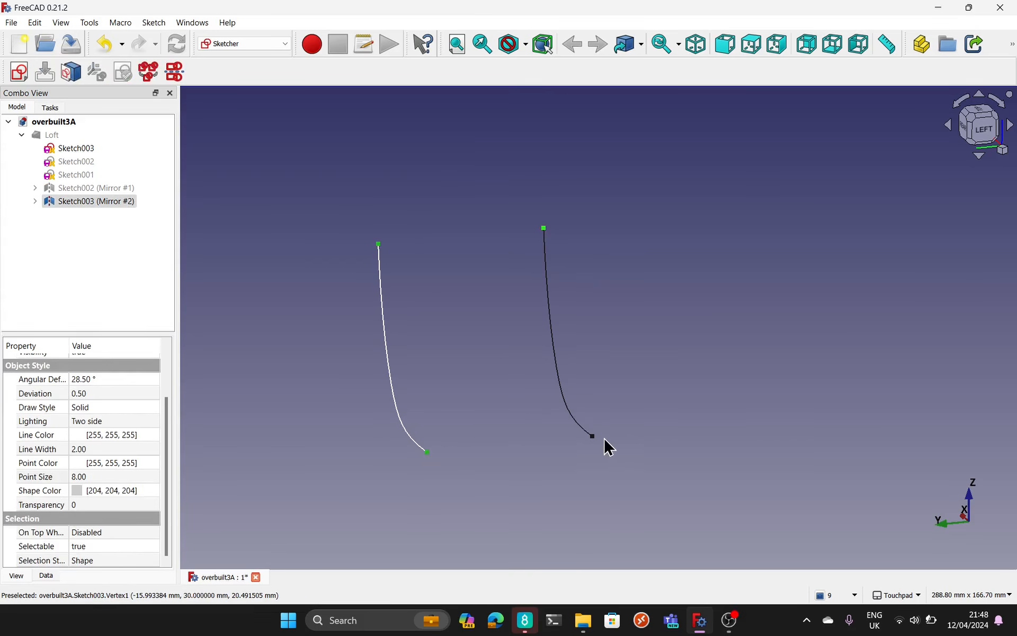
{"action": "left_click", "coordinate": [592, 436]}
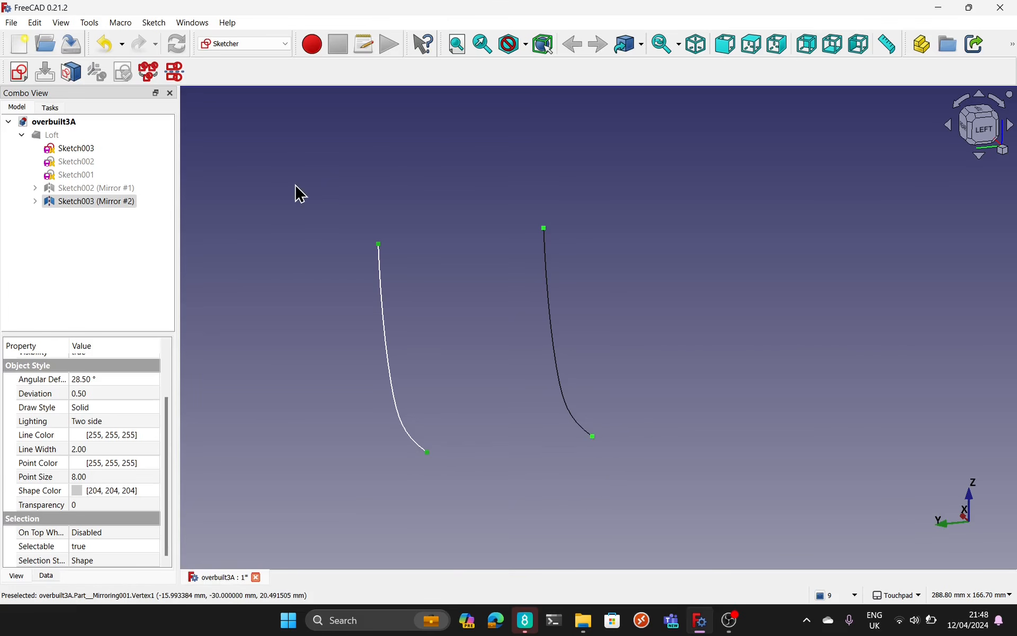
{"action": "left_click", "coordinate": [24, 74]}
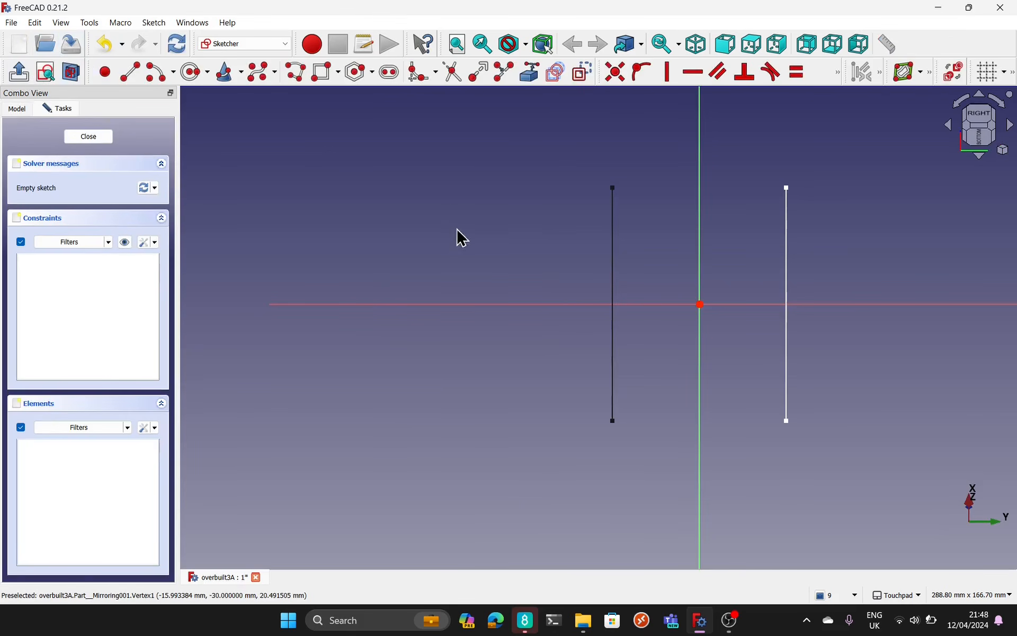
Step: Show the Loft again and check the new sketch plane against it from oblique angles and from the rear
{"action": "mouse_move", "coordinate": [697, 418]}
{"action": "left_mouse_down", "text": "alt"}
{"action": "mouse_move", "coordinate": [826, 421]}
{"action": "mouse_move", "coordinate": [888, 370]}
{"action": "mouse_move", "coordinate": [895, 298]}
{"action": "mouse_move", "coordinate": [850, 309]}
{"action": "left_mouse_up", "text": "alt"}
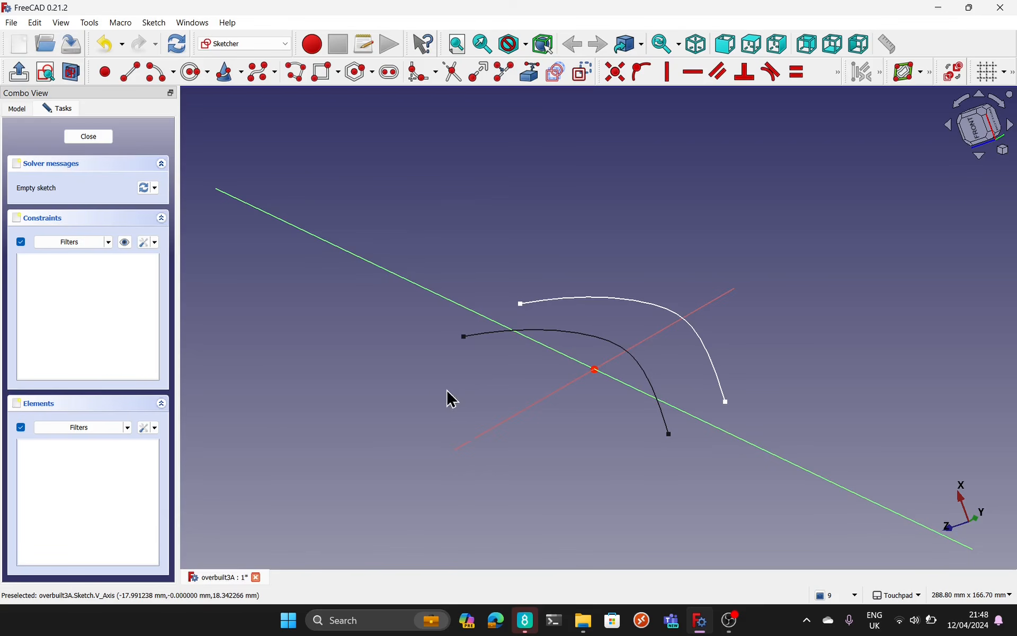
{"action": "mouse_move", "coordinate": [450, 398]}
{"action": "left_mouse_down", "text": "alt"}
{"action": "mouse_move", "coordinate": [581, 386]}
{"action": "mouse_move", "coordinate": [391, 463]}
{"action": "mouse_move", "coordinate": [550, 431]}
{"action": "mouse_move", "coordinate": [629, 367]}
{"action": "mouse_move", "coordinate": [557, 390]}
{"action": "mouse_move", "coordinate": [538, 434]}
{"action": "mouse_move", "coordinate": [548, 447]}
{"action": "left_mouse_up", "text": "alt"}
{"action": "mouse_move", "coordinate": [608, 501]}
{"action": "left_mouse_down", "text": "alt"}
{"action": "mouse_move", "coordinate": [647, 445]}
{"action": "mouse_move", "coordinate": [688, 323]}
{"action": "mouse_move", "coordinate": [680, 350]}
{"action": "left_mouse_up", "text": "alt"}
{"action": "mouse_move", "coordinate": [637, 535]}
{"action": "left_mouse_down", "text": "shift"}
{"action": "mouse_move", "coordinate": [539, 276]}
{"action": "mouse_move", "coordinate": [482, 279]}
{"action": "mouse_move", "coordinate": [472, 191]}
{"action": "mouse_move", "coordinate": [463, 210]}
{"action": "left_mouse_up", "text": "shift"}
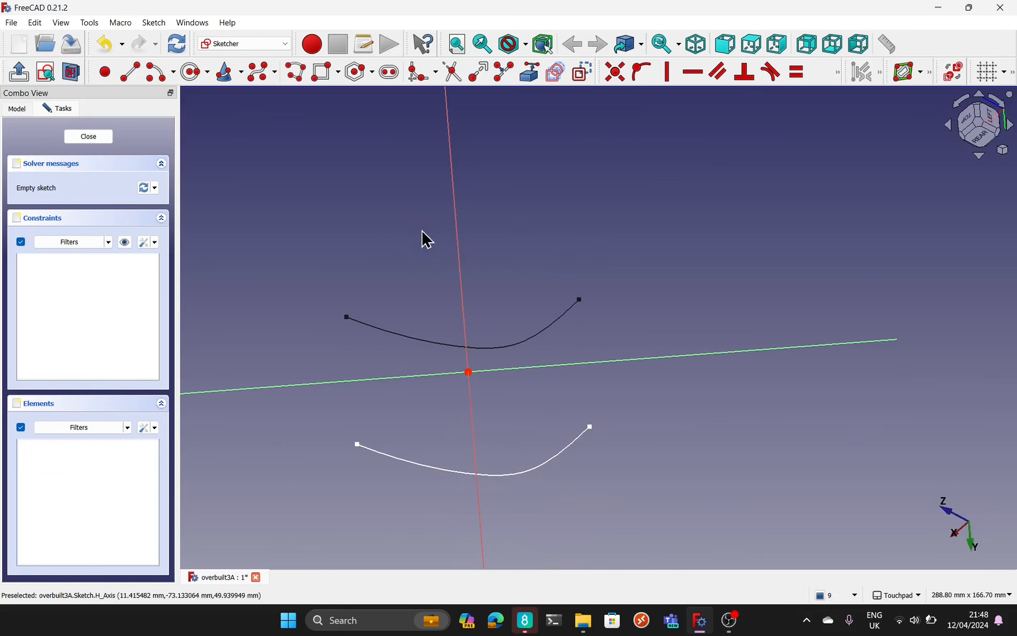
{"action": "left_click", "coordinate": [17, 110]}
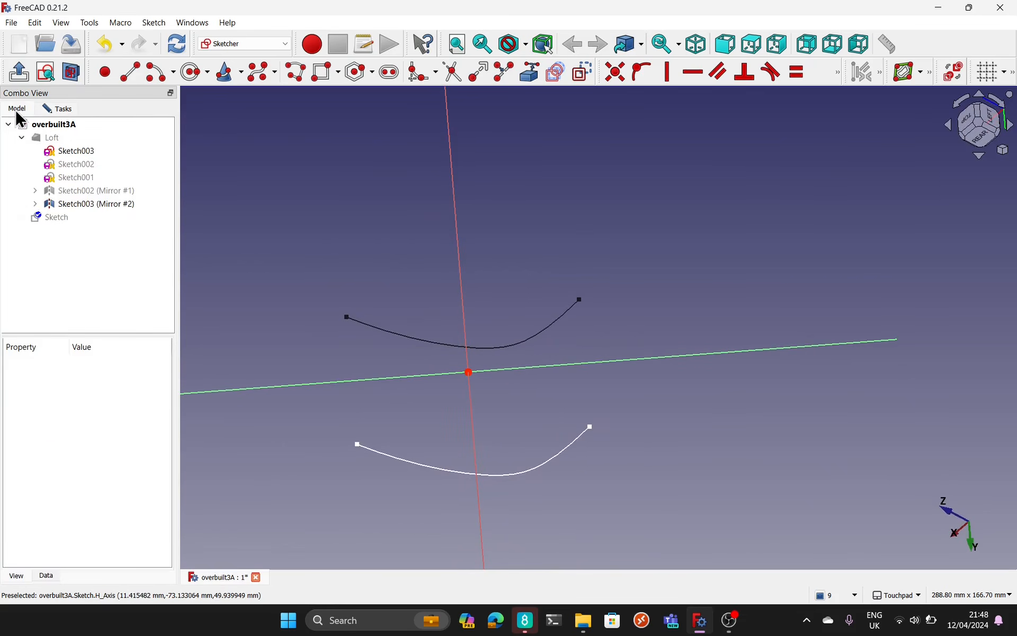
{"action": "left_click", "coordinate": [63, 136]}
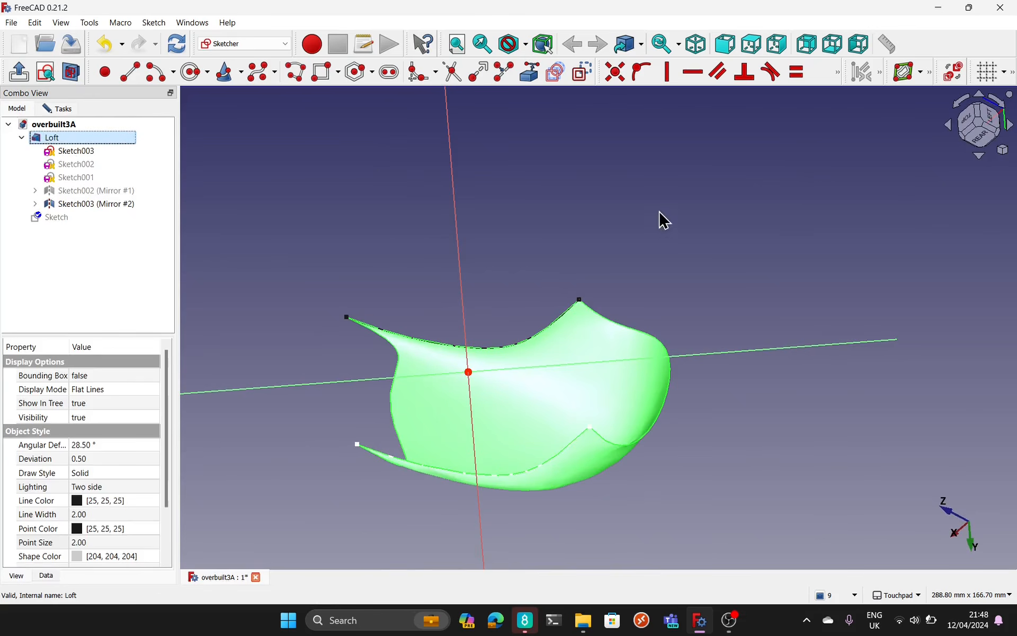
{"action": "left_click_drag", "start_coordinate": [602, 258], "coordinate": [593, 189], "text": "alt"}
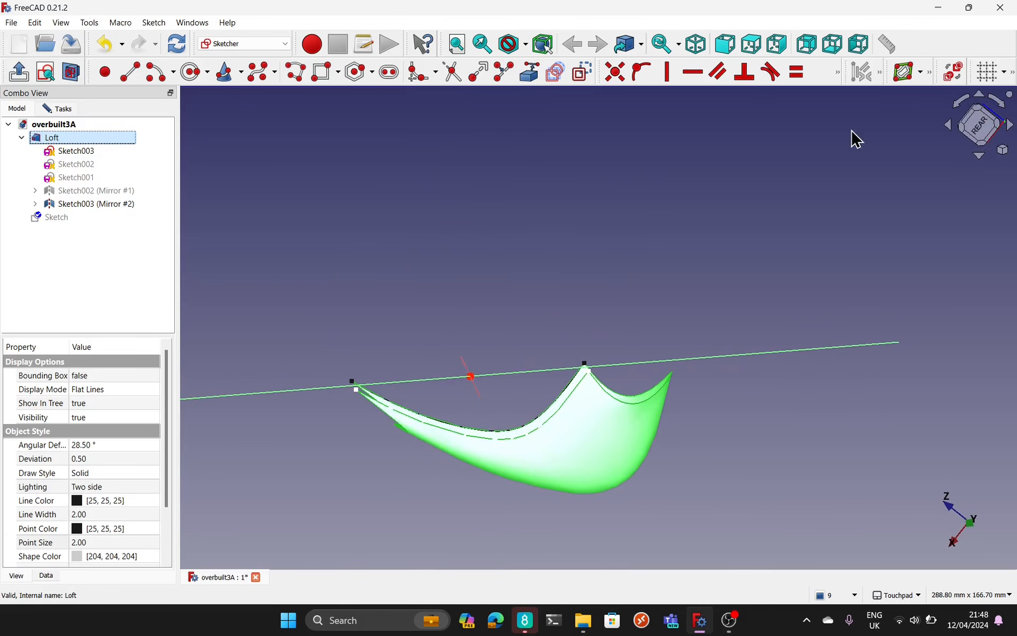
{"action": "left_click", "coordinate": [977, 128]}
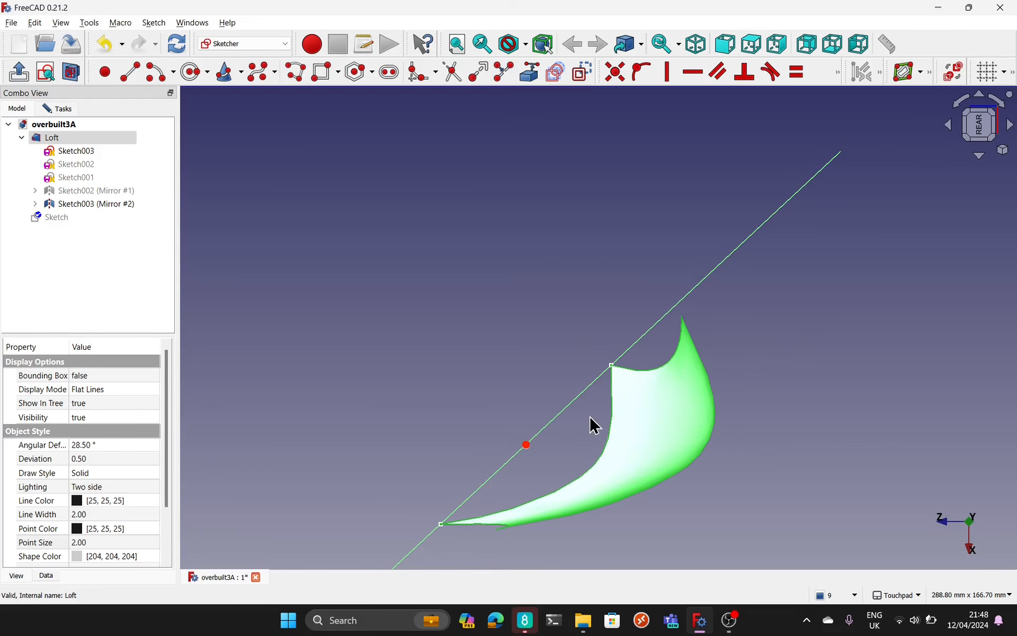
Step: Examine the sketch plane's orientation relative to the Loft from several angles, facing the sketch, and in section view
{"action": "mouse_move", "coordinate": [595, 425]}
{"action": "left_mouse_down", "text": "alt"}
{"action": "mouse_move", "coordinate": [622, 416]}
{"action": "mouse_move", "coordinate": [597, 417]}
{"action": "left_mouse_up", "text": "alt"}
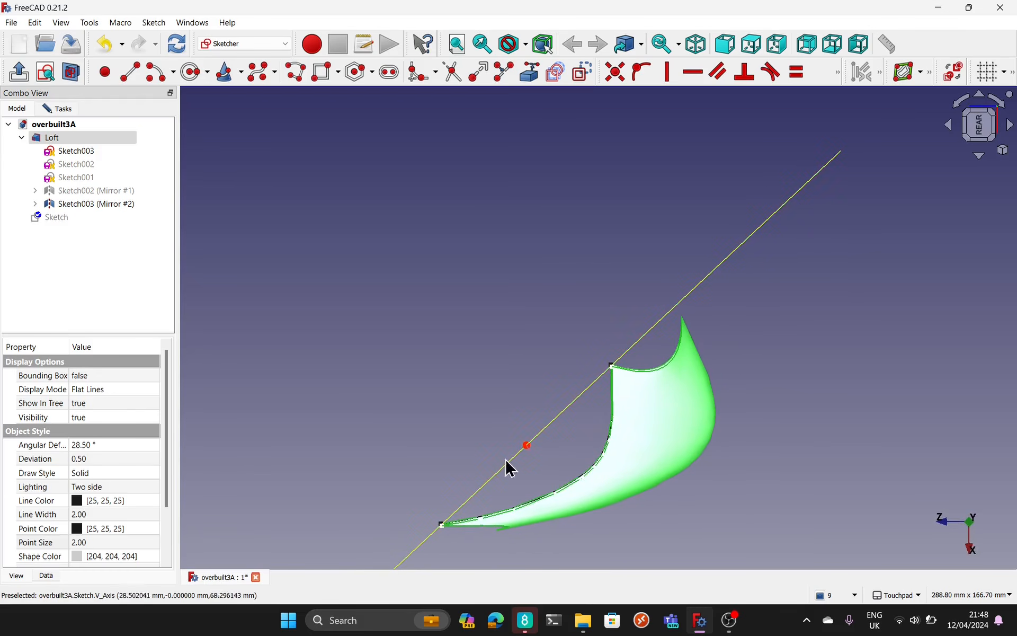
{"action": "left_click_drag", "start_coordinate": [507, 465], "coordinate": [614, 384], "text": "alt"}
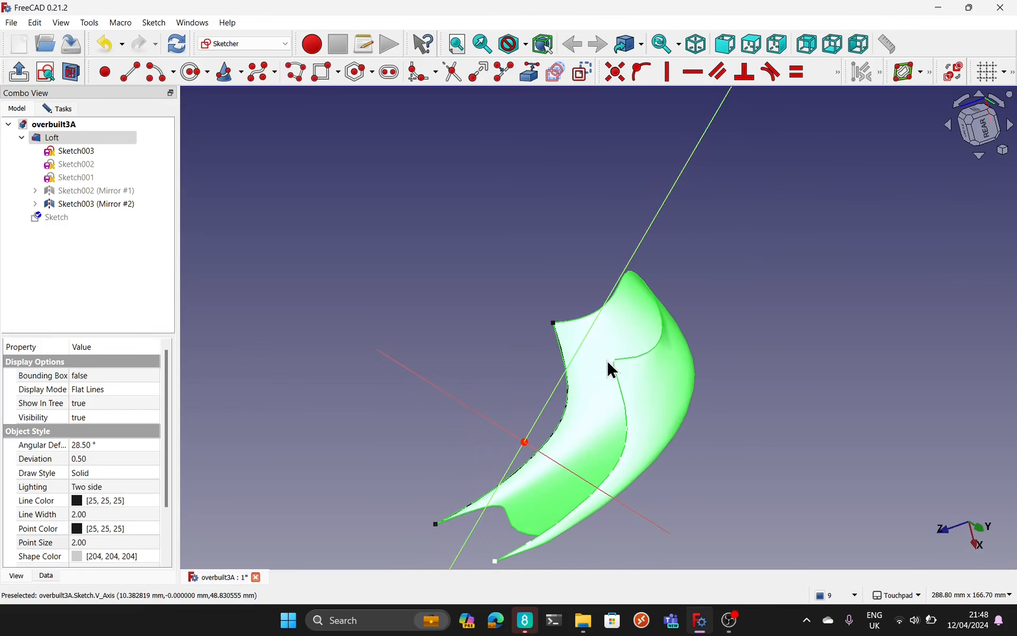
{"action": "left_click_drag", "start_coordinate": [481, 559], "coordinate": [541, 516], "text": "alt"}
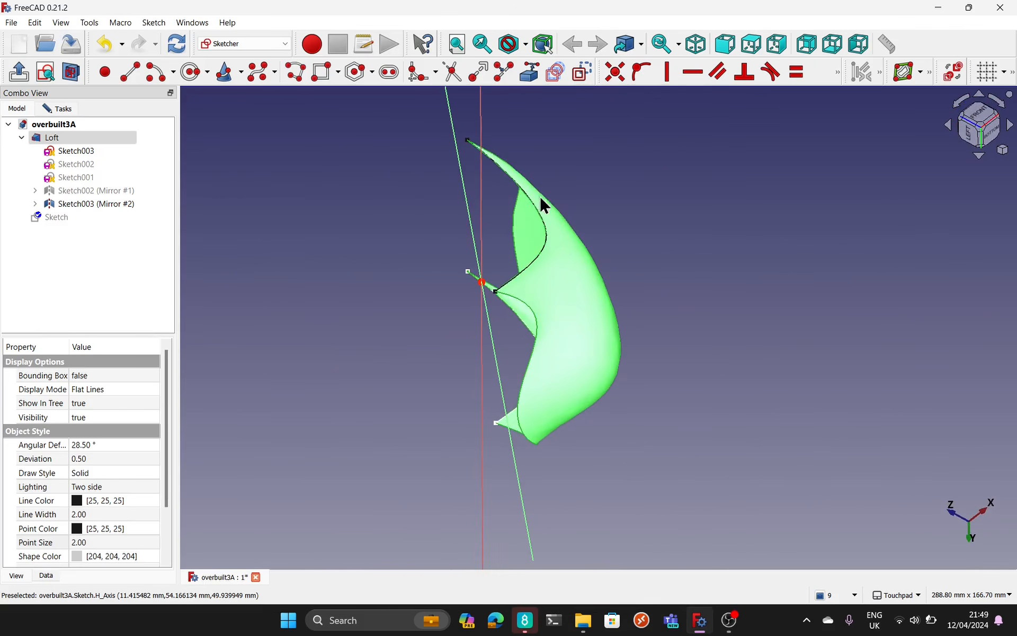
{"action": "left_click_drag", "start_coordinate": [542, 204], "coordinate": [460, 471], "text": "alt"}
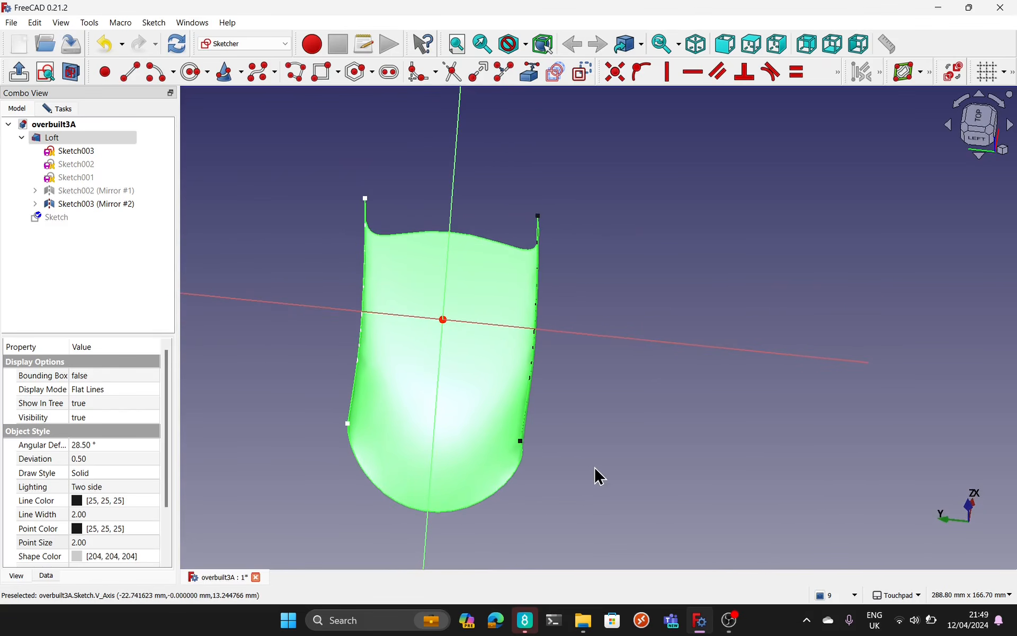
{"action": "left_click", "coordinate": [46, 71]}
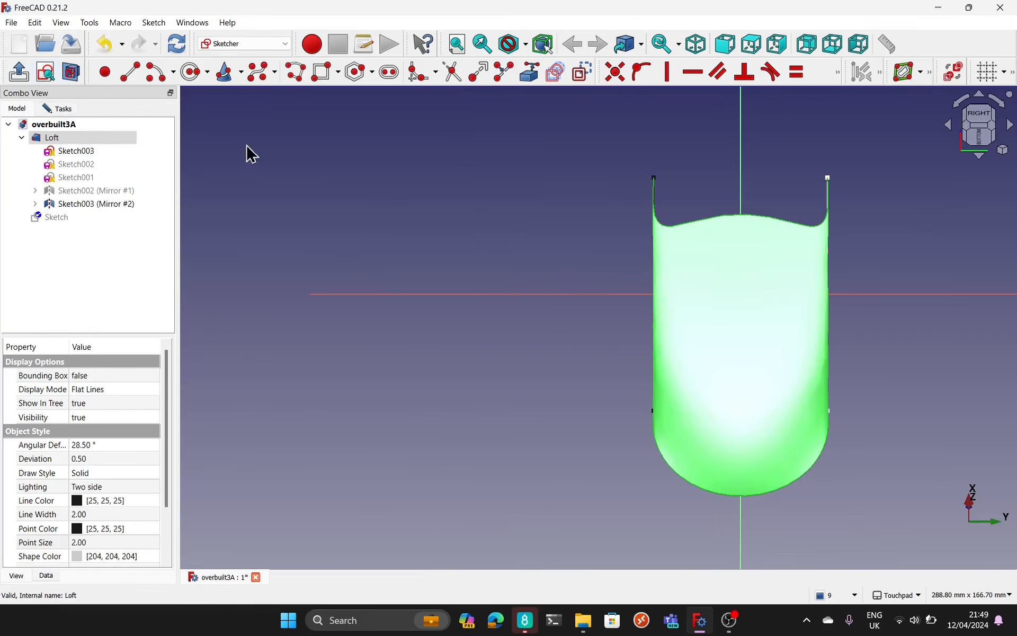
{"action": "left_click_drag", "start_coordinate": [520, 320], "coordinate": [339, 357], "text": "shift"}
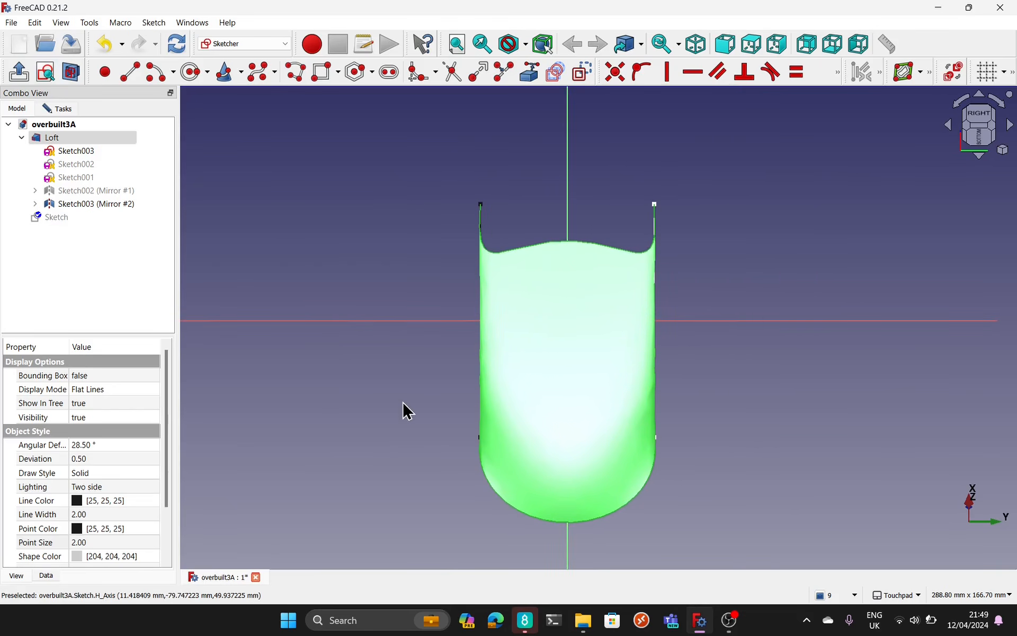
{"action": "mouse_move", "coordinate": [446, 385]}
{"action": "left_mouse_down", "text": "alt"}
{"action": "mouse_move", "coordinate": [556, 374]}
{"action": "mouse_move", "coordinate": [495, 370]}
{"action": "mouse_move", "coordinate": [464, 382]}
{"action": "left_mouse_up", "text": "alt"}
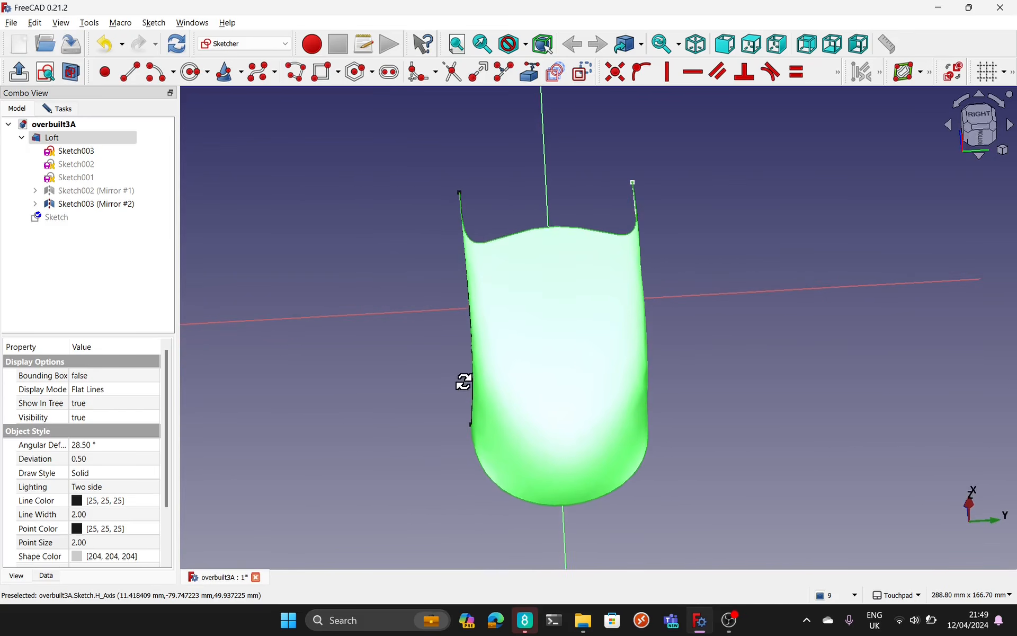
{"action": "left_click", "coordinate": [72, 71]}
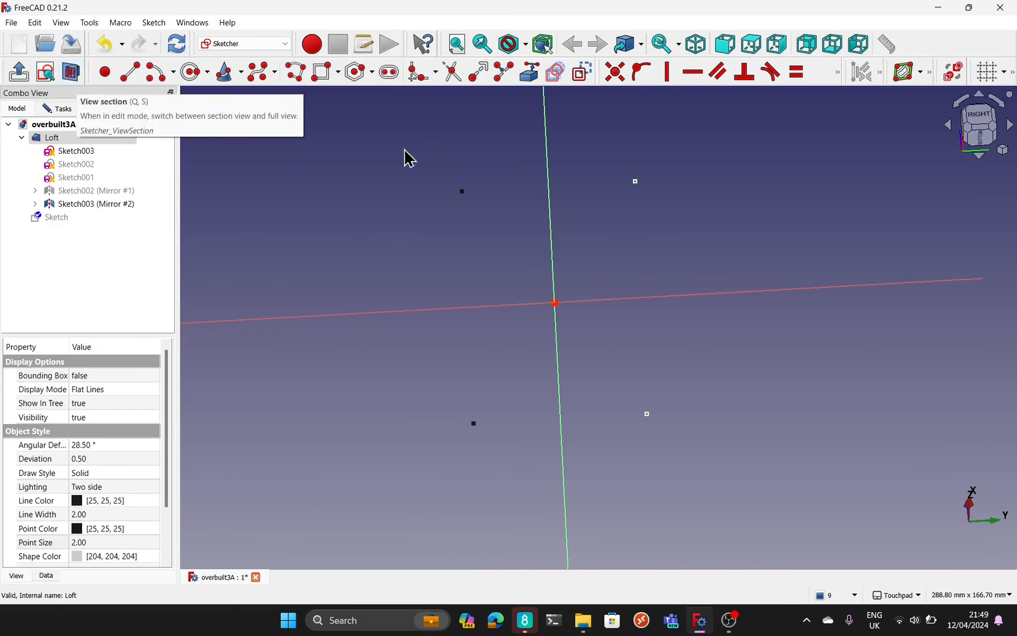
{"action": "left_click", "coordinate": [53, 69]}
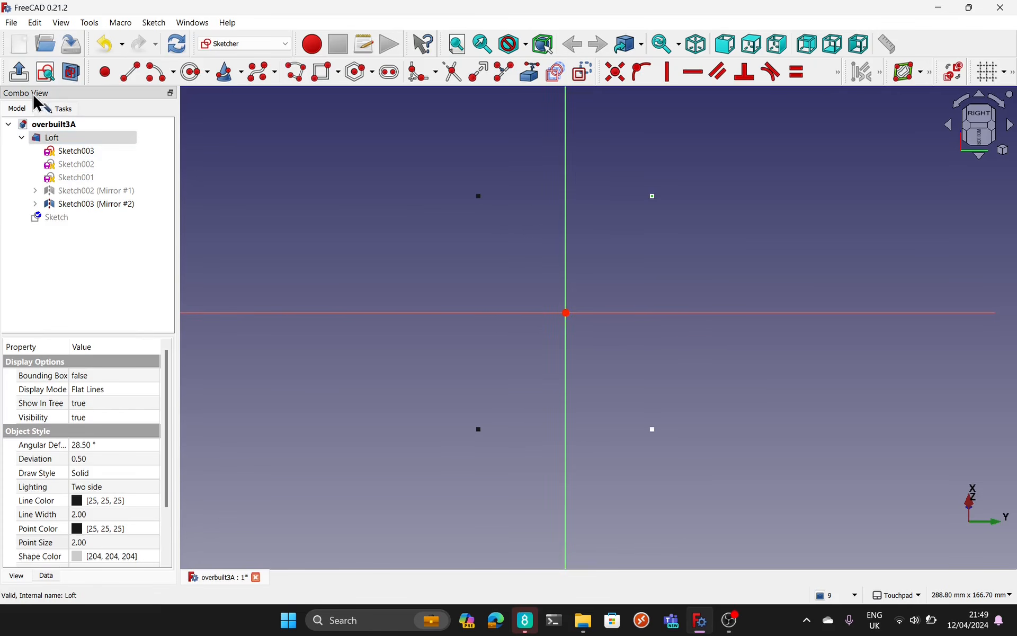
Step: Leave the empty sketch and set its Map Reversed property to true
{"action": "left_click", "coordinate": [46, 108]}
{"action": "left_click", "coordinate": [89, 137]}
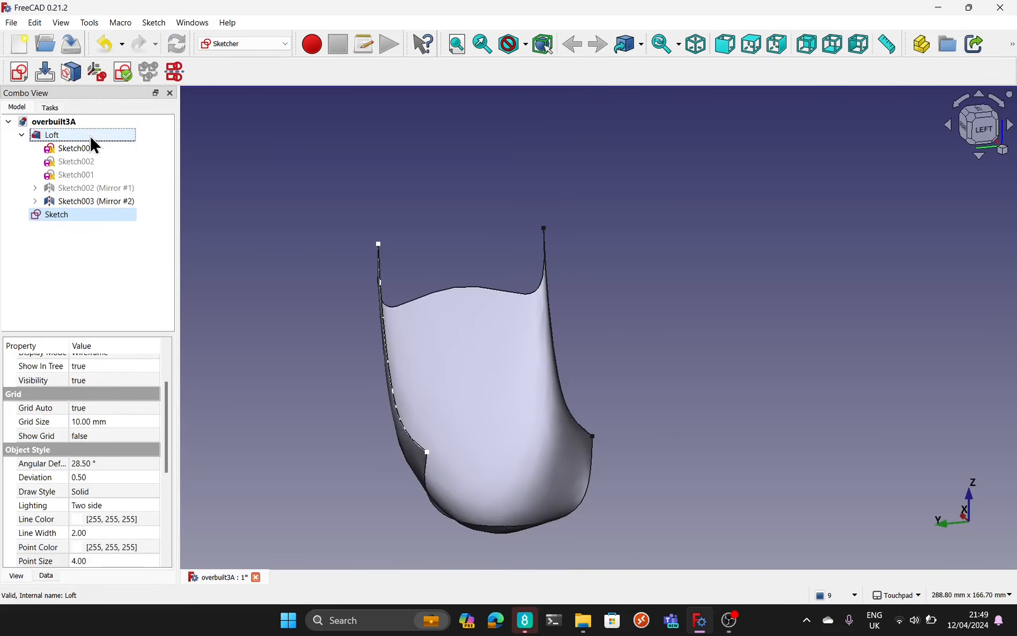
{"action": "mouse_move", "coordinate": [711, 352]}
{"action": "left_mouse_down"}
{"action": "mouse_move", "coordinate": [604, 297]}
{"action": "mouse_move", "coordinate": [694, 312]}
{"action": "mouse_move", "coordinate": [710, 343]}
{"action": "left_mouse_up"}
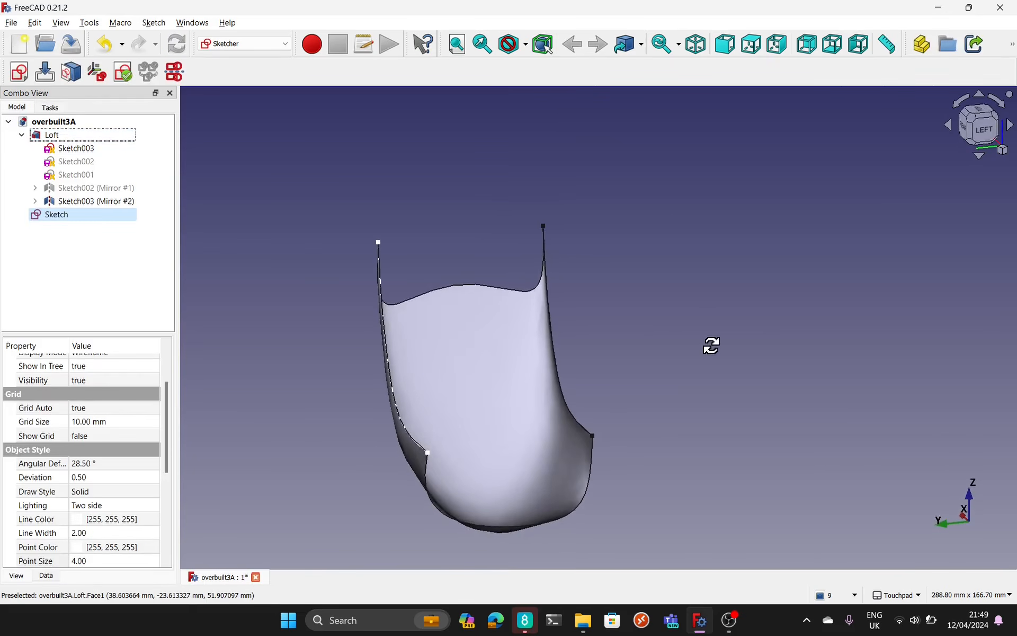
{"action": "left_click", "coordinate": [47, 214]}
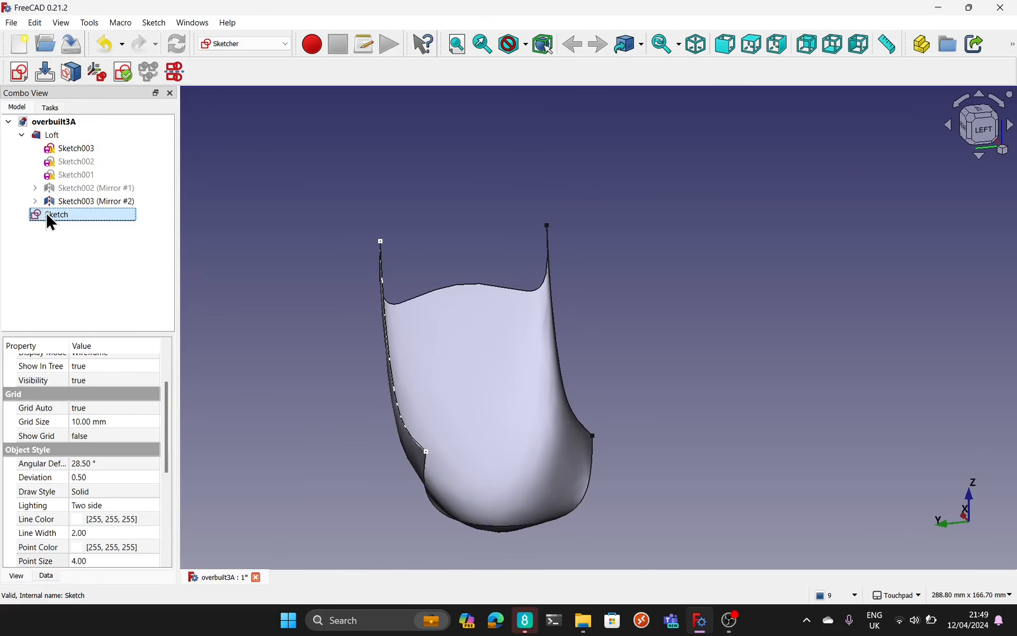
{"action": "left_click", "coordinate": [45, 578]}
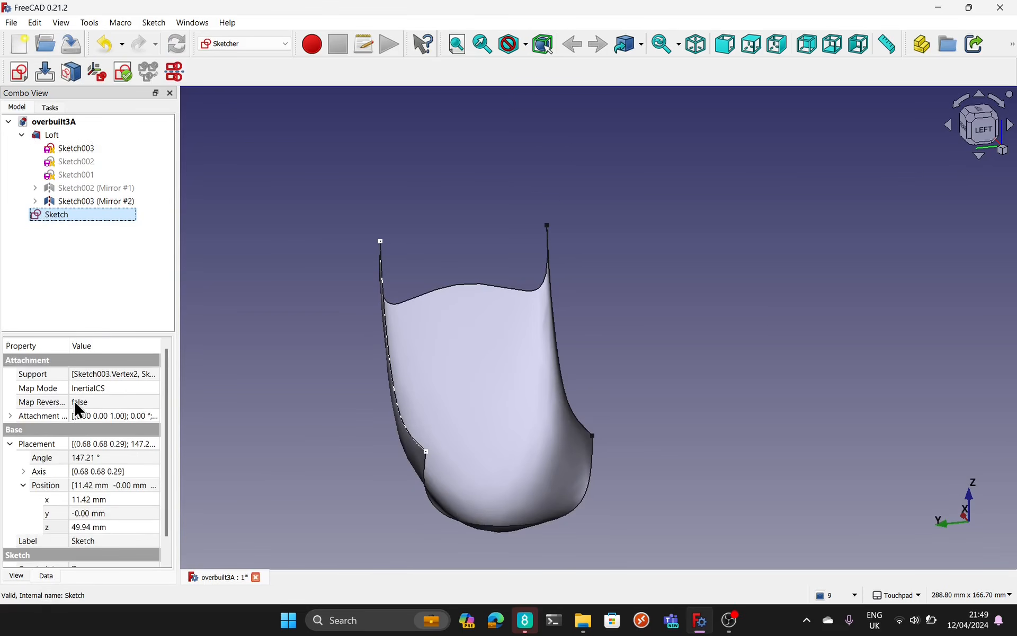
{"action": "left_click_drag", "start_coordinate": [68, 343], "coordinate": [86, 343]}
{"action": "left_click", "coordinate": [113, 402]}
{"action": "left_click", "coordinate": [113, 403]}
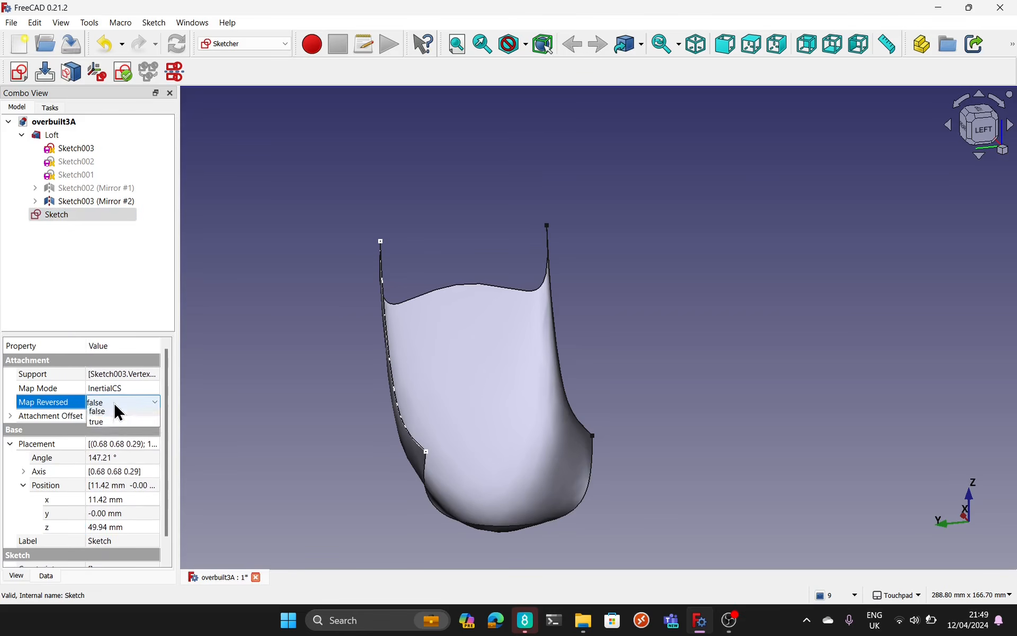
{"action": "left_click", "coordinate": [110, 424]}
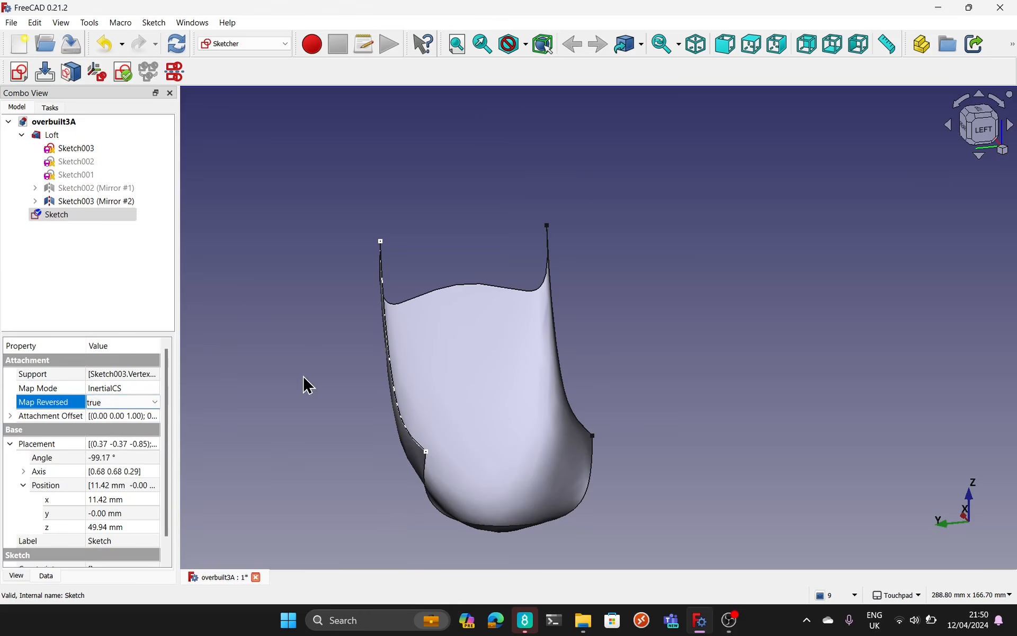
Step: Reopen the sketch for editing and align the view perpendicular to its plane
{"action": "double_click", "coordinate": [59, 215]}
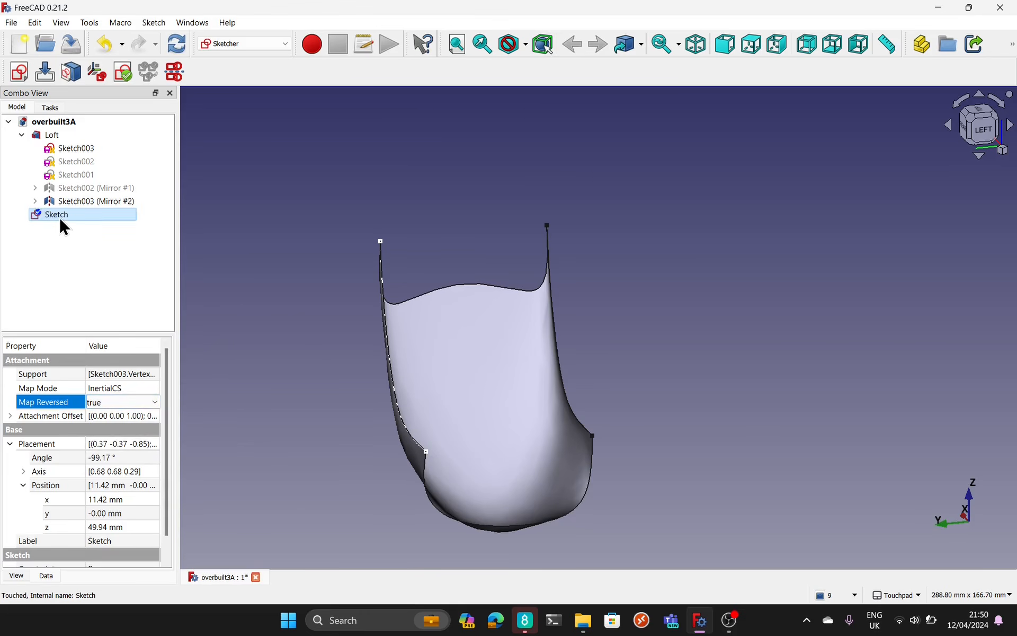
{"action": "mouse_move", "coordinate": [472, 254]}
{"action": "middle_mouse_down"}
{"action": "mouse_move", "coordinate": [636, 273]}
{"action": "mouse_move", "coordinate": [779, 272]}
{"action": "mouse_move", "coordinate": [601, 271]}
{"action": "mouse_move", "coordinate": [418, 253]}
{"action": "middle_mouse_up"}
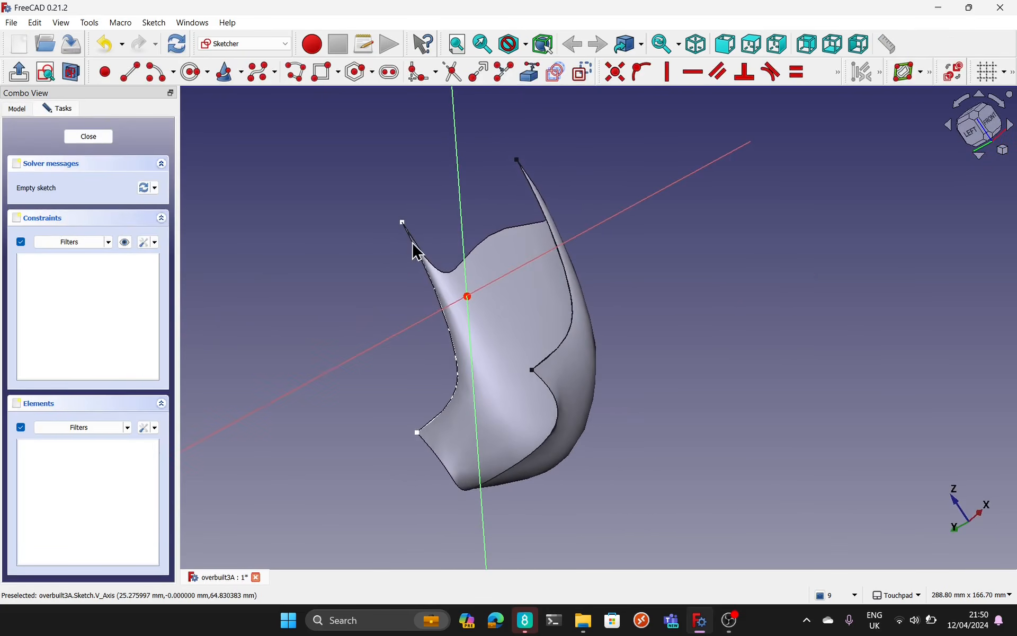
{"action": "left_click", "coordinate": [45, 73]}
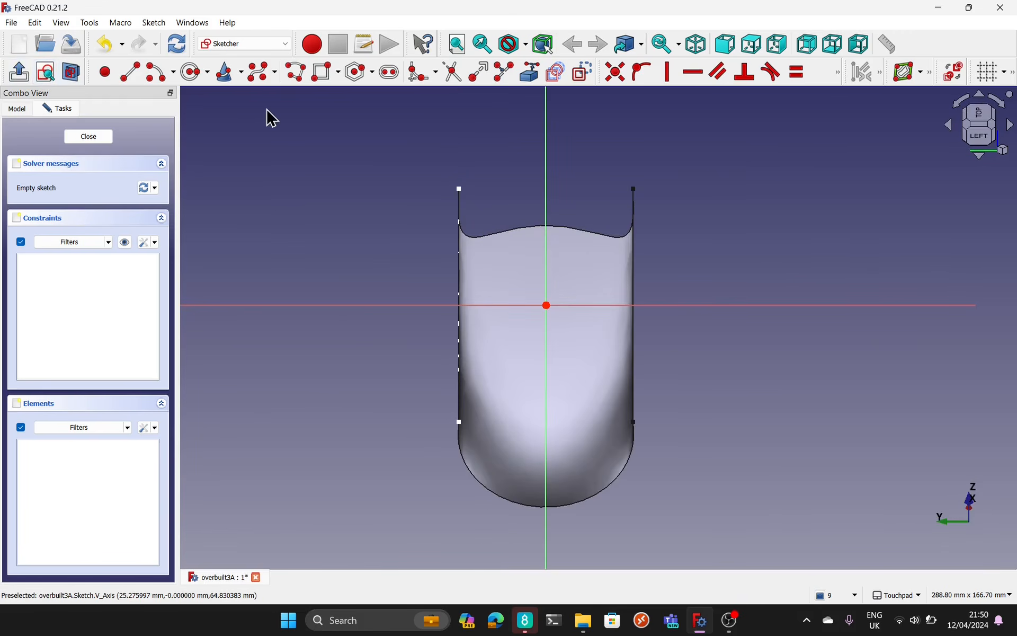
{"action": "left_click", "coordinate": [377, 164]}
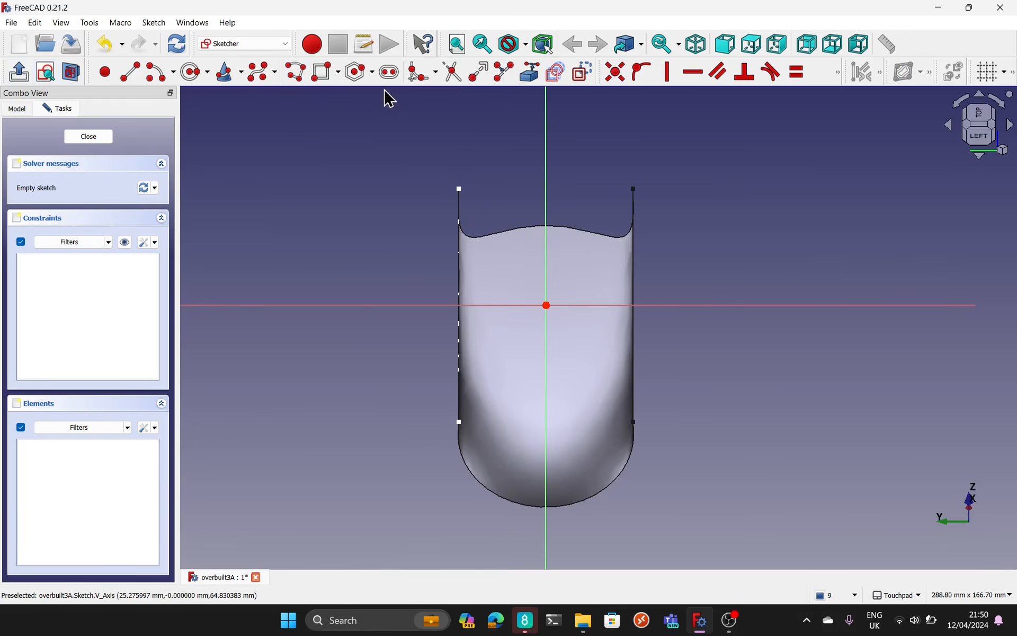
Step: Draw a vertical slot about 63 mm long with both end centres on the vertical axis, and delete its redundant vertical constraint
{"action": "left_click", "coordinate": [390, 71]}
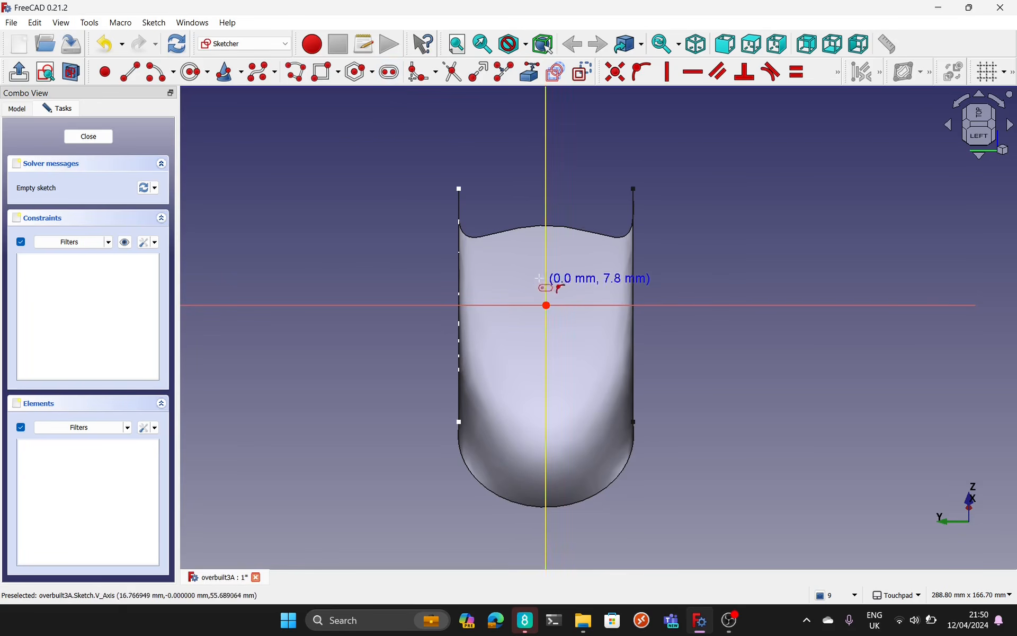
{"action": "left_click", "coordinate": [547, 250]}
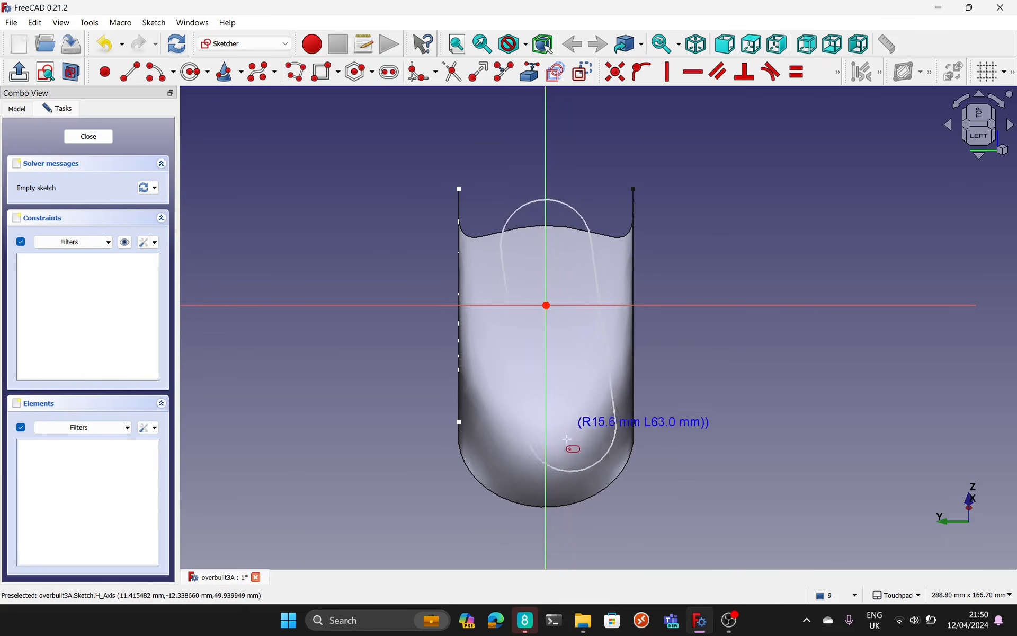
{"action": "left_click", "coordinate": [547, 449]}
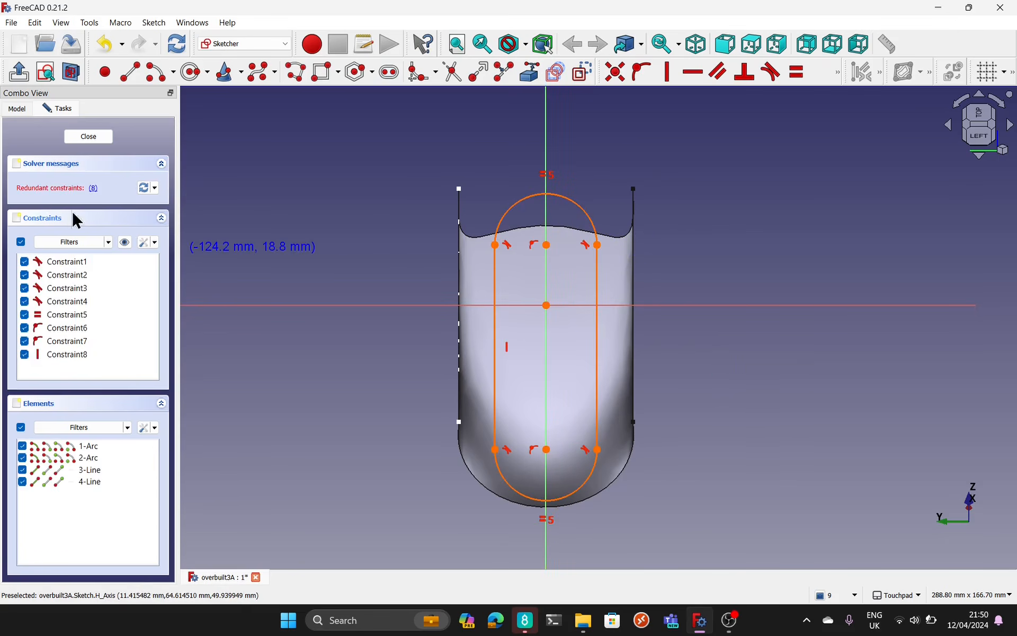
{"action": "left_click", "coordinate": [95, 189]}
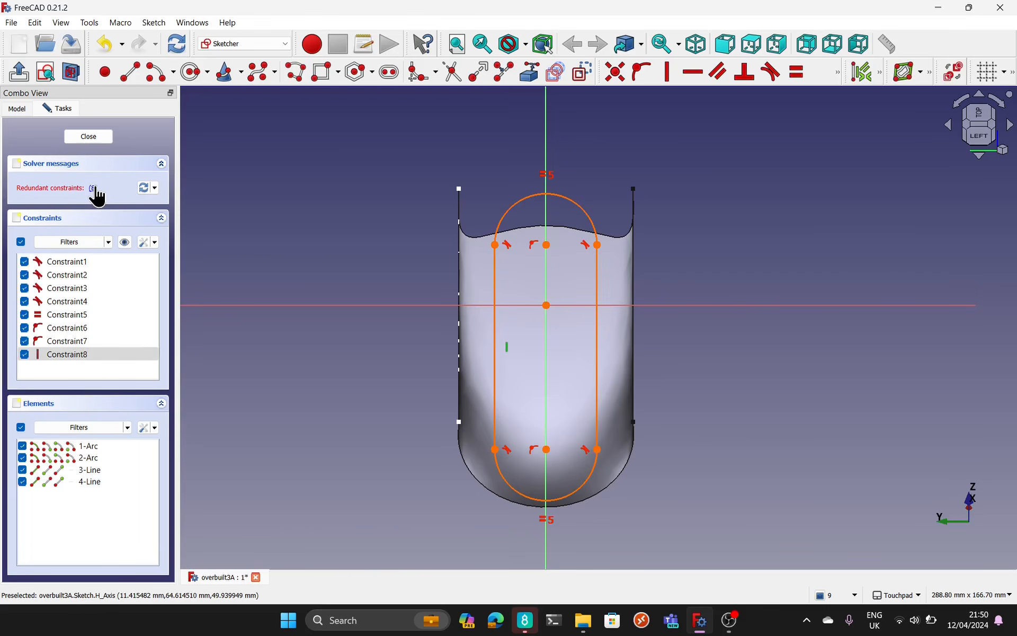
{"action": "key", "text": "Delete"}
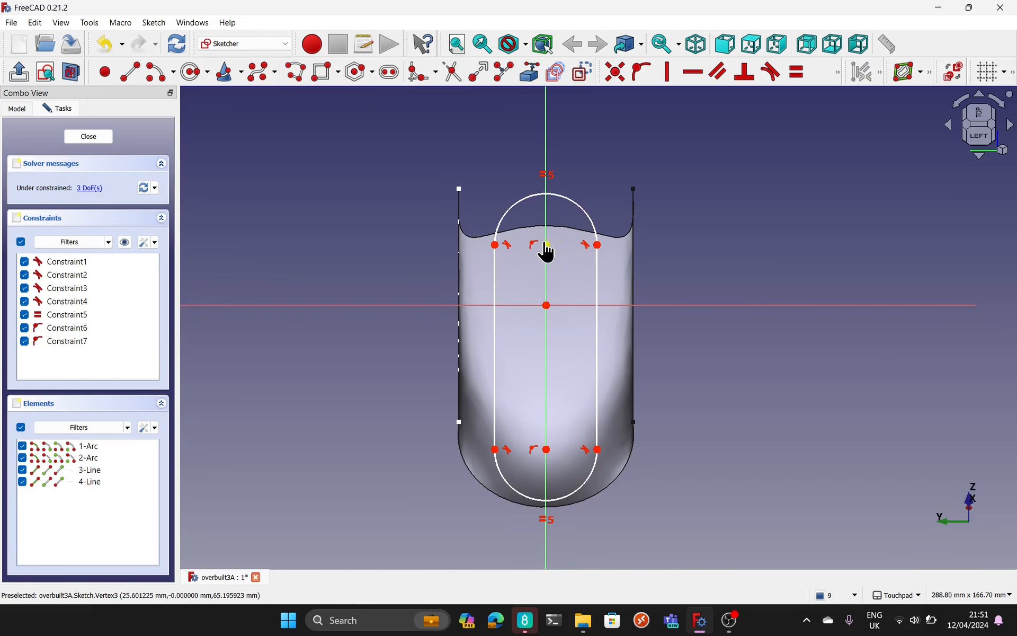
Step: Move the slot's end centres down along the vertical axis so it fits inside the Loft's outline, and close the sketch
{"action": "left_click_drag", "start_coordinate": [547, 247], "coordinate": [548, 285]}
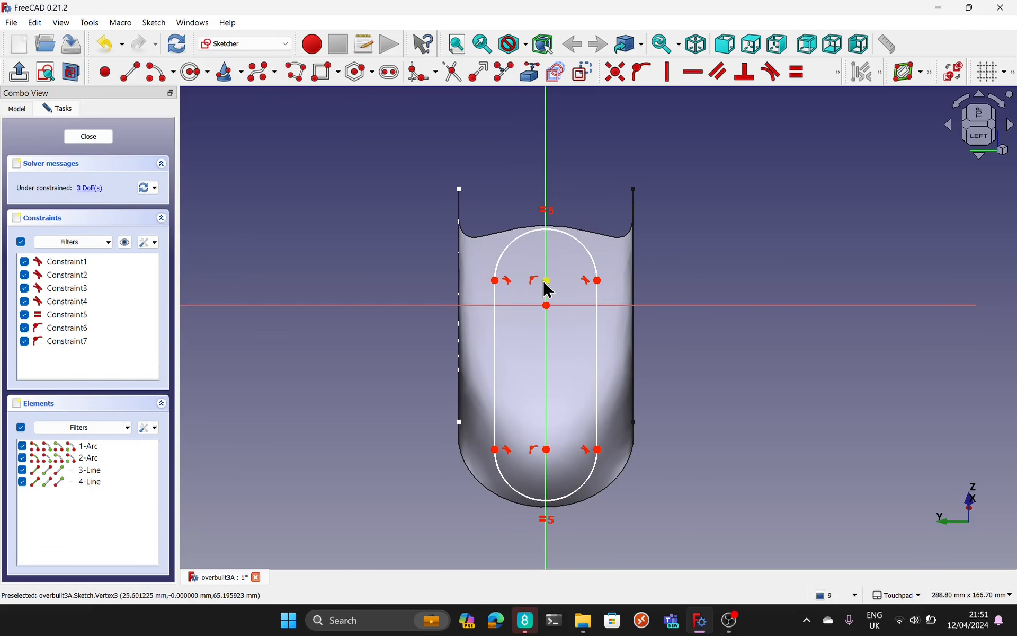
{"action": "left_click_drag", "start_coordinate": [546, 453], "coordinate": [547, 459]}
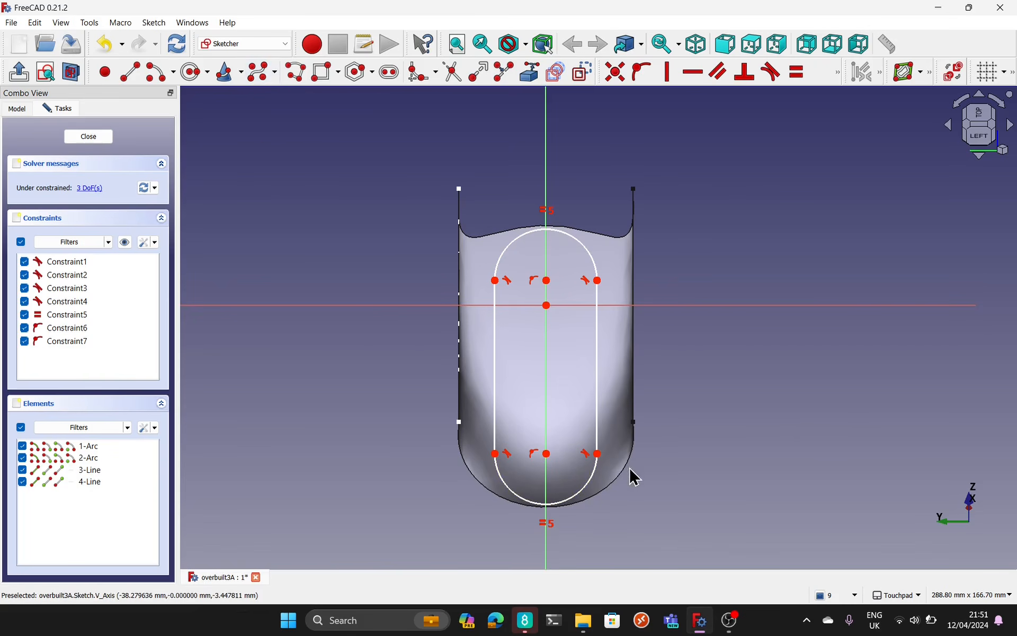
{"action": "left_click", "coordinate": [88, 136]}
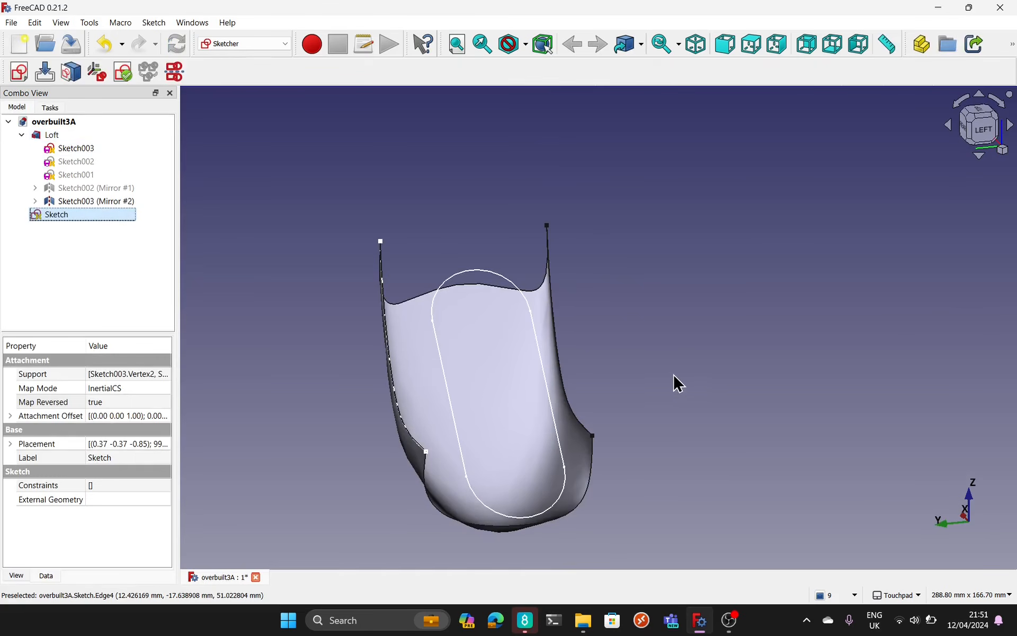
{"action": "middle_click_drag", "start_coordinate": [678, 382], "coordinate": [635, 418]}
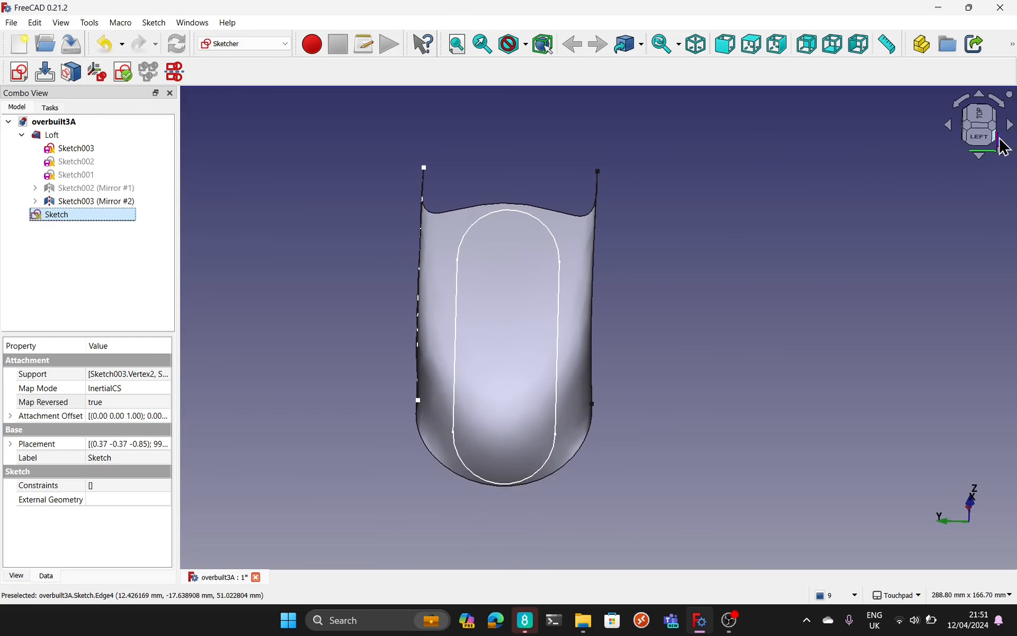
{"action": "left_click", "coordinate": [983, 132]}
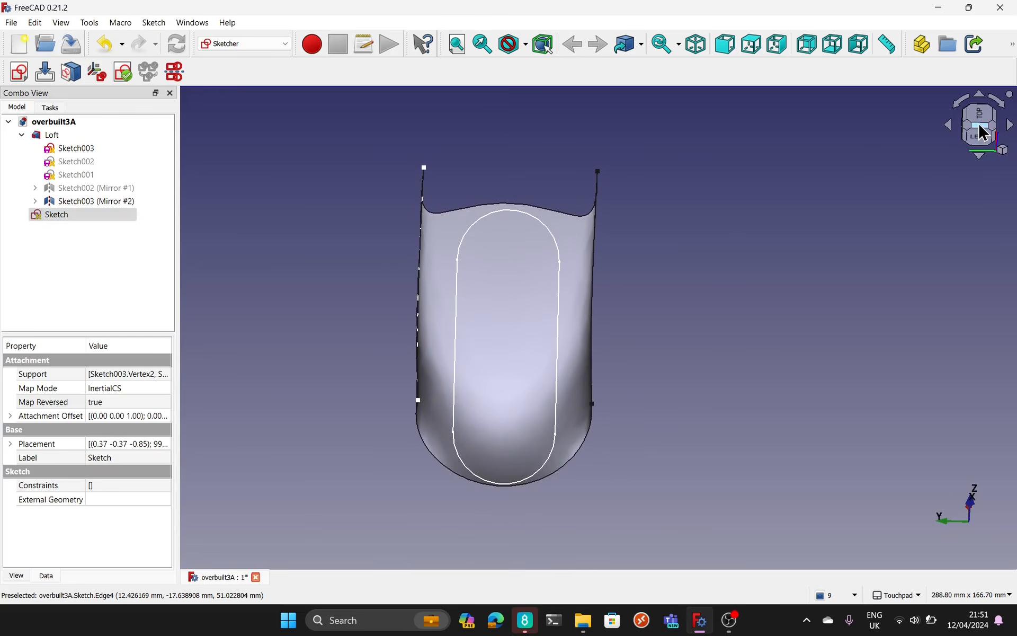
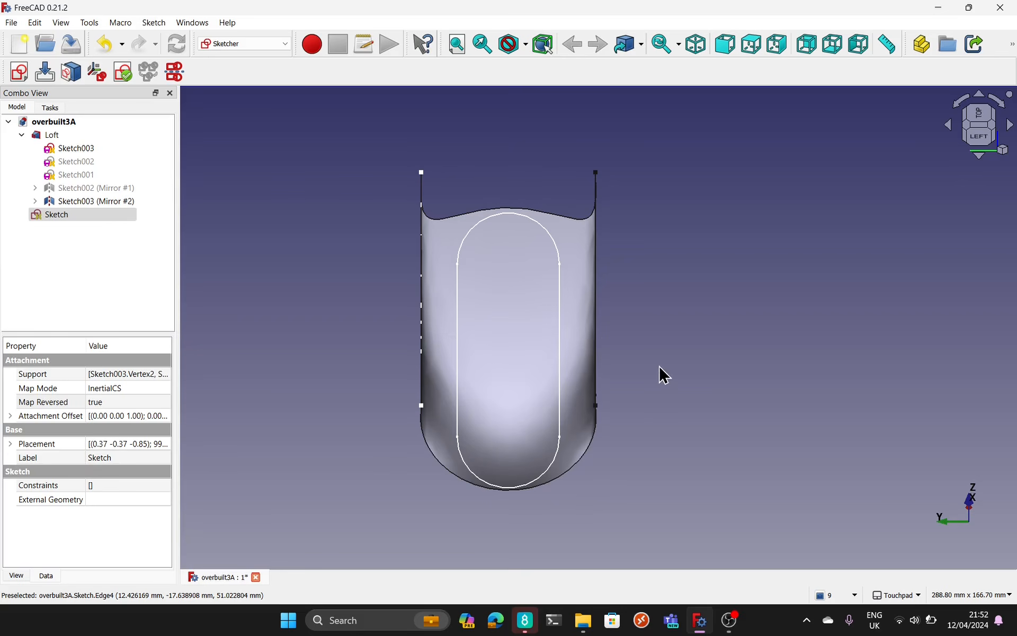
Step: Switch to the Draft workbench and display the program window in full screen
{"action": "mouse_move", "coordinate": [659, 366]}
{"action": "left_mouse_down", "text": "alt"}
{"action": "mouse_move", "coordinate": [661, 403]}
{"action": "mouse_move", "coordinate": [717, 402]}
{"action": "mouse_move", "coordinate": [769, 343]}
{"action": "mouse_move", "coordinate": [786, 279]}
{"action": "mouse_move", "coordinate": [724, 263]}
{"action": "mouse_move", "coordinate": [613, 297]}
{"action": "mouse_move", "coordinate": [538, 304]}
{"action": "mouse_move", "coordinate": [647, 347]}
{"action": "mouse_move", "coordinate": [633, 351]}
{"action": "mouse_move", "coordinate": [571, 273]}
{"action": "left_mouse_up", "text": "alt"}
{"action": "mouse_move", "coordinate": [670, 240]}
{"action": "left_mouse_down", "text": "alt"}
{"action": "mouse_move", "coordinate": [709, 261]}
{"action": "mouse_move", "coordinate": [679, 243]}
{"action": "mouse_move", "coordinate": [682, 254]}
{"action": "mouse_move", "coordinate": [675, 243]}
{"action": "mouse_move", "coordinate": [662, 258]}
{"action": "left_mouse_up", "text": "alt"}
{"action": "left_click", "coordinate": [250, 44]}
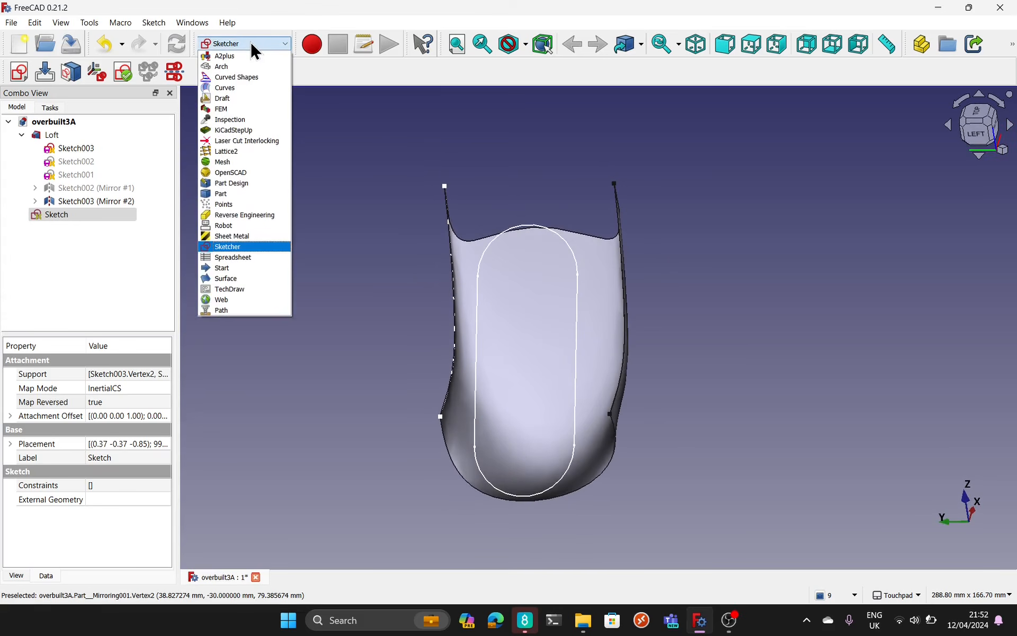
{"action": "left_click", "coordinate": [243, 98]}
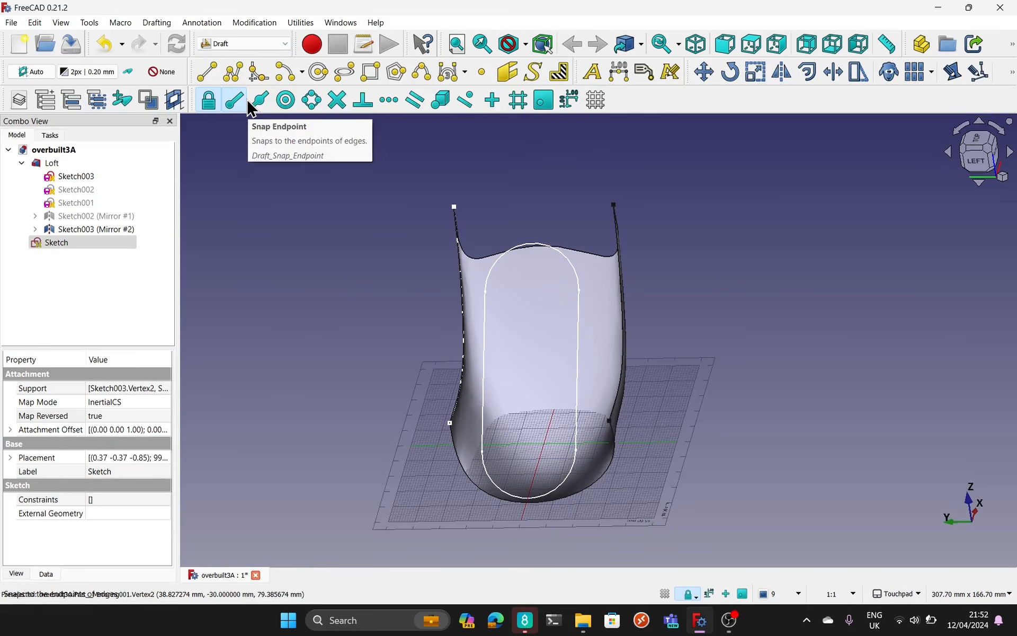
{"action": "left_click", "coordinate": [61, 24]}
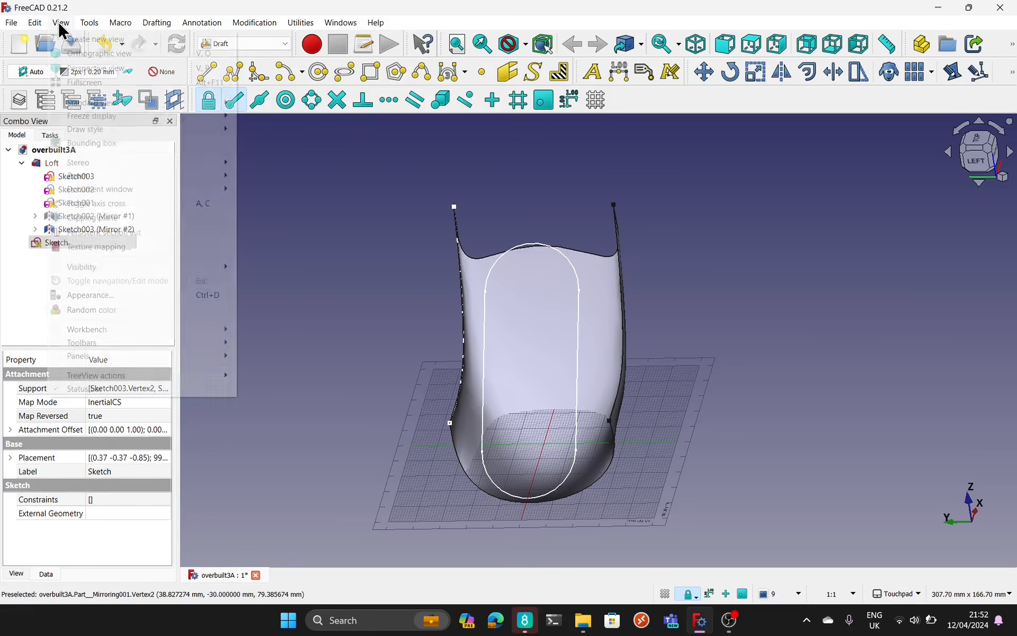
{"action": "left_click", "coordinate": [88, 84]}
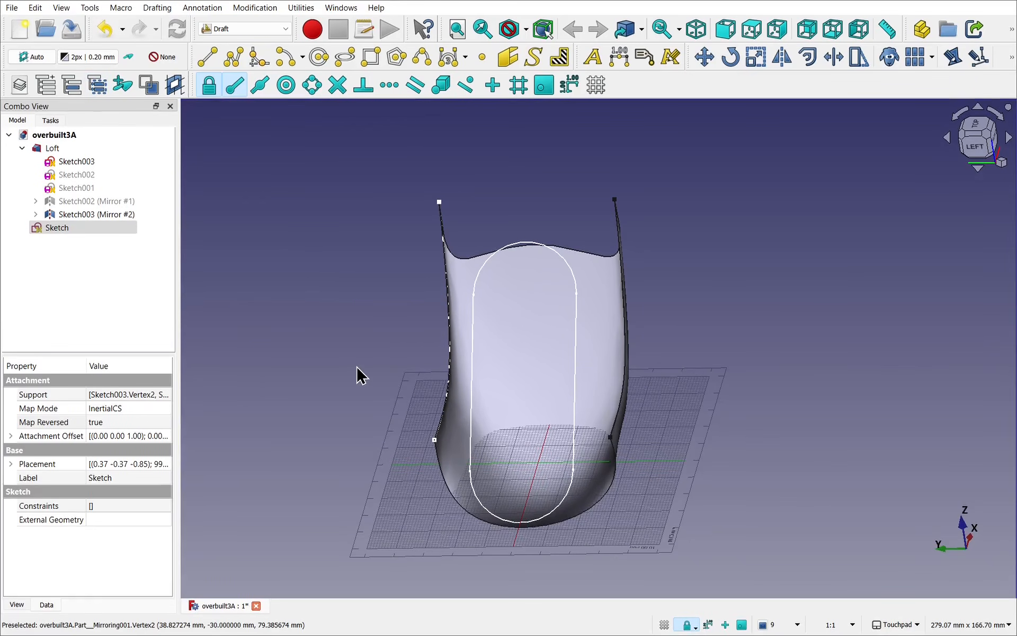
Step: Examine how the slot outline lies relative to the Loft and the Draft grid from oblique angles and from the top
{"action": "left_click_drag", "start_coordinate": [378, 343], "coordinate": [462, 343], "text": "alt"}
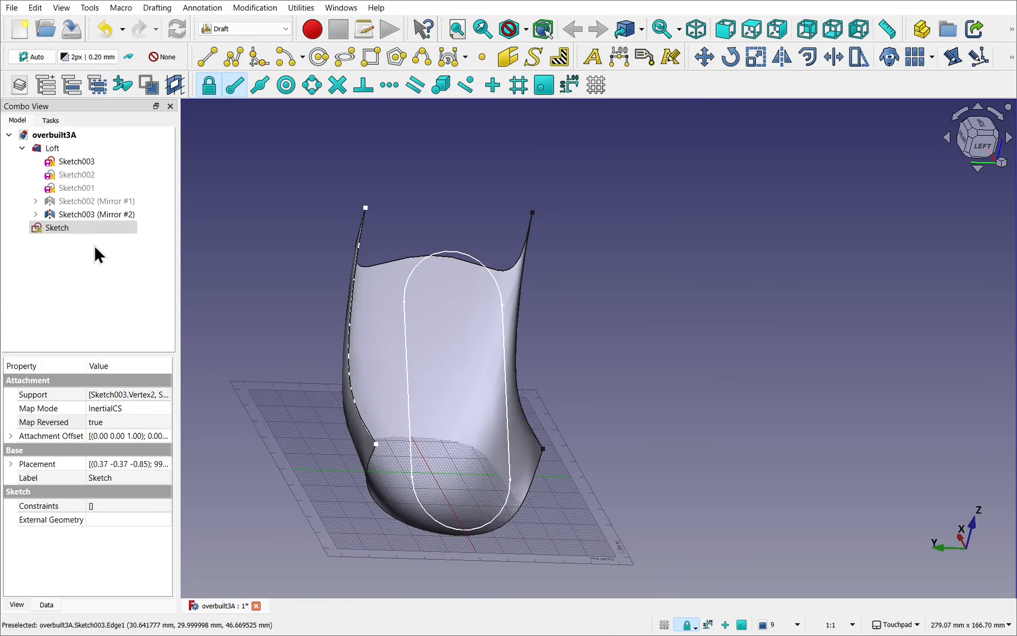
{"action": "left_click_drag", "start_coordinate": [774, 386], "coordinate": [739, 361], "text": "alt"}
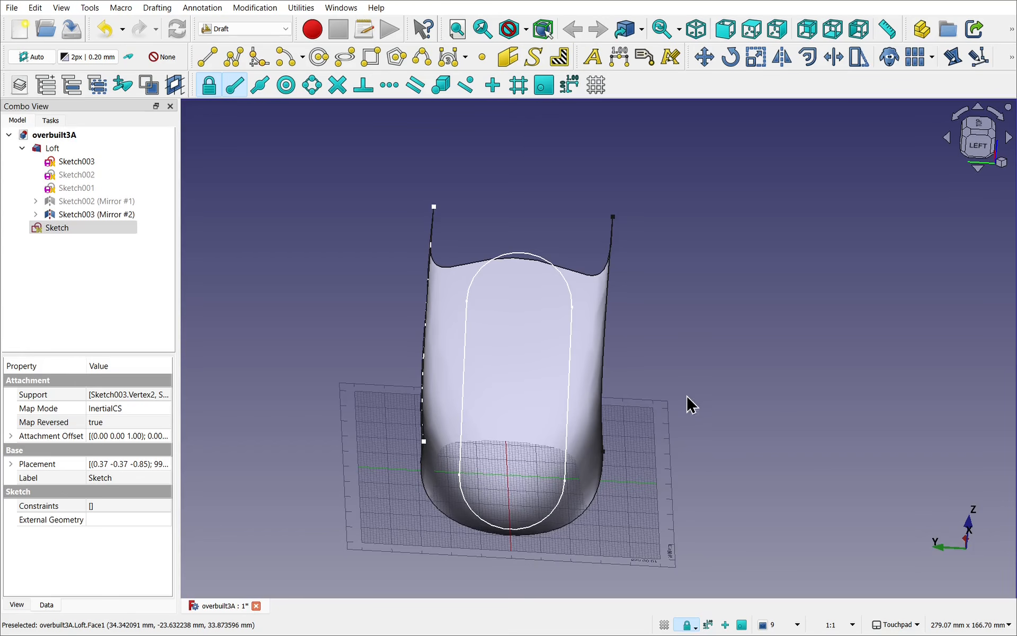
{"action": "left_click_drag", "start_coordinate": [691, 406], "coordinate": [243, 403], "text": "alt"}
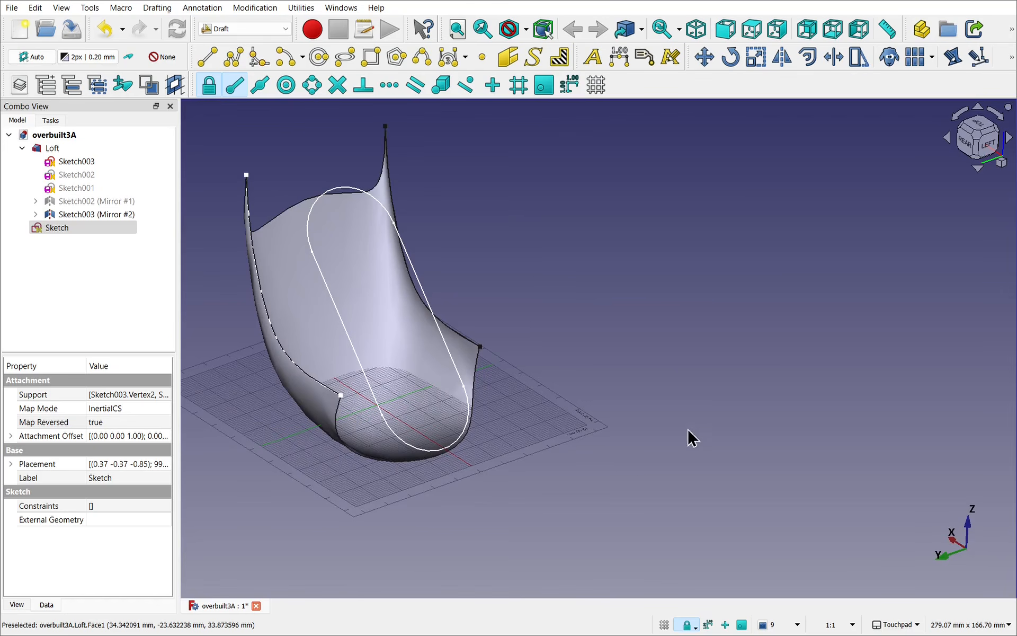
{"action": "left_click", "coordinate": [977, 126]}
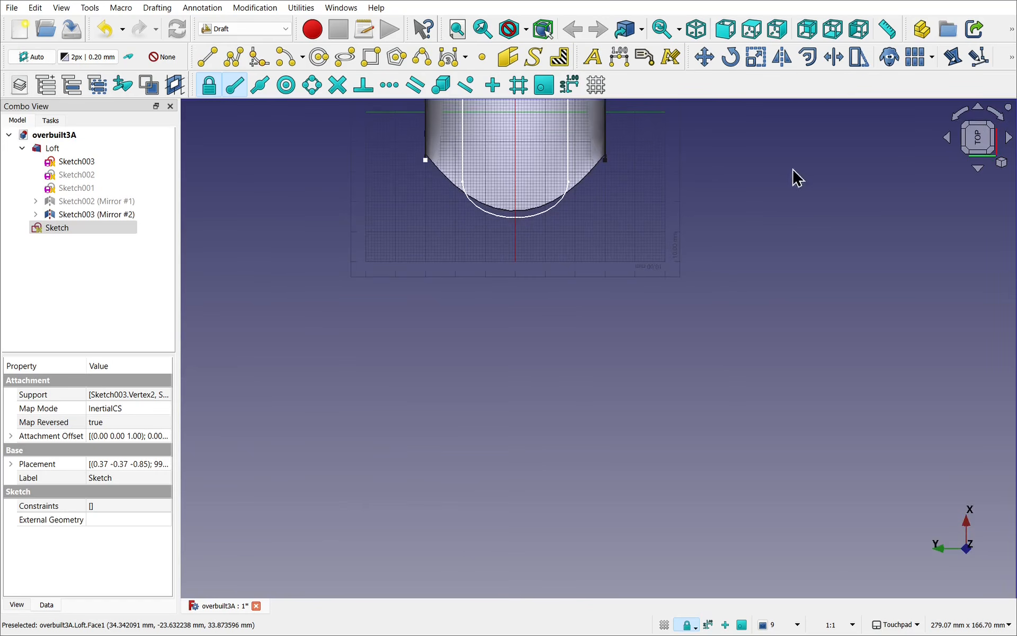
{"action": "middle_click_drag", "start_coordinate": [693, 173], "coordinate": [689, 466], "text": "shift"}
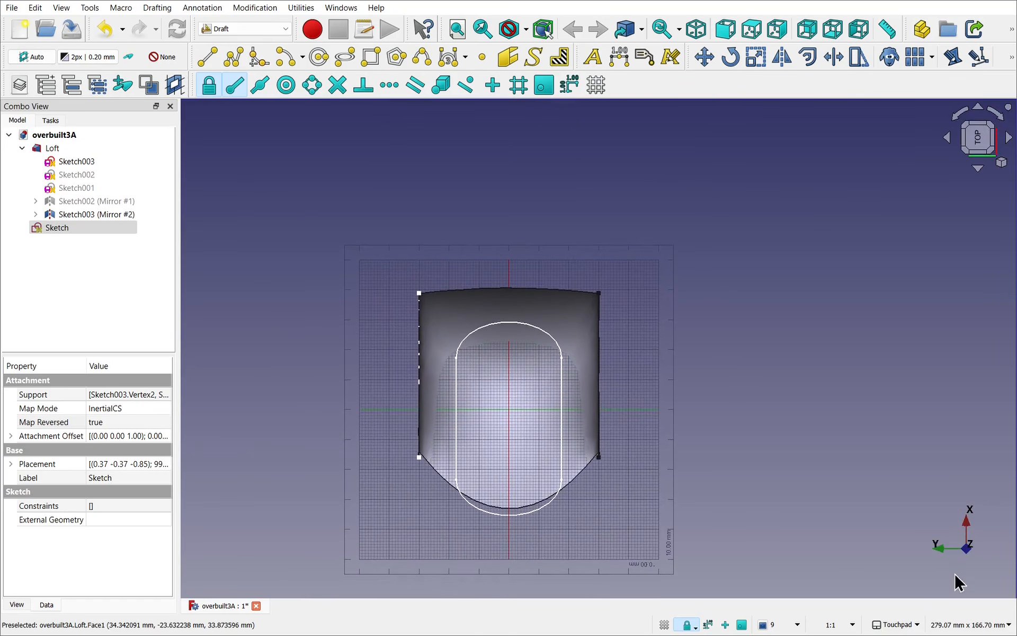
{"action": "left_click", "coordinate": [995, 116]}
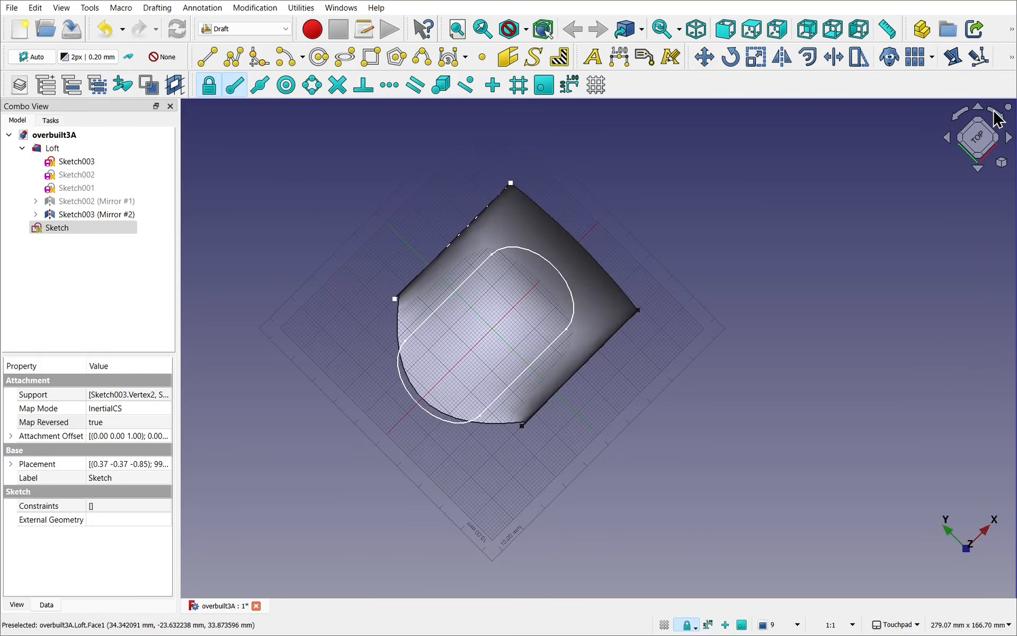
{"action": "left_click", "coordinate": [996, 118]}
{"action": "middle_click_drag", "start_coordinate": [908, 432], "coordinate": [918, 572], "text": "shift"}
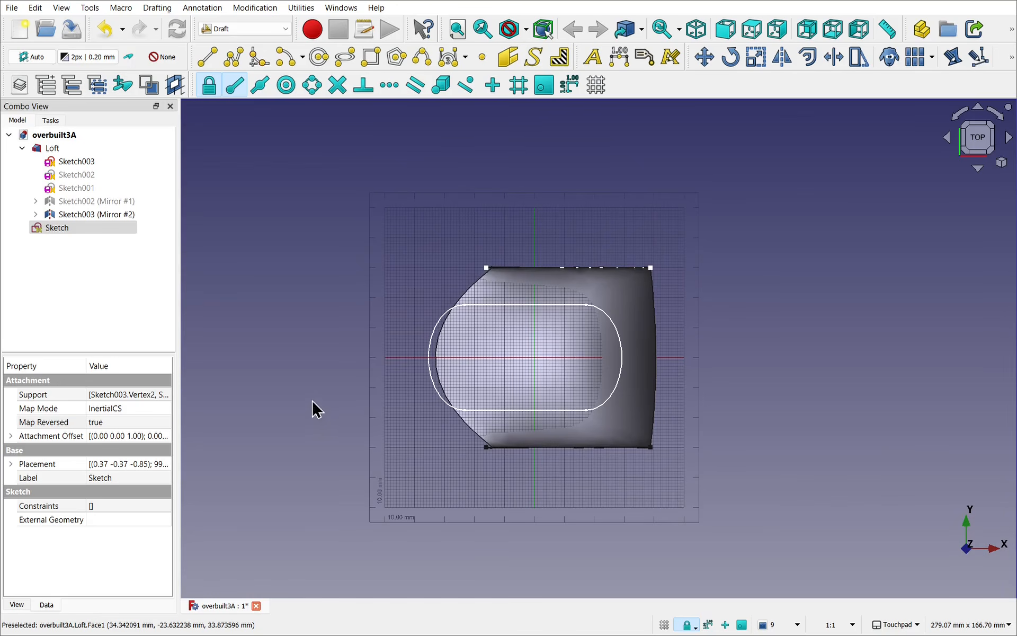
{"action": "mouse_move", "coordinate": [546, 344]}
{"action": "middle_mouse_down", "text": "alt"}
{"action": "mouse_move", "coordinate": [572, 269]}
{"action": "mouse_move", "coordinate": [562, 234]}
{"action": "mouse_move", "coordinate": [606, 325]}
{"action": "mouse_move", "coordinate": [500, 413]}
{"action": "mouse_move", "coordinate": [600, 471]}
{"action": "mouse_move", "coordinate": [708, 481]}
{"action": "mouse_move", "coordinate": [487, 342]}
{"action": "middle_mouse_up", "text": "alt"}
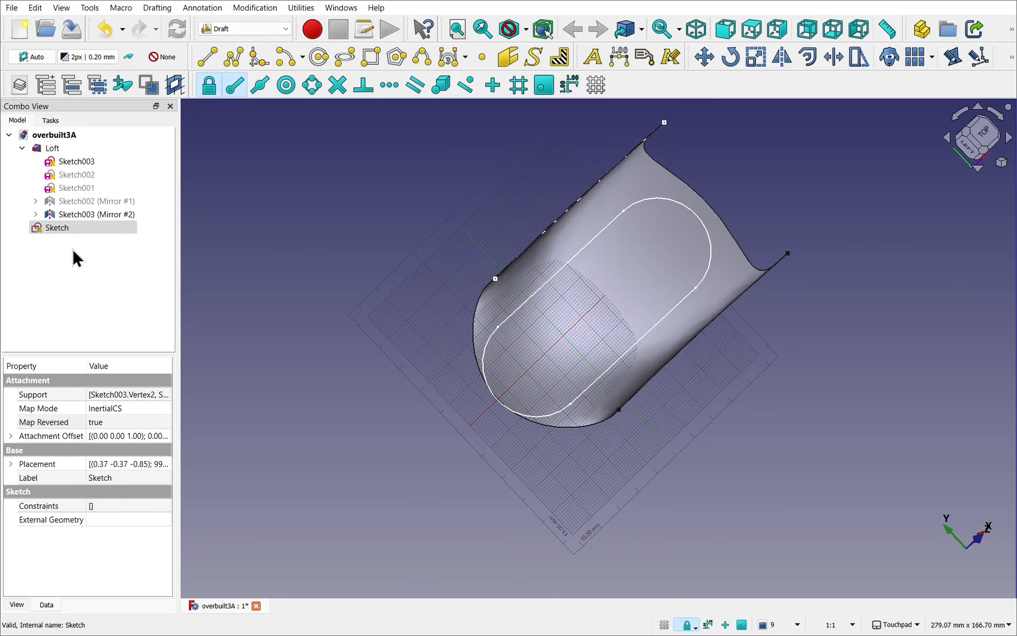
Step: Set the Draft working plane to the plane of the slot sketch
{"action": "left_click", "coordinate": [222, 243]}
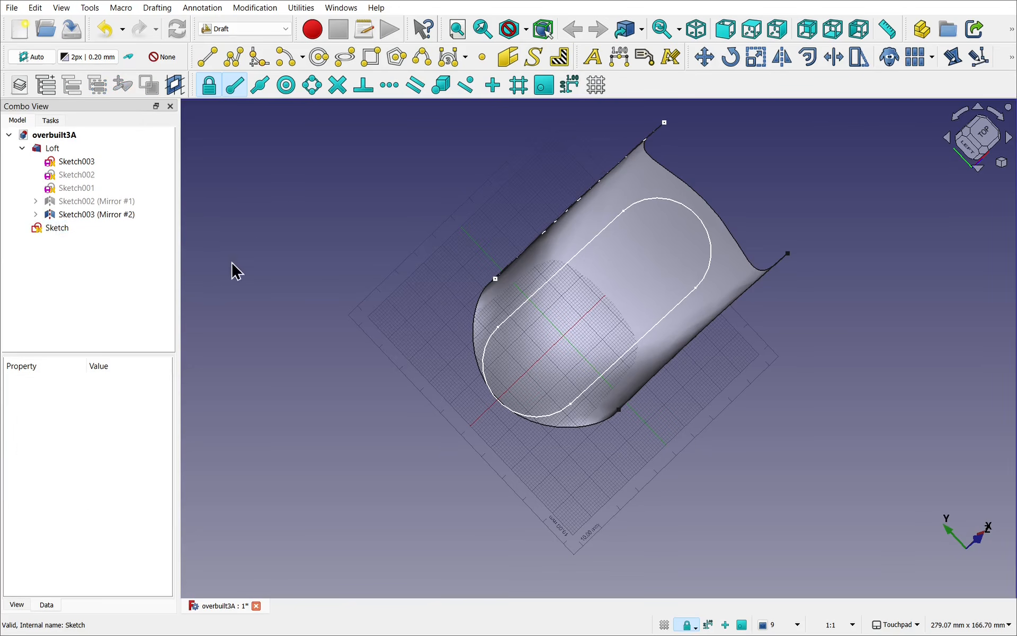
{"action": "left_click", "coordinate": [78, 233]}
{"action": "mouse_move", "coordinate": [577, 492]}
{"action": "left_mouse_down"}
{"action": "mouse_move", "coordinate": [663, 447]}
{"action": "mouse_move", "coordinate": [640, 366]}
{"action": "mouse_move", "coordinate": [613, 423]}
{"action": "mouse_move", "coordinate": [706, 444]}
{"action": "mouse_move", "coordinate": [713, 474]}
{"action": "mouse_move", "coordinate": [592, 524]}
{"action": "left_mouse_up"}
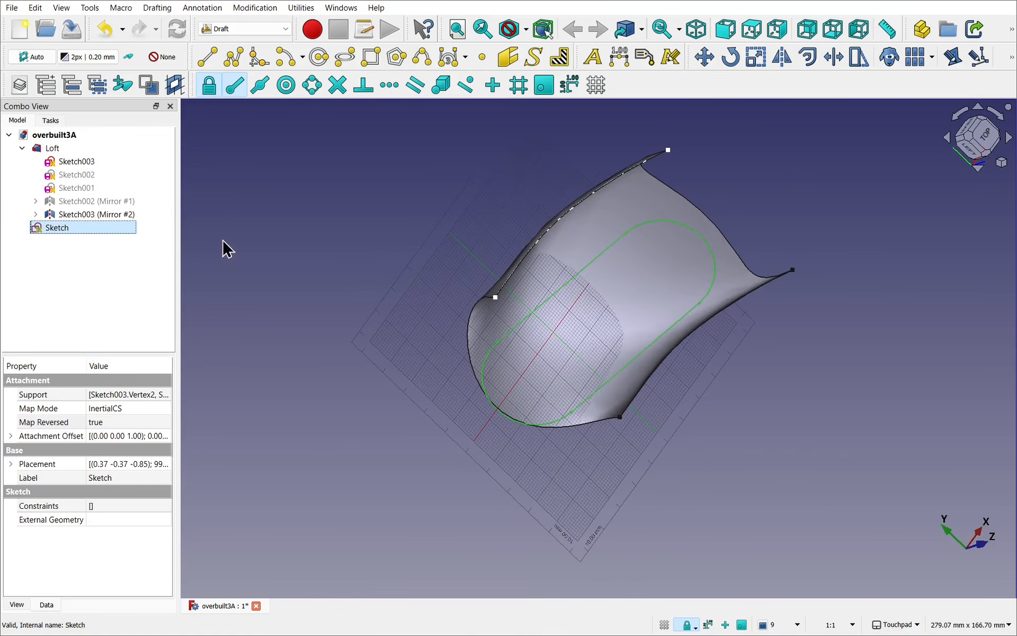
{"action": "left_click", "coordinate": [300, 8]}
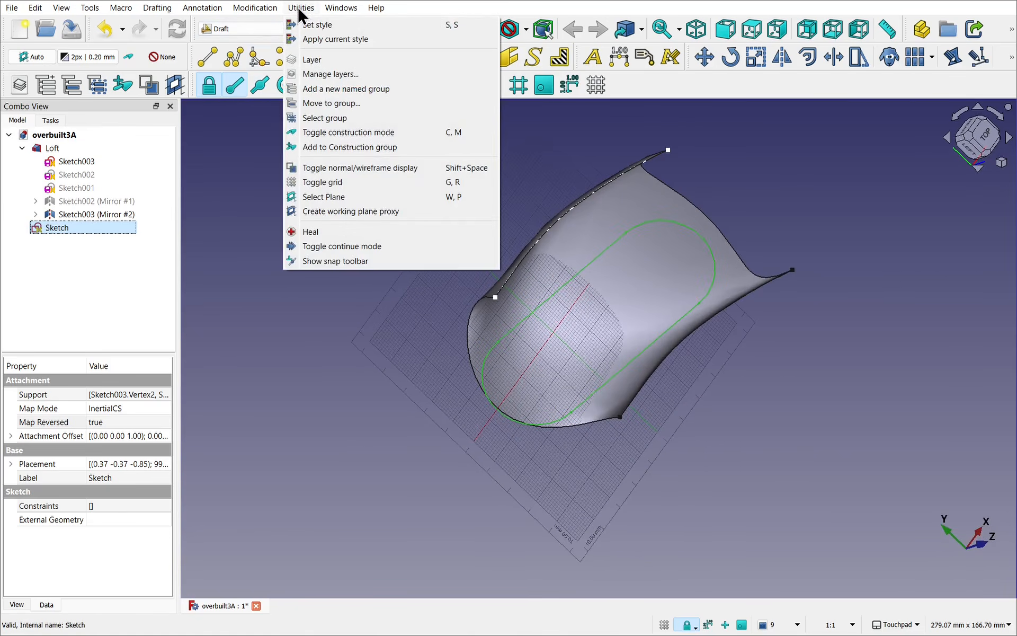
{"action": "left_click", "coordinate": [335, 205]}
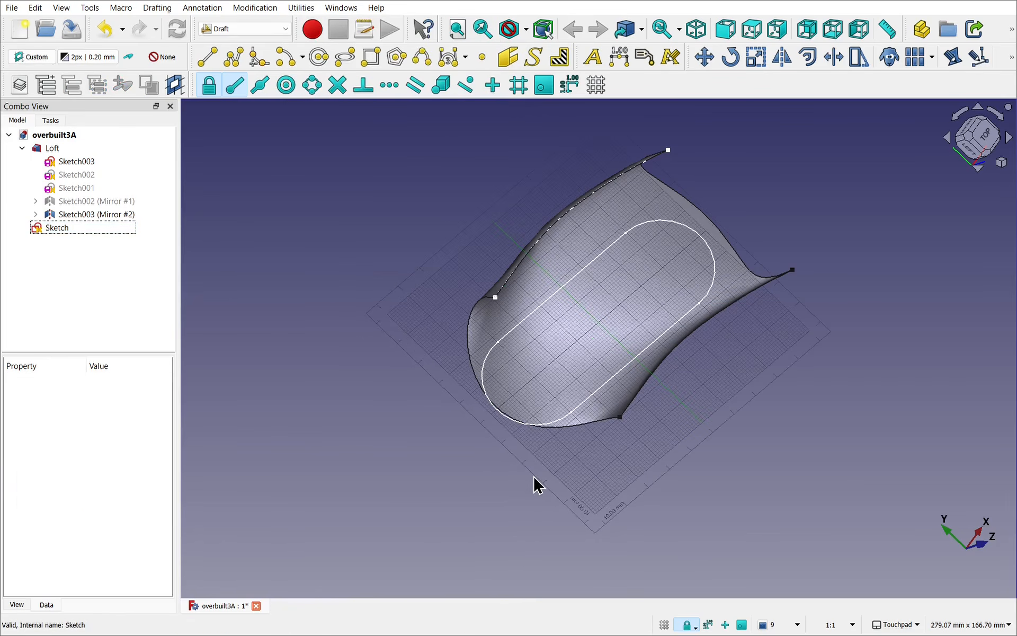
{"action": "middle_click_drag", "start_coordinate": [587, 493], "coordinate": [640, 312]}
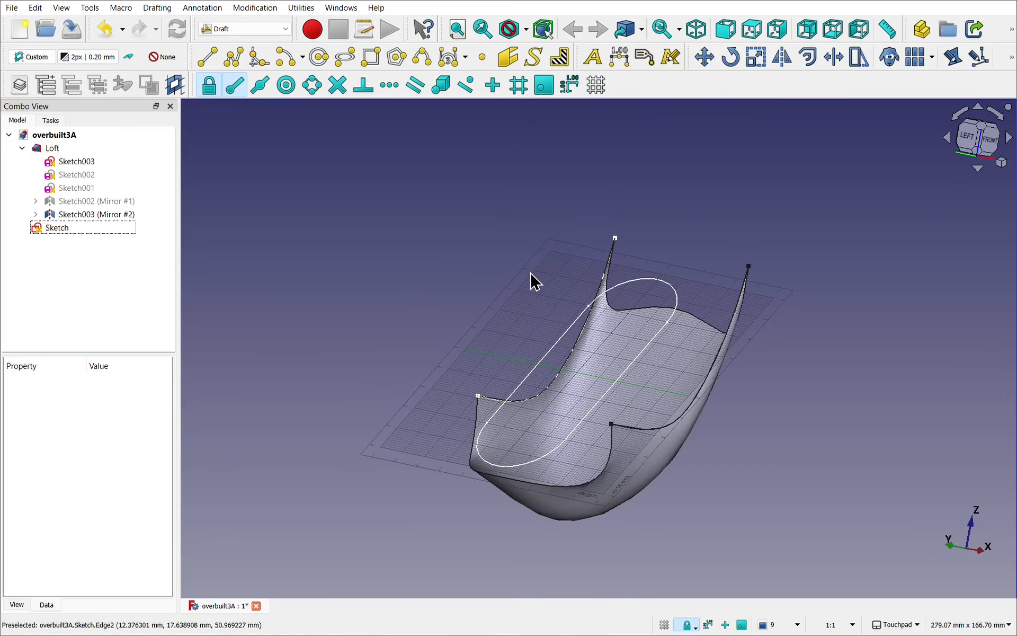
Step: Centre the view on the current working plane and rotate it so the slot stands upright and fills the view
{"action": "left_click", "coordinate": [358, 246]}
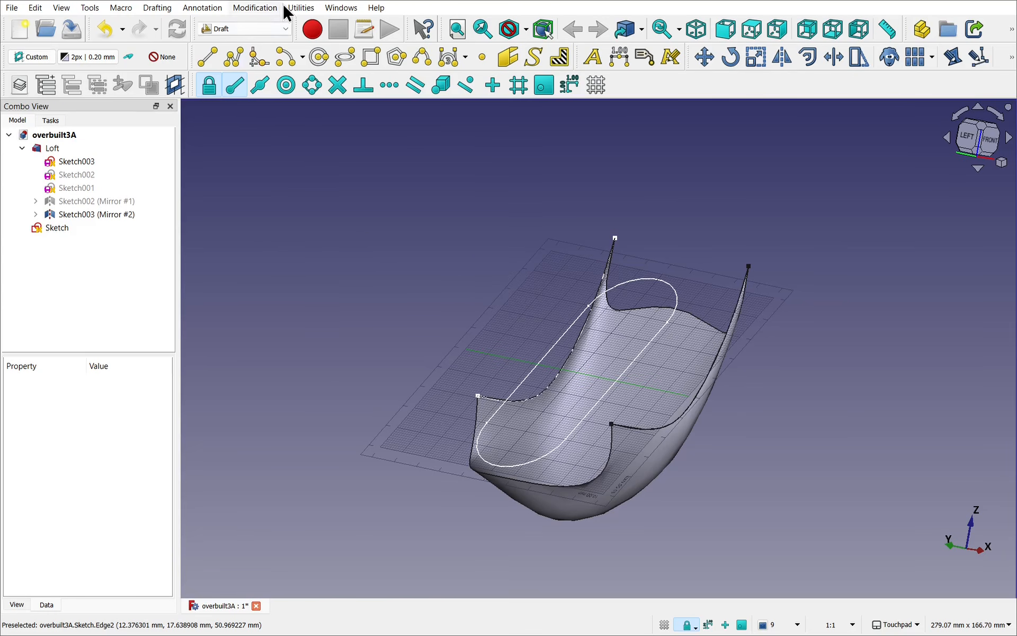
{"action": "left_click", "coordinate": [300, 7]}
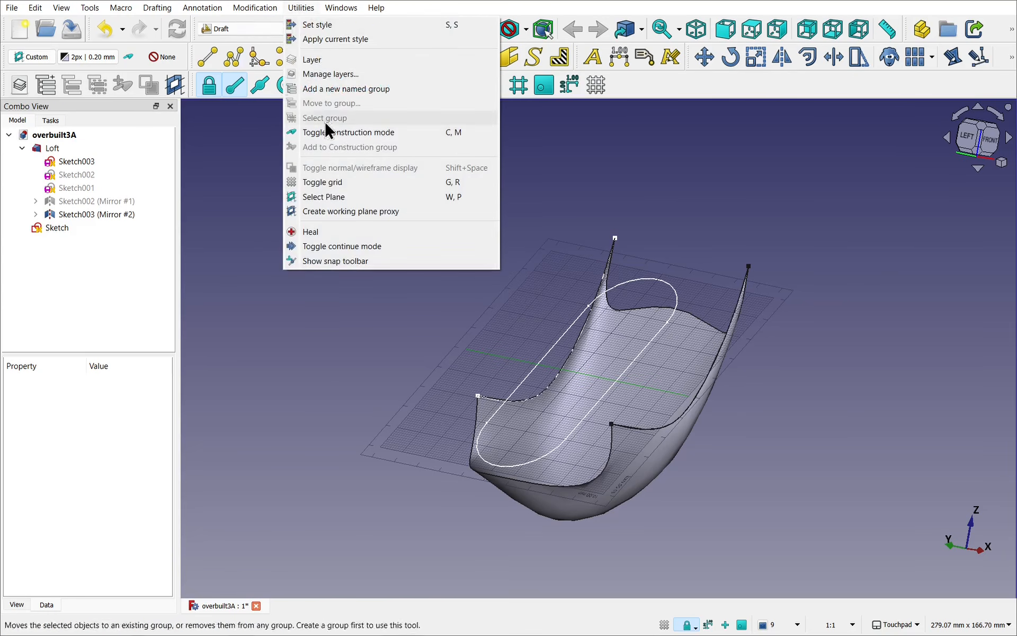
{"action": "left_click", "coordinate": [359, 194]}
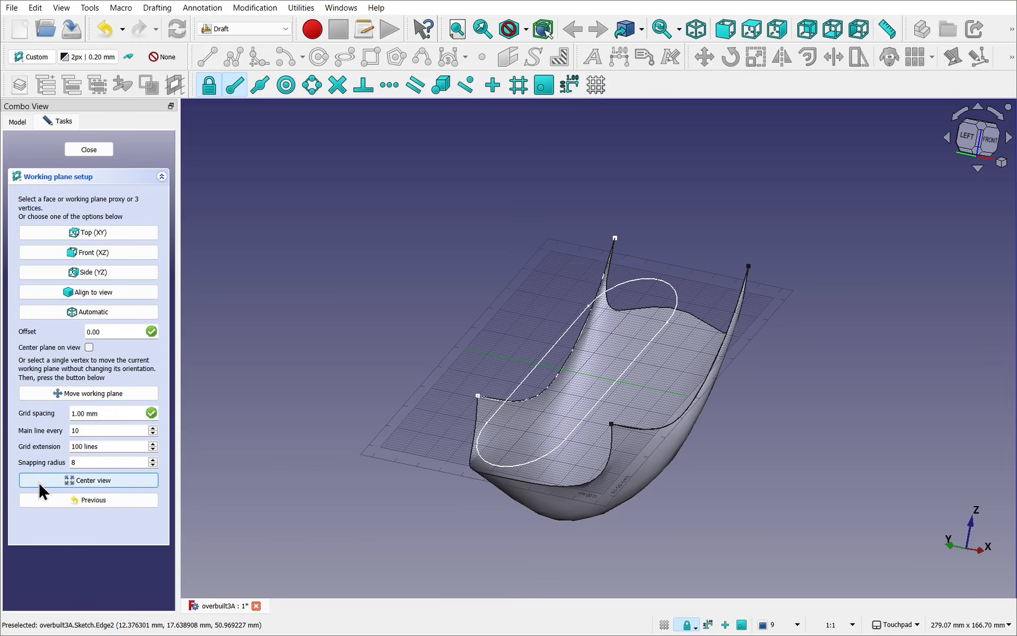
{"action": "left_click", "coordinate": [80, 481]}
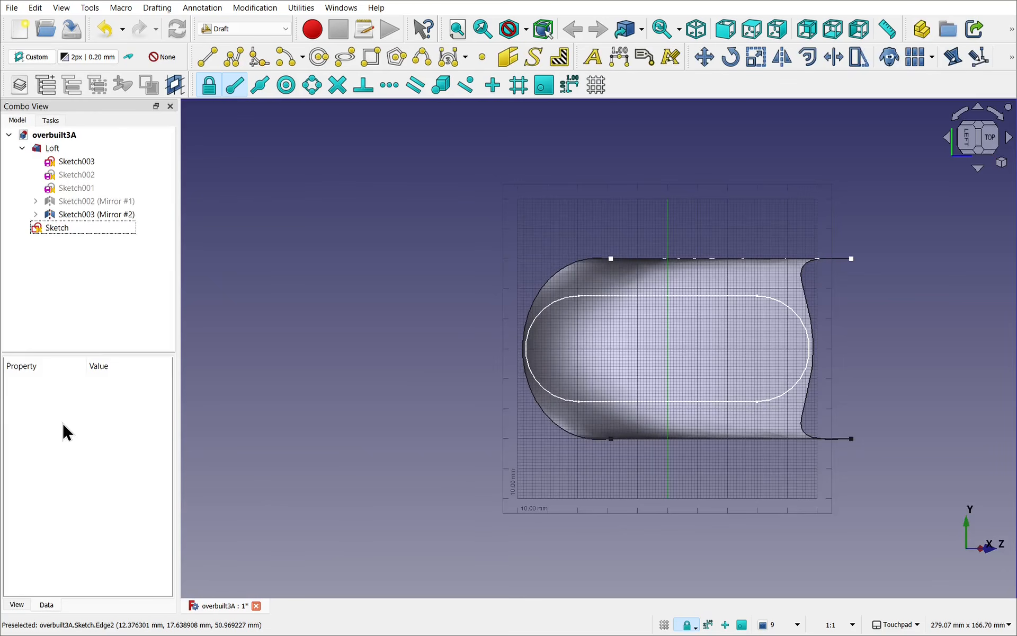
{"action": "mouse_move", "coordinate": [621, 498]}
{"action": "middle_mouse_down"}
{"action": "mouse_move", "coordinate": [438, 484]}
{"action": "mouse_move", "coordinate": [441, 473]}
{"action": "mouse_move", "coordinate": [651, 468]}
{"action": "mouse_move", "coordinate": [482, 490]}
{"action": "mouse_move", "coordinate": [438, 534]}
{"action": "mouse_move", "coordinate": [492, 529]}
{"action": "mouse_move", "coordinate": [483, 499]}
{"action": "mouse_move", "coordinate": [454, 514]}
{"action": "middle_mouse_up"}
{"action": "scroll", "coordinate": [485, 490], "scroll_direction": "up", "scroll_amount": 5}
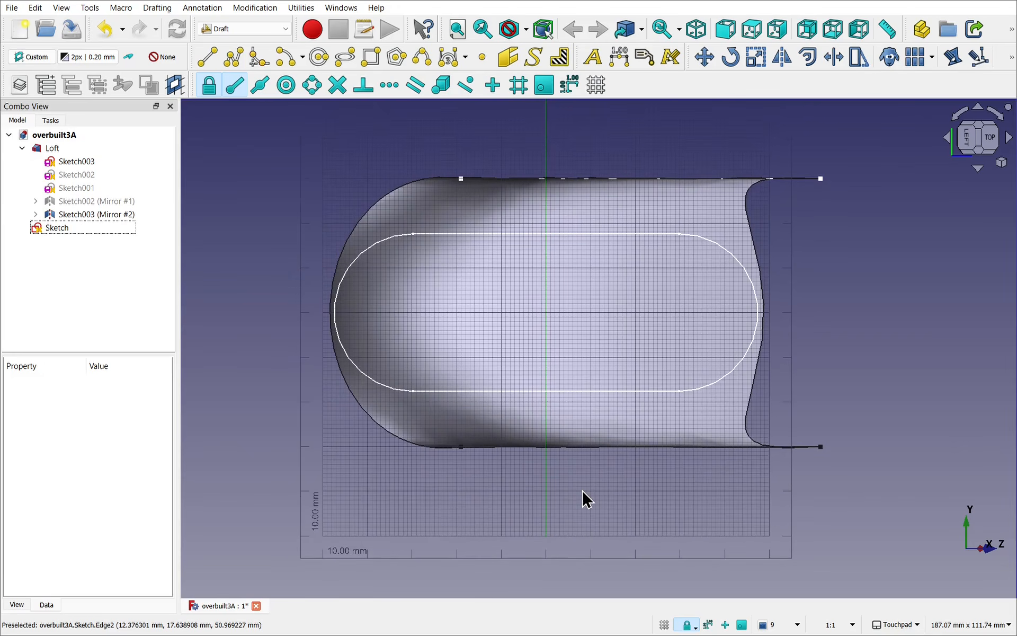
{"action": "left_click", "coordinate": [960, 115]}
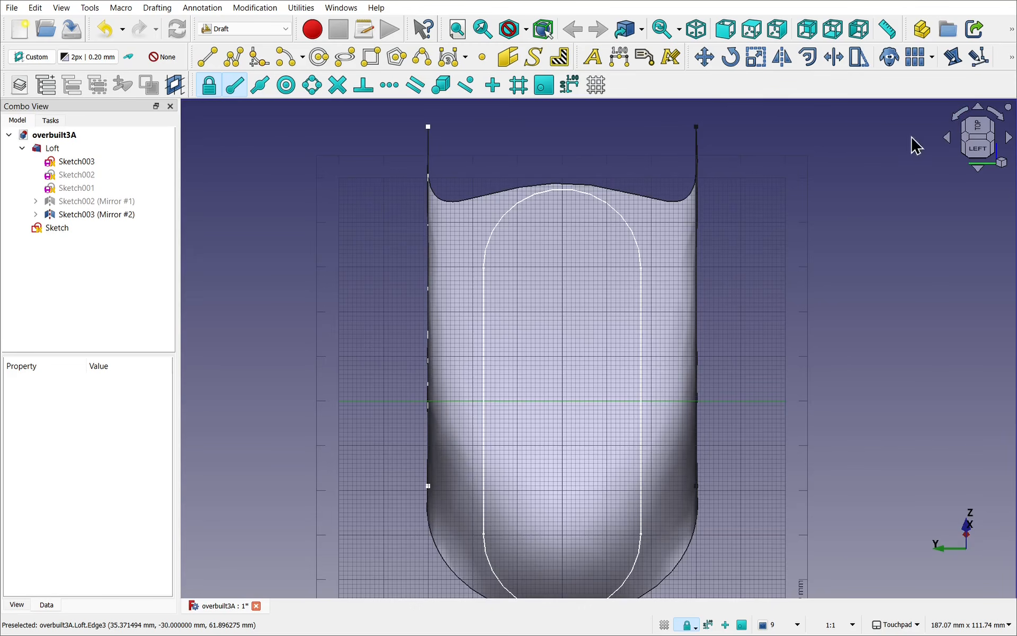
{"action": "middle_click_drag", "start_coordinate": [762, 377], "coordinate": [766, 343], "text": "shift"}
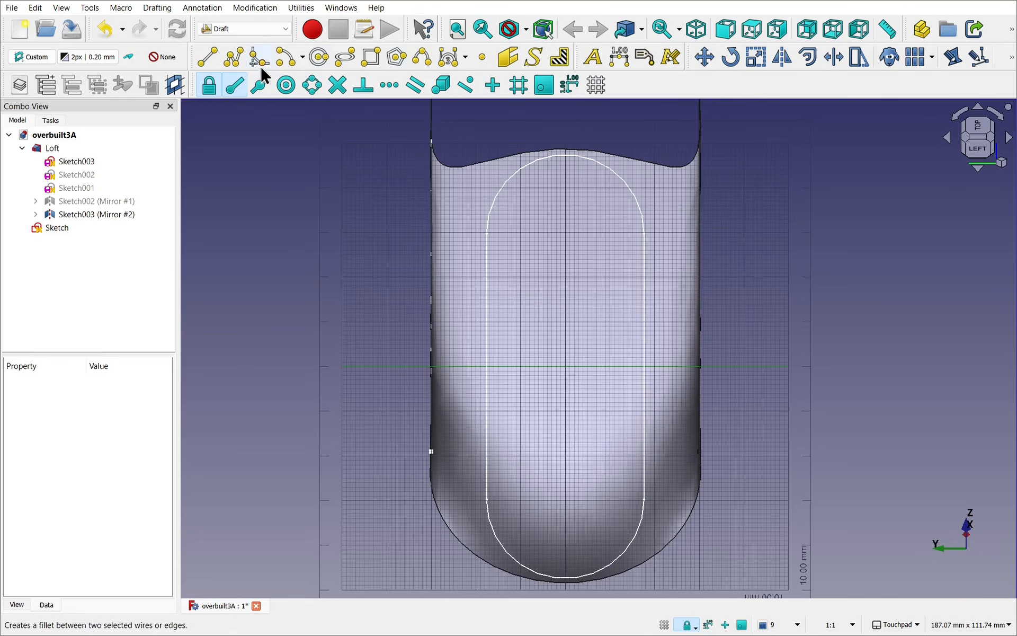
Step: Create a working plane proxy from the current working plane and select it
{"action": "left_click", "coordinate": [305, 9]}
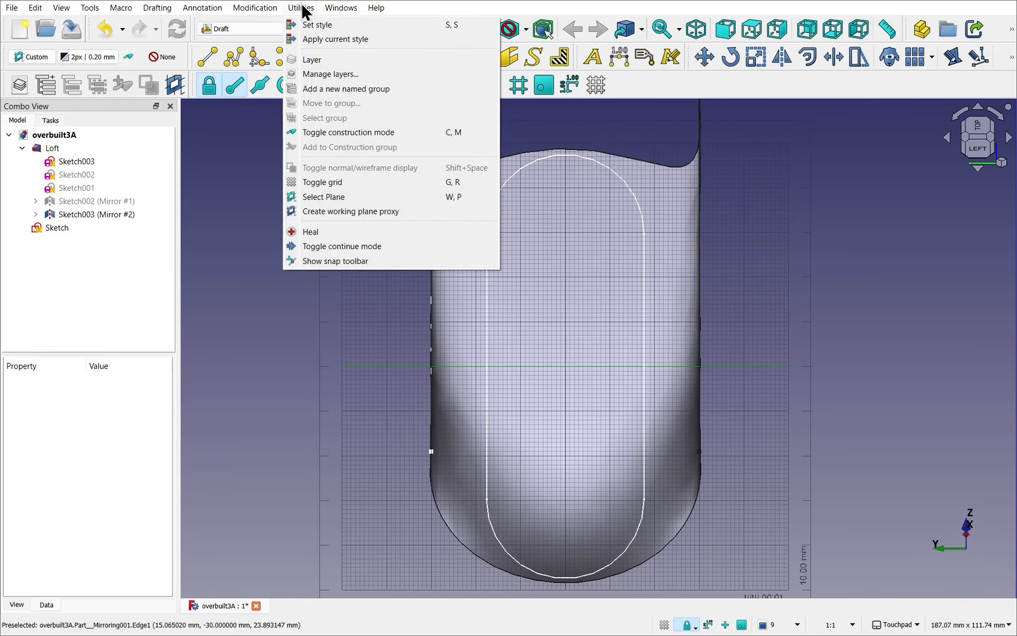
{"action": "left_click", "coordinate": [399, 212]}
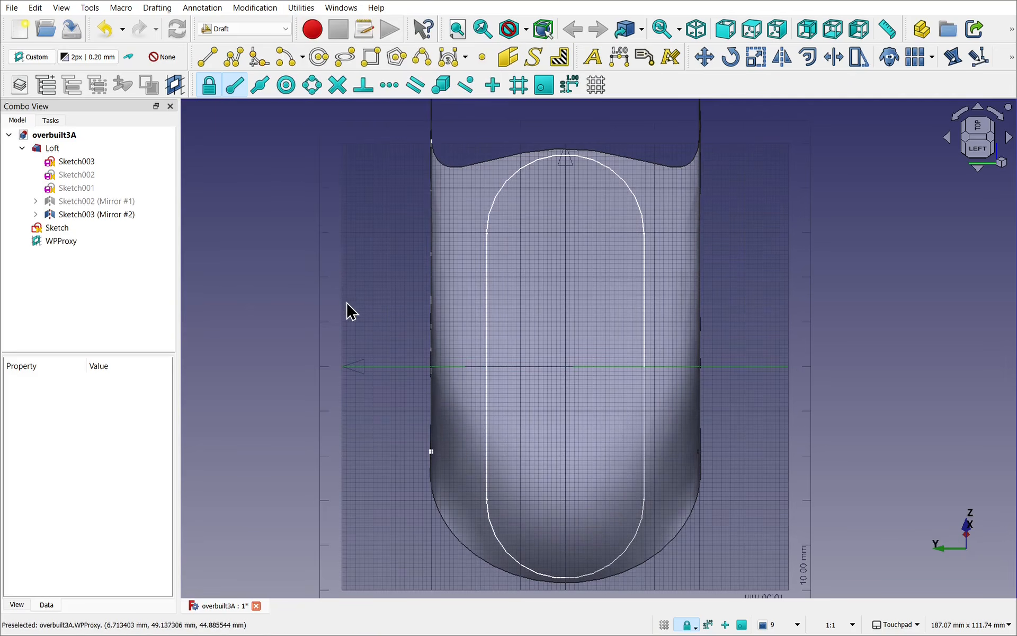
{"action": "left_click", "coordinate": [78, 239]}
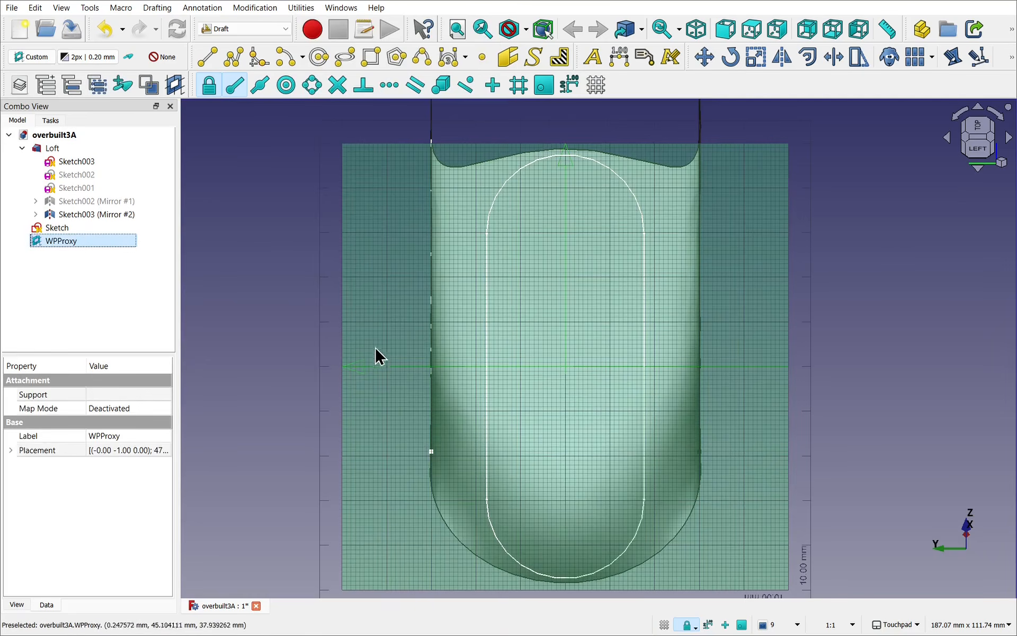
Step: Look at the proxy plane from another angle, and reactivate the proxy to restore its stored working plane and view
{"action": "middle_click_drag", "start_coordinate": [377, 355], "coordinate": [302, 239], "text": "alt"}
{"action": "middle_click_drag", "start_coordinate": [799, 363], "coordinate": [565, 185], "text": "alt"}
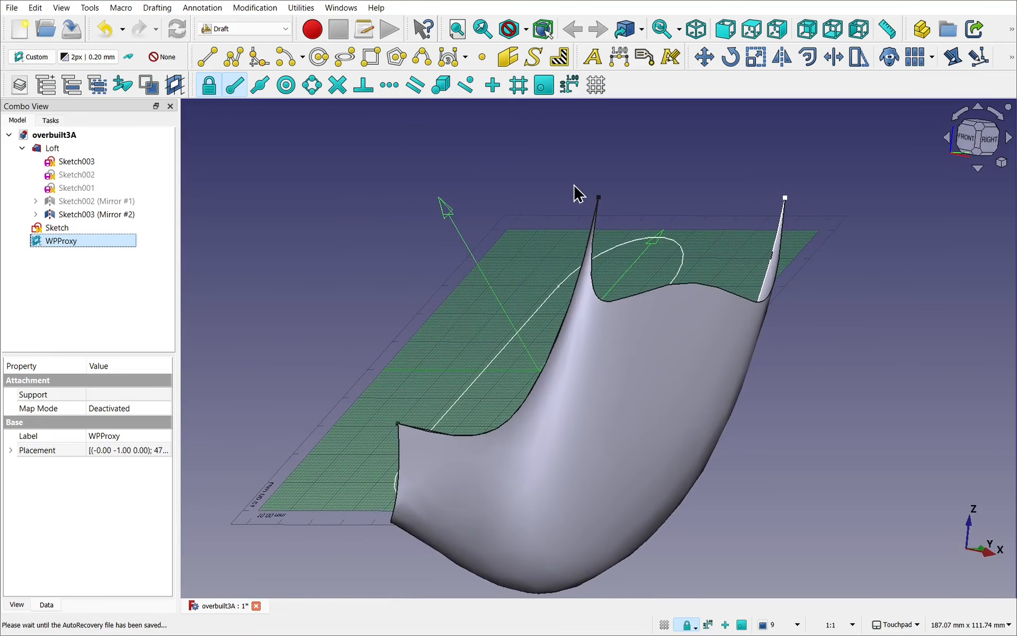
{"action": "left_click", "coordinate": [316, 258]}
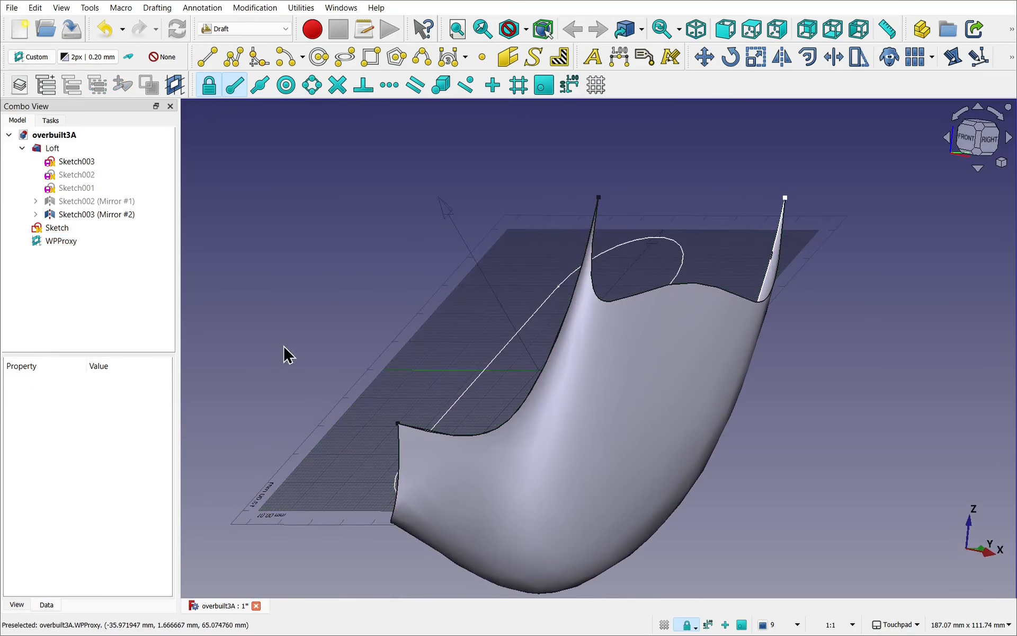
{"action": "double_click", "coordinate": [64, 242]}
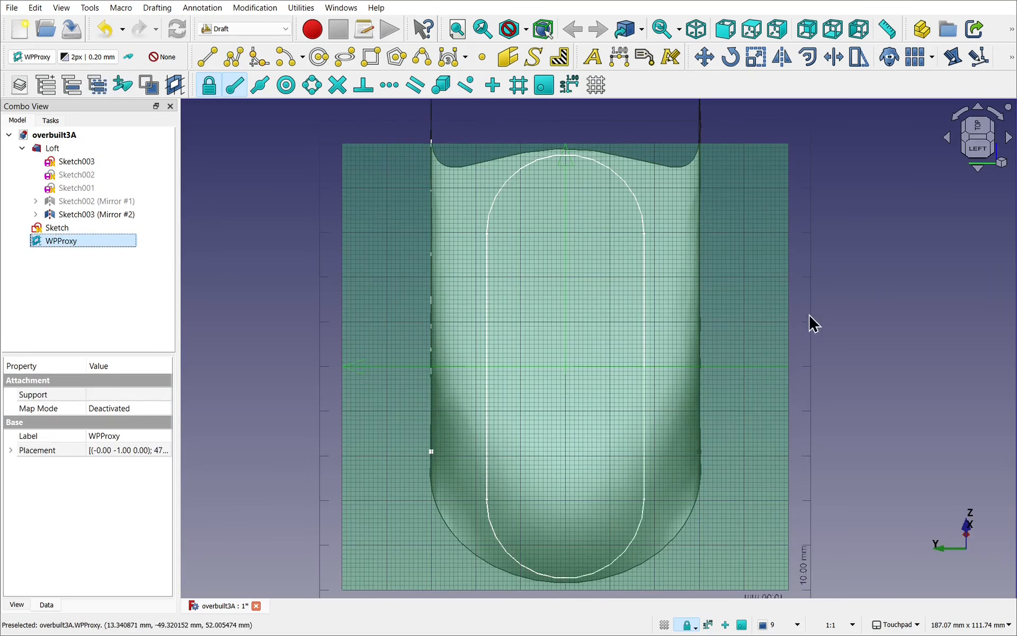
{"action": "left_click", "coordinate": [220, 309]}
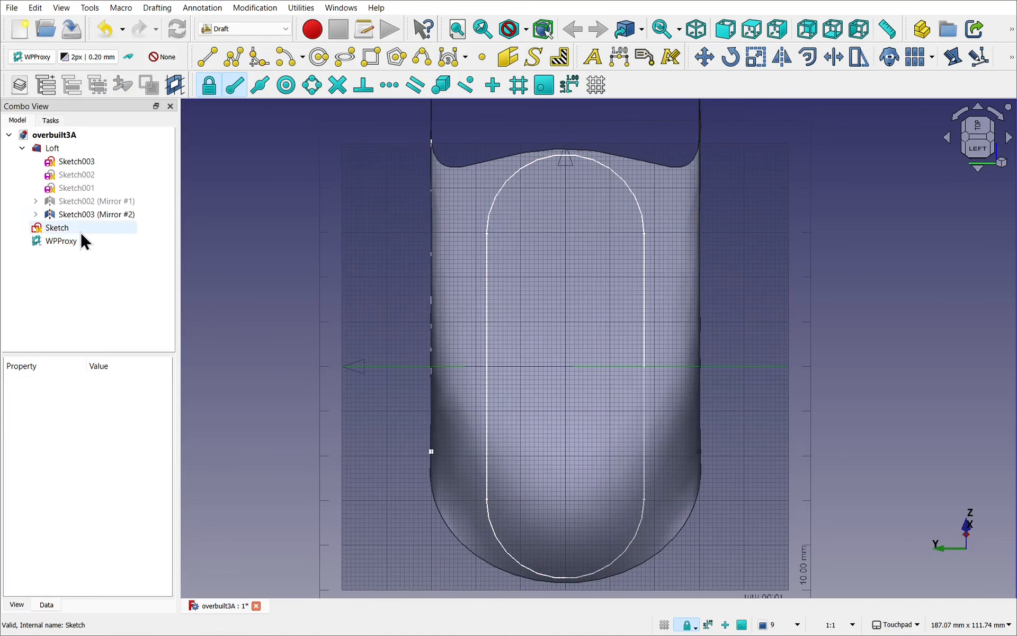
Step: Turn off the Draft grid and switch to the Curves workbench
{"action": "left_click_drag", "start_coordinate": [317, 333], "coordinate": [549, 500], "text": "alt"}
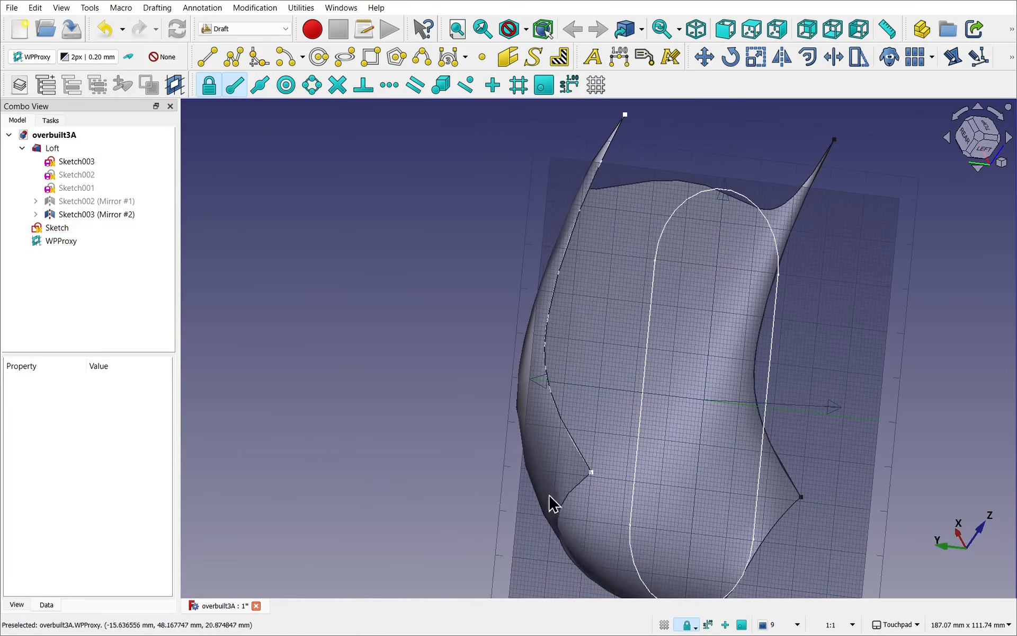
{"action": "left_click", "coordinate": [665, 625]}
{"action": "left_click", "coordinate": [231, 28]}
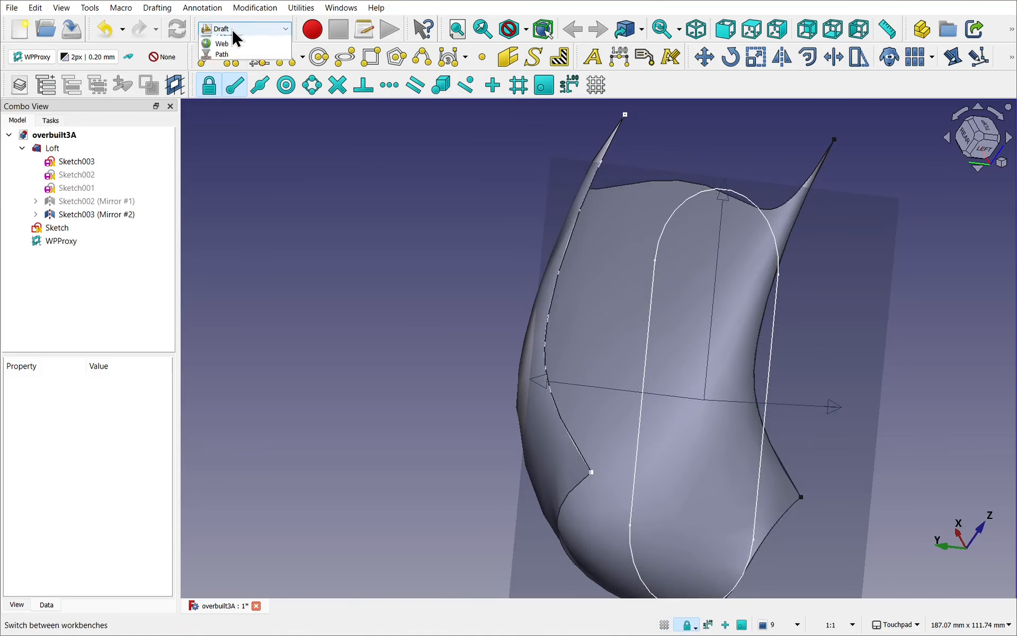
{"action": "left_click", "coordinate": [240, 74]}
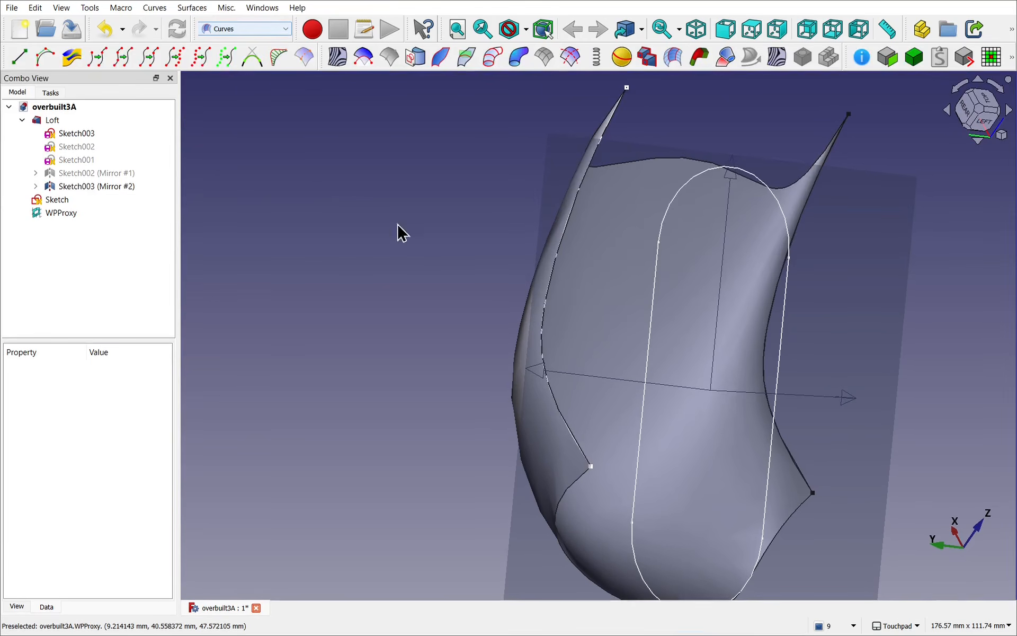
{"action": "mouse_move", "coordinate": [523, 270]}
{"action": "left_mouse_down", "text": "alt"}
{"action": "mouse_move", "coordinate": [431, 224]}
{"action": "mouse_move", "coordinate": [425, 230]}
{"action": "left_mouse_up", "text": "alt"}
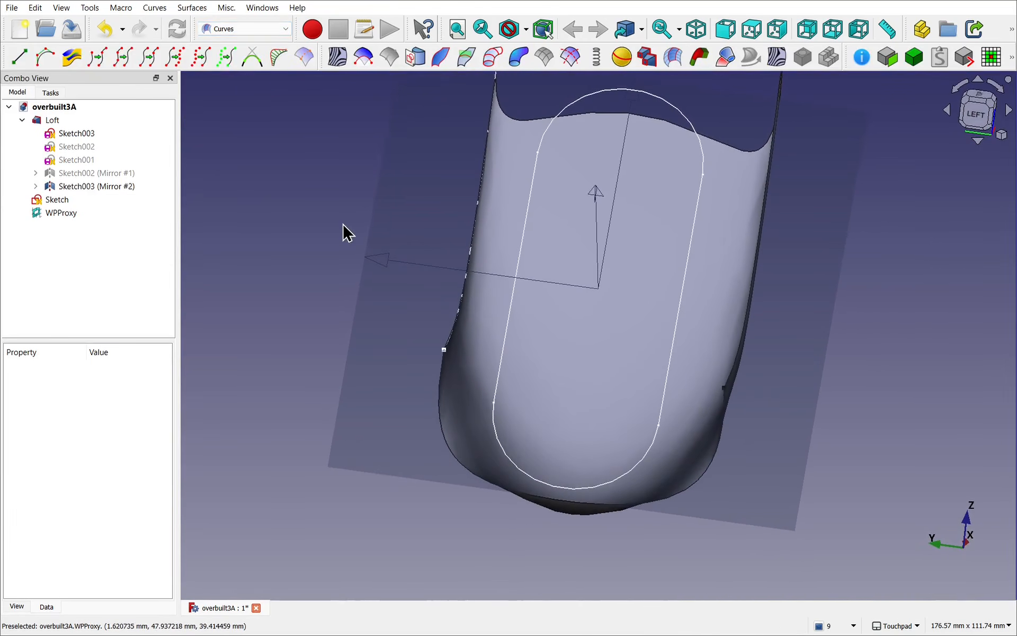
Step: Join the slot Sketch's edges into a single curve and hide the working plane proxy
{"action": "left_click", "coordinate": [58, 200]}
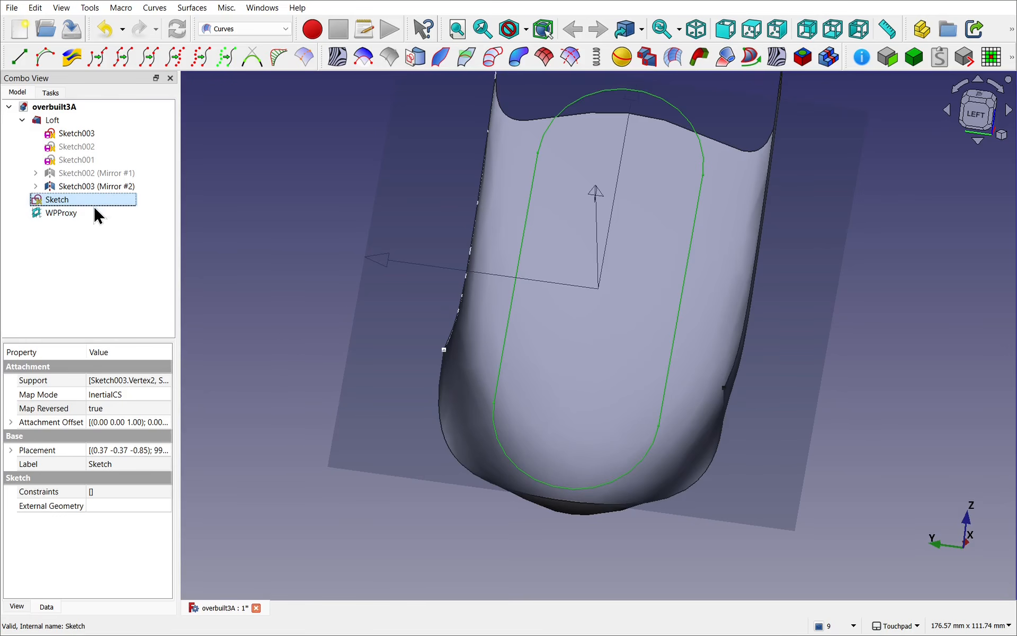
{"action": "left_click", "coordinate": [163, 10]}
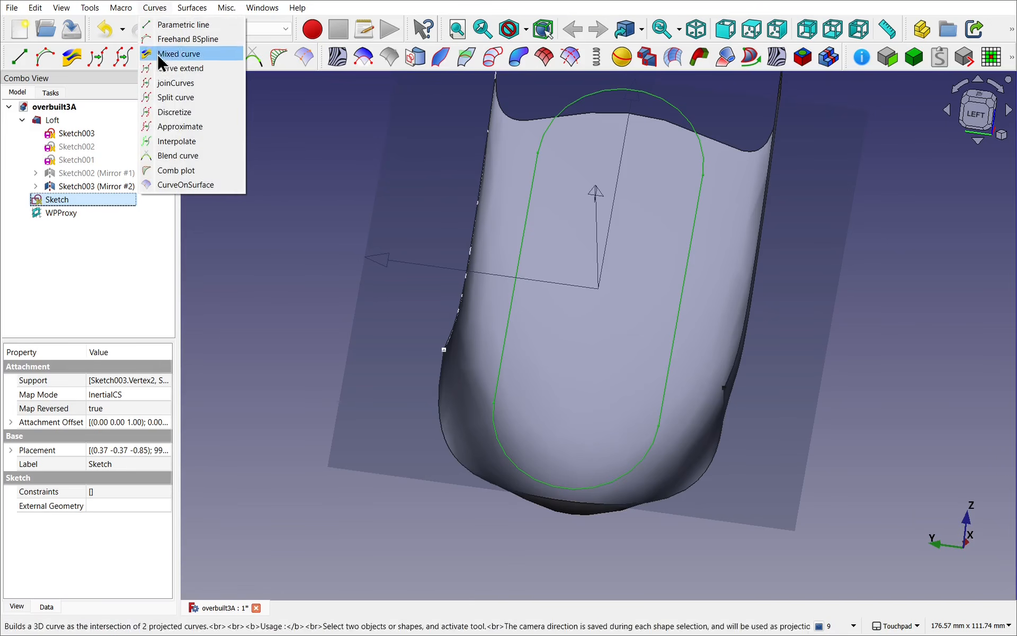
{"action": "left_click", "coordinate": [176, 83]}
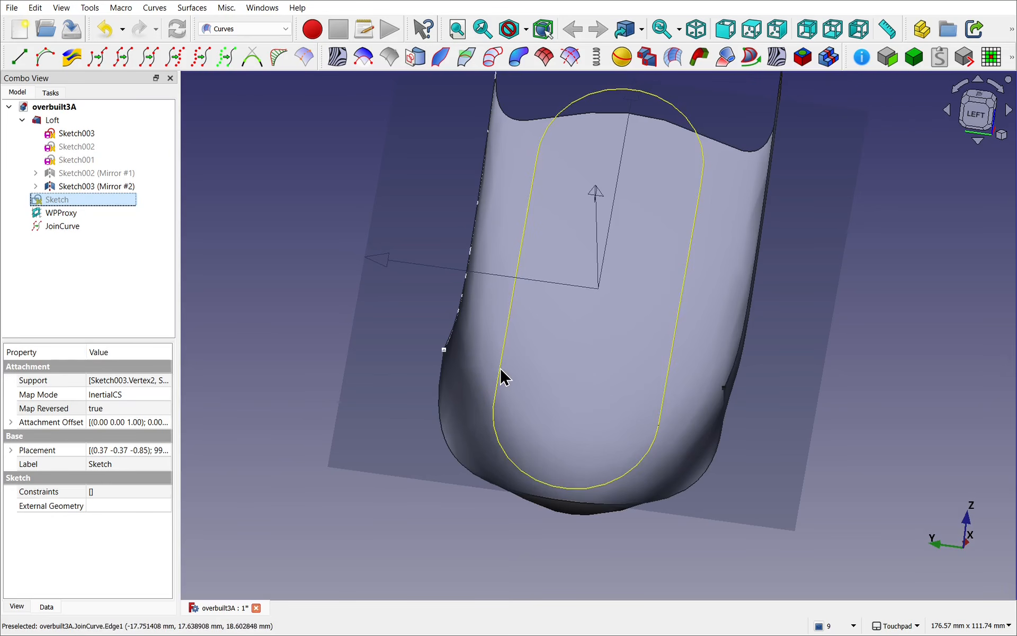
{"action": "middle_click_drag", "start_coordinate": [376, 306], "coordinate": [372, 346], "text": "shift"}
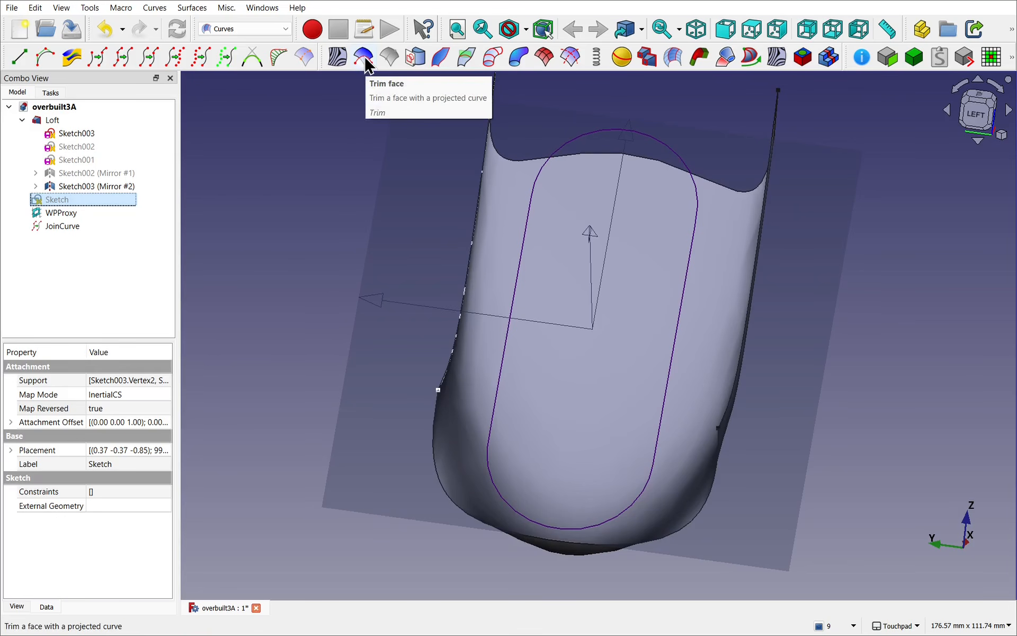
{"action": "left_click", "coordinate": [286, 296]}
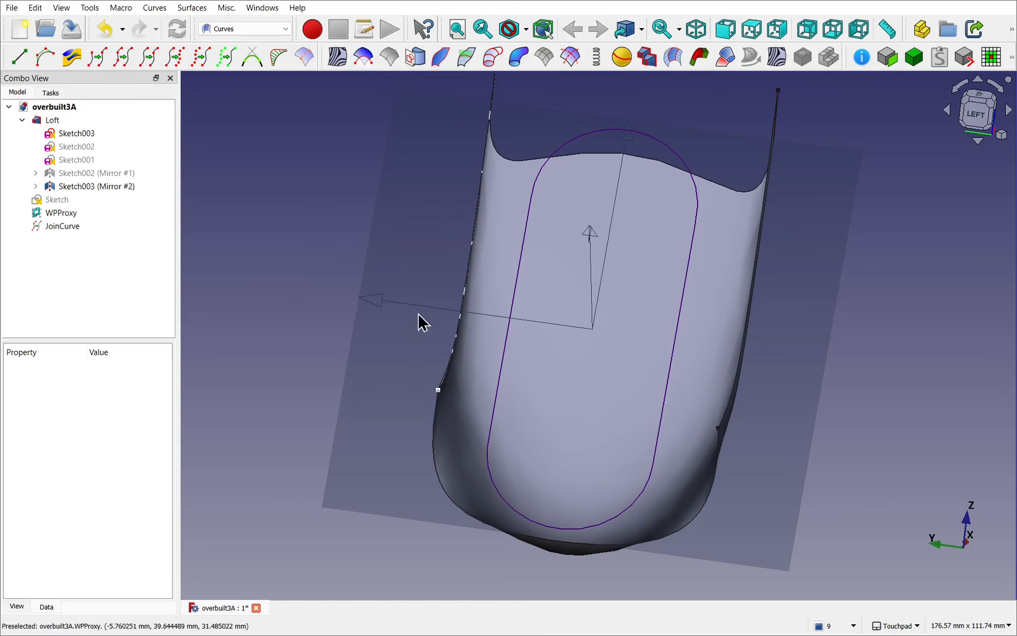
{"action": "left_click", "coordinate": [430, 275]}
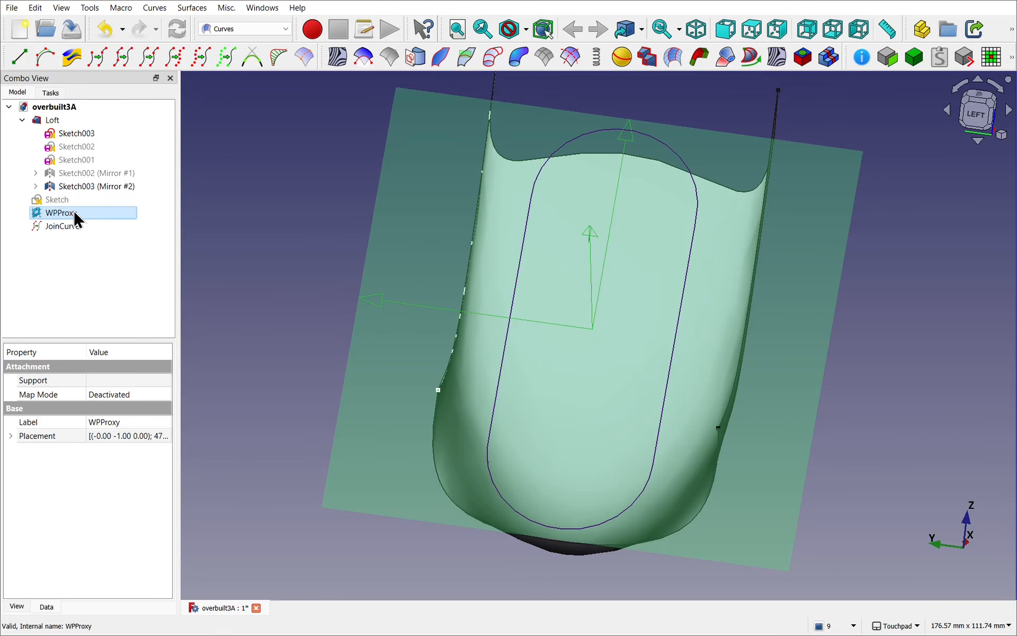
{"action": "key", "text": "space"}
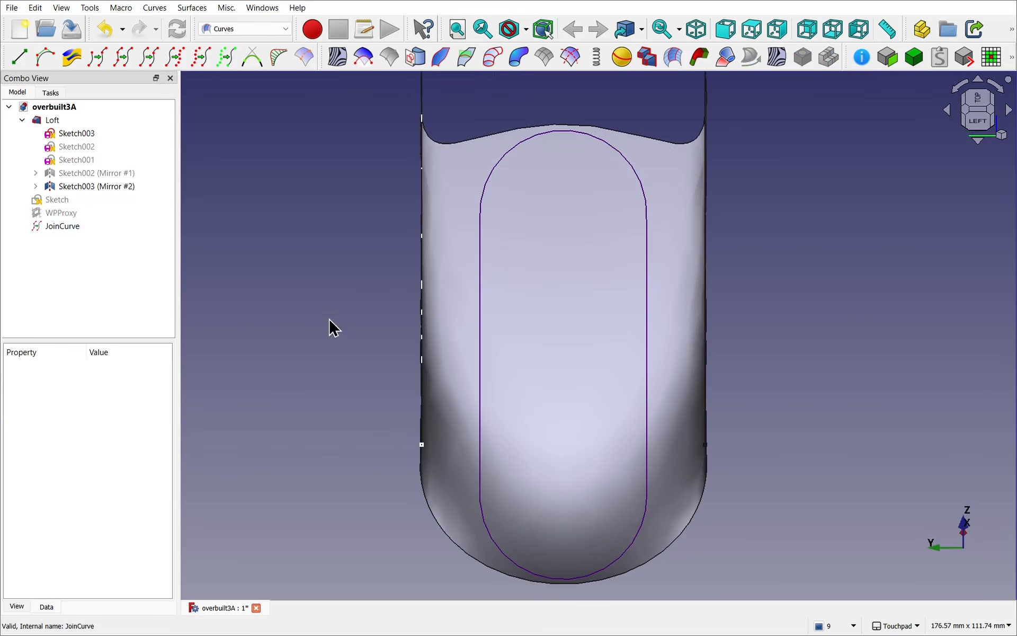
Step: Trim the Loft's face with the joined curve from an oblique view, picking the face outside the slot outline
{"action": "left_click_drag", "start_coordinate": [355, 340], "coordinate": [524, 409], "text": "alt"}
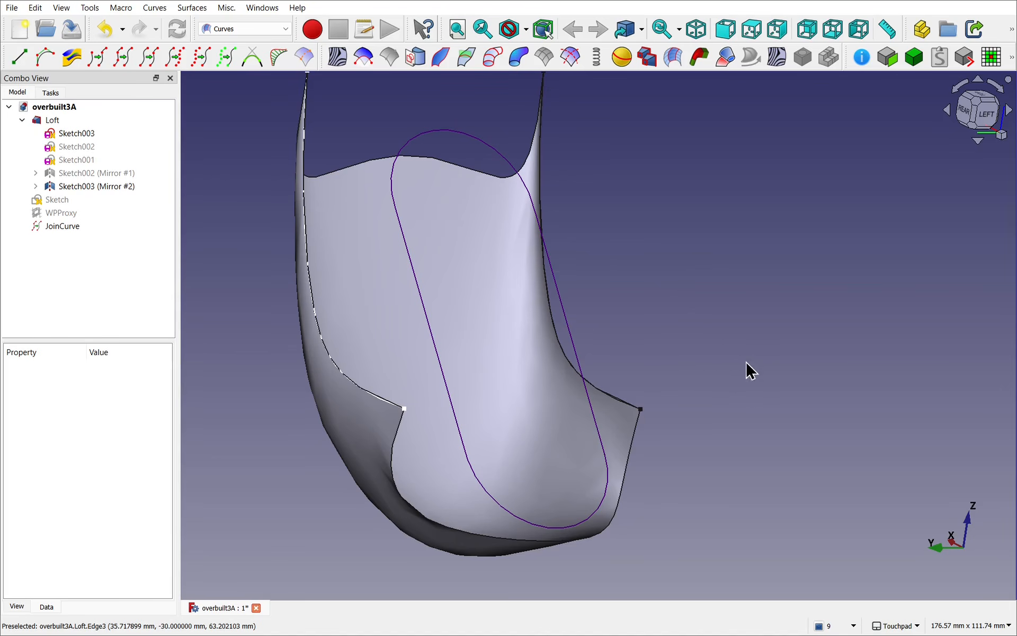
{"action": "left_click", "coordinate": [367, 286]}
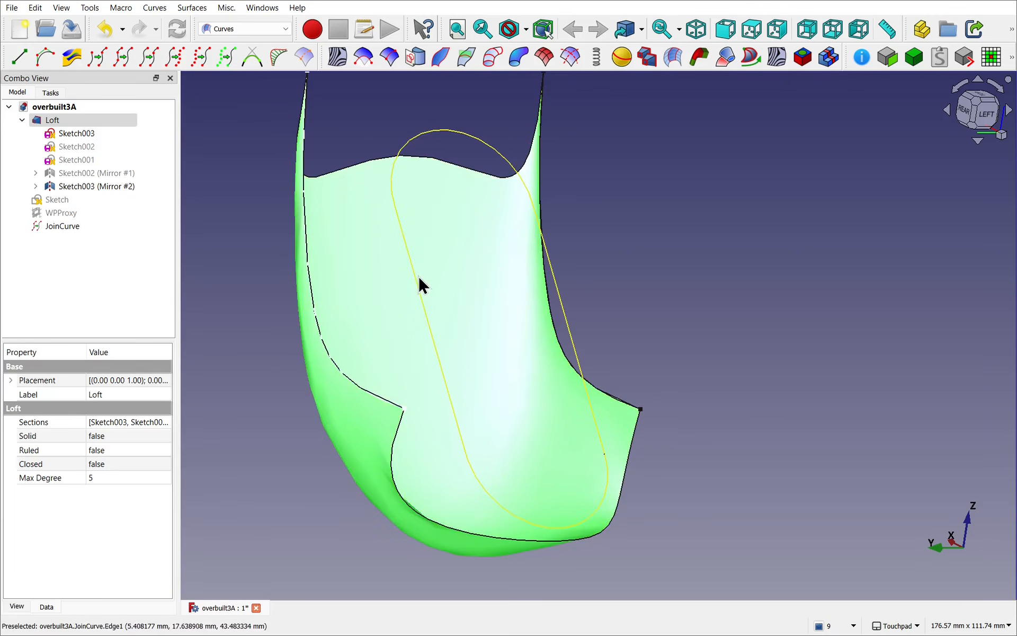
{"action": "left_click", "coordinate": [418, 276], "text": "ctrl"}
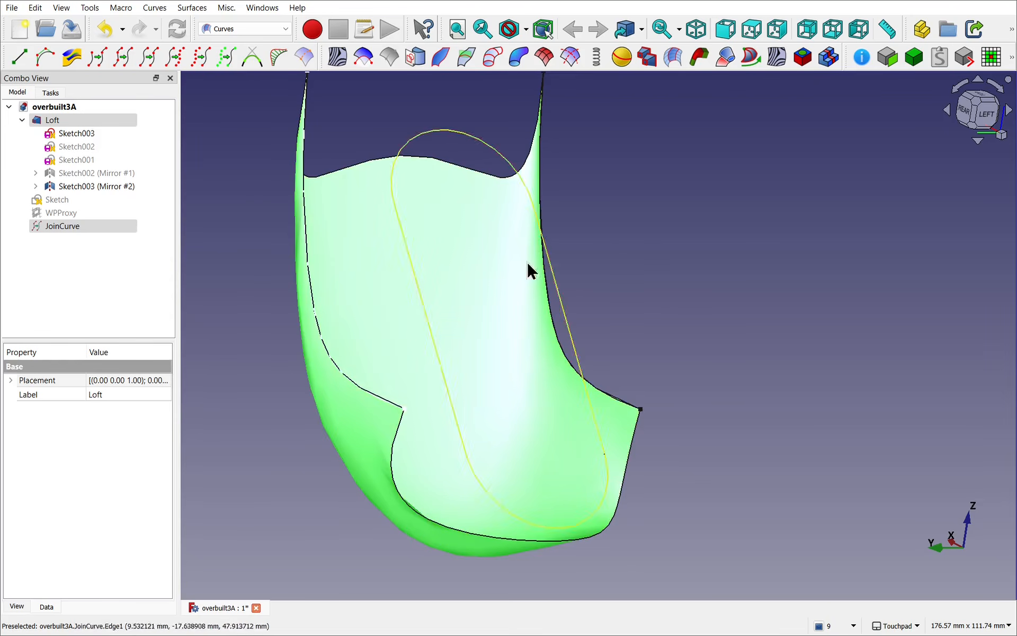
{"action": "left_click", "coordinate": [435, 336]}
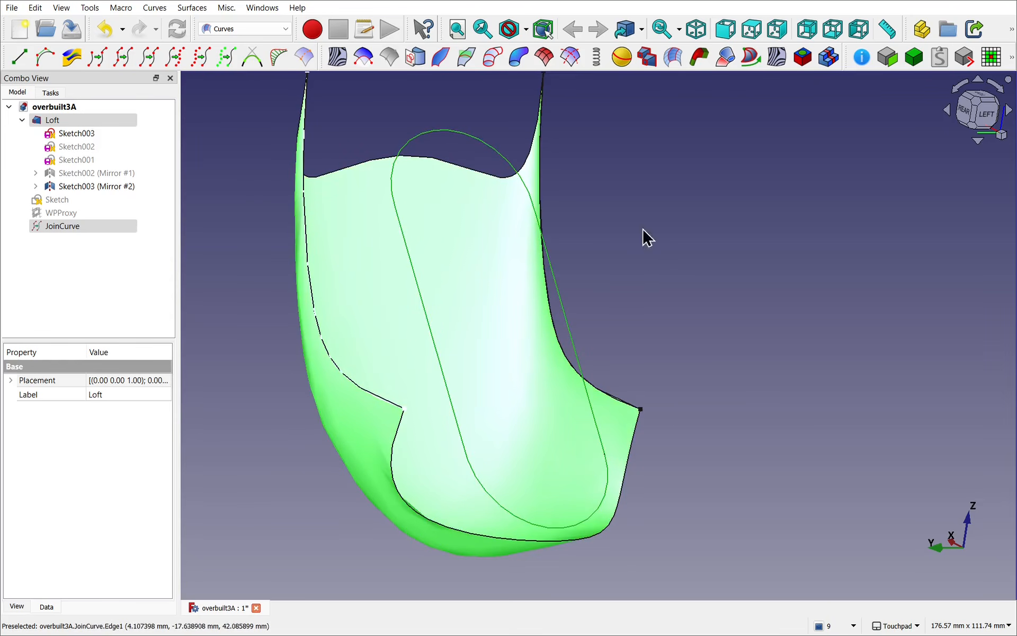
{"action": "left_click", "coordinate": [364, 56]}
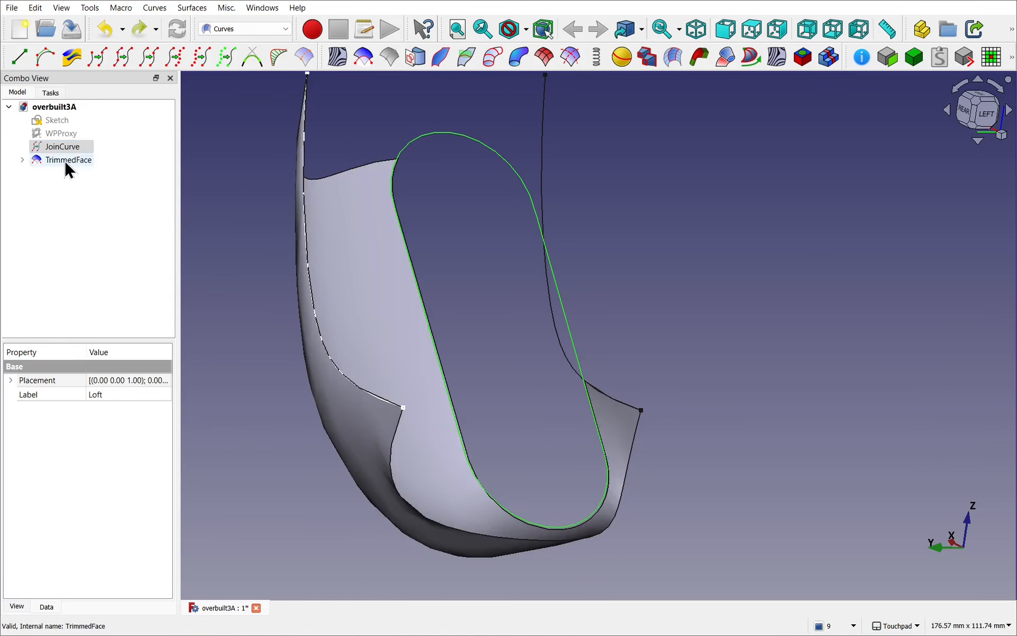
Step: Compare the trimmed face with its source Loft by toggling the Loft's visibility
{"action": "left_click", "coordinate": [66, 161]}
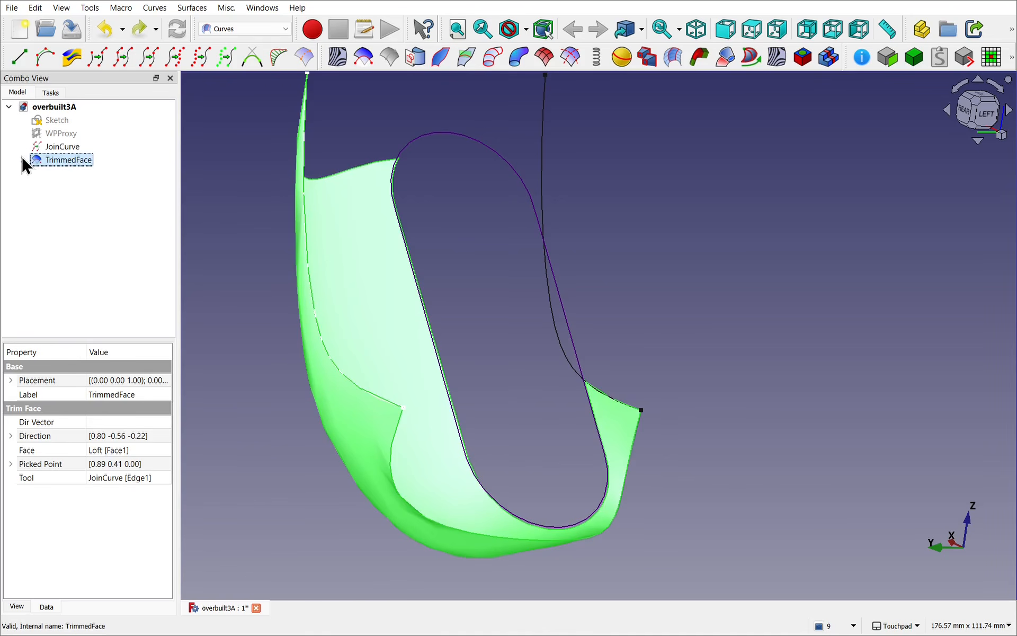
{"action": "left_click", "coordinate": [22, 159]}
{"action": "left_click", "coordinate": [56, 171]}
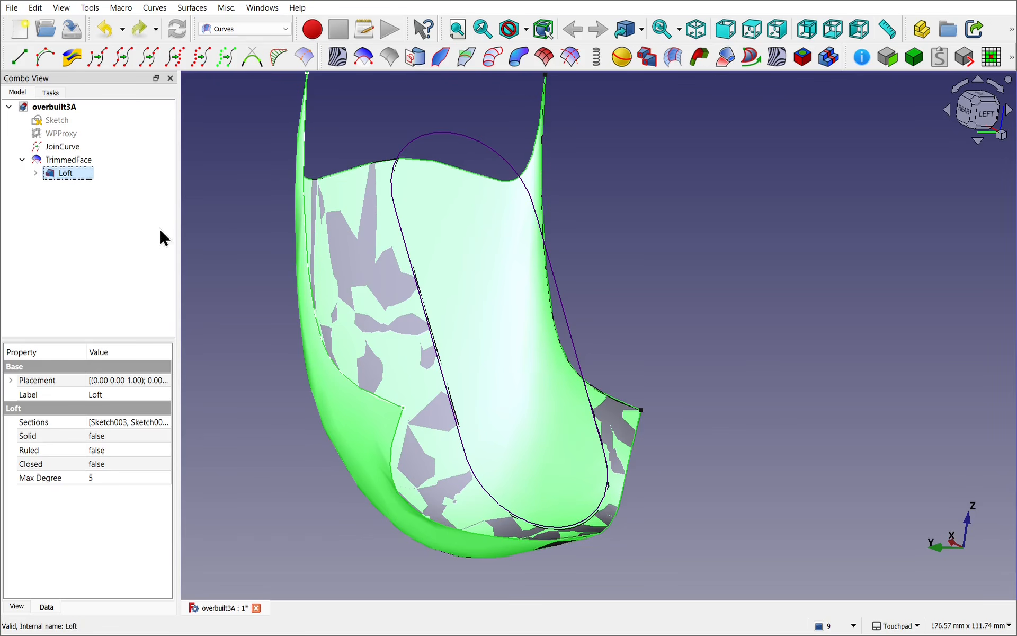
{"action": "key", "text": "space"}
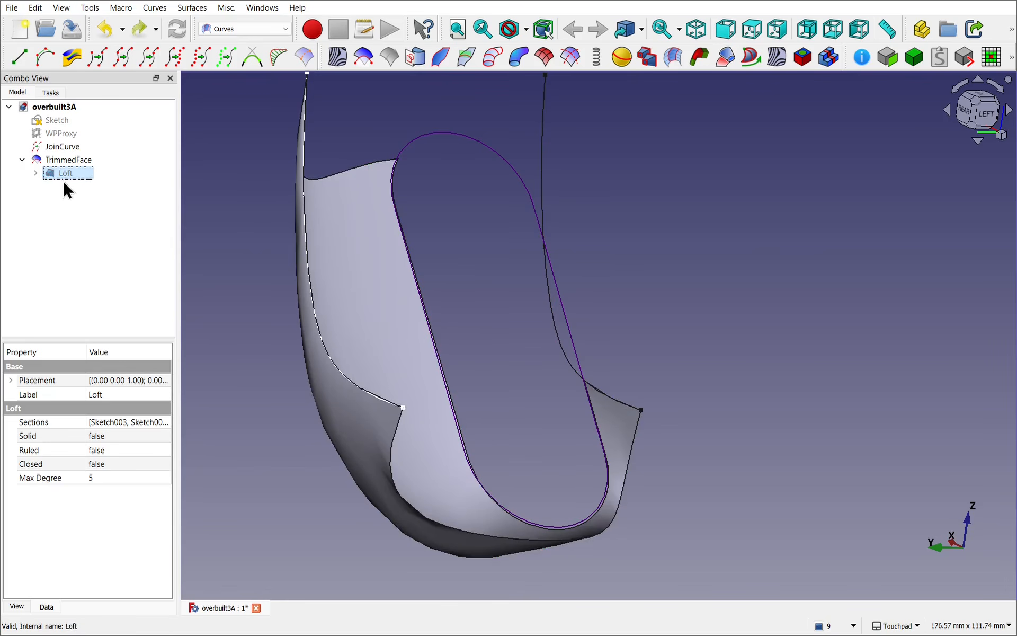
Step: Delete the trimmed face, make the Loft visible again and clear the selection
{"action": "left_click", "coordinate": [58, 162]}
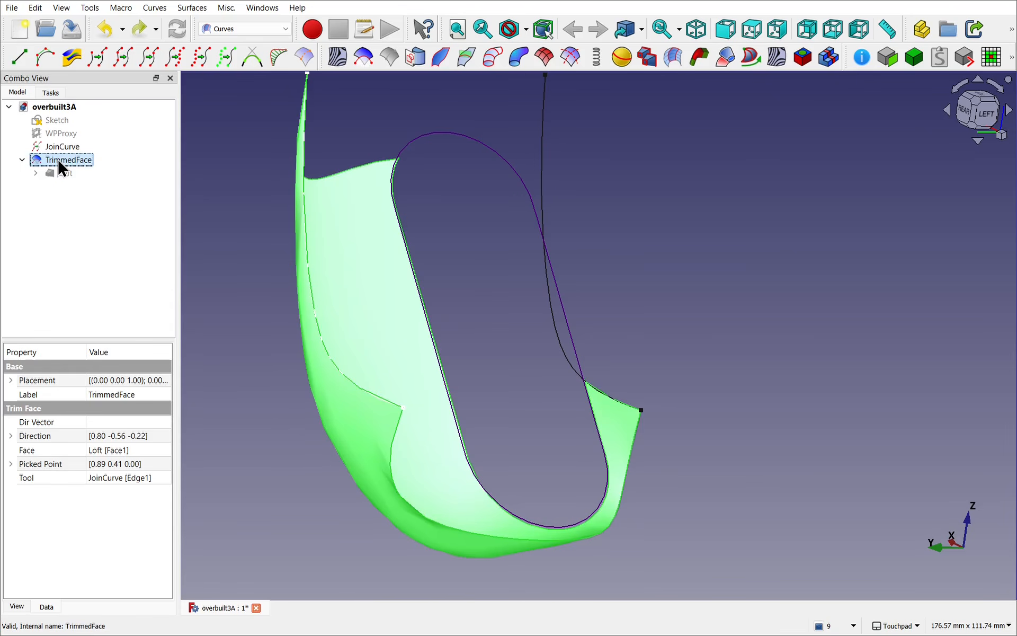
{"action": "key", "text": "Delete"}
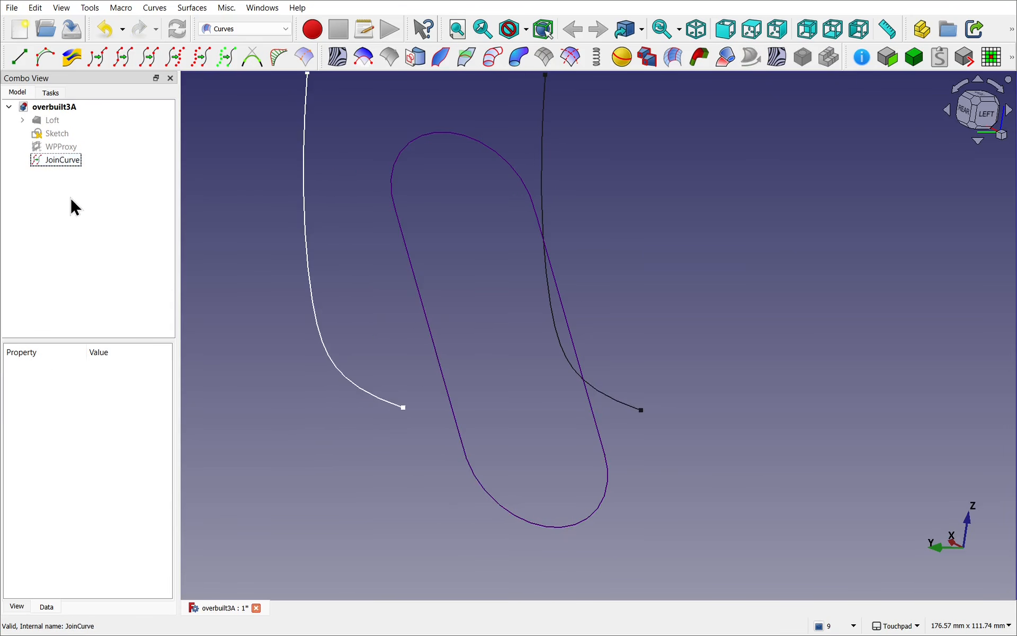
{"action": "left_click", "coordinate": [53, 123]}
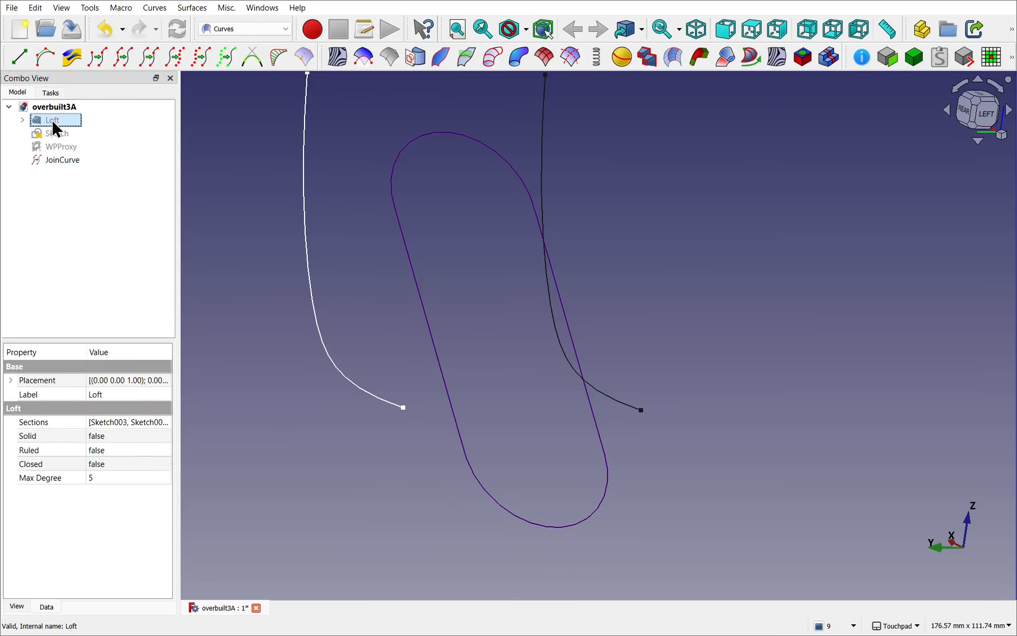
{"action": "key", "text": "space"}
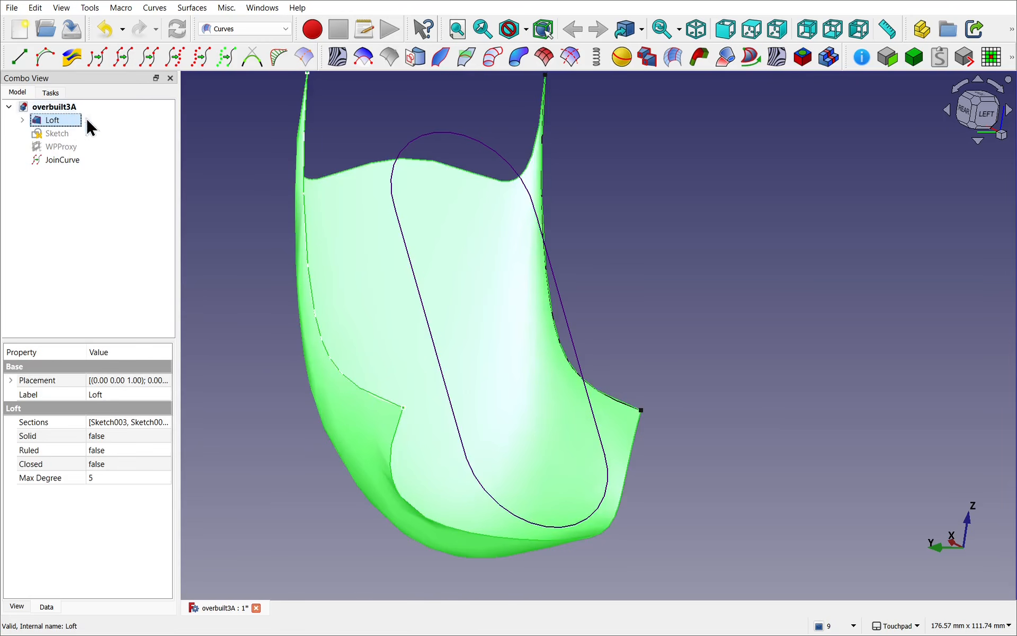
{"action": "left_click", "coordinate": [265, 390]}
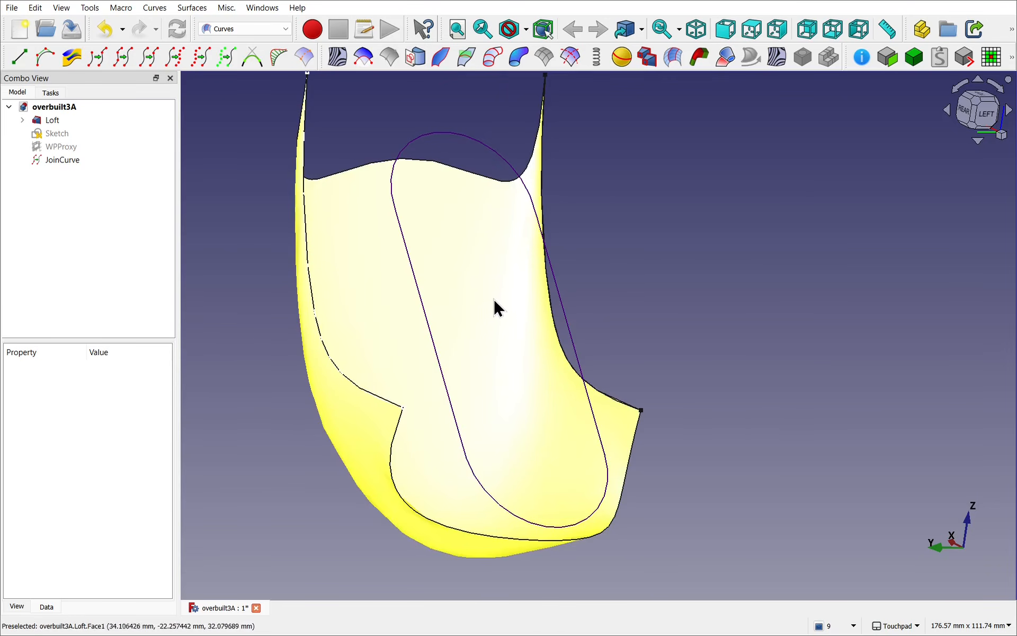
Step: Trim the Loft's face with the joined curve again, picking the face inside the slot outline
{"action": "left_click", "coordinate": [493, 316]}
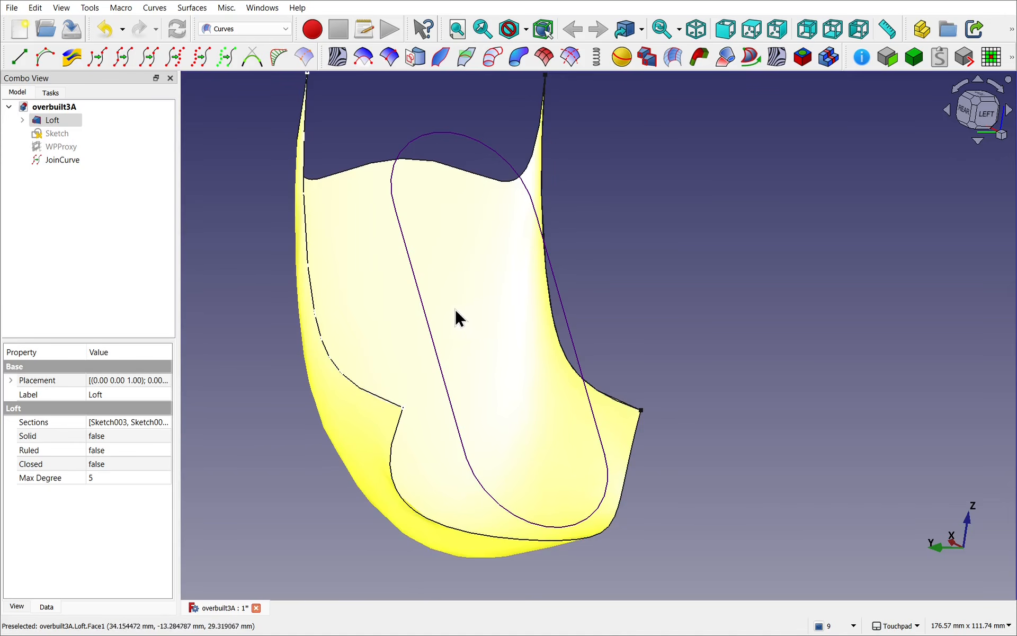
{"action": "left_click", "coordinate": [428, 334], "text": "ctrl"}
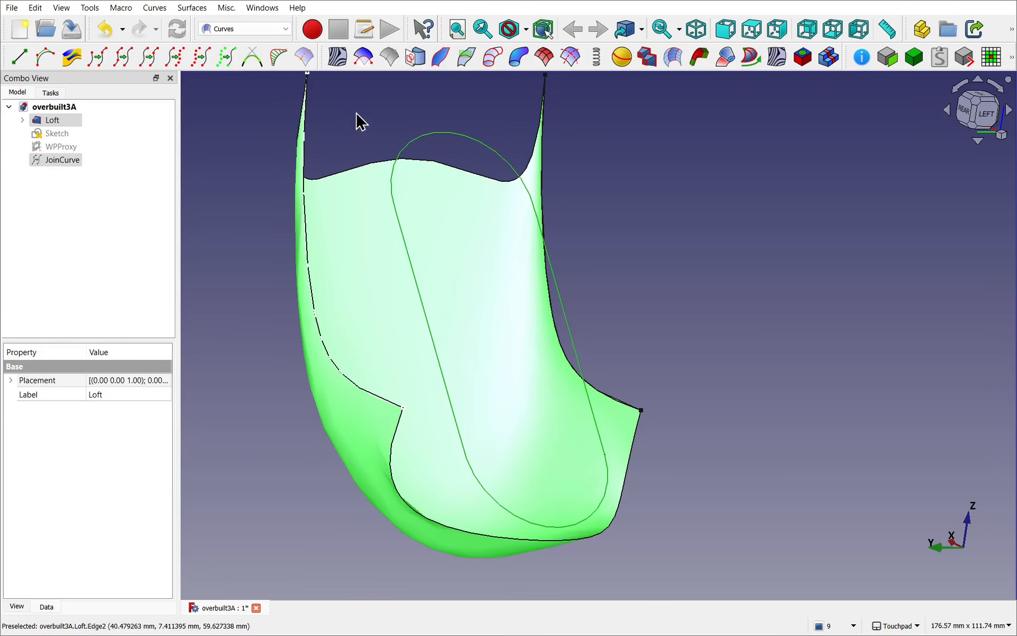
{"action": "left_click", "coordinate": [362, 59]}
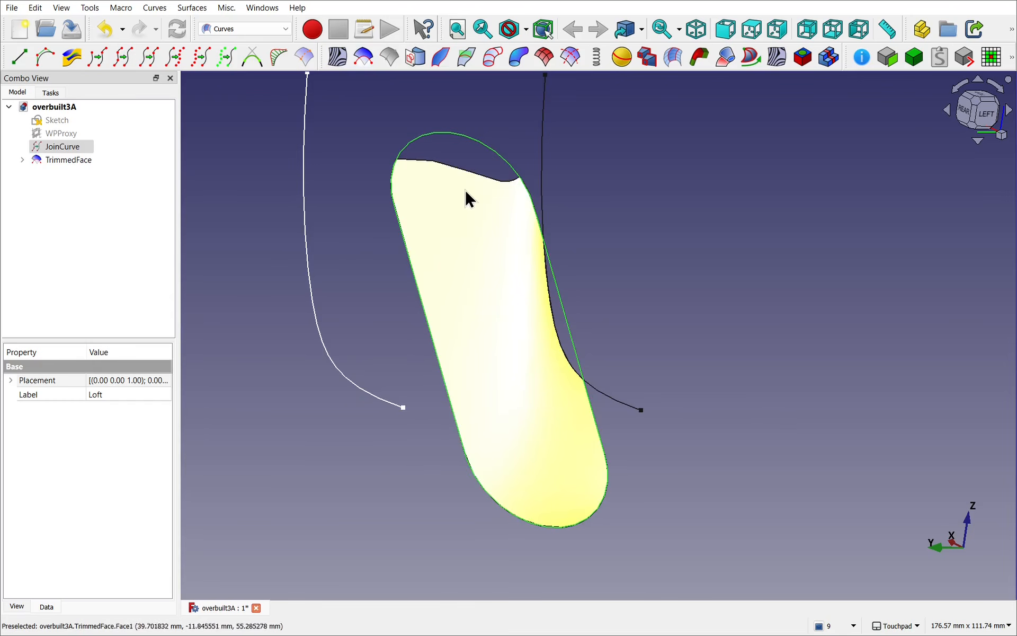
{"action": "left_click_drag", "start_coordinate": [526, 421], "coordinate": [511, 379]}
Step: Delete the TrimmedFace made from the inside pick and show the Loft again
{"action": "left_click", "coordinate": [70, 160]}
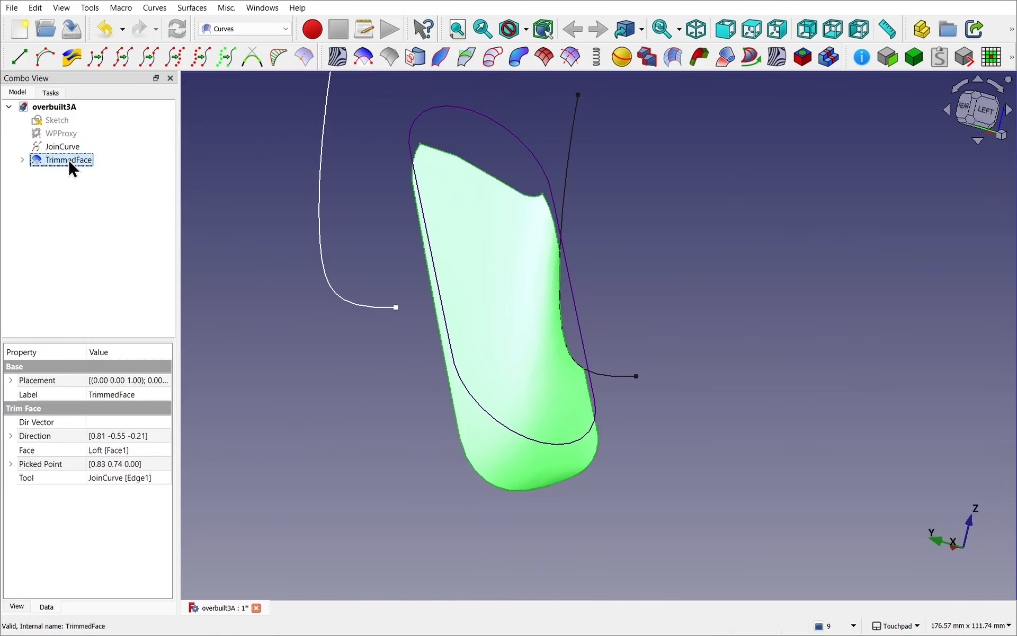
{"action": "key", "text": "Delete"}
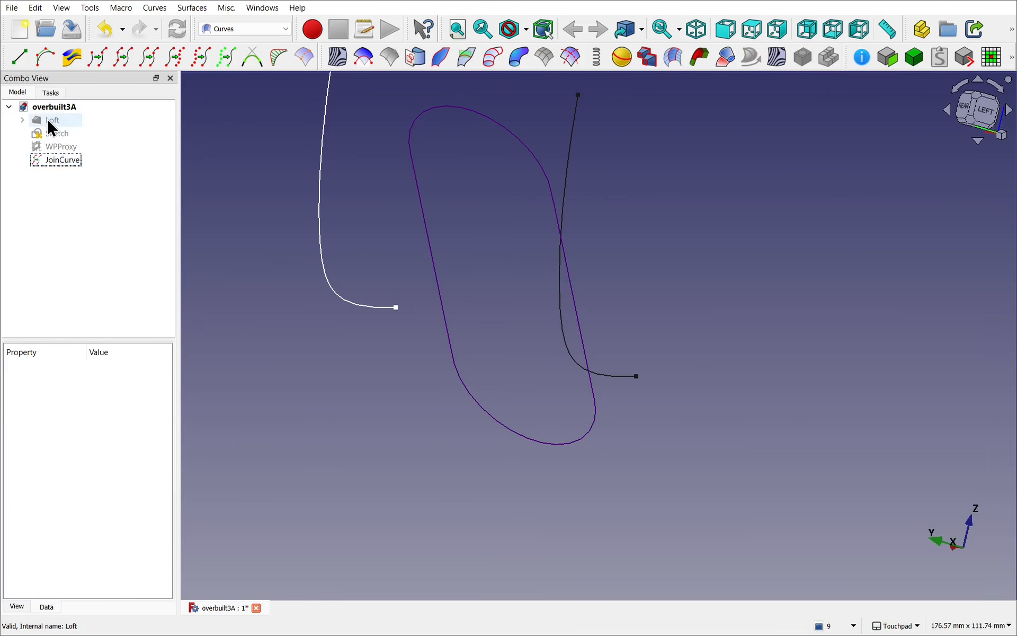
{"action": "left_click", "coordinate": [48, 122]}
{"action": "key", "text": "space"}
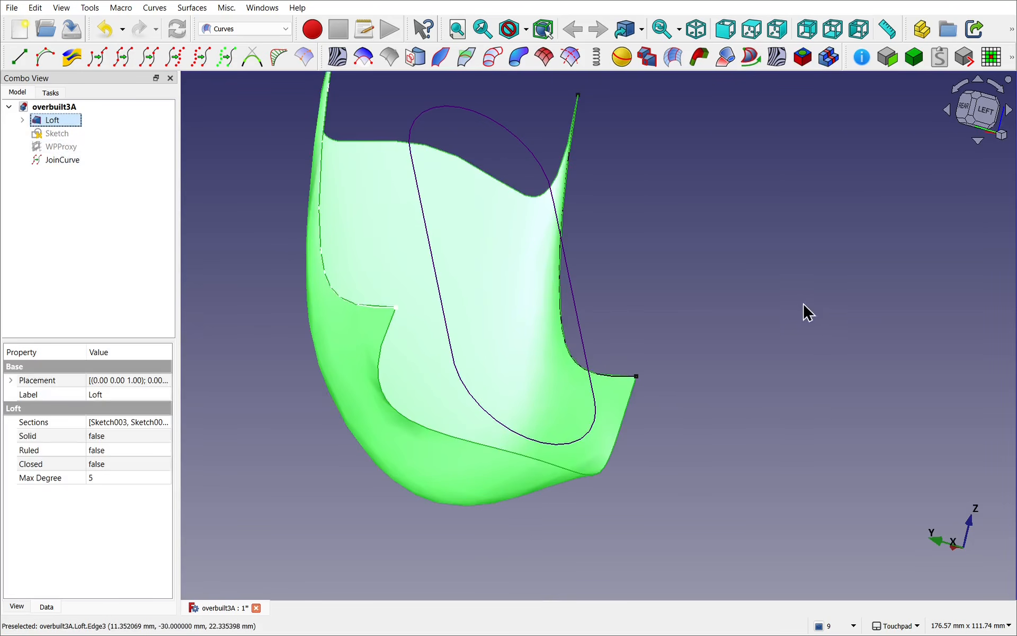
Step: Restore the view stored in the working plane proxy, and hide both the proxy and the slot Sketch
{"action": "left_click_drag", "start_coordinate": [805, 310], "coordinate": [620, 302]}
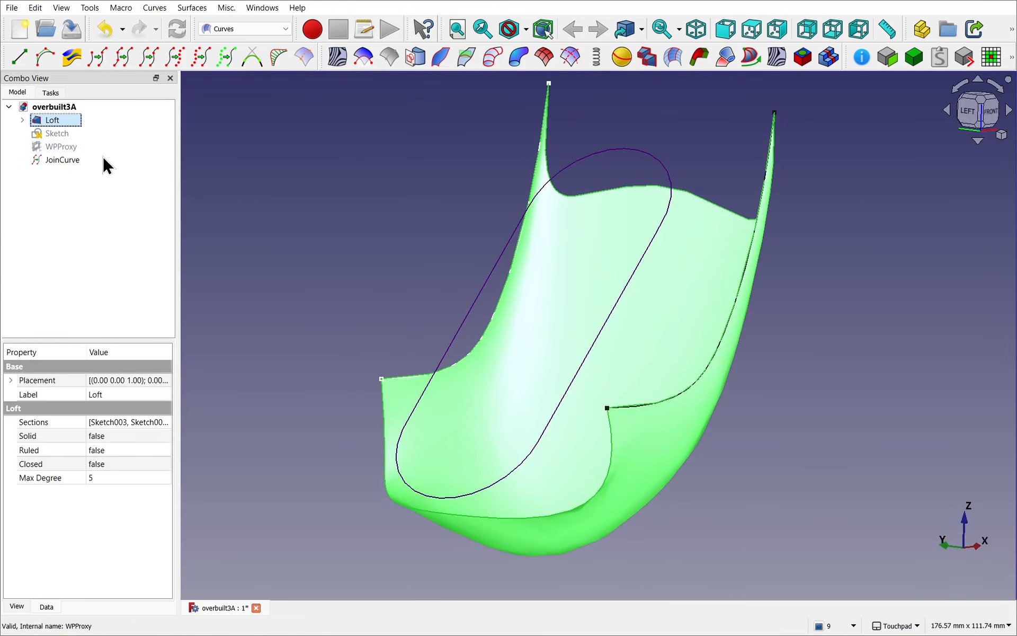
{"action": "double_click", "coordinate": [62, 147]}
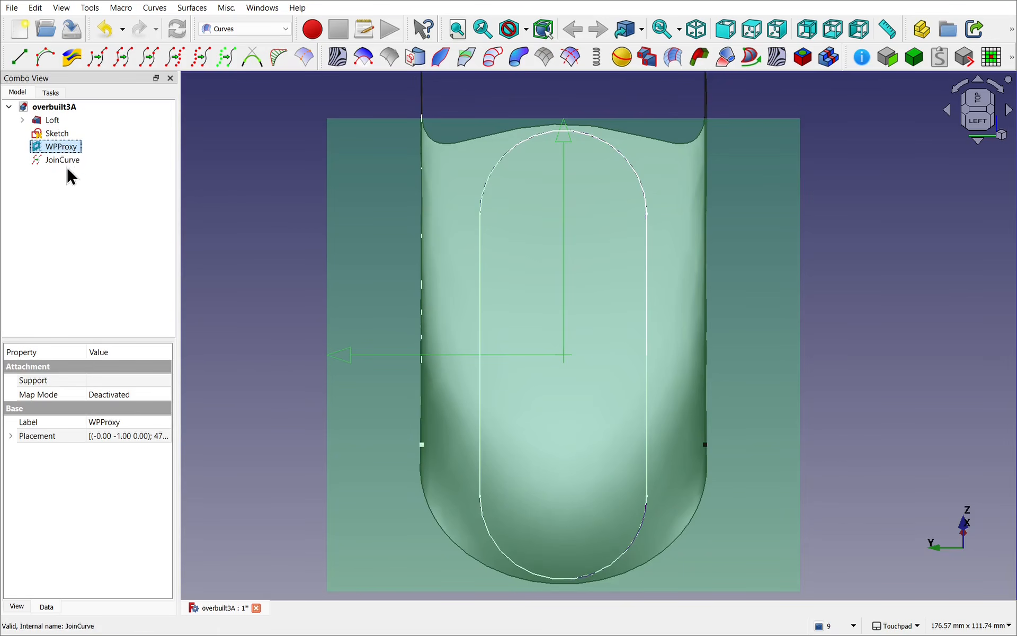
{"action": "key", "text": "space"}
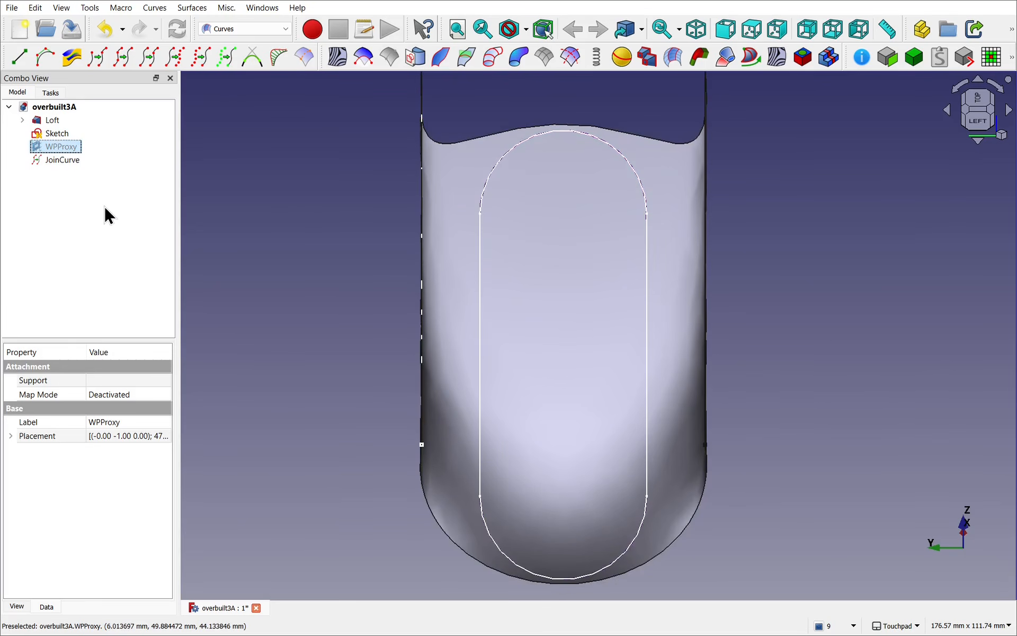
{"action": "left_click", "coordinate": [62, 133]}
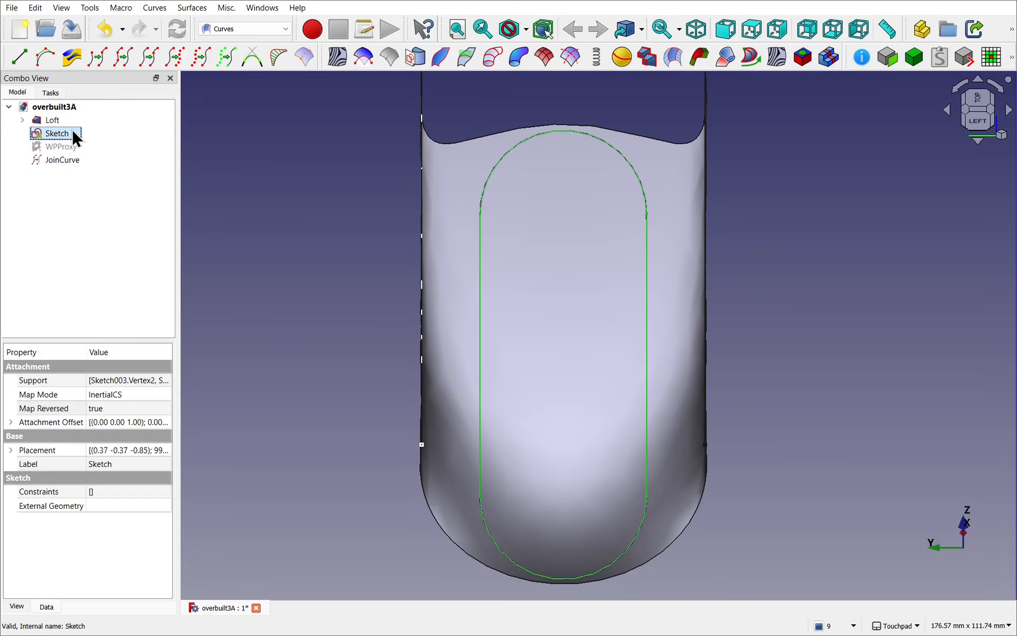
{"action": "key", "text": "space"}
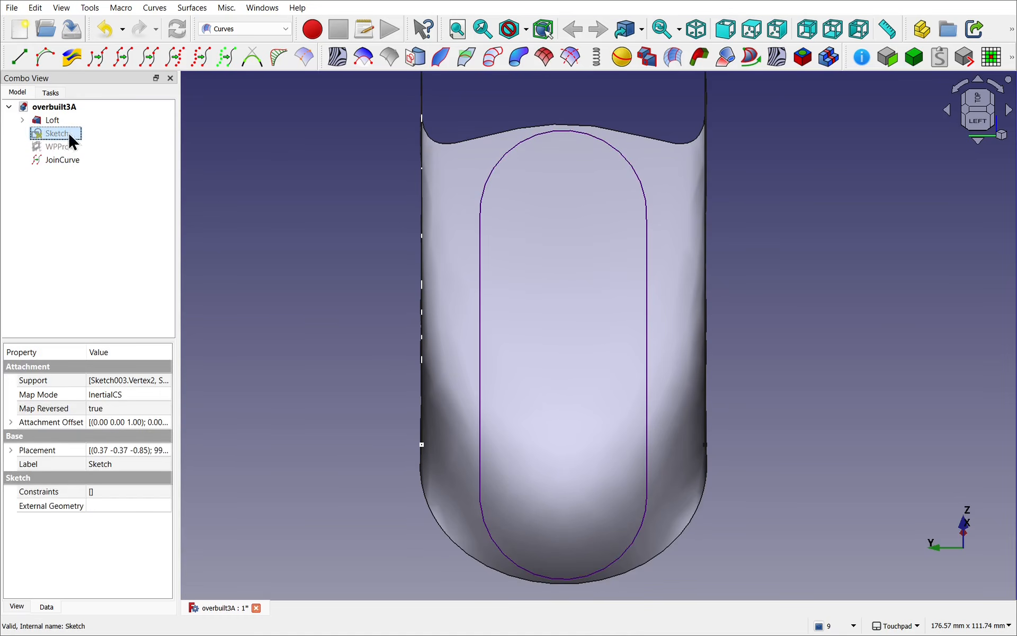
Step: Trim the Loft's face with the joined curve from the proxy's view direction, picking the face inside the slot outline
{"action": "left_click", "coordinate": [71, 159]}
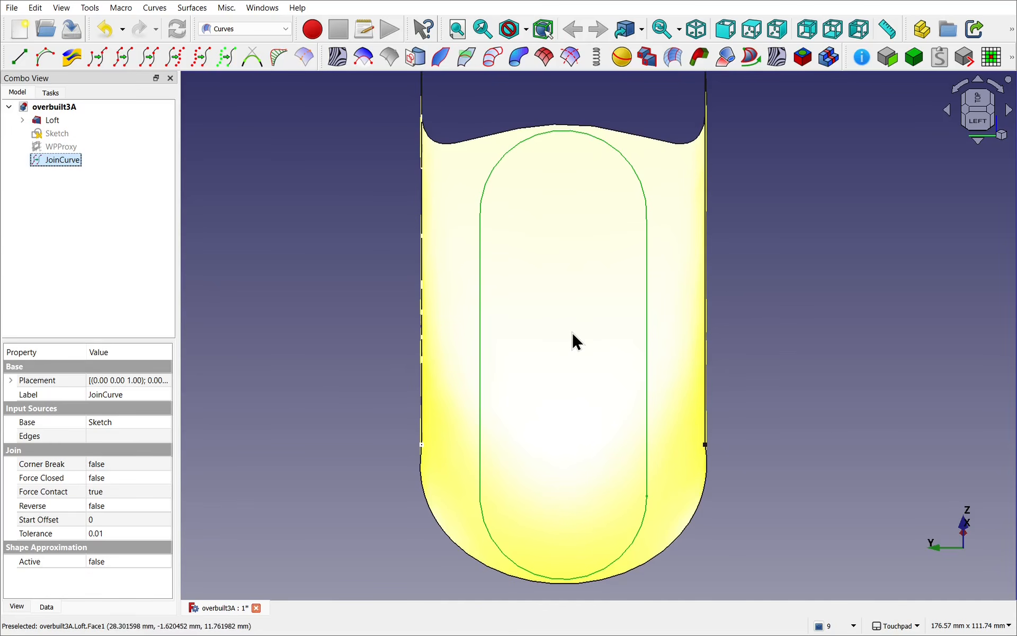
{"action": "left_click", "coordinate": [571, 333]}
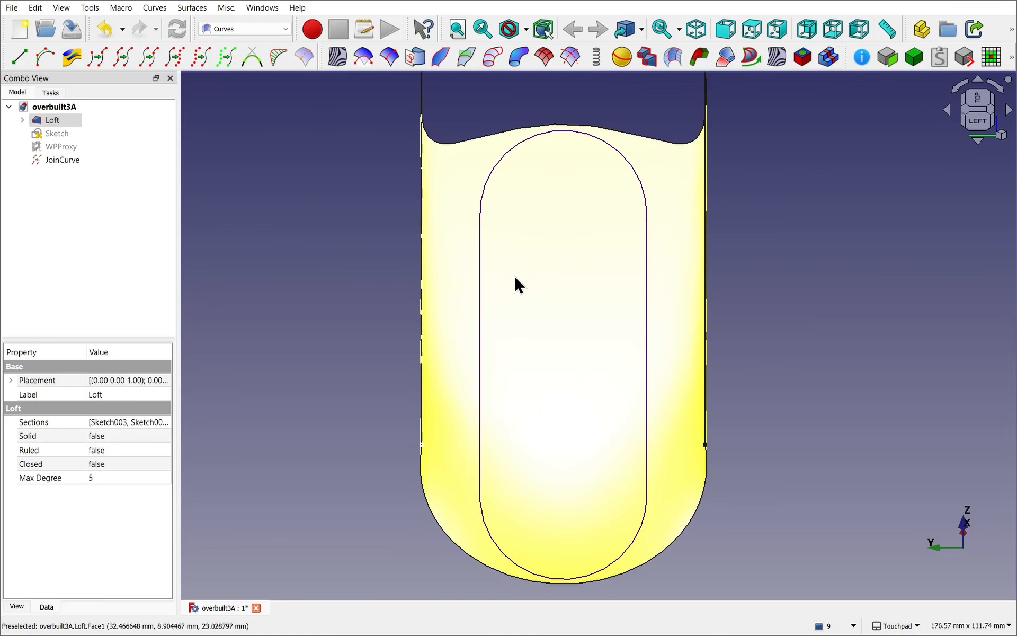
{"action": "left_click", "coordinate": [479, 289], "text": "ctrl"}
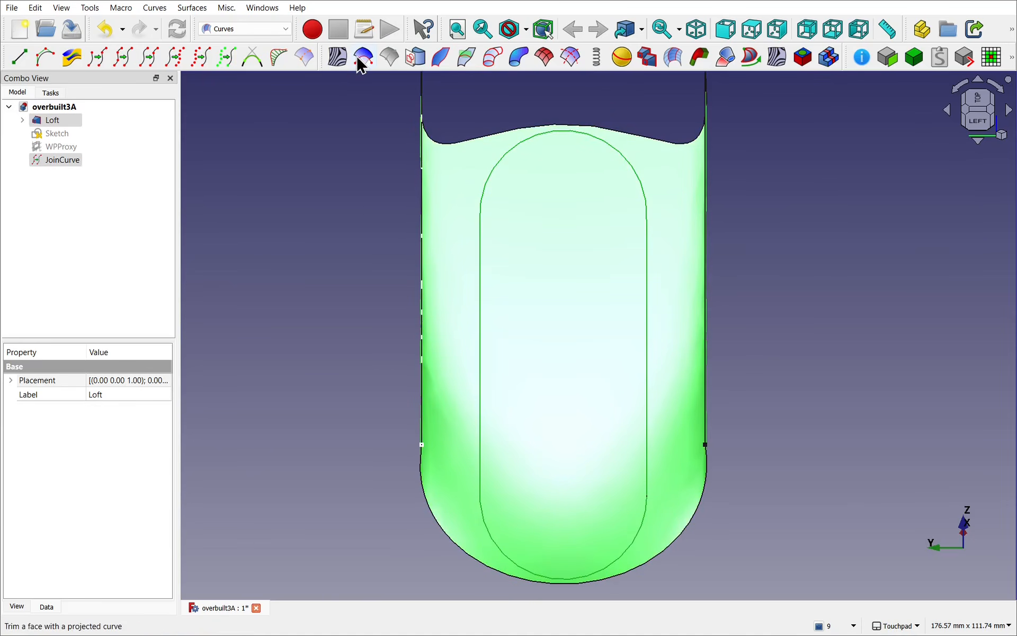
{"action": "left_click", "coordinate": [196, 7]}
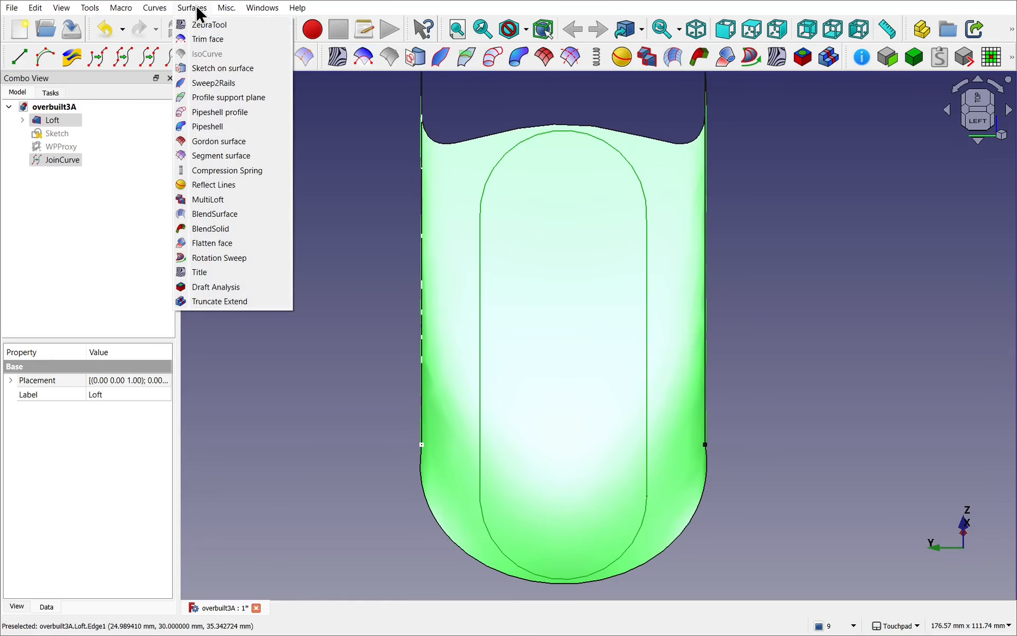
{"action": "left_click", "coordinate": [215, 43]}
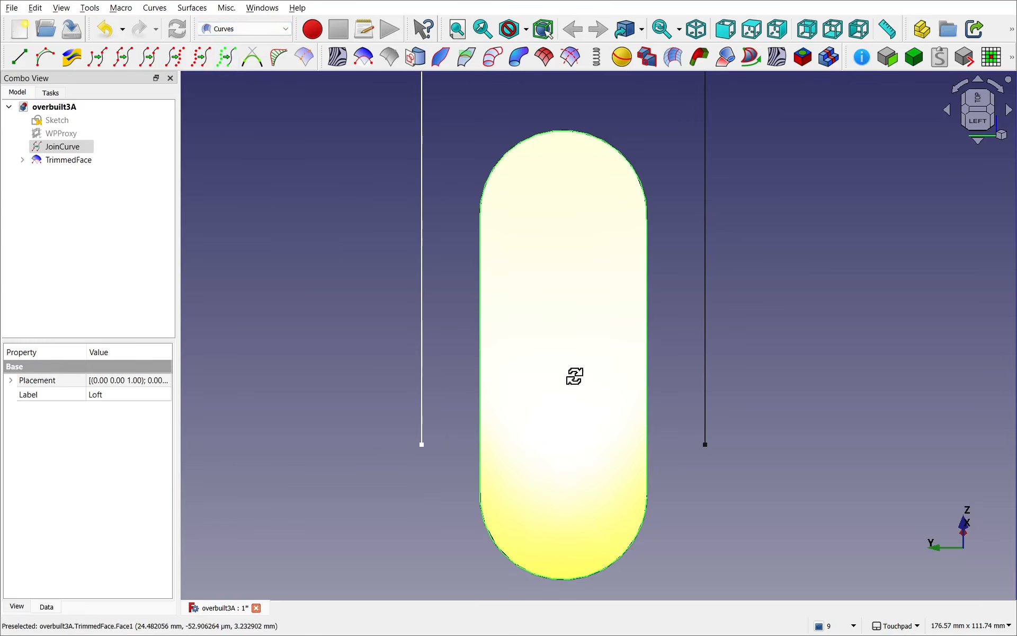
{"action": "middle_click_drag", "start_coordinate": [574, 377], "coordinate": [391, 297], "text": "alt"}
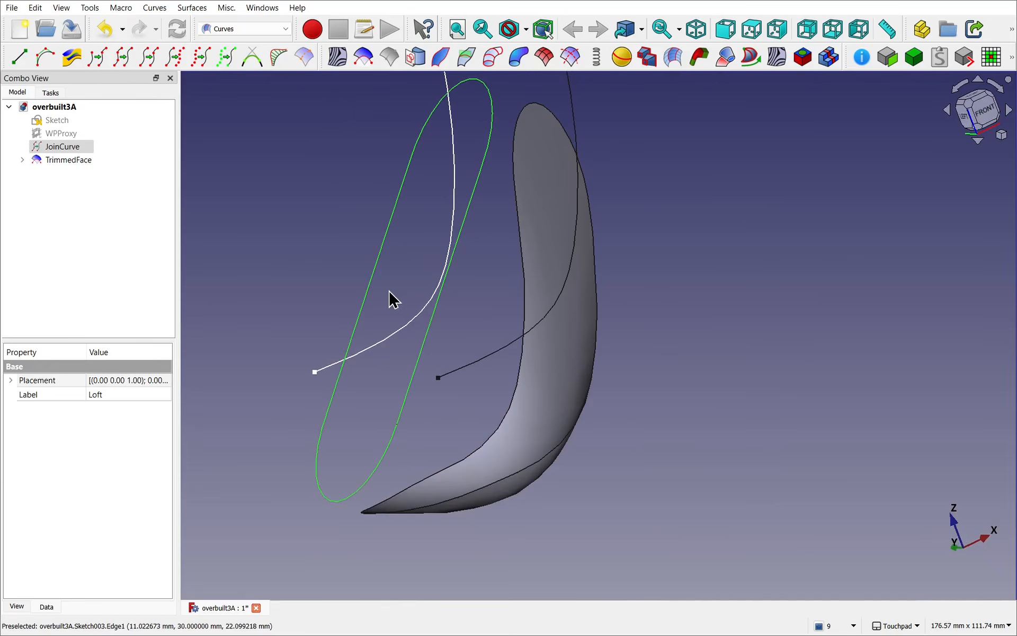
{"action": "middle_click_drag", "start_coordinate": [581, 438], "coordinate": [783, 371], "text": "alt"}
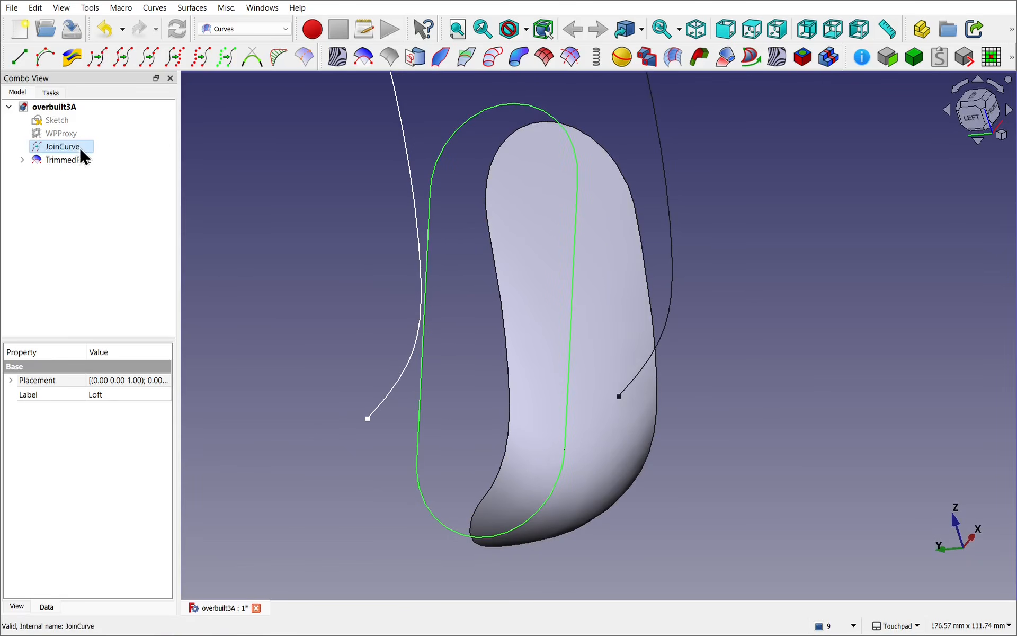
Step: Show the Loft nested under the trimmed face again, compare both from the front and clear the selection
{"action": "left_click", "coordinate": [22, 160]}
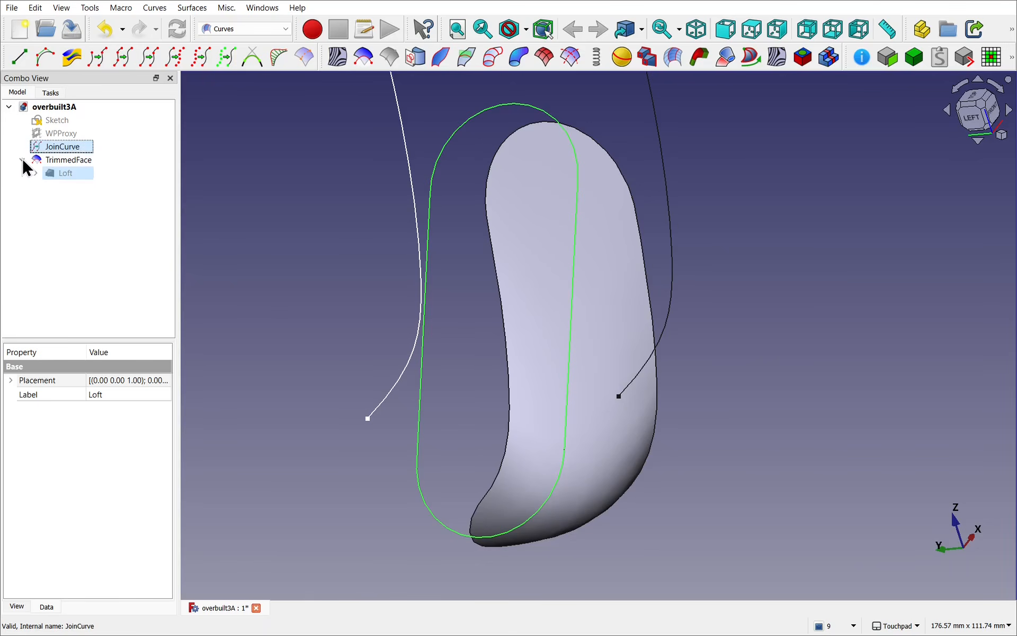
{"action": "left_click", "coordinate": [61, 173]}
{"action": "key", "text": "space"}
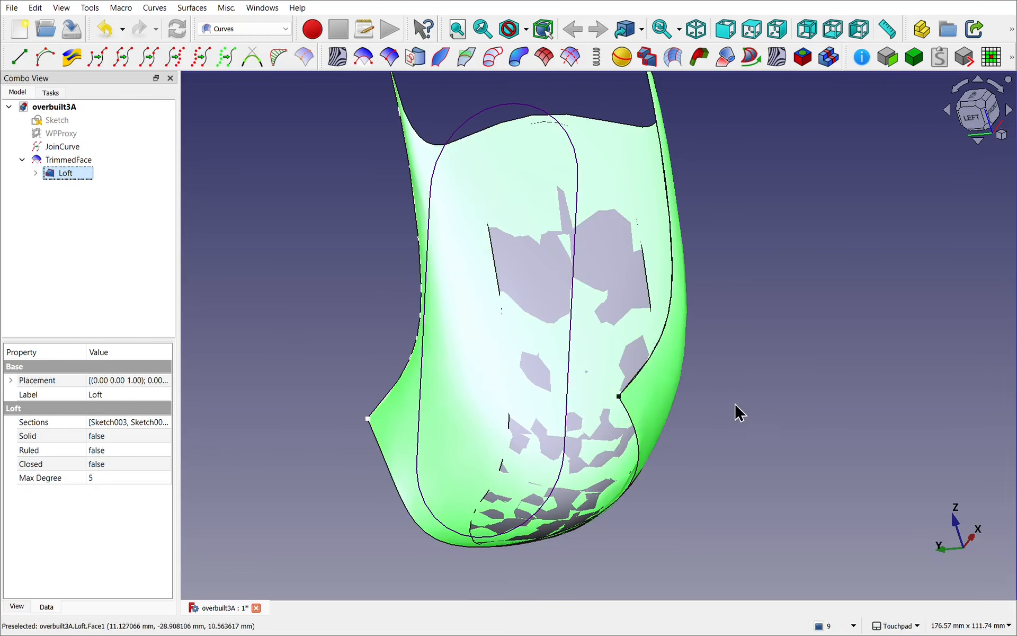
{"action": "left_click_drag", "start_coordinate": [735, 406], "coordinate": [609, 360], "text": "alt"}
{"action": "left_click", "coordinate": [976, 118]}
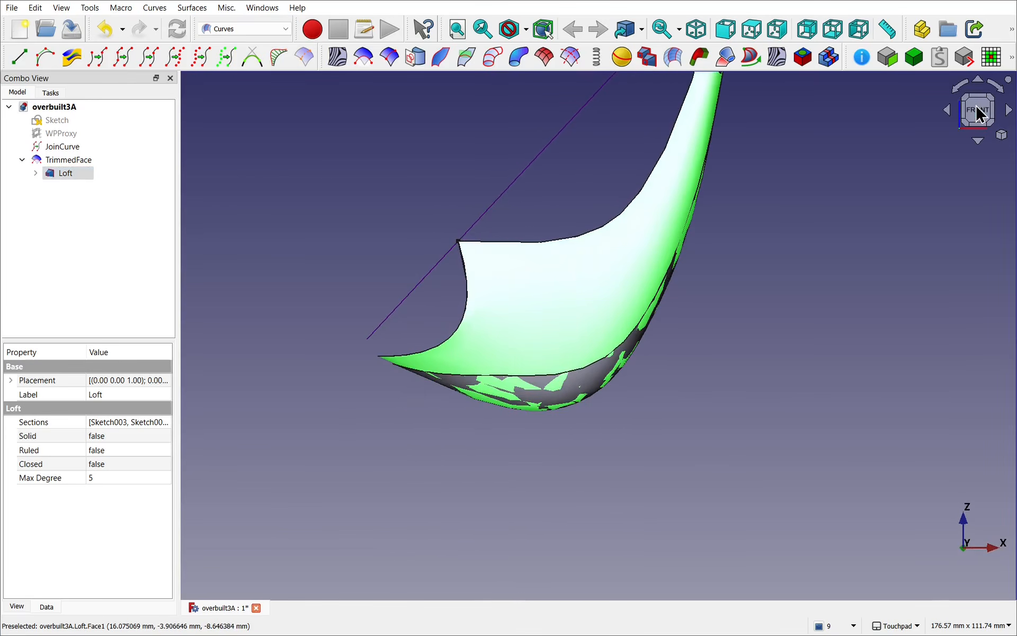
{"action": "left_click_drag", "start_coordinate": [724, 284], "coordinate": [567, 393], "text": "shift"}
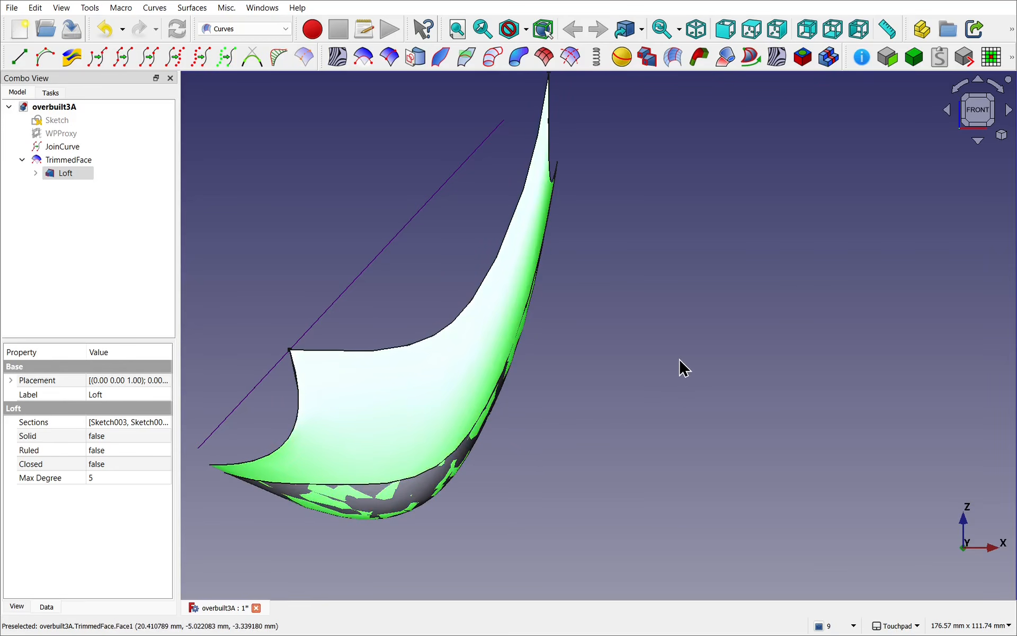
{"action": "scroll", "coordinate": [680, 360], "scroll_direction": "down", "scroll_amount": 3}
{"action": "left_click_drag", "start_coordinate": [625, 374], "coordinate": [664, 394], "text": "alt"}
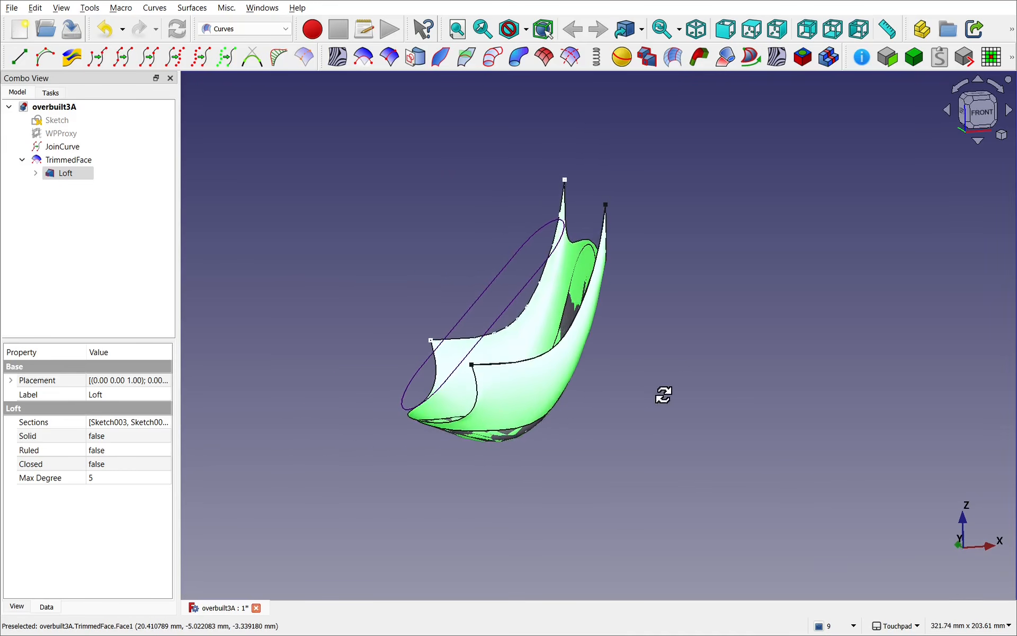
{"action": "left_click", "coordinate": [656, 402]}
Step: Switch to the Sketcher workbench and create a new sketch on the XZ-Plane
{"action": "left_click", "coordinate": [234, 30]}
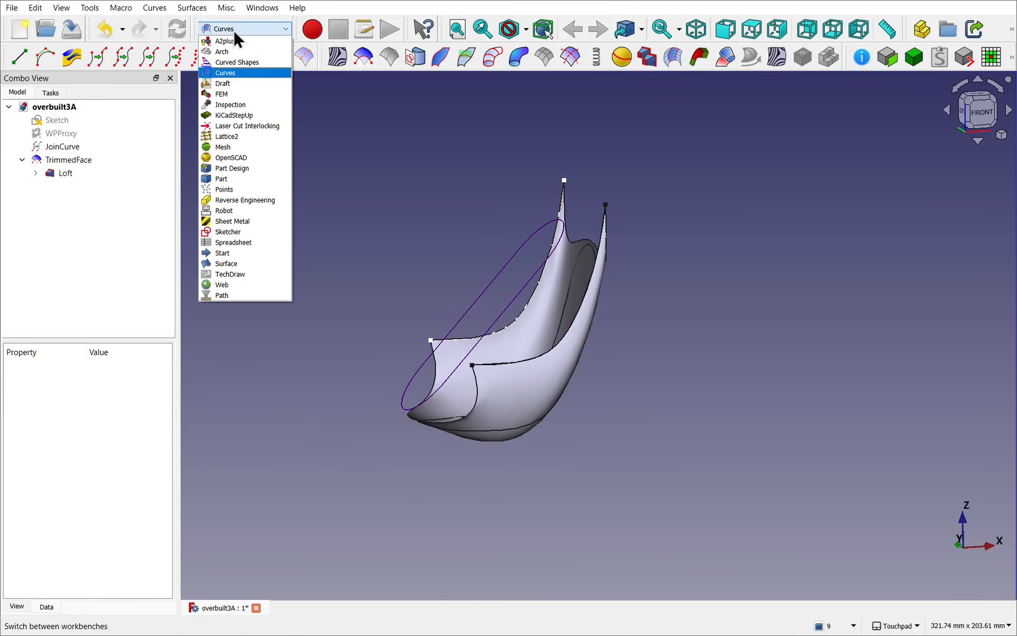
{"action": "left_click", "coordinate": [243, 231]}
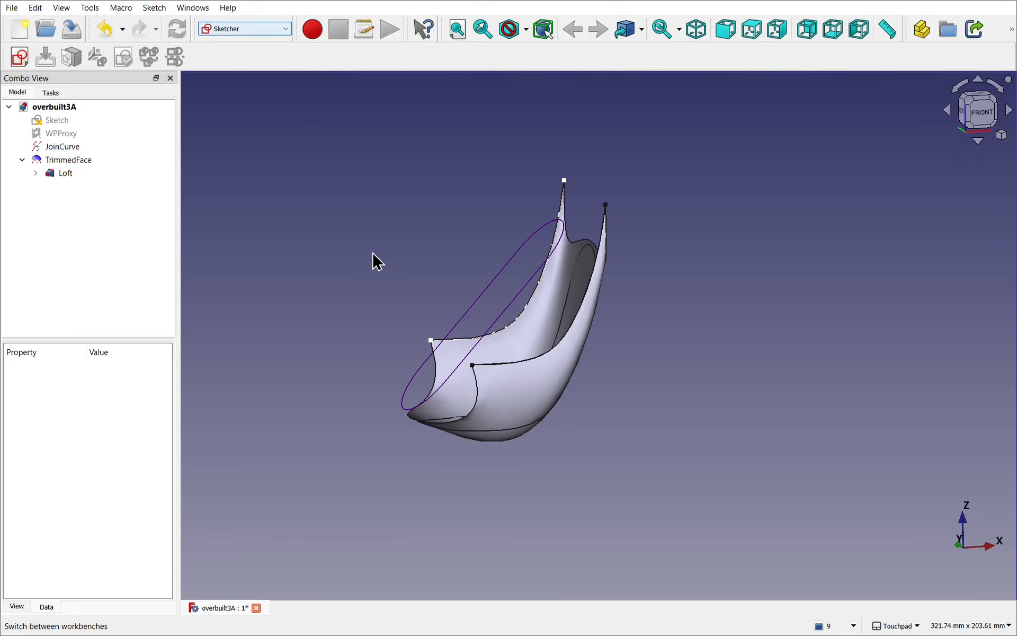
{"action": "left_click_drag", "start_coordinate": [376, 247], "coordinate": [539, 335], "text": "alt"}
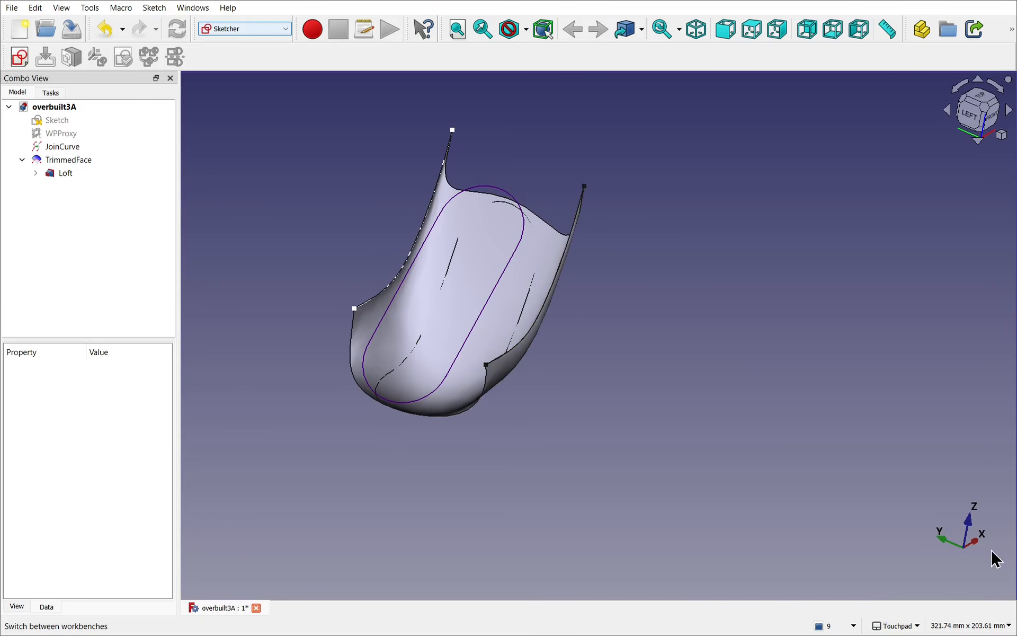
{"action": "left_click_drag", "start_coordinate": [778, 496], "coordinate": [661, 466], "text": "alt"}
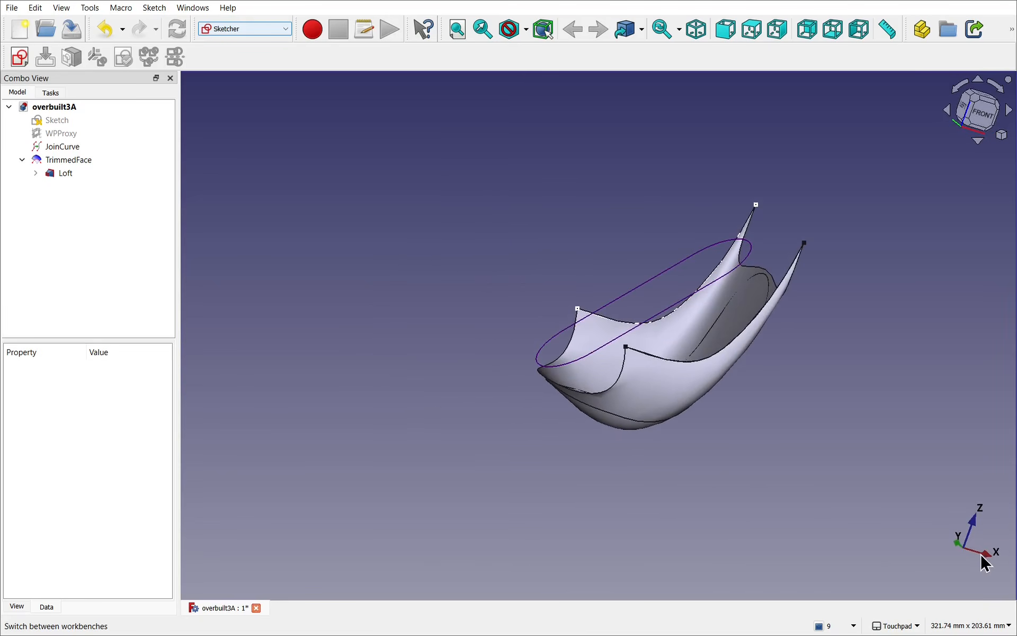
{"action": "scroll", "coordinate": [635, 462], "scroll_direction": "up", "scroll_amount": 3}
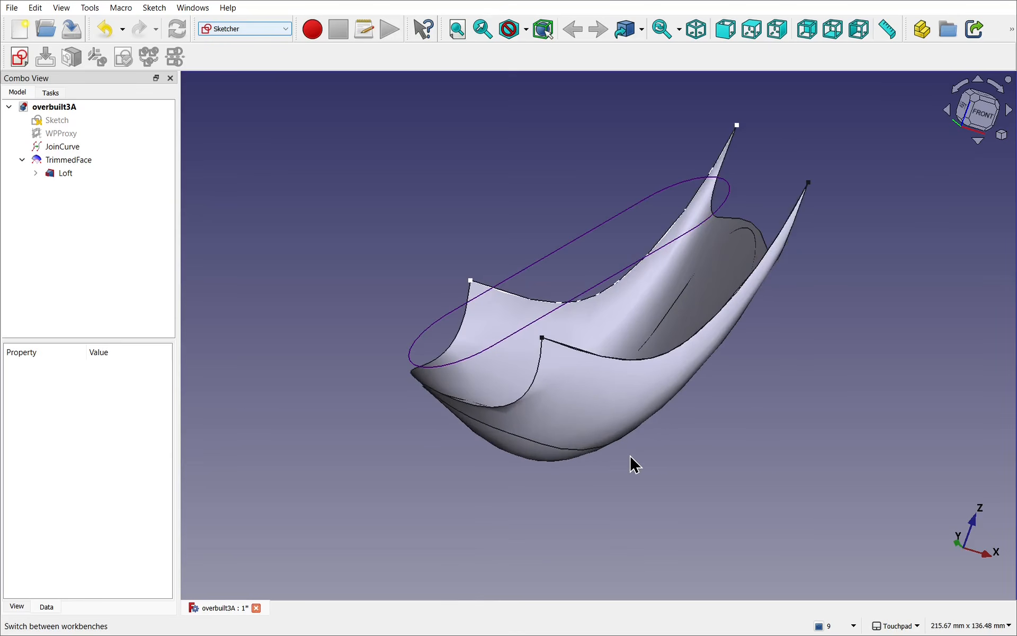
{"action": "left_click", "coordinate": [19, 59]}
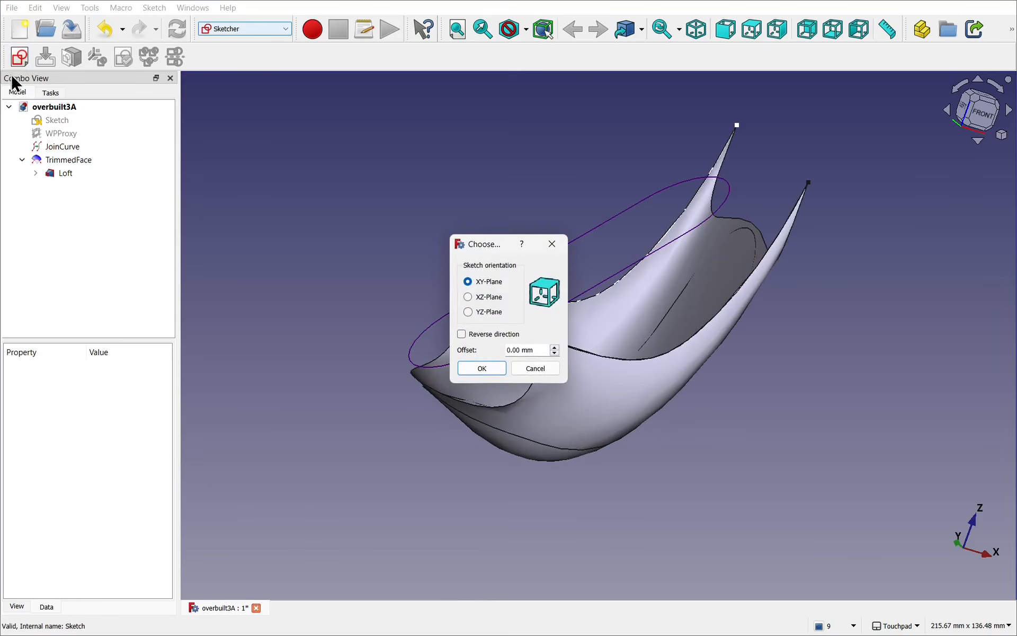
{"action": "left_click", "coordinate": [502, 305]}
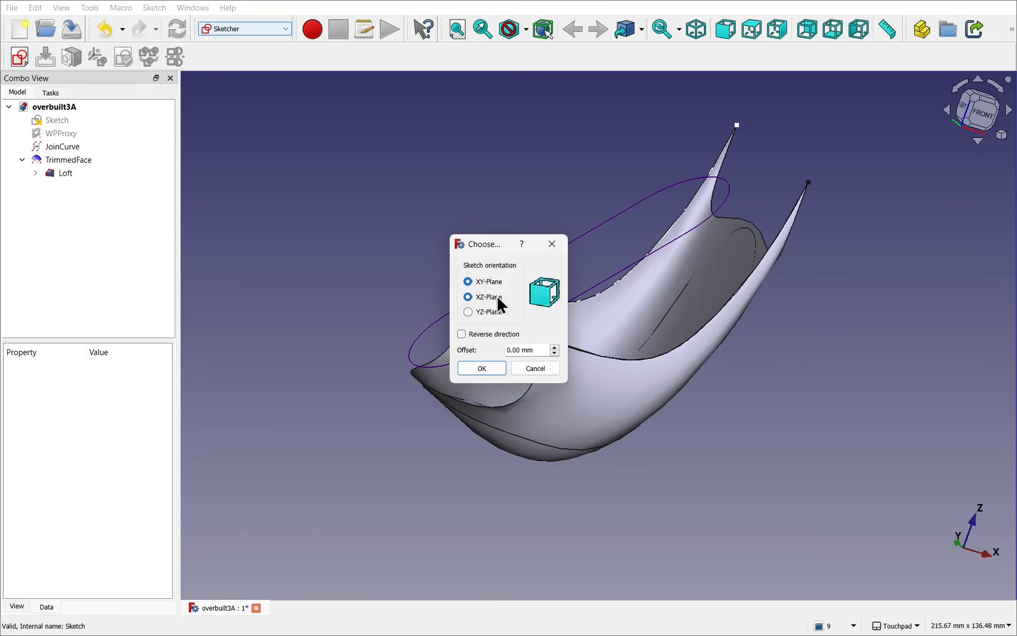
{"action": "left_click", "coordinate": [483, 370]}
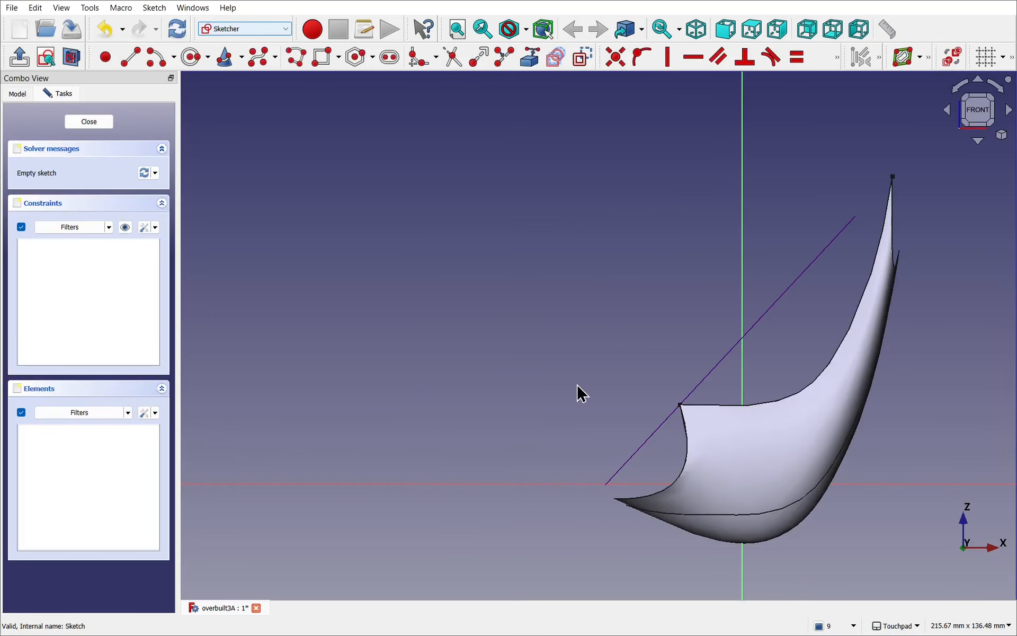
Step: Sketch a rectangle about 17.7 mm by 25 mm around the origin, over the shell's lower part, and close the sketch
{"action": "middle_click_drag", "start_coordinate": [577, 385], "coordinate": [365, 288], "text": "shift"}
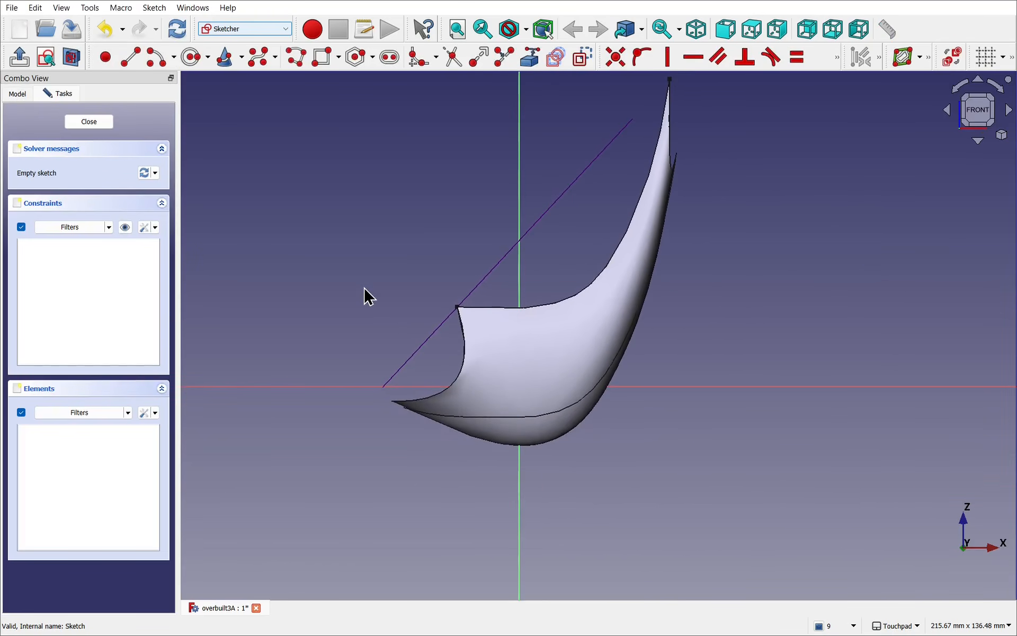
{"action": "left_click", "coordinate": [77, 59]}
{"action": "middle_click_drag", "start_coordinate": [697, 418], "coordinate": [678, 410], "text": "alt"}
{"action": "middle_click_drag", "start_coordinate": [468, 378], "coordinate": [596, 393], "text": "shift"}
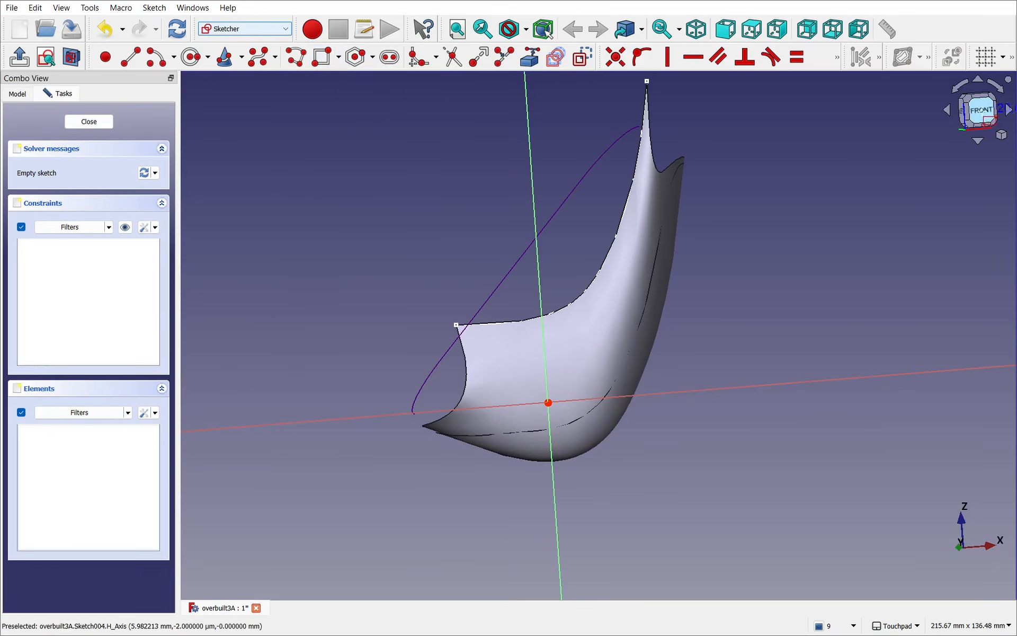
{"action": "left_click", "coordinate": [980, 111]}
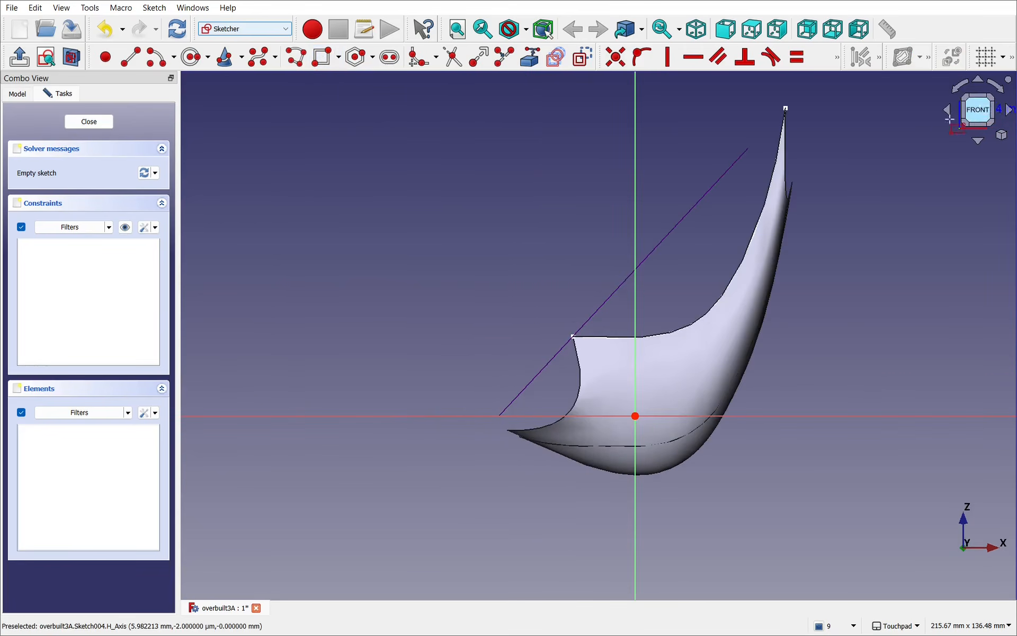
{"action": "left_click", "coordinate": [592, 347]}
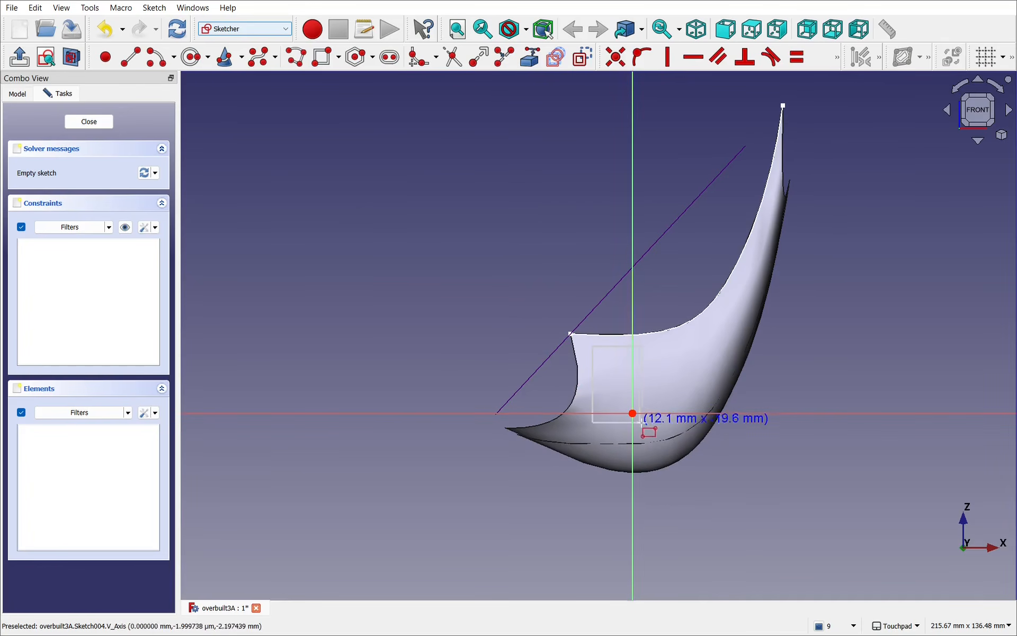
{"action": "left_click", "coordinate": [662, 441]}
{"action": "left_click", "coordinate": [88, 121]}
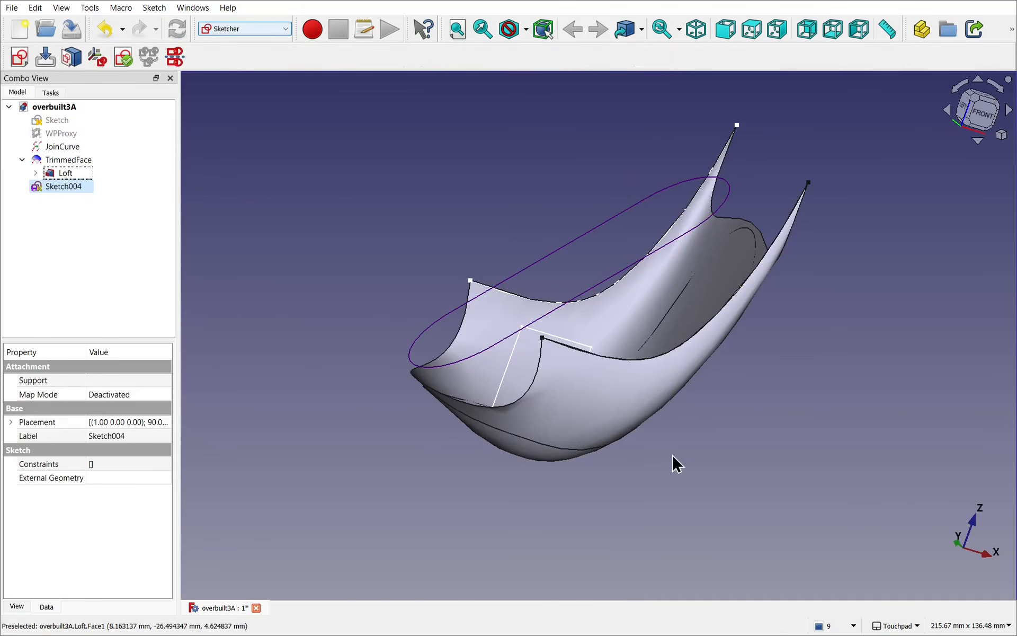
Step: Set the rectangle sketch's placement position to y = 35 mm, moving it outside the shell's side wall
{"action": "left_click_drag", "start_coordinate": [673, 455], "coordinate": [730, 501], "text": "alt"}
{"action": "left_click_drag", "start_coordinate": [554, 299], "coordinate": [826, 499], "text": "shift"}
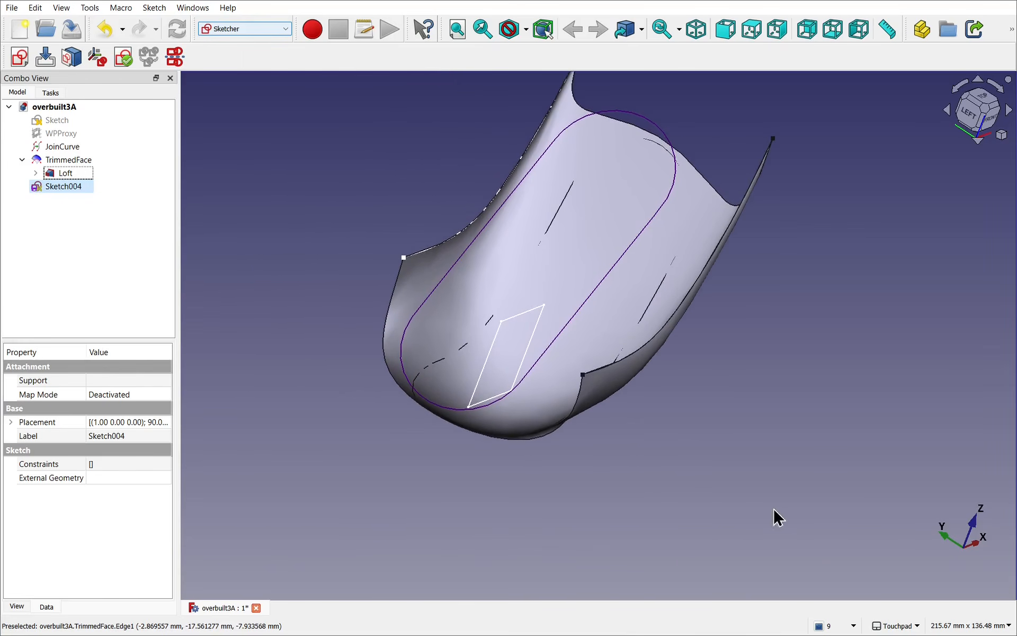
{"action": "mouse_move", "coordinate": [692, 497]}
{"action": "left_mouse_down", "text": "alt"}
{"action": "mouse_move", "coordinate": [779, 494]}
{"action": "mouse_move", "coordinate": [808, 472]}
{"action": "mouse_move", "coordinate": [874, 463]}
{"action": "left_mouse_up", "text": "alt"}
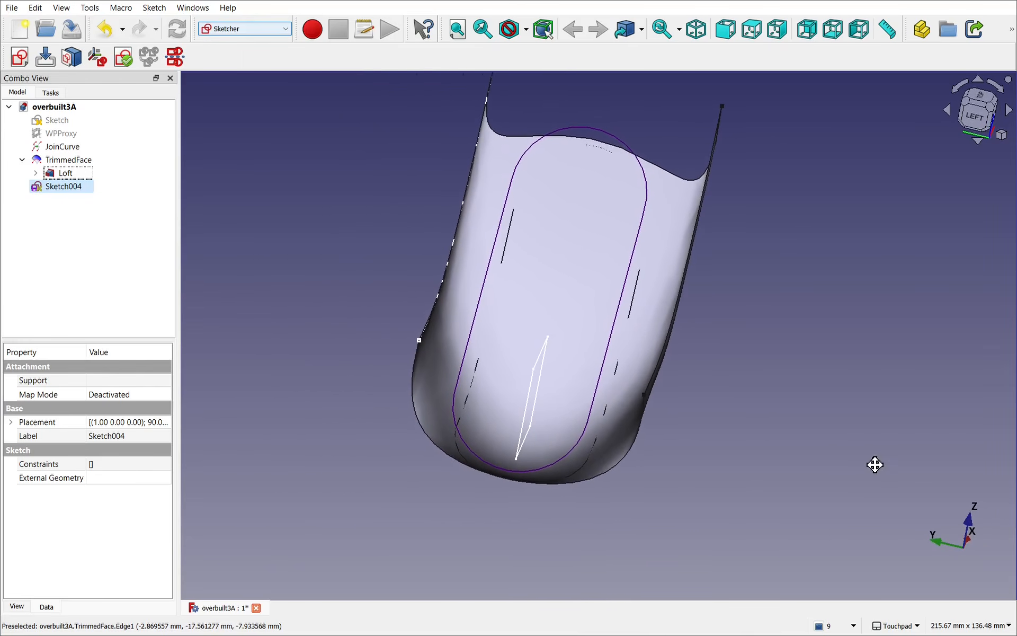
{"action": "left_click", "coordinate": [58, 193]}
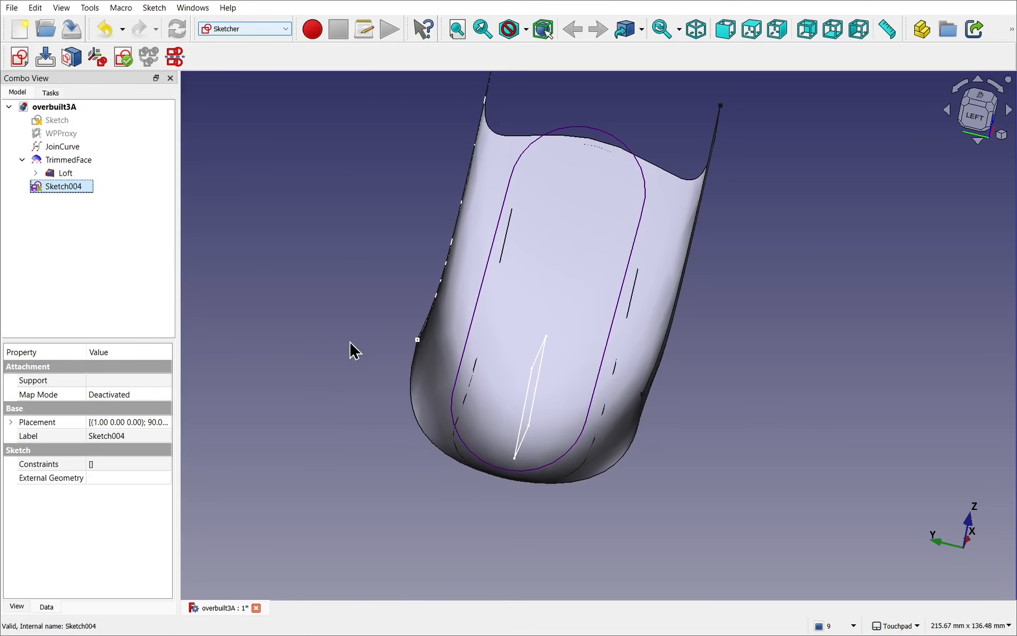
{"action": "left_click_drag", "start_coordinate": [381, 386], "coordinate": [355, 392], "text": "alt"}
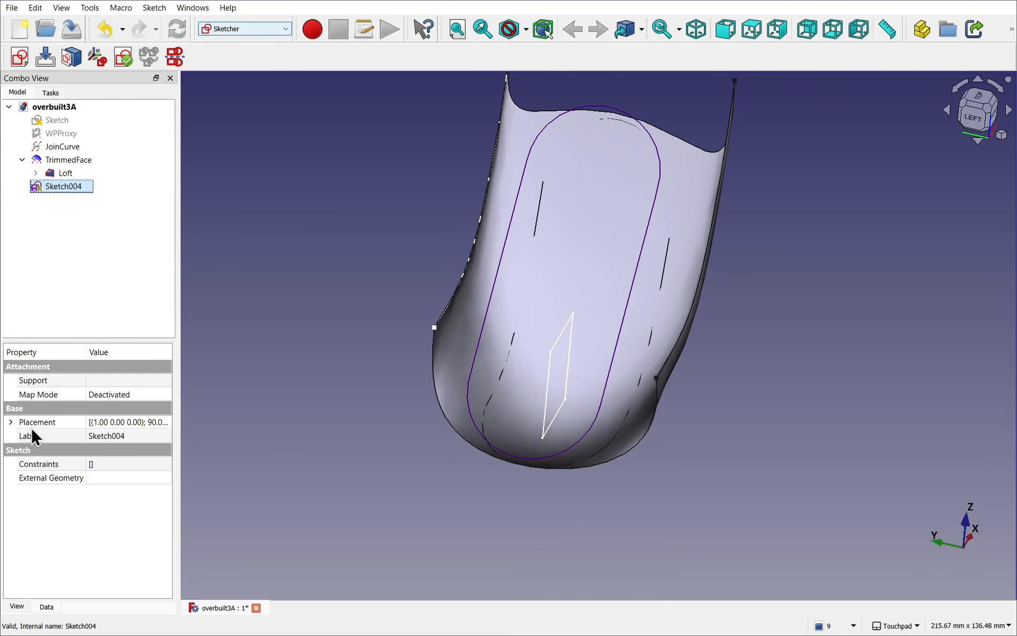
{"action": "left_click", "coordinate": [11, 422]}
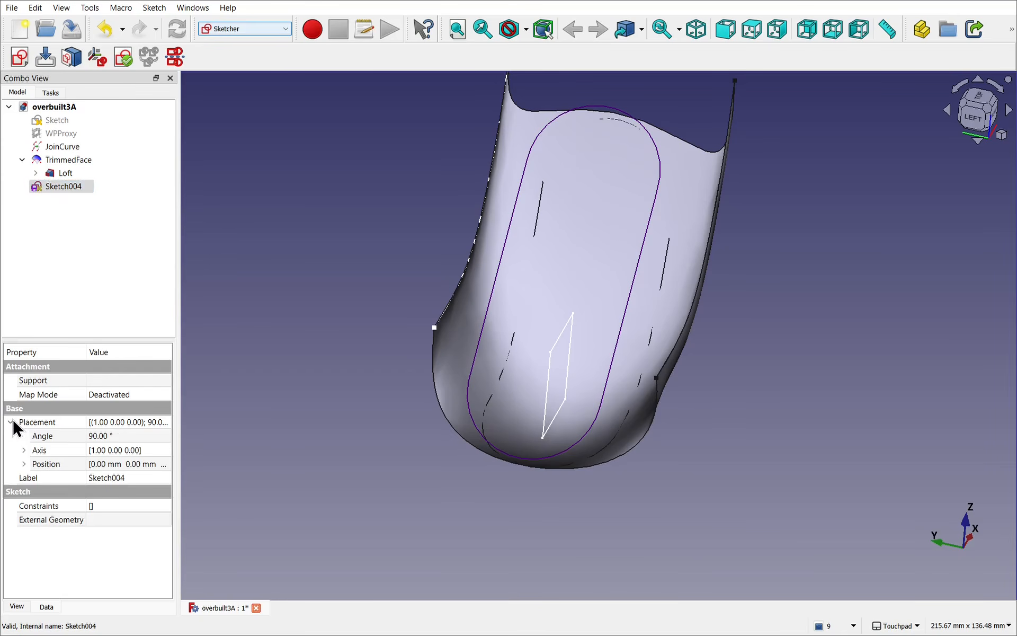
{"action": "left_click", "coordinate": [24, 464]}
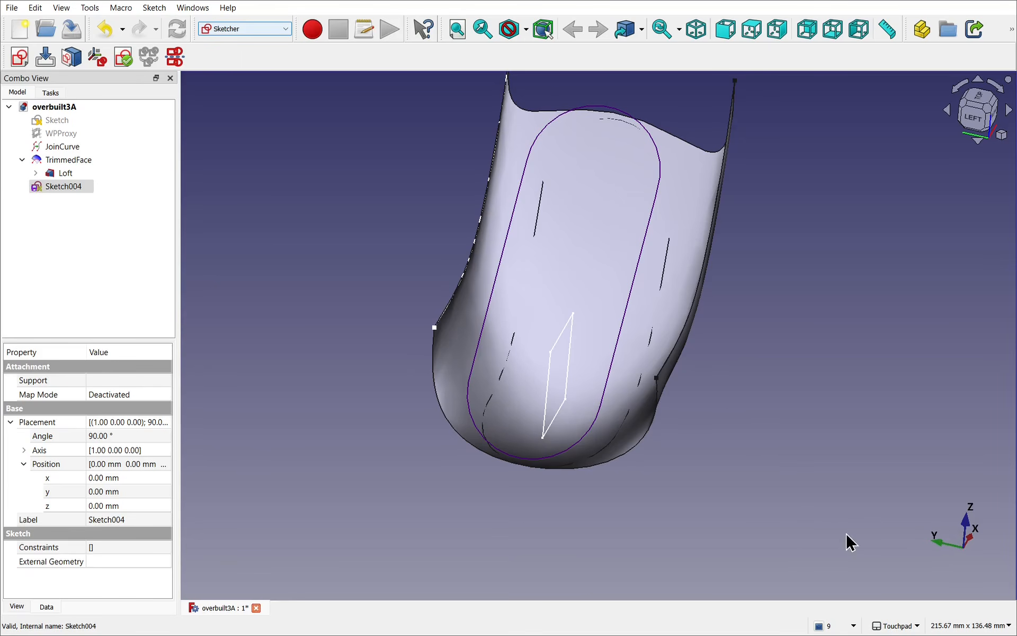
{"action": "left_click", "coordinate": [139, 494]}
{"action": "scroll", "coordinate": [114, 496], "scroll_direction": "up", "scroll_amount": 2}
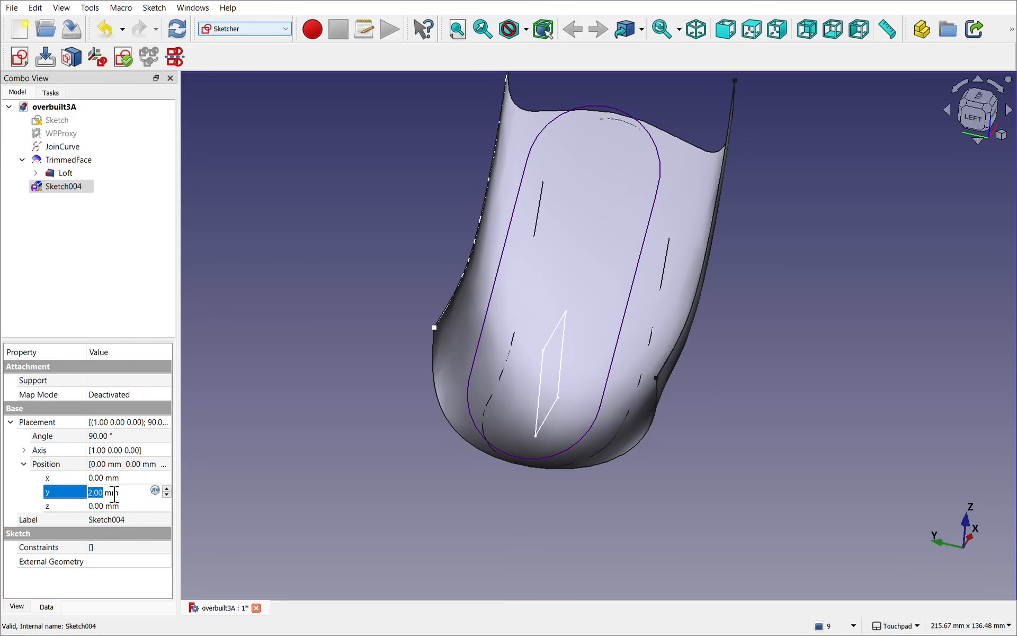
{"action": "scroll", "coordinate": [114, 496], "scroll_direction": "up", "scroll_amount": 20}
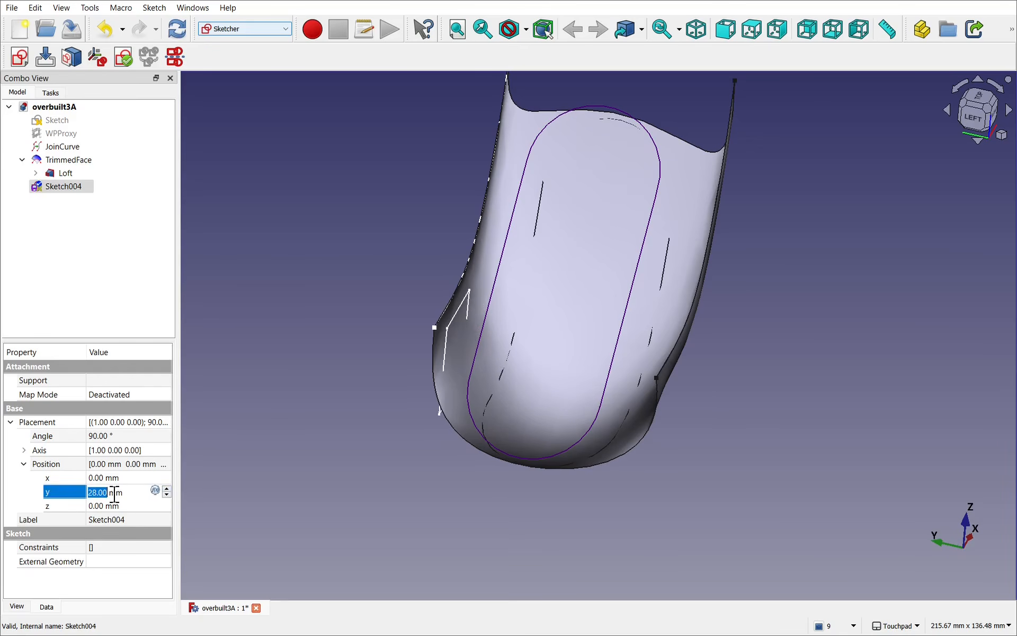
{"action": "scroll", "coordinate": [115, 492], "scroll_direction": "up", "scroll_amount": 7}
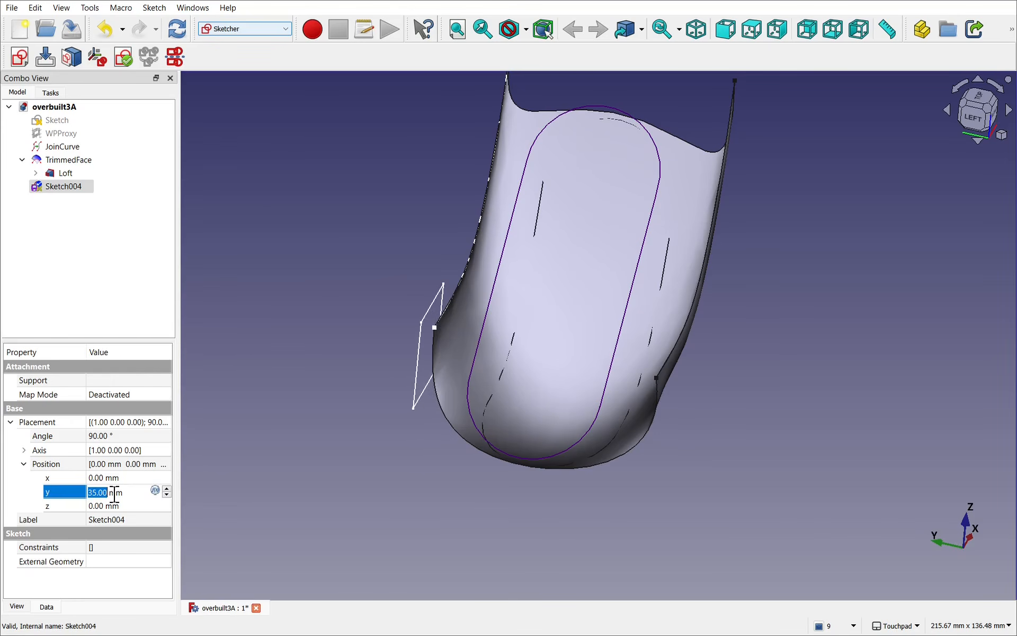
{"action": "left_click_drag", "start_coordinate": [483, 441], "coordinate": [880, 400], "text": "shift"}
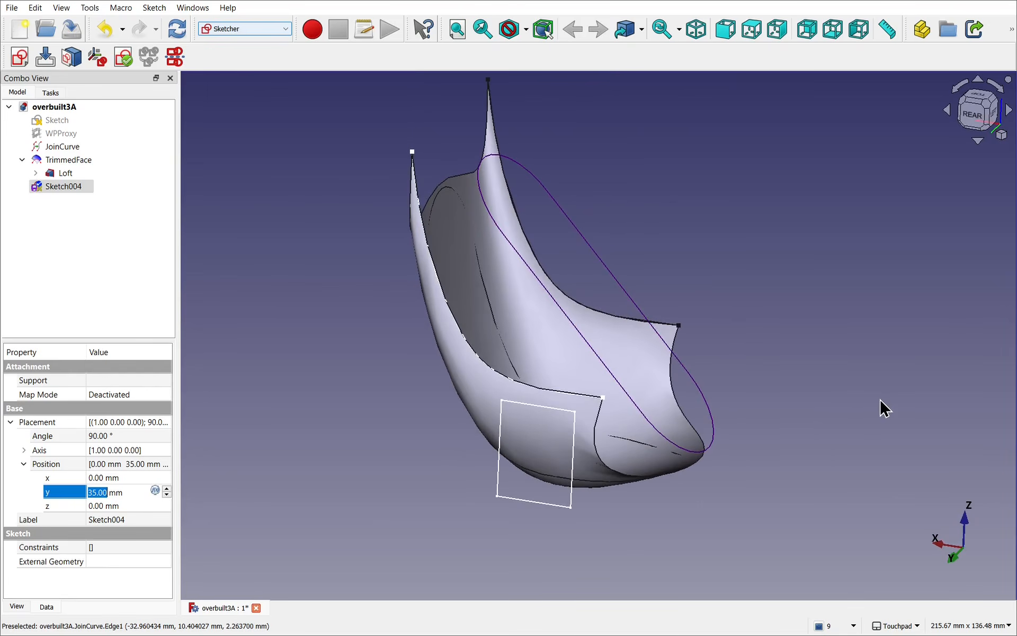
Step: Align the view to the rear, square to the rectangle sketch, and switch to the Curves workbench
{"action": "left_click", "coordinate": [969, 115]}
{"action": "mouse_move", "coordinate": [786, 356]}
{"action": "left_mouse_down", "text": "shift"}
{"action": "mouse_move", "coordinate": [676, 325]}
{"action": "mouse_move", "coordinate": [665, 341]}
{"action": "mouse_move", "coordinate": [690, 361]}
{"action": "mouse_move", "coordinate": [710, 353]}
{"action": "left_mouse_up", "text": "shift"}
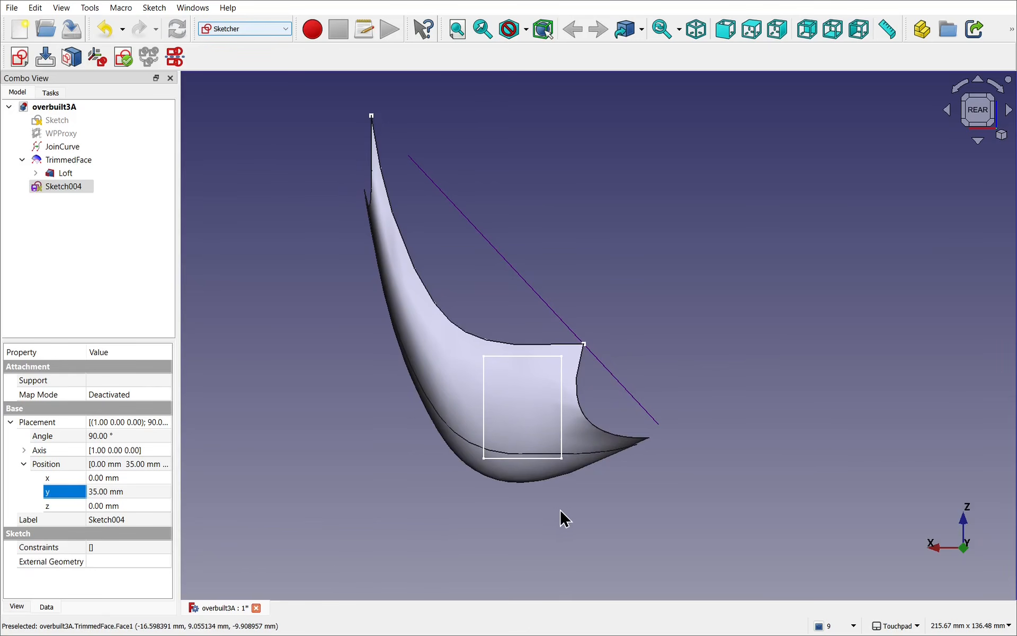
{"action": "left_click", "coordinate": [536, 455]}
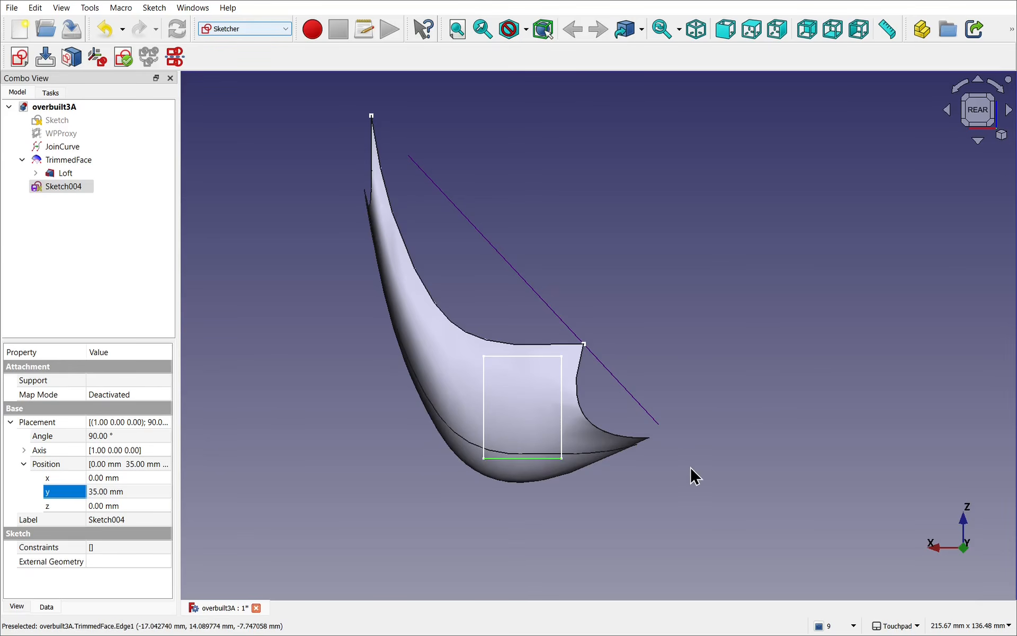
{"action": "left_click_drag", "start_coordinate": [691, 476], "coordinate": [668, 478], "text": "alt"}
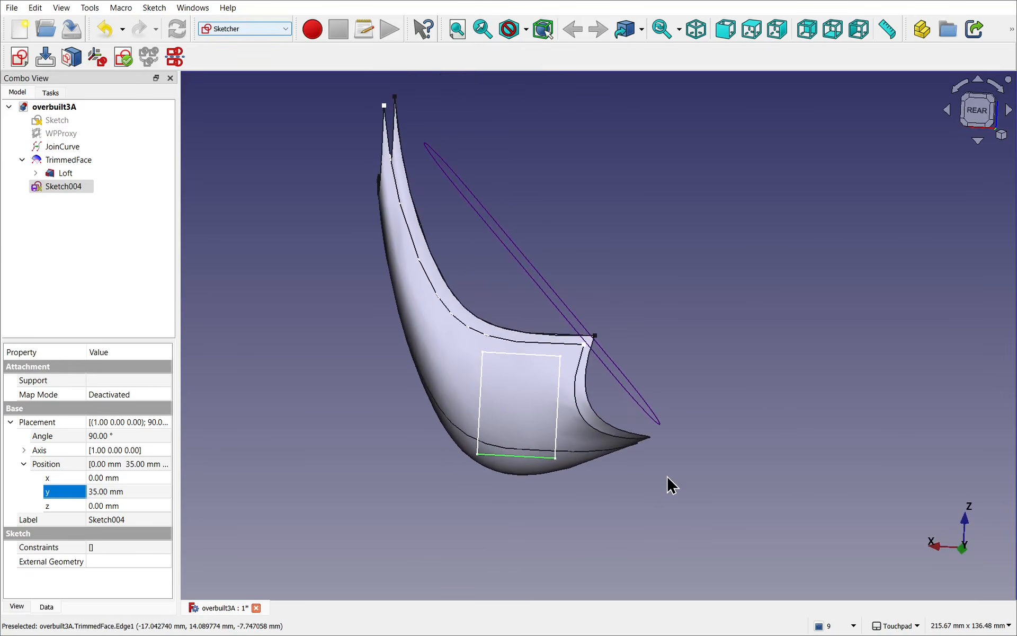
{"action": "left_click", "coordinate": [978, 109]}
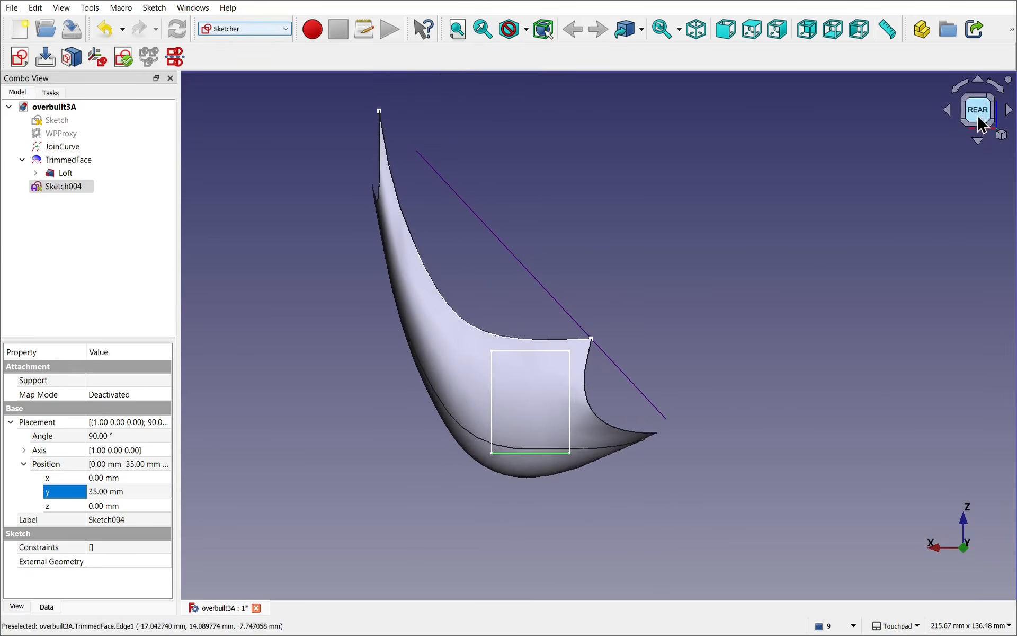
{"action": "left_click", "coordinate": [229, 30]}
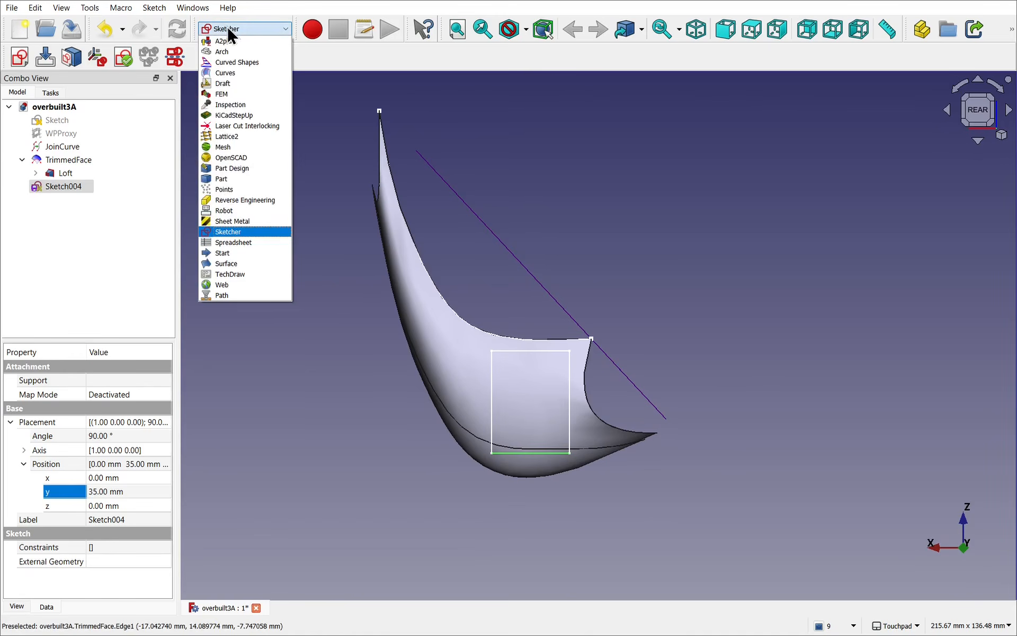
{"action": "left_click", "coordinate": [229, 72]}
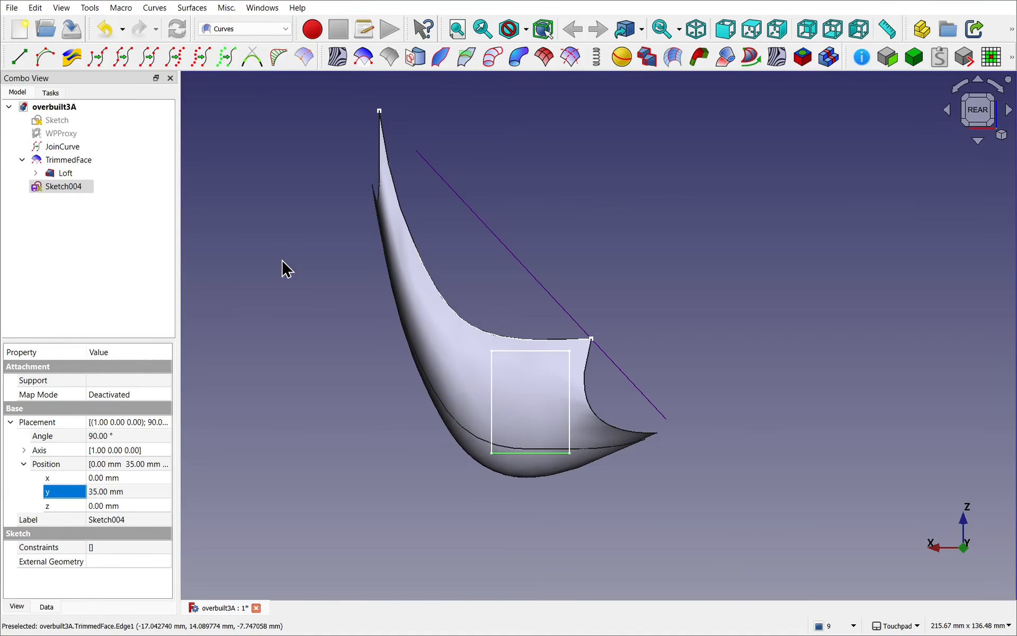
Step: Join the edges of the rectangle sketch Sketch004 into a single curve and clear the selection
{"action": "left_click", "coordinate": [66, 187]}
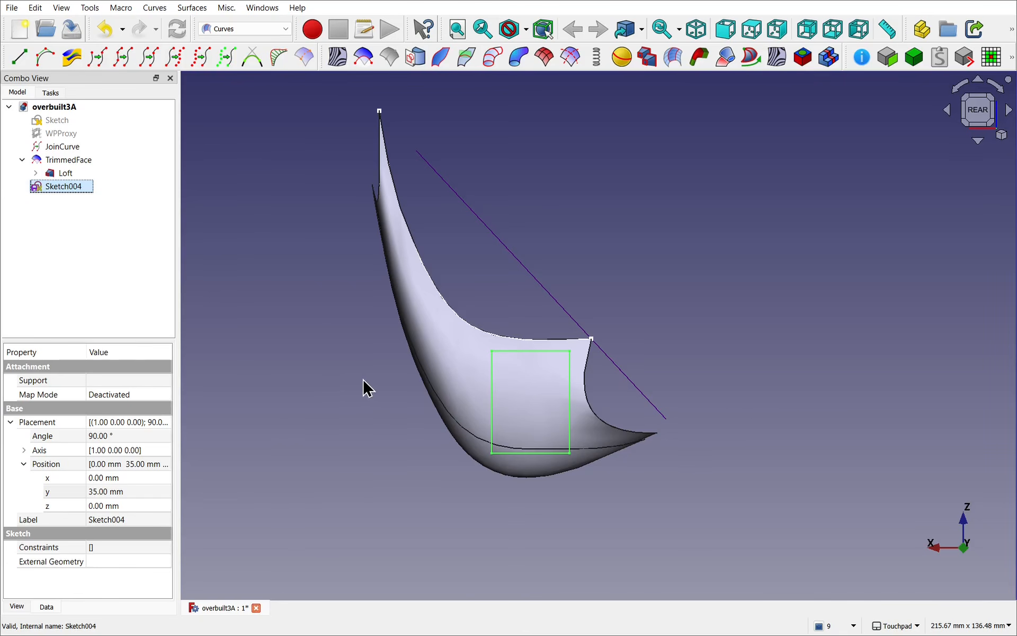
{"action": "left_click", "coordinate": [122, 59]}
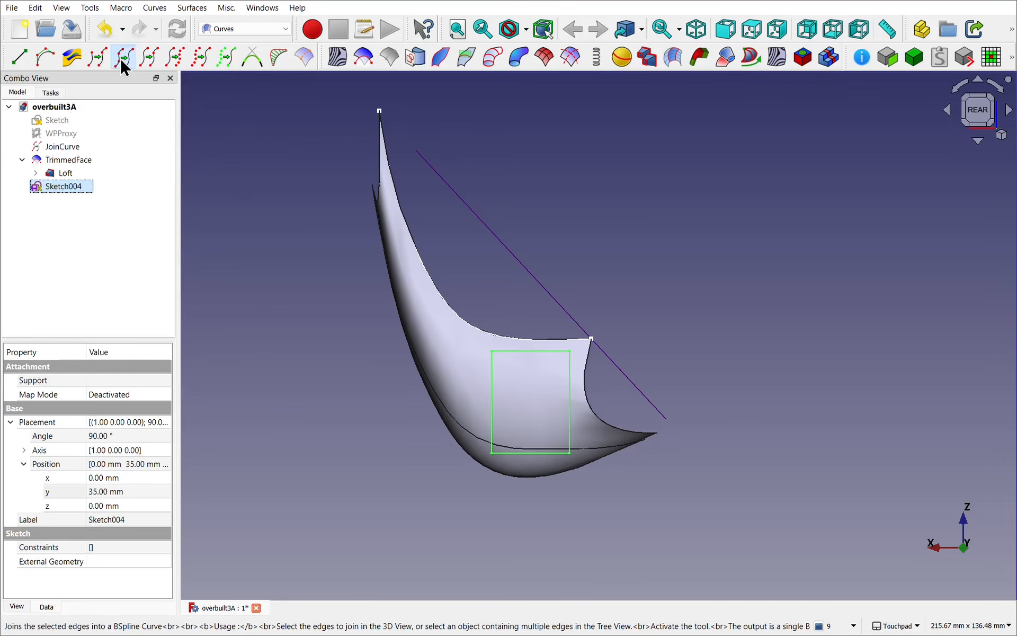
{"action": "left_click", "coordinate": [570, 426]}
{"action": "left_click", "coordinate": [323, 422]}
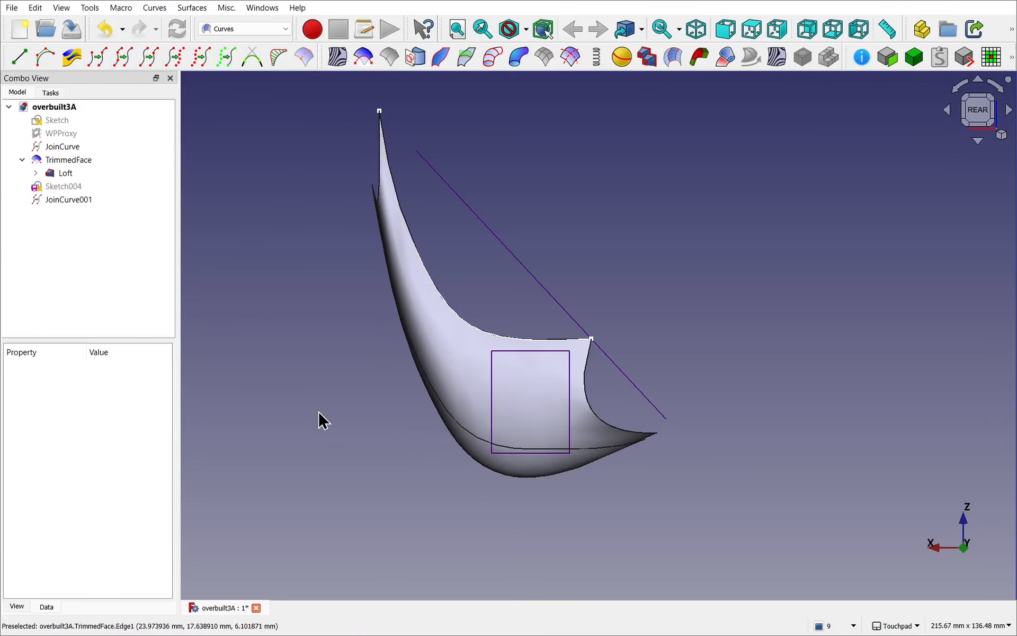
Step: Hide the first TrimmedFace so that only the untrimmed Loft shell is shown, and clear the selection
{"action": "middle_click_drag", "start_coordinate": [388, 451], "coordinate": [329, 456]}
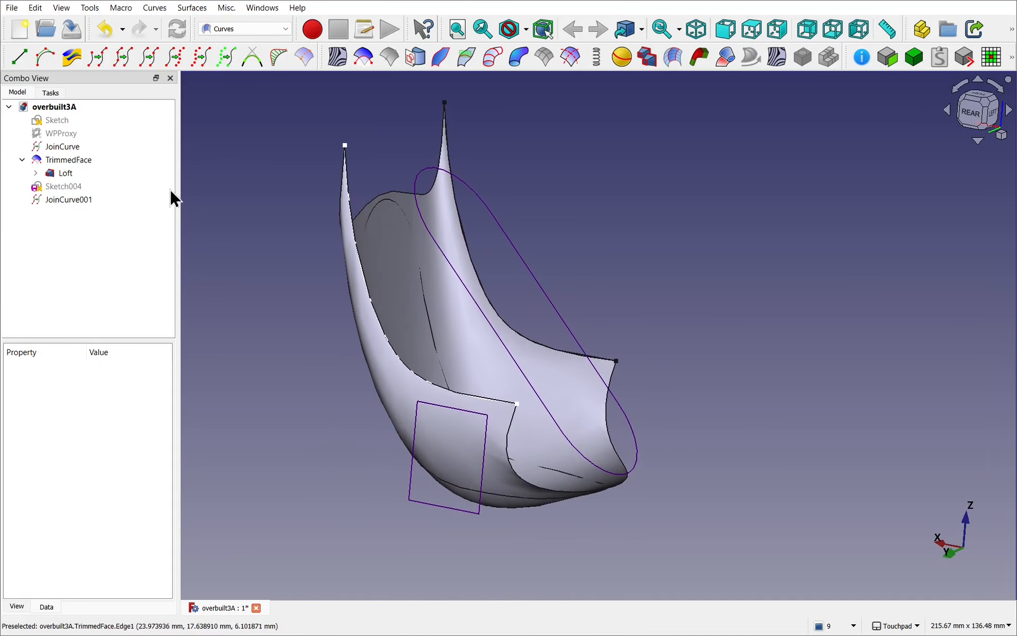
{"action": "left_click", "coordinate": [83, 161]}
{"action": "key", "text": "space"}
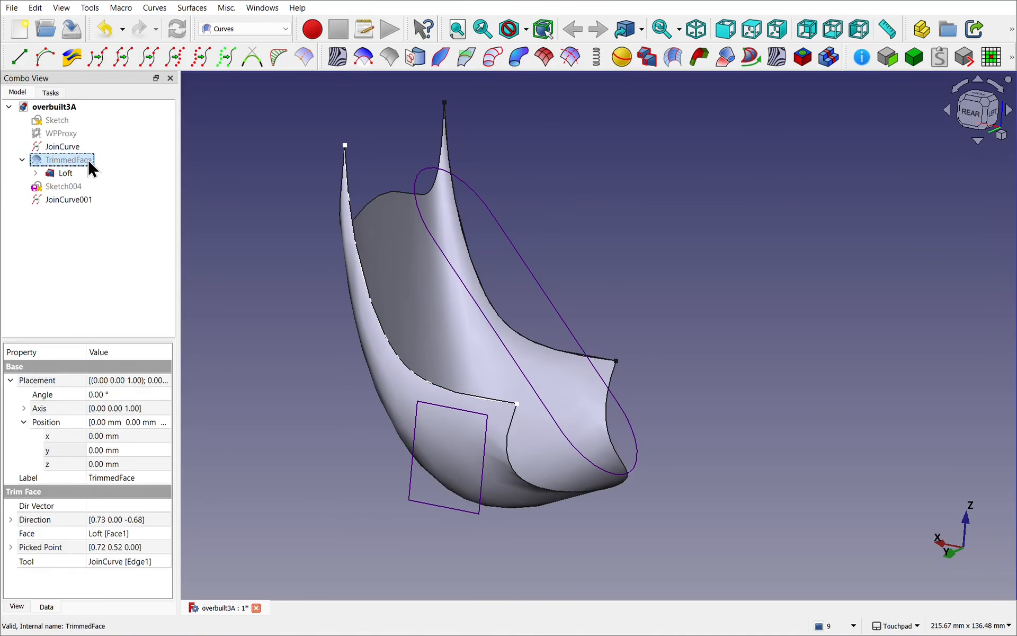
{"action": "left_click_drag", "start_coordinate": [316, 408], "coordinate": [747, 383], "text": "alt"}
{"action": "left_click", "coordinate": [747, 382]}
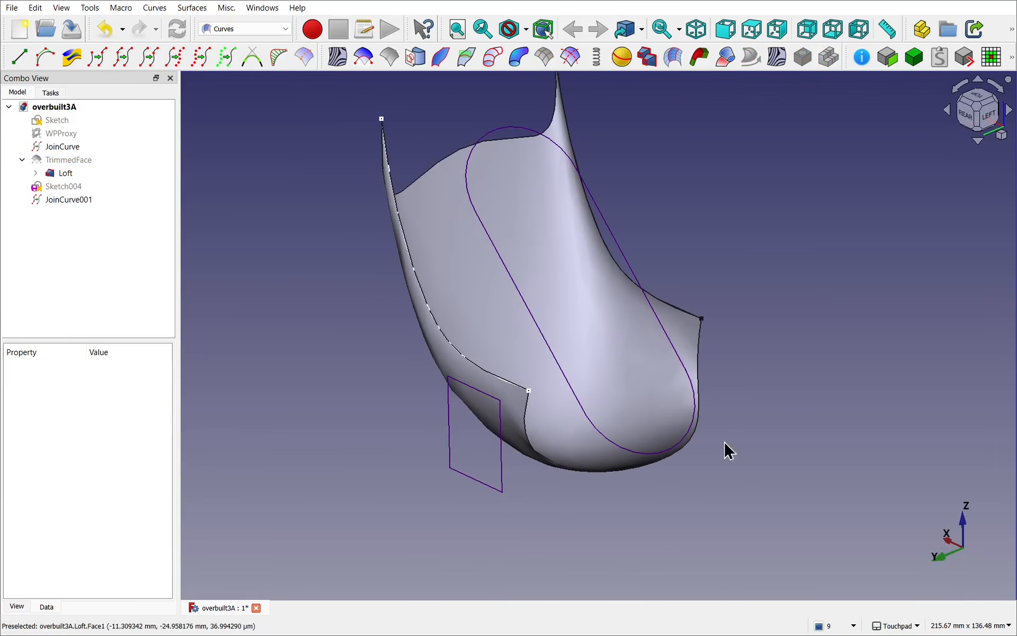
Step: Trim the Loft face with JoinCurve001 projected along the rear view, picking the face inside the rectangle and the outline
{"action": "mouse_move", "coordinate": [451, 411]}
{"action": "left_mouse_down", "text": "alt"}
{"action": "mouse_move", "coordinate": [508, 425]}
{"action": "mouse_move", "coordinate": [593, 373]}
{"action": "mouse_move", "coordinate": [609, 389]}
{"action": "left_mouse_up", "text": "alt"}
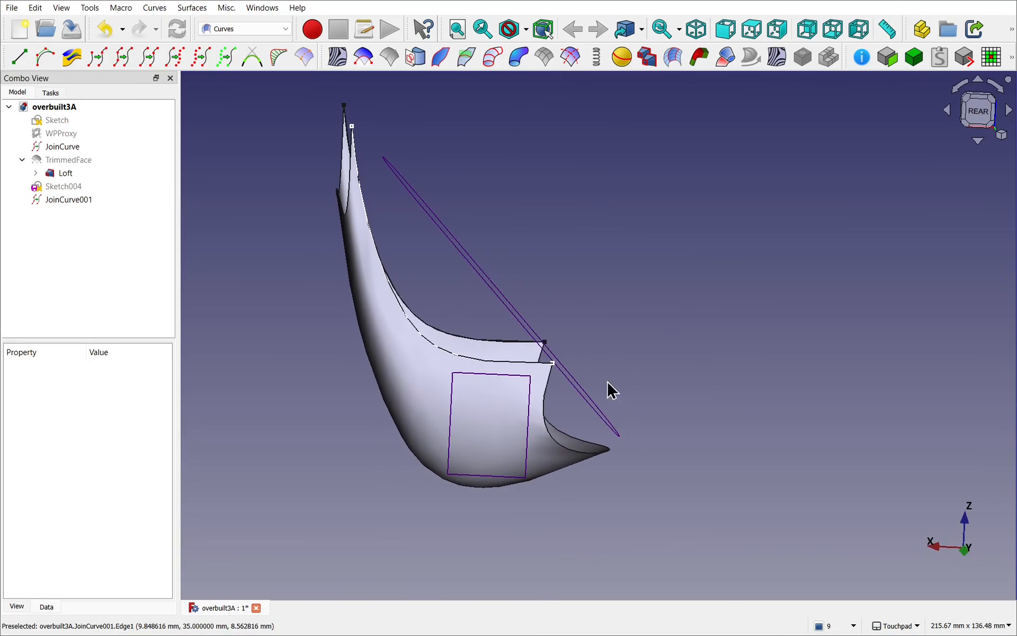
{"action": "left_click", "coordinate": [979, 121]}
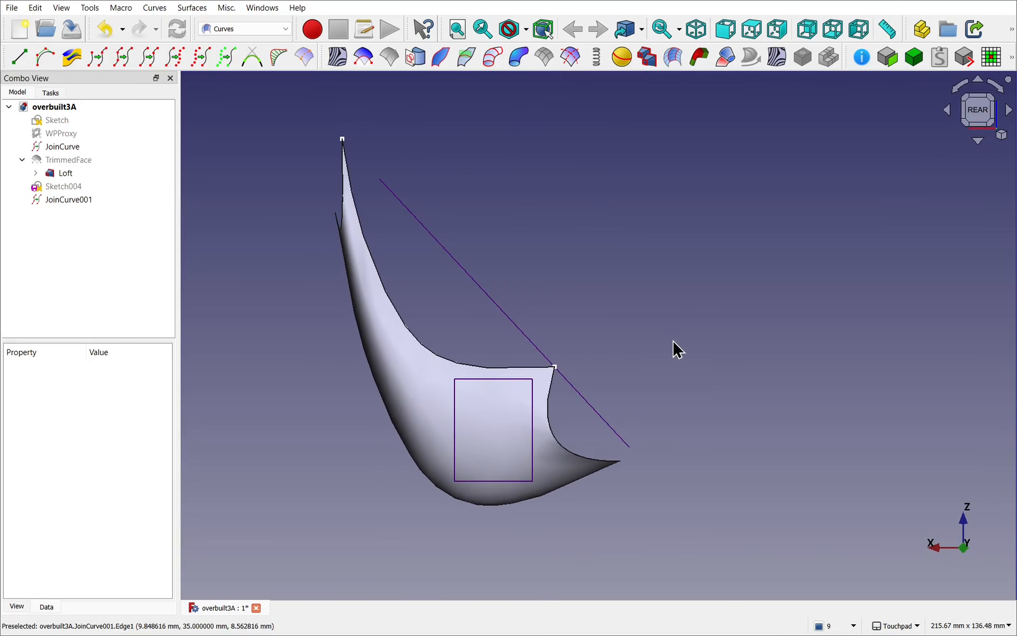
{"action": "left_click_drag", "start_coordinate": [674, 348], "coordinate": [735, 339], "text": "shift"}
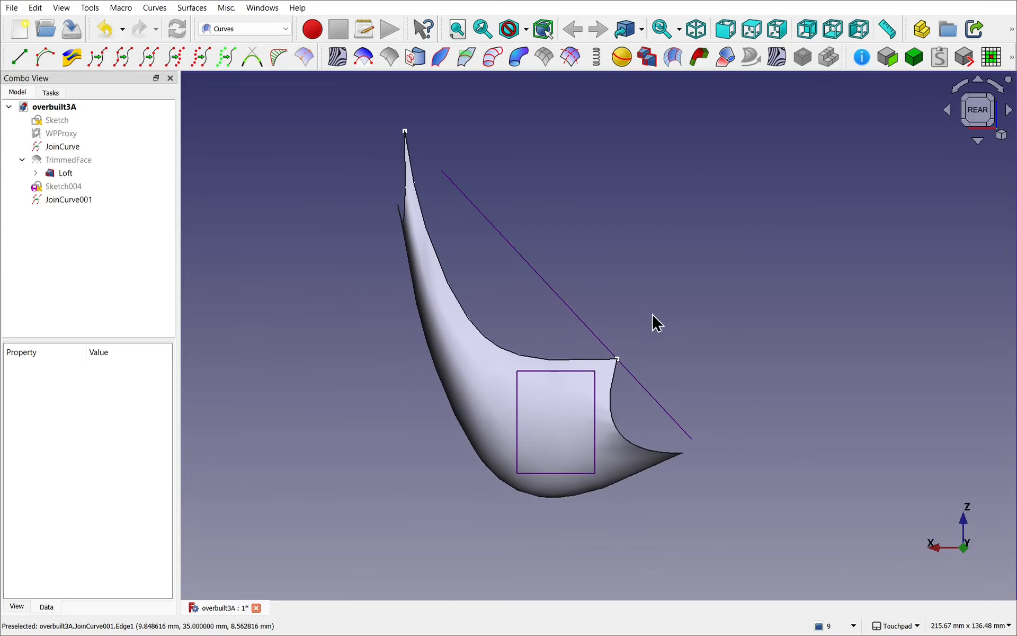
{"action": "left_click", "coordinate": [551, 418]}
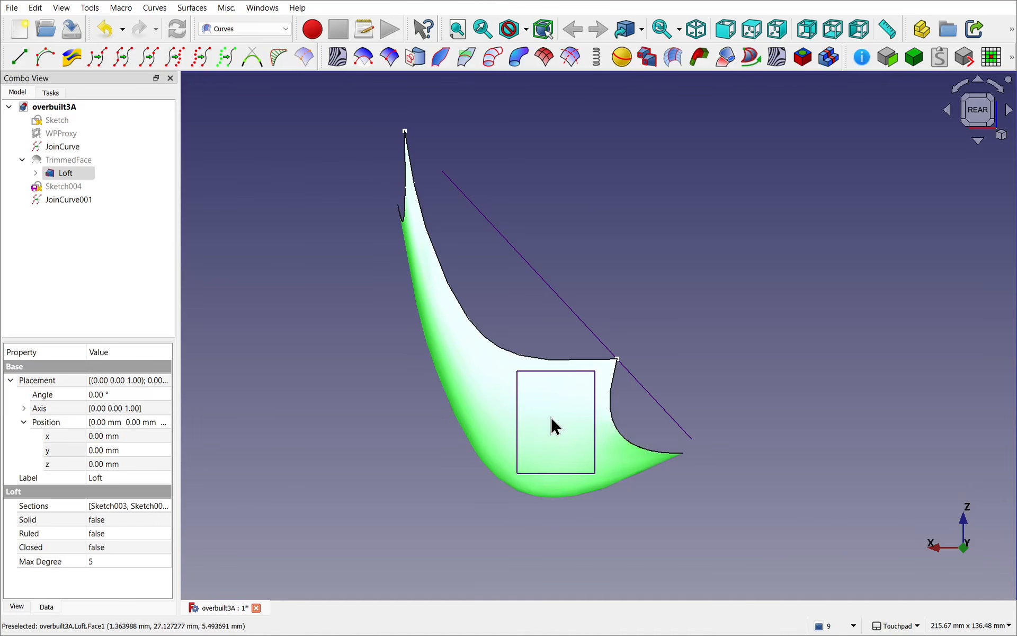
{"action": "left_click", "coordinate": [519, 409], "text": "ctrl"}
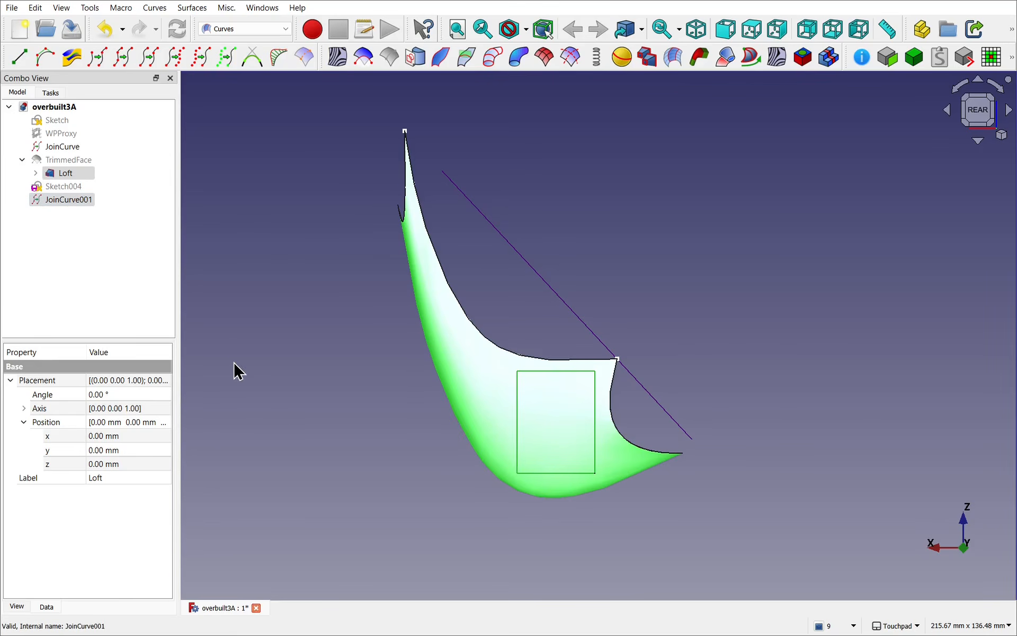
{"action": "left_click", "coordinate": [363, 58]}
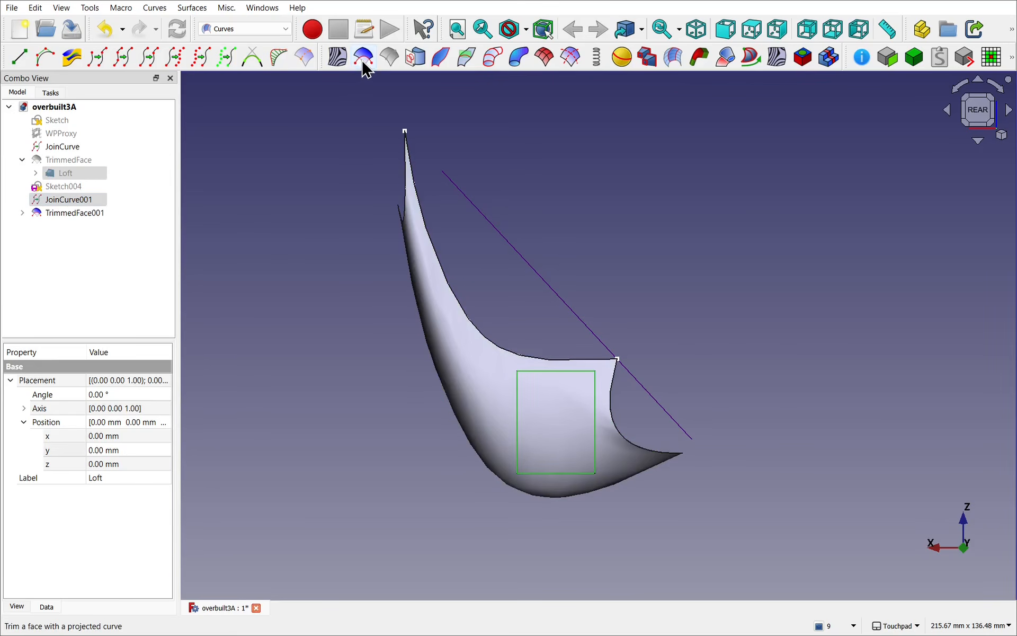
{"action": "left_click_drag", "start_coordinate": [519, 284], "coordinate": [586, 295], "text": "alt"}
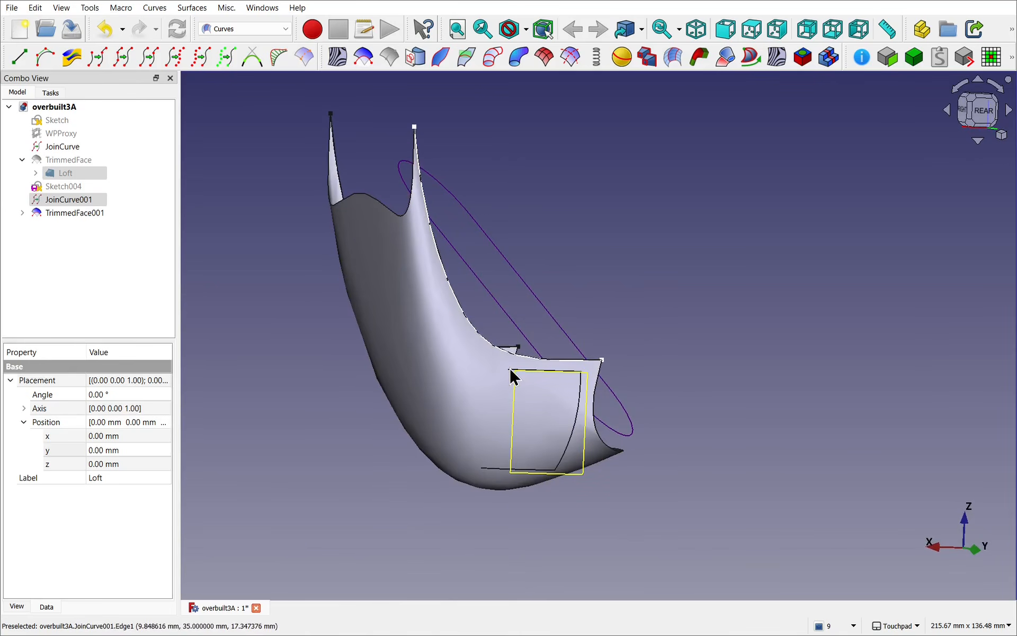
{"action": "left_click_drag", "start_coordinate": [500, 399], "coordinate": [550, 300], "text": "alt"}
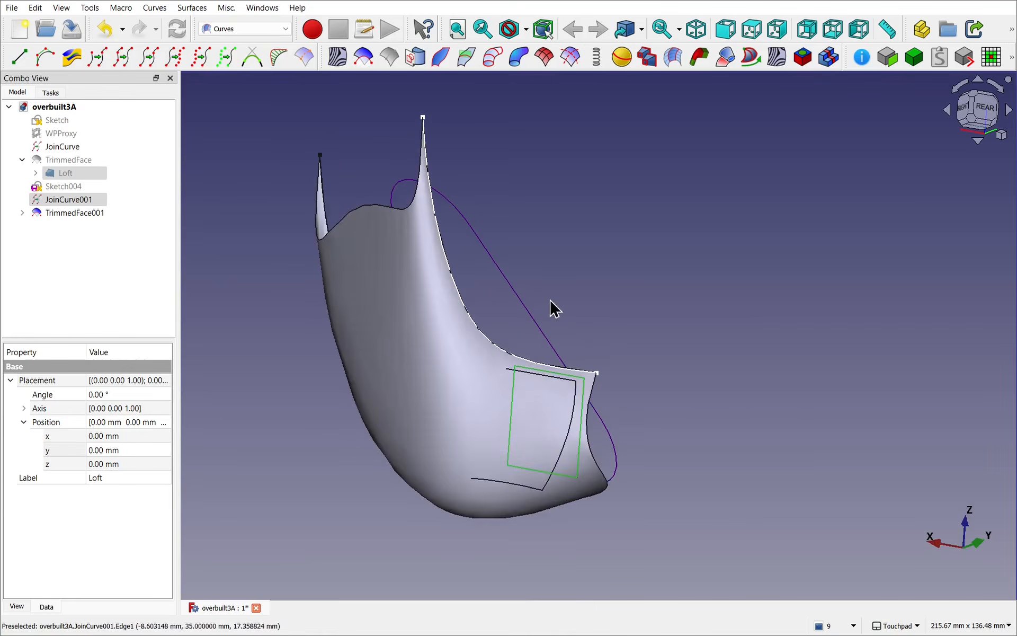
Step: Open Sketch004 for editing and show TrimmedFace001 alongside the rectangle
{"action": "double_click", "coordinate": [56, 184]}
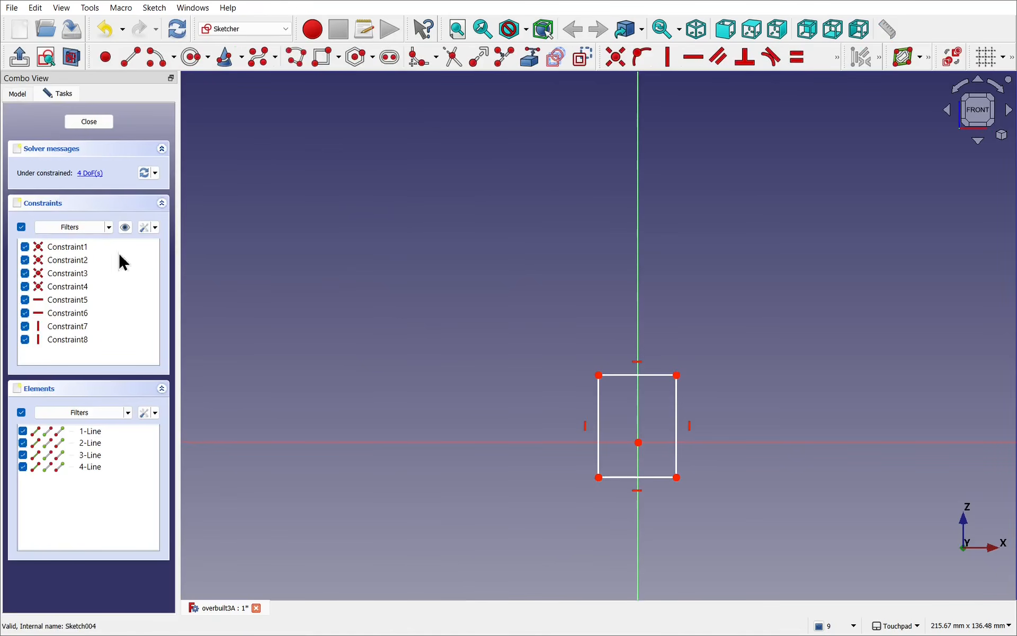
{"action": "mouse_move", "coordinate": [524, 375]}
{"action": "left_mouse_down", "text": "alt"}
{"action": "mouse_move", "coordinate": [745, 418]}
{"action": "mouse_move", "coordinate": [824, 418]}
{"action": "mouse_move", "coordinate": [951, 386]}
{"action": "mouse_move", "coordinate": [954, 354]}
{"action": "mouse_move", "coordinate": [962, 364]}
{"action": "left_mouse_up", "text": "alt"}
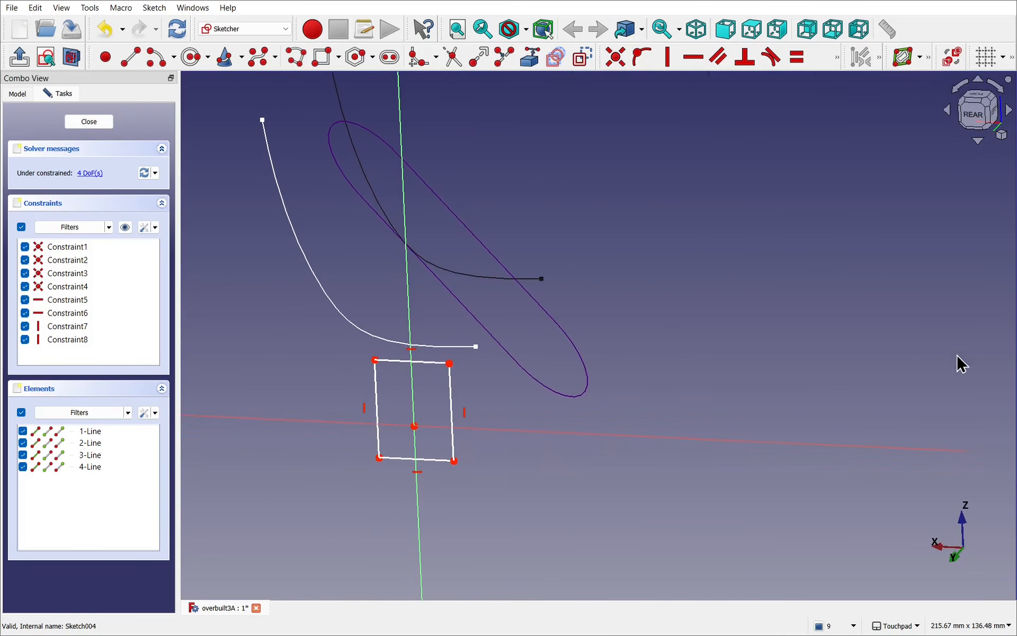
{"action": "left_click", "coordinate": [17, 95]}
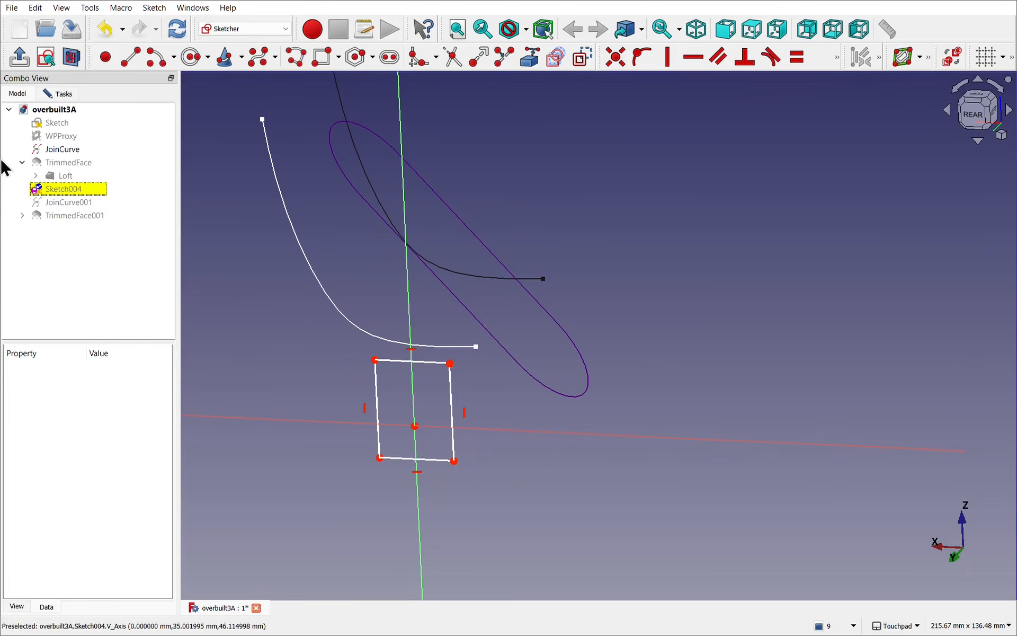
{"action": "left_click", "coordinate": [78, 216]}
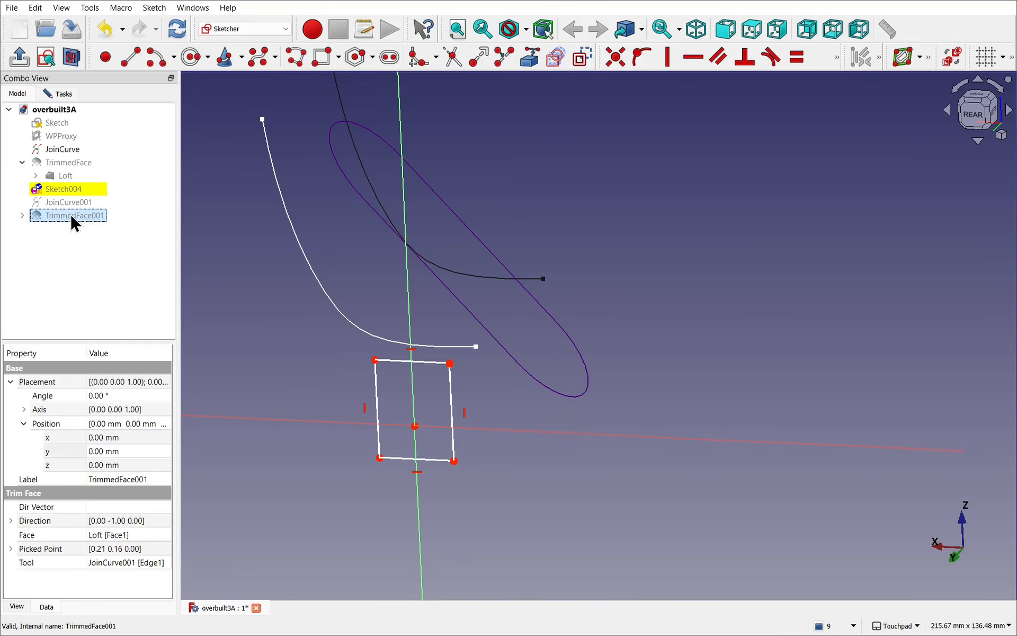
{"action": "key", "text": "space"}
{"action": "left_click_drag", "start_coordinate": [516, 291], "coordinate": [624, 291], "text": "alt"}
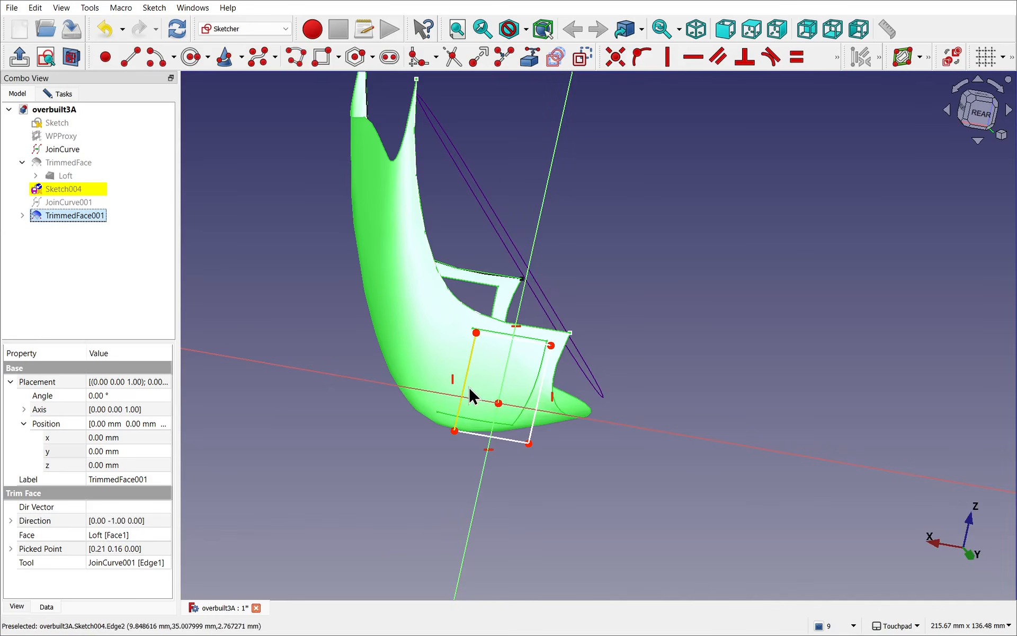
Step: Move the rectangle's vertical side inward and outward to try adjusting the trimmed opening
{"action": "mouse_move", "coordinate": [468, 385]}
{"action": "left_mouse_down"}
{"action": "mouse_move", "coordinate": [471, 397]}
{"action": "mouse_move", "coordinate": [473, 386]}
{"action": "left_mouse_up"}
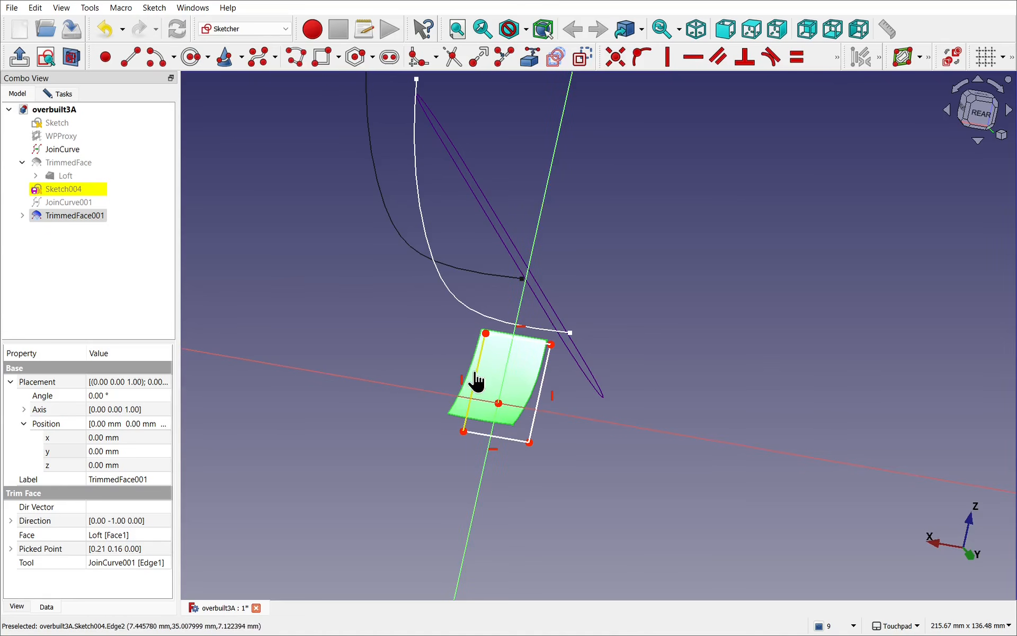
{"action": "mouse_move", "coordinate": [477, 378]}
{"action": "left_mouse_down"}
{"action": "mouse_move", "coordinate": [424, 379]}
{"action": "mouse_move", "coordinate": [424, 371]}
{"action": "mouse_move", "coordinate": [461, 374]}
{"action": "left_mouse_up"}
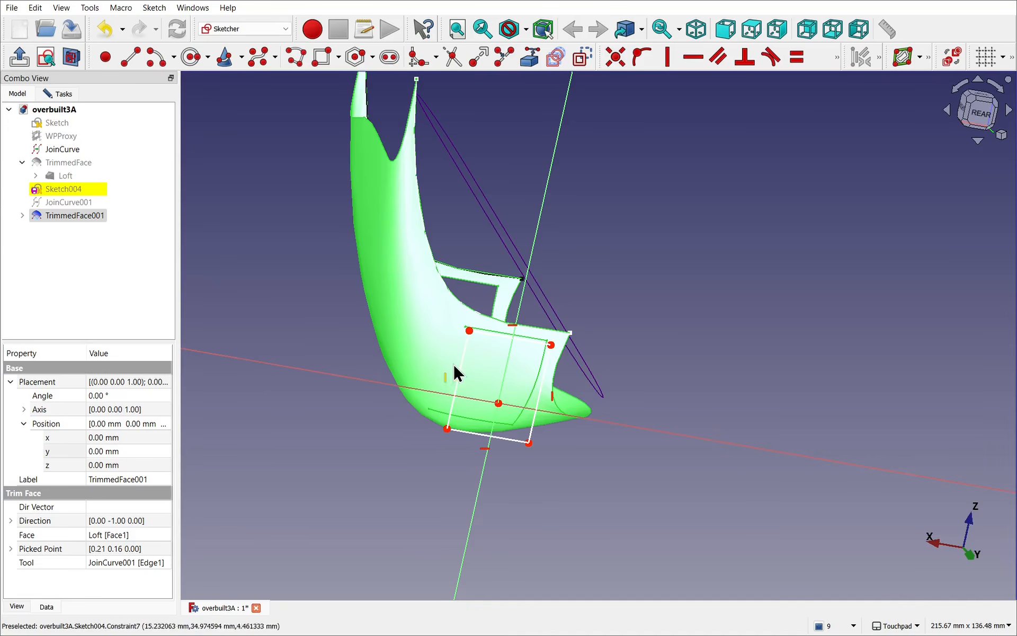
{"action": "mouse_move", "coordinate": [475, 384]}
{"action": "left_mouse_down", "text": "alt"}
{"action": "mouse_move", "coordinate": [456, 386]}
{"action": "mouse_move", "coordinate": [474, 384]}
{"action": "left_mouse_up", "text": "alt"}
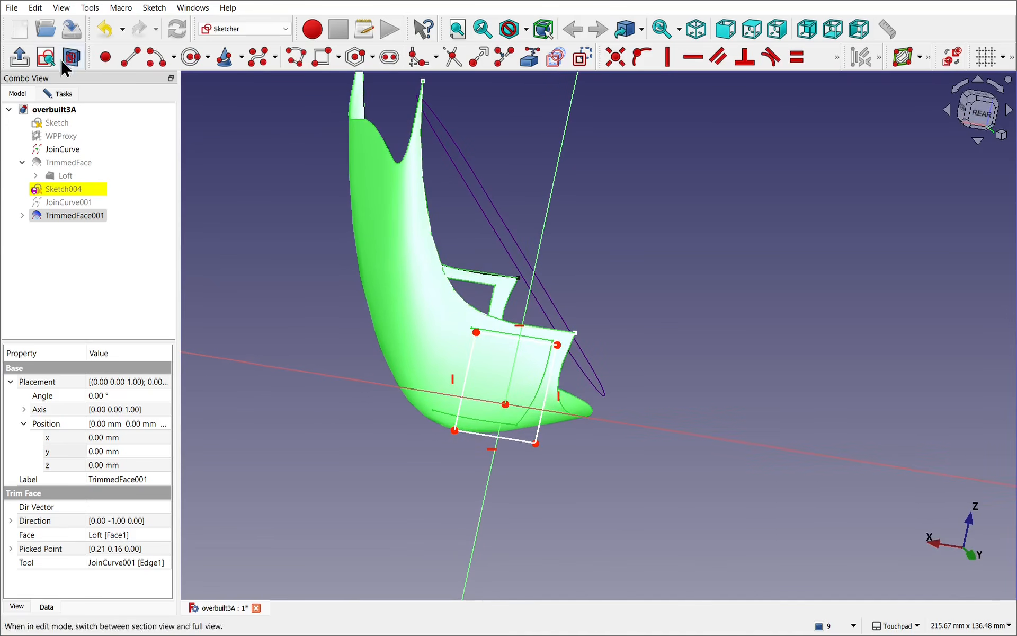
Step: Review the sketch solver's Auto update option and clear the trimmed face's selection
{"action": "left_click", "coordinate": [55, 94]}
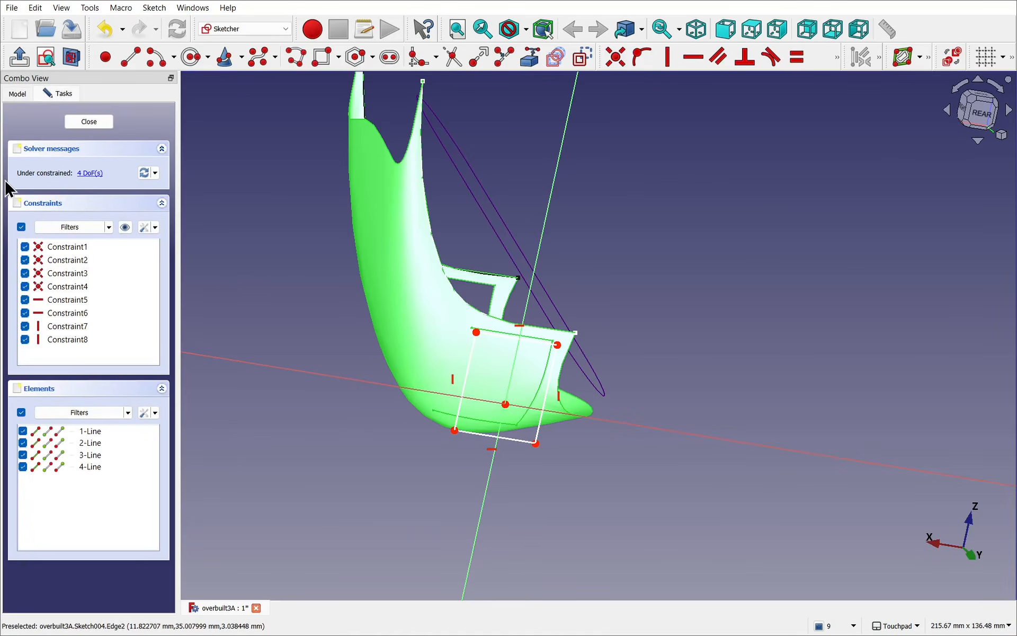
{"action": "left_click", "coordinate": [156, 173]}
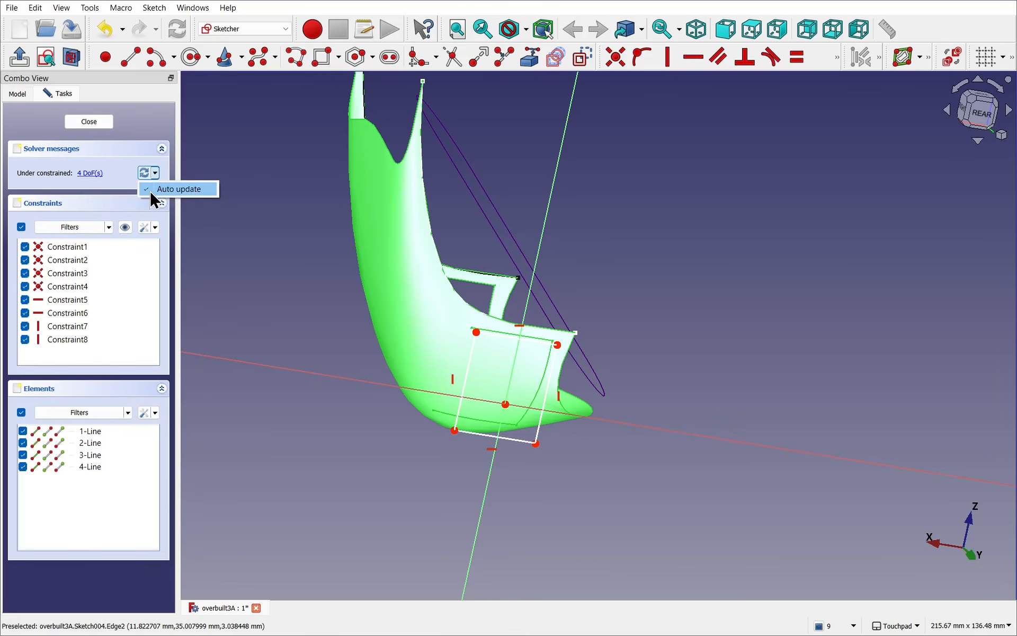
{"action": "left_click", "coordinate": [150, 190]}
{"action": "left_click", "coordinate": [155, 173]}
{"action": "left_click", "coordinate": [286, 306]}
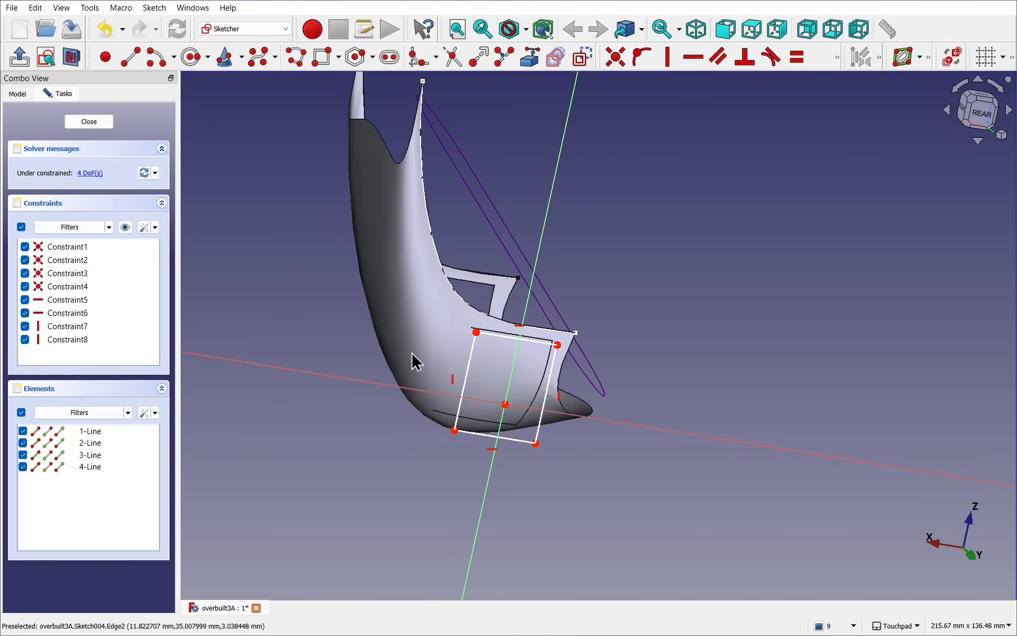
Step: Widen the rectangle by moving its vertical side outward and close the sketch
{"action": "mouse_move", "coordinate": [475, 377]}
{"action": "left_mouse_down"}
{"action": "mouse_move", "coordinate": [494, 370]}
{"action": "mouse_move", "coordinate": [457, 364]}
{"action": "mouse_move", "coordinate": [422, 375]}
{"action": "mouse_move", "coordinate": [411, 363]}
{"action": "mouse_move", "coordinate": [420, 357]}
{"action": "mouse_move", "coordinate": [467, 368]}
{"action": "mouse_move", "coordinate": [413, 329]}
{"action": "mouse_move", "coordinate": [307, 287]}
{"action": "mouse_move", "coordinate": [470, 374]}
{"action": "mouse_move", "coordinate": [517, 348]}
{"action": "mouse_move", "coordinate": [157, 151]}
{"action": "left_mouse_up"}
{"action": "left_click", "coordinate": [173, 25]}
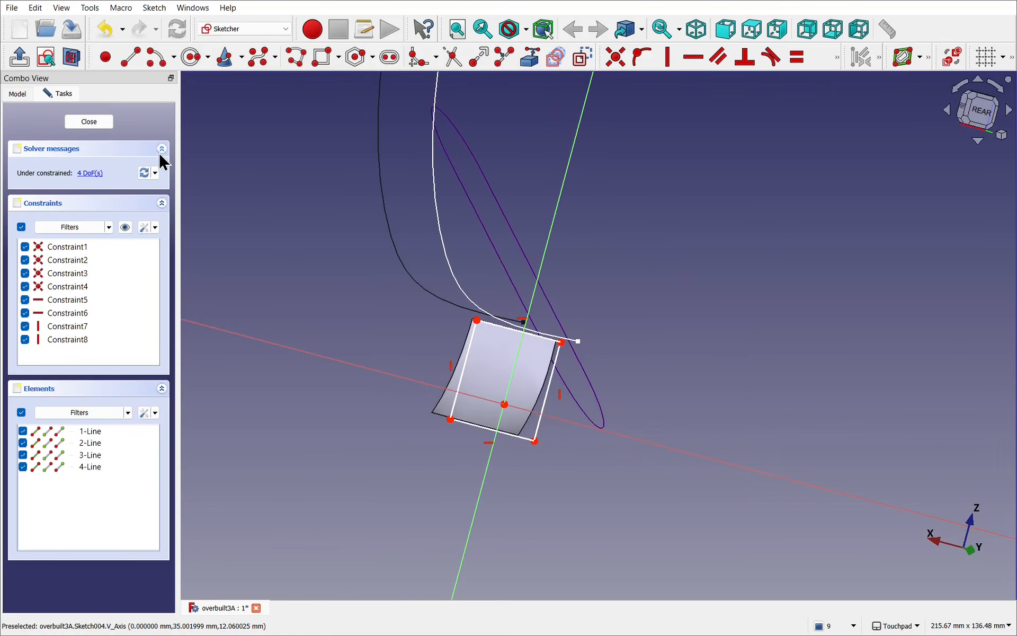
{"action": "left_click", "coordinate": [156, 173]}
{"action": "mouse_move", "coordinate": [465, 369]}
{"action": "left_mouse_down"}
{"action": "mouse_move", "coordinate": [440, 386]}
{"action": "mouse_move", "coordinate": [441, 373]}
{"action": "left_mouse_up"}
{"action": "mouse_move", "coordinate": [525, 359]}
{"action": "left_mouse_down", "text": "alt"}
{"action": "mouse_move", "coordinate": [530, 309]}
{"action": "mouse_move", "coordinate": [508, 285]}
{"action": "mouse_move", "coordinate": [515, 349]}
{"action": "left_mouse_up", "text": "alt"}
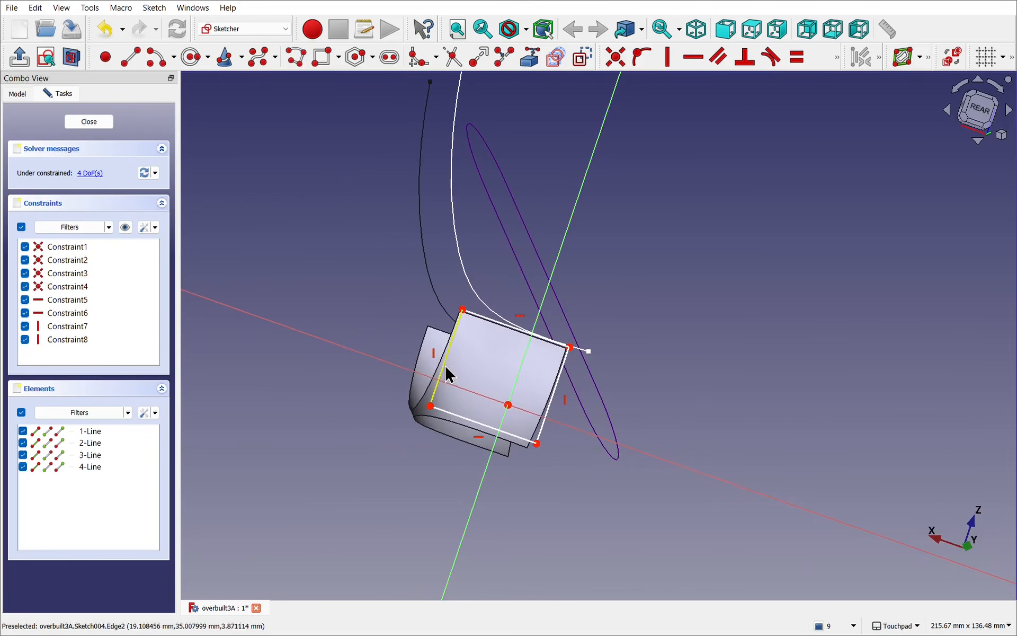
{"action": "mouse_move", "coordinate": [447, 376]}
{"action": "left_mouse_down"}
{"action": "mouse_move", "coordinate": [619, 412]}
{"action": "mouse_move", "coordinate": [755, 420]}
{"action": "mouse_move", "coordinate": [570, 384]}
{"action": "mouse_move", "coordinate": [473, 381]}
{"action": "mouse_move", "coordinate": [450, 390]}
{"action": "mouse_move", "coordinate": [604, 325]}
{"action": "mouse_move", "coordinate": [443, 204]}
{"action": "mouse_move", "coordinate": [557, 325]}
{"action": "mouse_move", "coordinate": [617, 291]}
{"action": "mouse_move", "coordinate": [614, 303]}
{"action": "left_mouse_up"}
{"action": "left_click", "coordinate": [96, 123]}
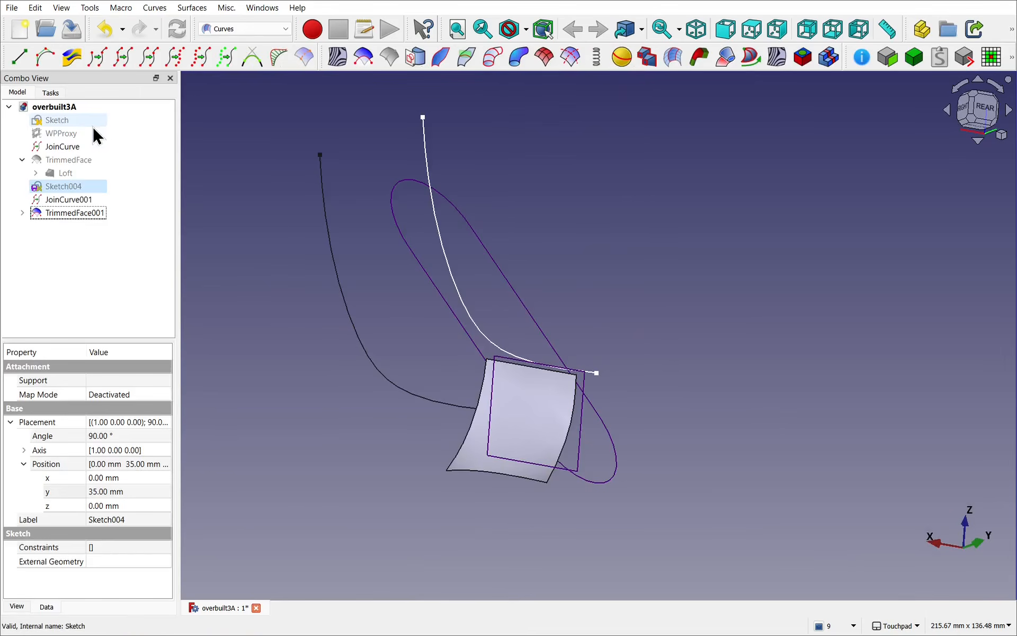
{"action": "mouse_move", "coordinate": [565, 330]}
{"action": "left_mouse_down", "text": "alt"}
{"action": "mouse_move", "coordinate": [336, 334]}
{"action": "mouse_move", "coordinate": [302, 345]}
{"action": "mouse_move", "coordinate": [277, 386]}
{"action": "mouse_move", "coordinate": [343, 417]}
{"action": "mouse_move", "coordinate": [515, 407]}
{"action": "mouse_move", "coordinate": [404, 381]}
{"action": "mouse_move", "coordinate": [297, 286]}
{"action": "left_mouse_up", "text": "alt"}
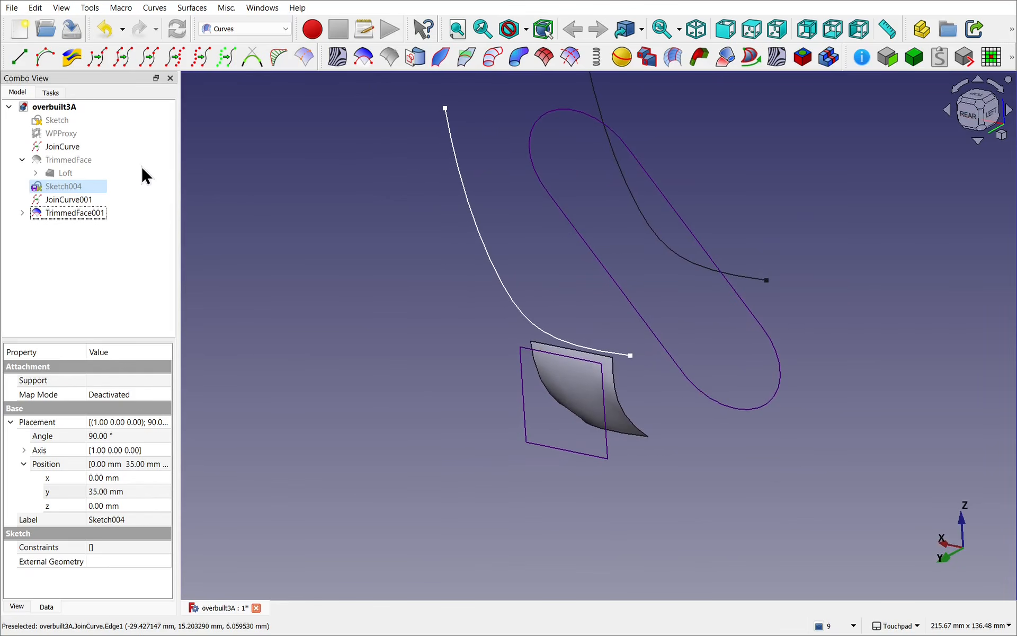
Step: Show the hidden TrimmedFace shell together with TrimmedFace001
{"action": "left_click", "coordinate": [85, 160]}
{"action": "key", "text": "space"}
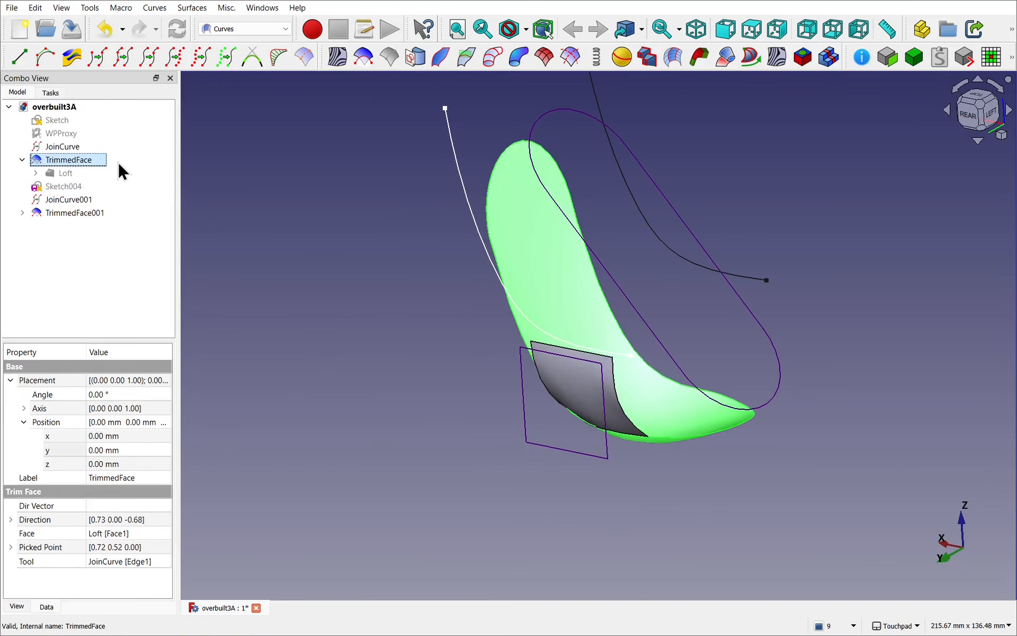
{"action": "left_click_drag", "start_coordinate": [640, 386], "coordinate": [672, 399], "text": "alt"}
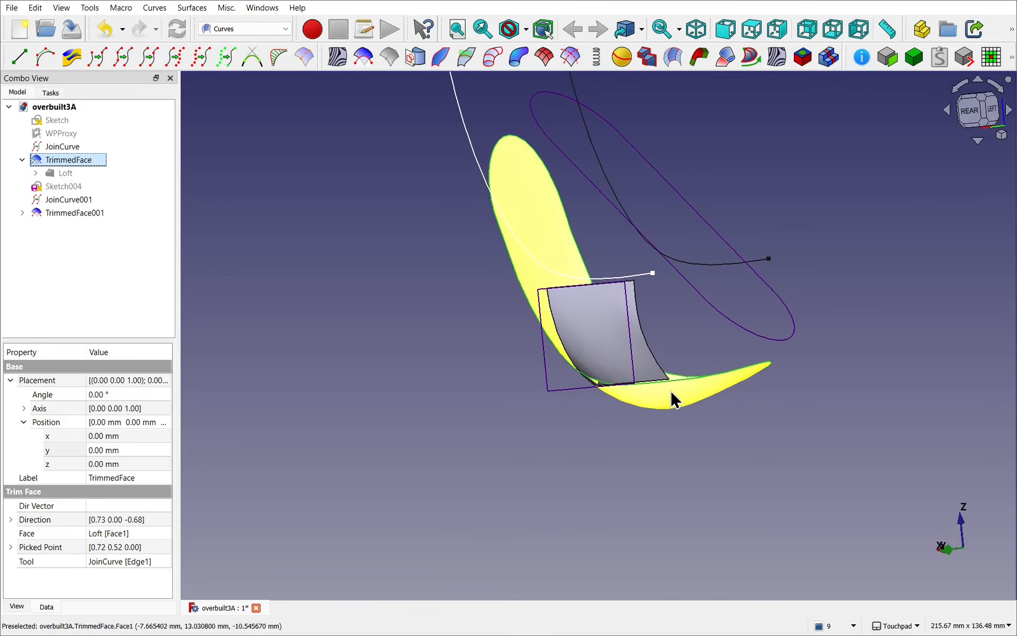
Step: Open Sketch004 for editing with TrimmedFace001 shown, and check the solver's Auto update option
{"action": "double_click", "coordinate": [64, 186]}
{"action": "mouse_move", "coordinate": [486, 315]}
{"action": "left_mouse_down", "text": "alt"}
{"action": "mouse_move", "coordinate": [489, 347]}
{"action": "mouse_move", "coordinate": [272, 329]}
{"action": "mouse_move", "coordinate": [599, 377]}
{"action": "mouse_move", "coordinate": [513, 323]}
{"action": "mouse_move", "coordinate": [433, 308]}
{"action": "mouse_move", "coordinate": [490, 322]}
{"action": "left_mouse_up", "text": "alt"}
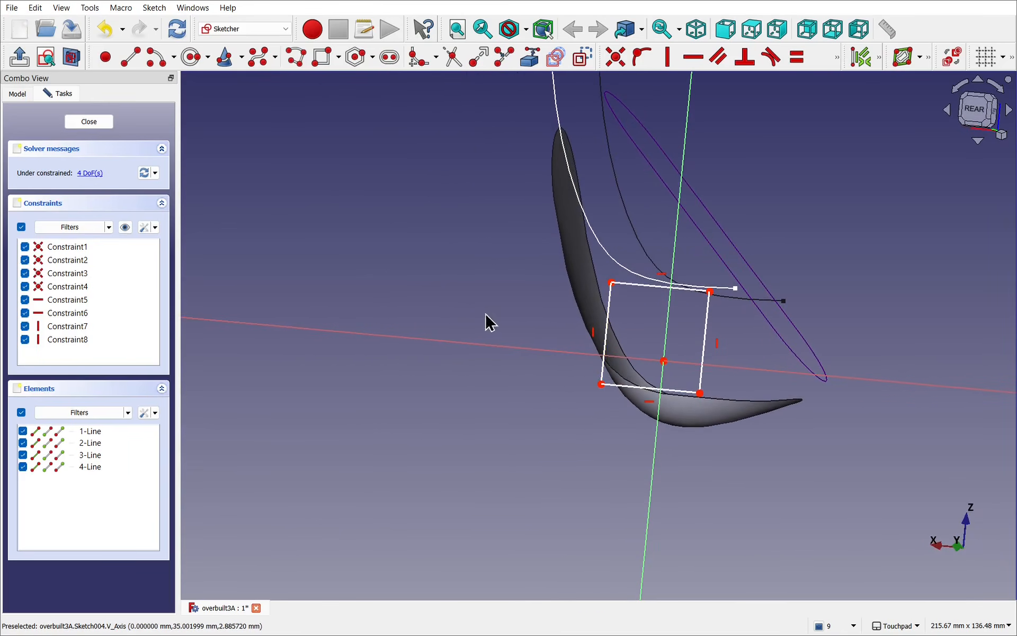
{"action": "left_click", "coordinate": [18, 93]}
{"action": "left_click", "coordinate": [98, 215]}
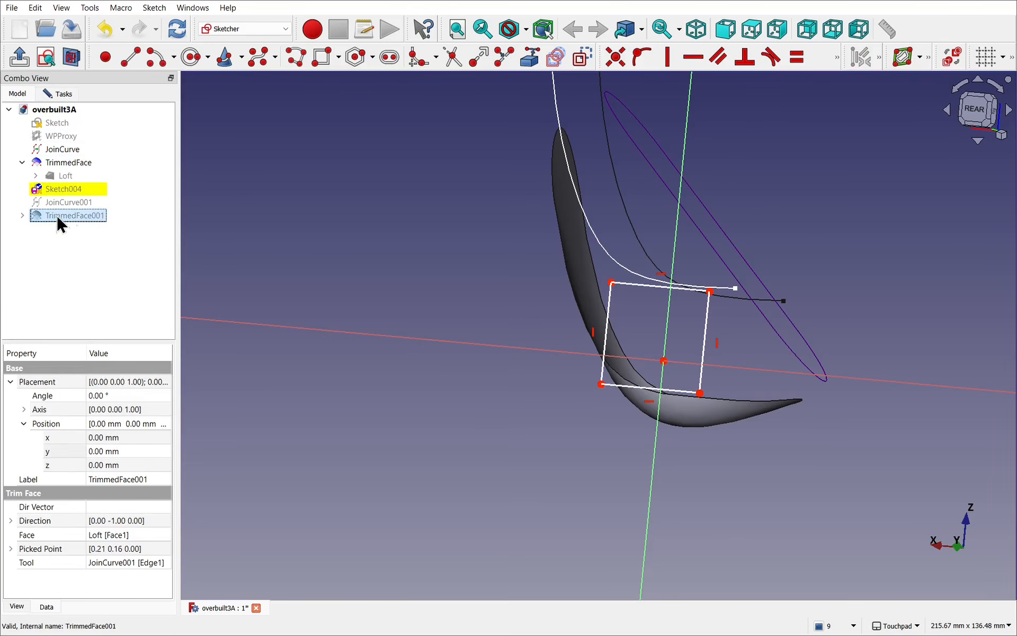
{"action": "left_click_drag", "start_coordinate": [634, 428], "coordinate": [656, 419], "text": "alt"}
{"action": "left_click", "coordinate": [63, 98]}
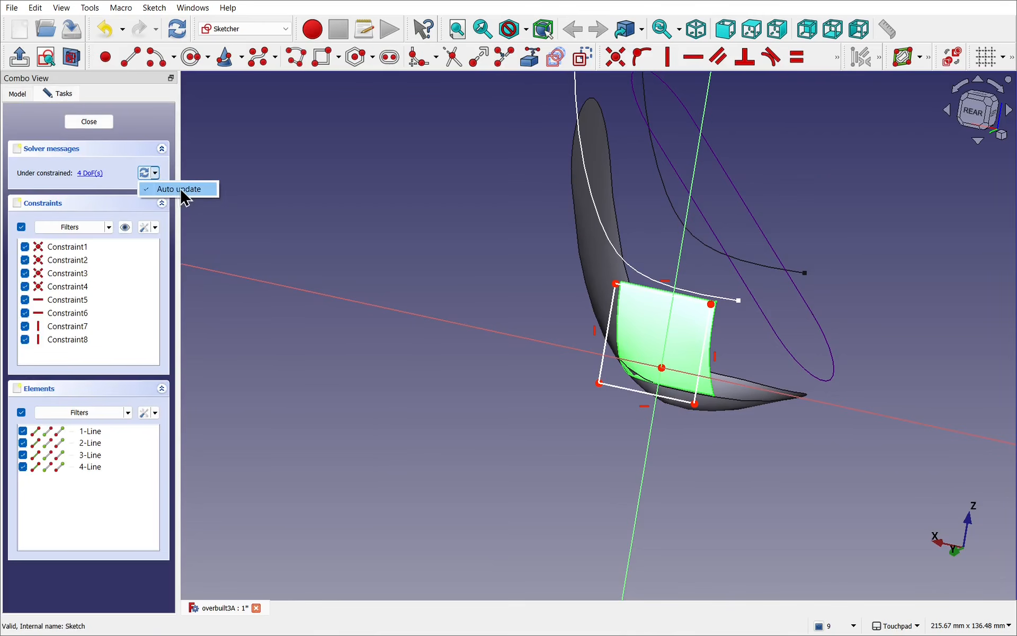
{"action": "left_click_drag", "start_coordinate": [796, 399], "coordinate": [796, 384], "text": "alt"}
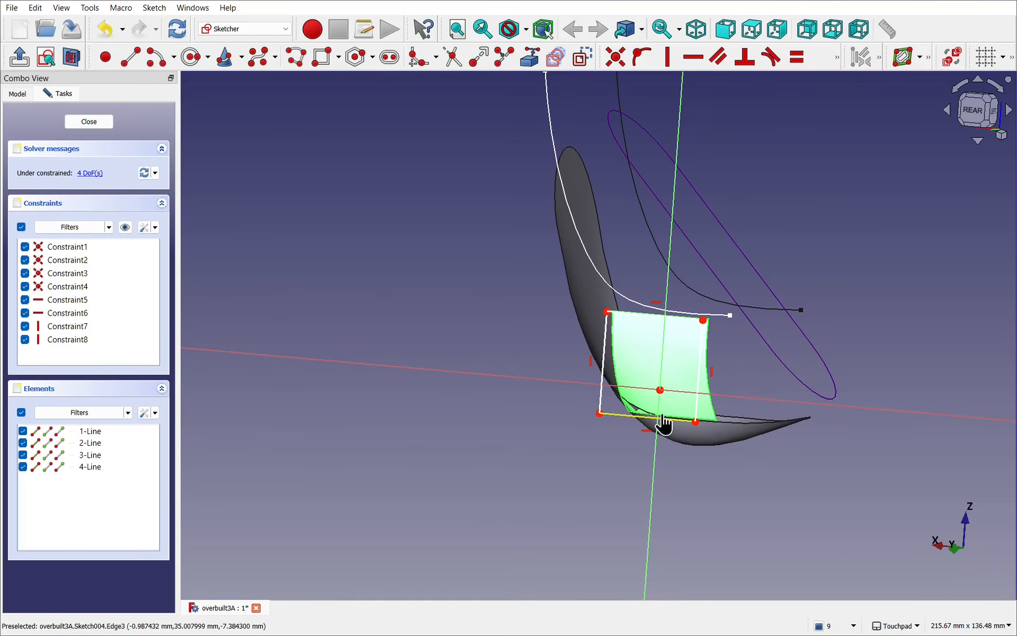
Step: Lower the rectangle's bottom edge, move its vertical side outward to about x -16 mm, and close the sketch
{"action": "mouse_move", "coordinate": [659, 420]}
{"action": "left_mouse_down", "text": "alt"}
{"action": "mouse_move", "coordinate": [713, 386]}
{"action": "mouse_move", "coordinate": [638, 381]}
{"action": "mouse_move", "coordinate": [752, 402]}
{"action": "mouse_move", "coordinate": [550, 374]}
{"action": "left_mouse_up", "text": "alt"}
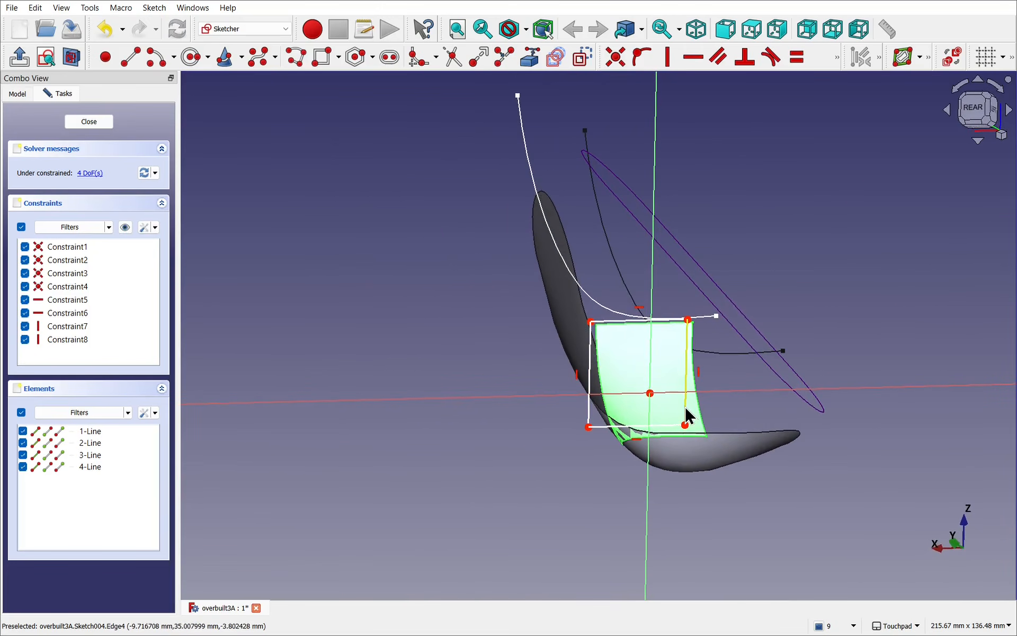
{"action": "left_click_drag", "start_coordinate": [685, 409], "coordinate": [709, 422]}
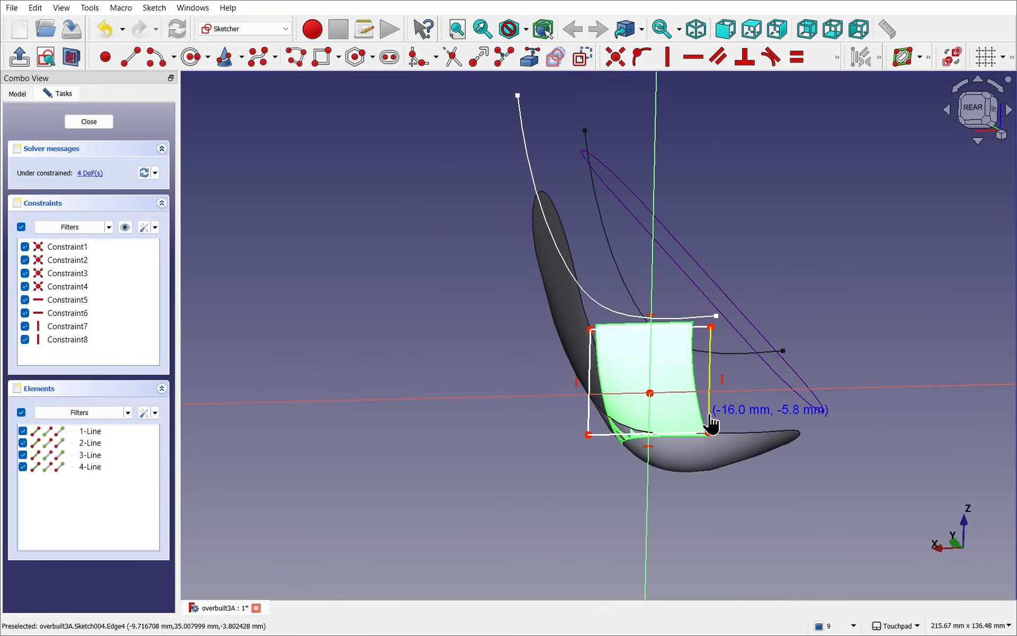
{"action": "left_click_drag", "start_coordinate": [613, 358], "coordinate": [659, 407], "text": "alt"}
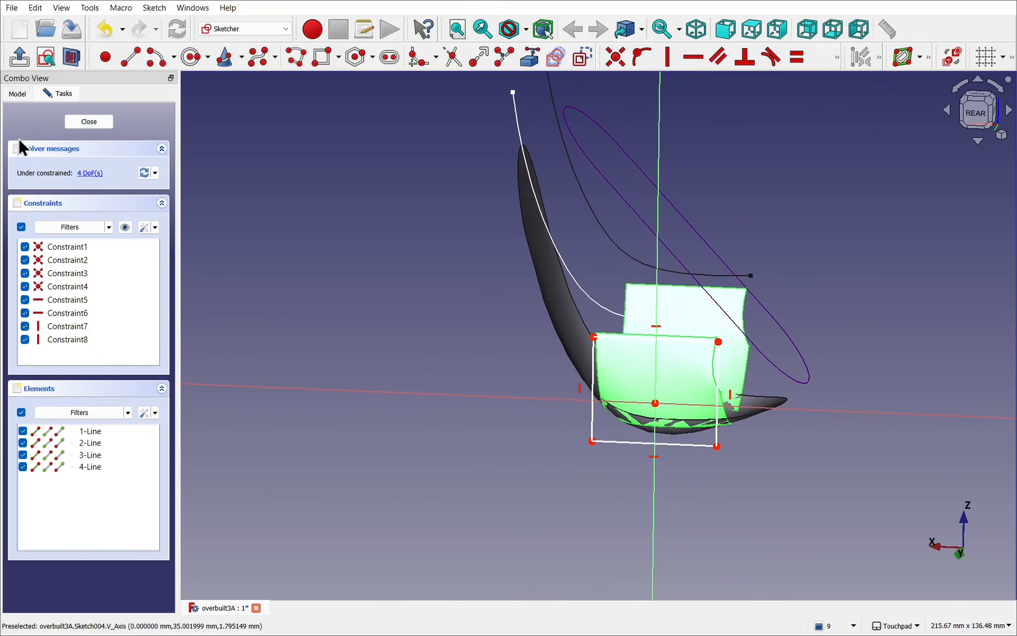
{"action": "left_click", "coordinate": [102, 123]}
Step: Examine from several angles how TrimmedFace001 overlaps the TrimmedFace shell on both sides
{"action": "mouse_move", "coordinate": [653, 313]}
{"action": "left_mouse_down", "text": "alt"}
{"action": "mouse_move", "coordinate": [661, 334]}
{"action": "mouse_move", "coordinate": [629, 397]}
{"action": "mouse_move", "coordinate": [543, 392]}
{"action": "mouse_move", "coordinate": [520, 309]}
{"action": "mouse_move", "coordinate": [490, 269]}
{"action": "left_mouse_up", "text": "alt"}
{"action": "left_click", "coordinate": [60, 215]}
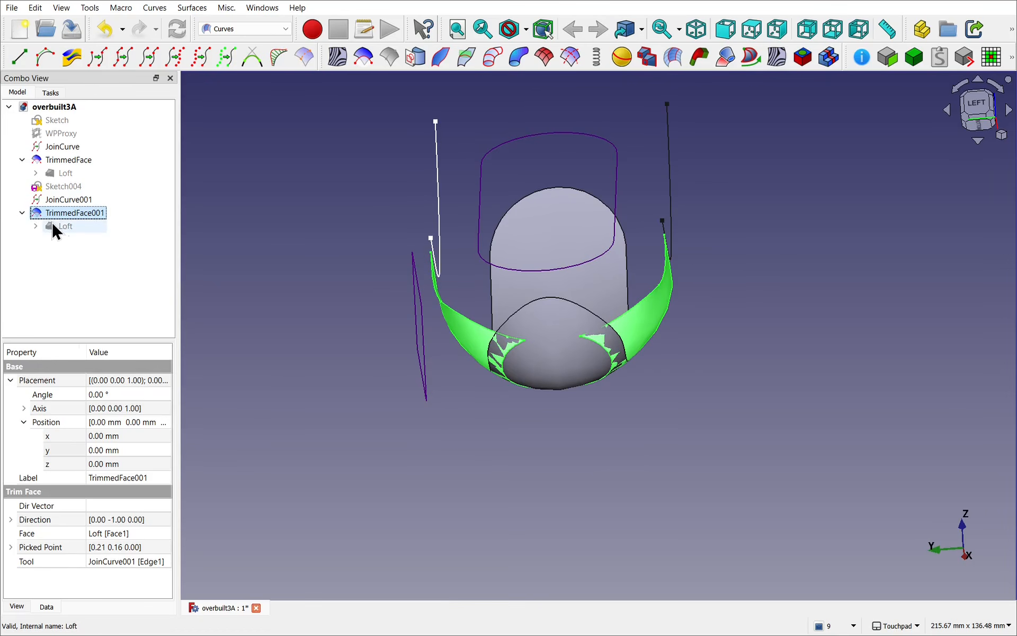
{"action": "left_click", "coordinate": [64, 228]}
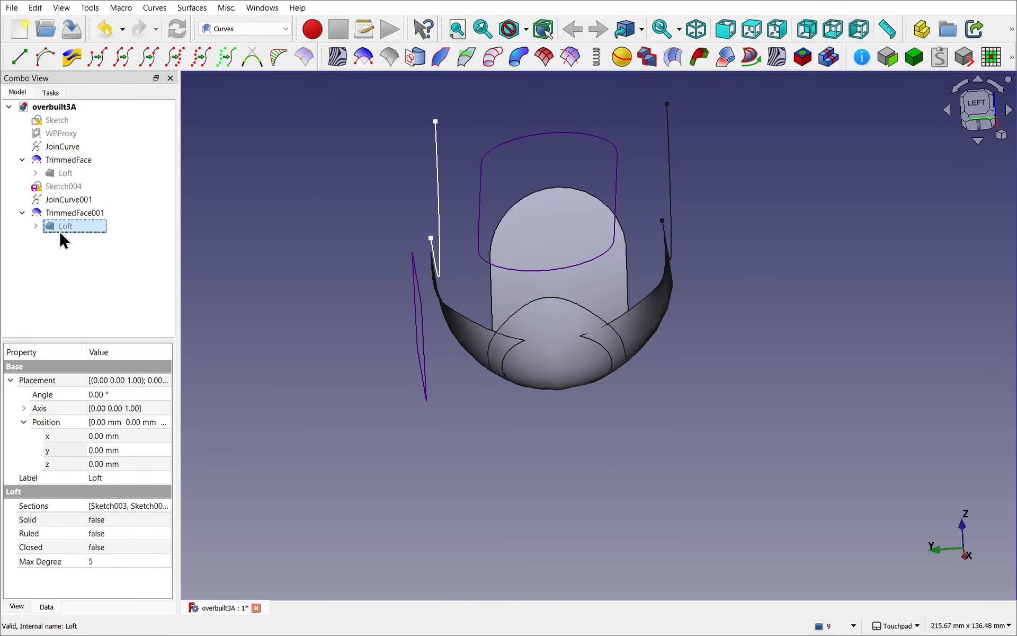
{"action": "left_click", "coordinate": [571, 394]}
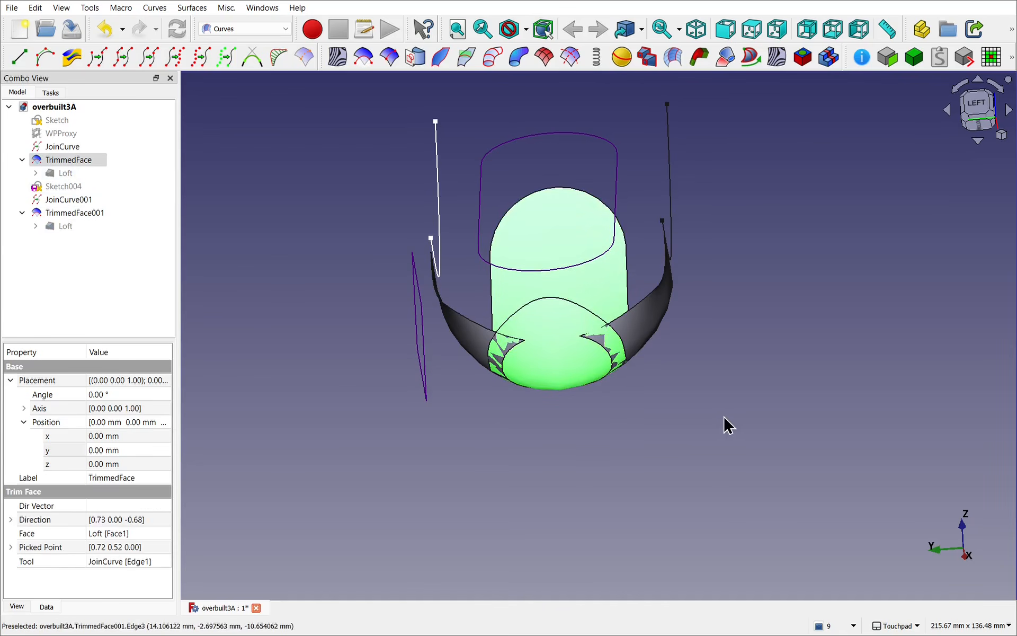
{"action": "left_click", "coordinate": [728, 363]}
{"action": "left_click_drag", "start_coordinate": [724, 328], "coordinate": [650, 376], "text": "alt"}
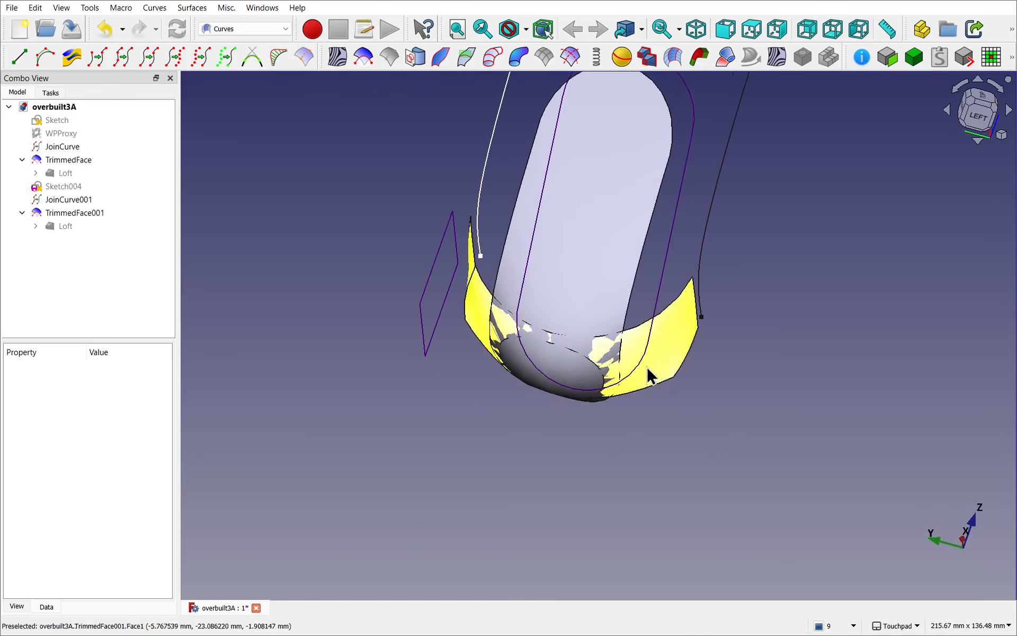
{"action": "left_click", "coordinate": [661, 365]}
{"action": "left_click", "coordinate": [586, 271]}
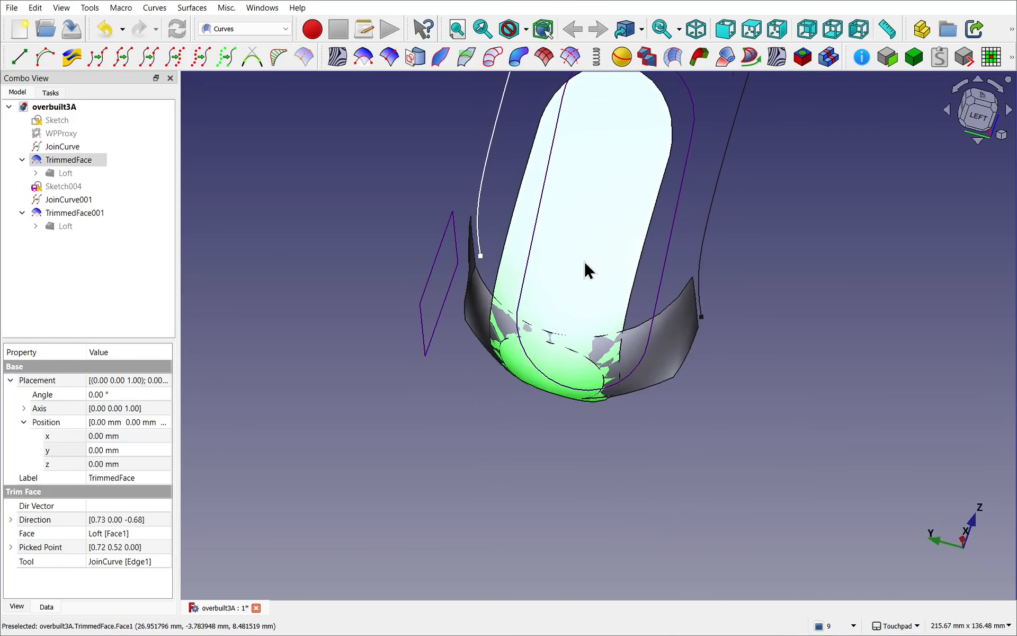
{"action": "left_click_drag", "start_coordinate": [585, 268], "coordinate": [602, 390], "text": "alt"}
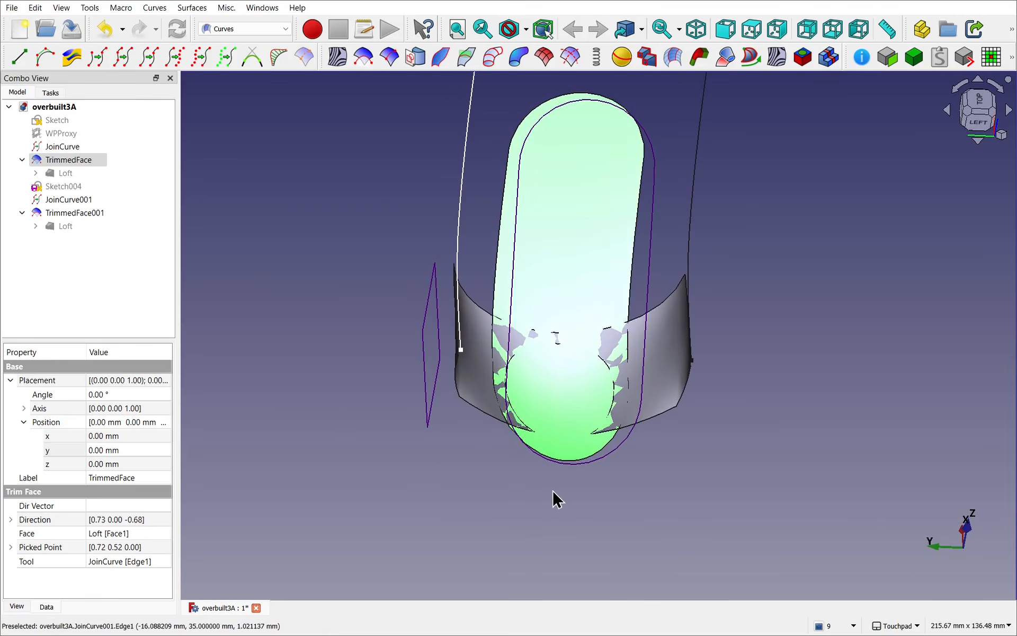
{"action": "left_click_drag", "start_coordinate": [553, 492], "coordinate": [501, 479], "text": "alt"}
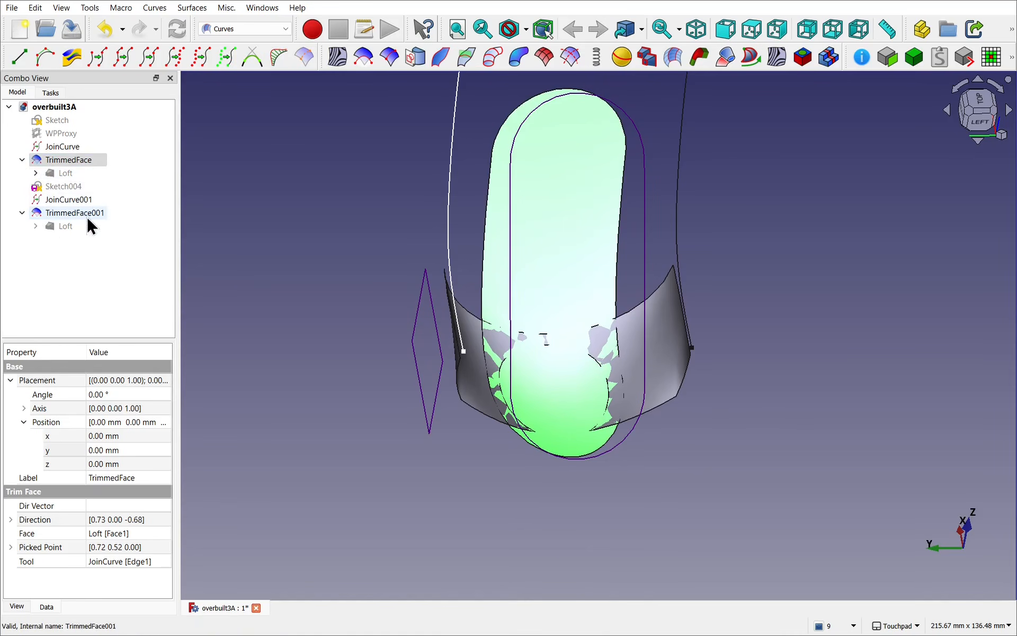
Step: Reopen Sketch004 for editing and show TrimmedFace001 behind the rectangle again
{"action": "double_click", "coordinate": [56, 187]}
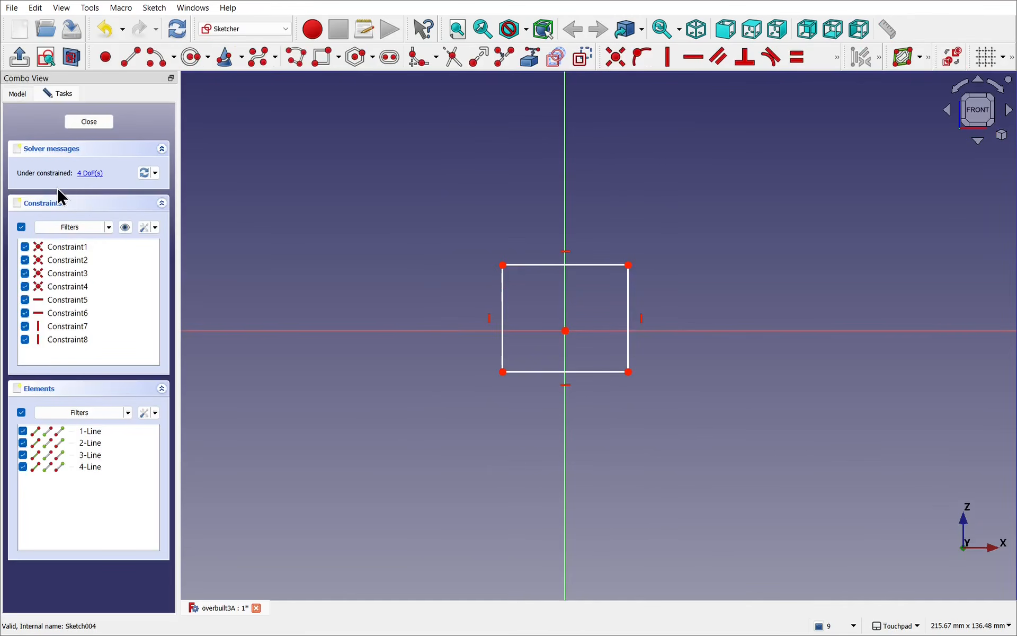
{"action": "left_click", "coordinate": [28, 93]}
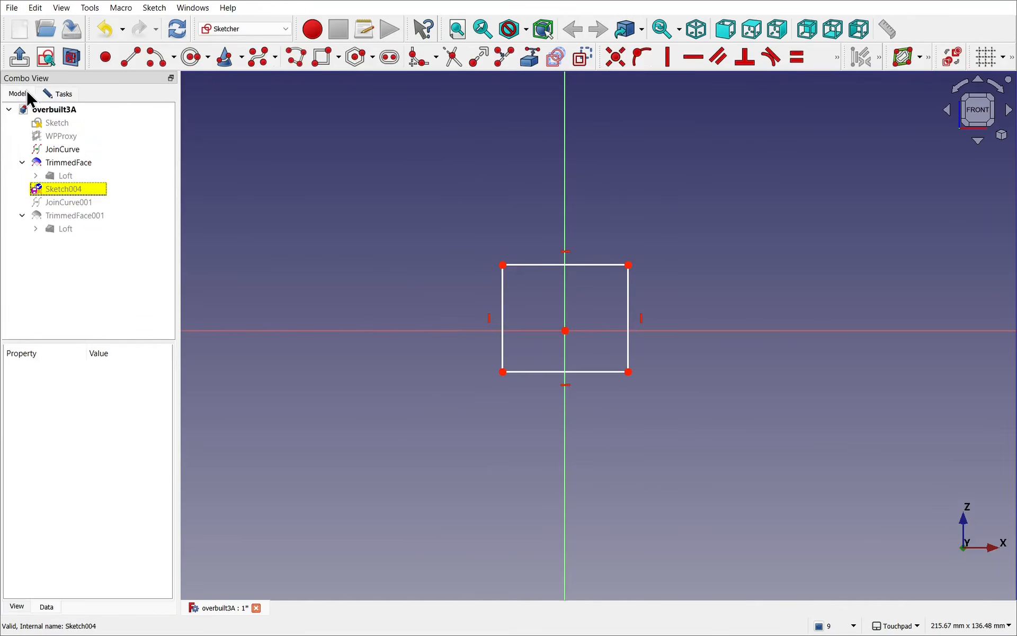
{"action": "left_click", "coordinate": [93, 217]}
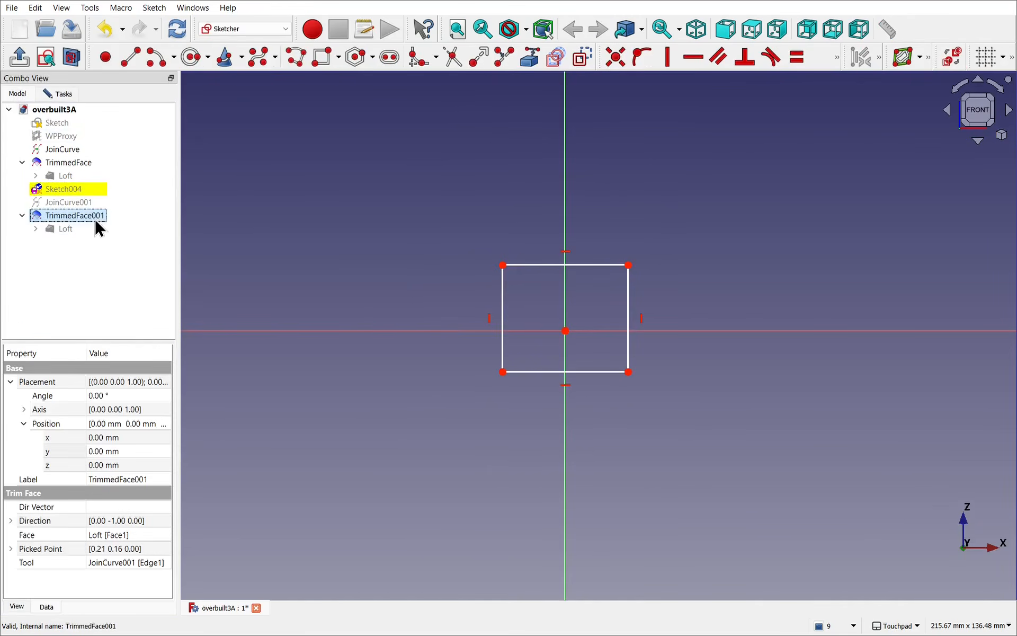
{"action": "mouse_move", "coordinate": [484, 311]}
{"action": "middle_mouse_down"}
{"action": "mouse_move", "coordinate": [594, 336]}
{"action": "mouse_move", "coordinate": [577, 318]}
{"action": "mouse_move", "coordinate": [277, 265]}
{"action": "mouse_move", "coordinate": [354, 291]}
{"action": "mouse_move", "coordinate": [456, 395]}
{"action": "mouse_move", "coordinate": [384, 412]}
{"action": "mouse_move", "coordinate": [395, 431]}
{"action": "mouse_move", "coordinate": [377, 418]}
{"action": "mouse_move", "coordinate": [424, 450]}
{"action": "mouse_move", "coordinate": [375, 391]}
{"action": "mouse_move", "coordinate": [713, 482]}
{"action": "mouse_move", "coordinate": [729, 441]}
{"action": "mouse_move", "coordinate": [765, 439]}
{"action": "mouse_move", "coordinate": [588, 390]}
{"action": "mouse_move", "coordinate": [645, 343]}
{"action": "mouse_move", "coordinate": [626, 392]}
{"action": "middle_mouse_up"}
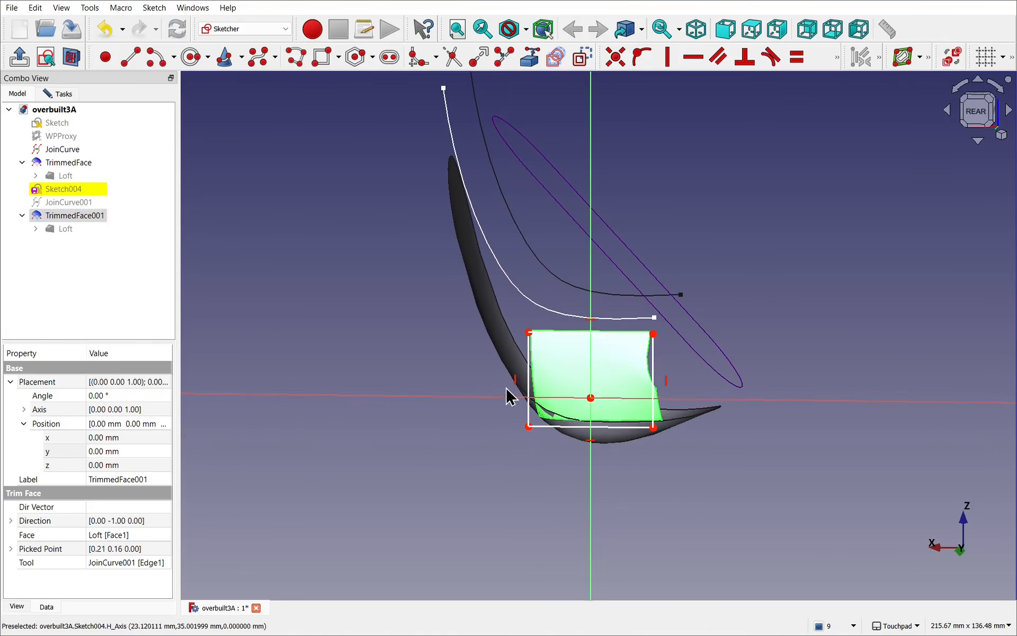
Step: Adjust the rectangle's lower edge upward against the shell and close the sketch
{"action": "mouse_move", "coordinate": [512, 393]}
{"action": "middle_mouse_down"}
{"action": "mouse_move", "coordinate": [613, 388]}
{"action": "mouse_move", "coordinate": [594, 335]}
{"action": "mouse_move", "coordinate": [588, 400]}
{"action": "middle_mouse_up"}
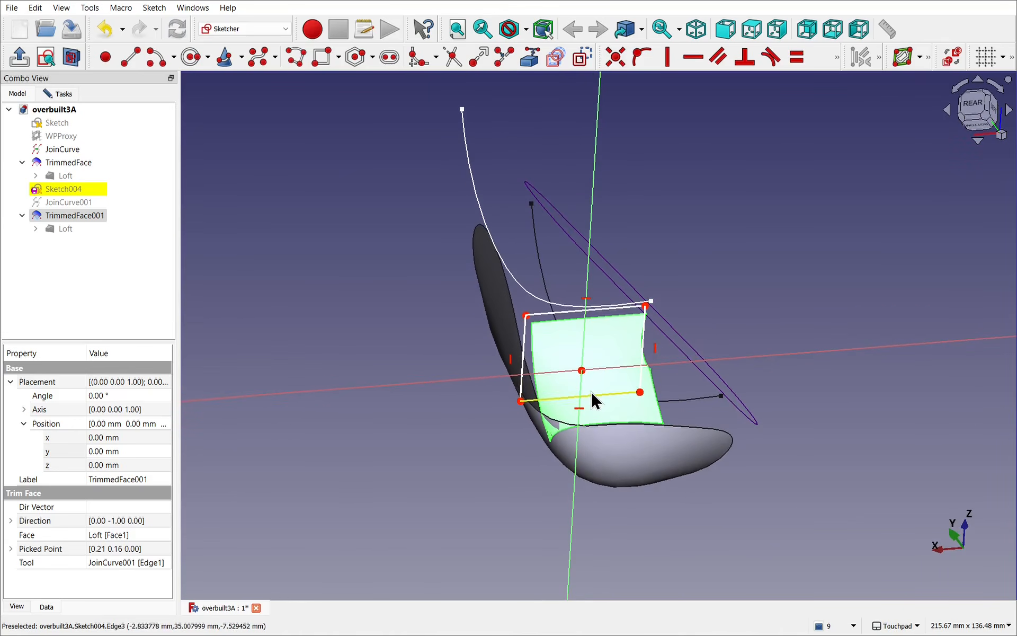
{"action": "left_click_drag", "start_coordinate": [592, 394], "coordinate": [591, 401]}
{"action": "mouse_move", "coordinate": [597, 390]}
{"action": "middle_mouse_down"}
{"action": "mouse_move", "coordinate": [608, 358]}
{"action": "mouse_move", "coordinate": [608, 399]}
{"action": "middle_mouse_up"}
{"action": "left_click_drag", "start_coordinate": [608, 400], "coordinate": [619, 397]}
{"action": "mouse_move", "coordinate": [621, 406]}
{"action": "middle_mouse_down"}
{"action": "mouse_move", "coordinate": [590, 411]}
{"action": "mouse_move", "coordinate": [570, 466]}
{"action": "mouse_move", "coordinate": [624, 386]}
{"action": "mouse_move", "coordinate": [625, 402]}
{"action": "mouse_move", "coordinate": [595, 397]}
{"action": "middle_mouse_up"}
{"action": "left_click", "coordinate": [69, 94]}
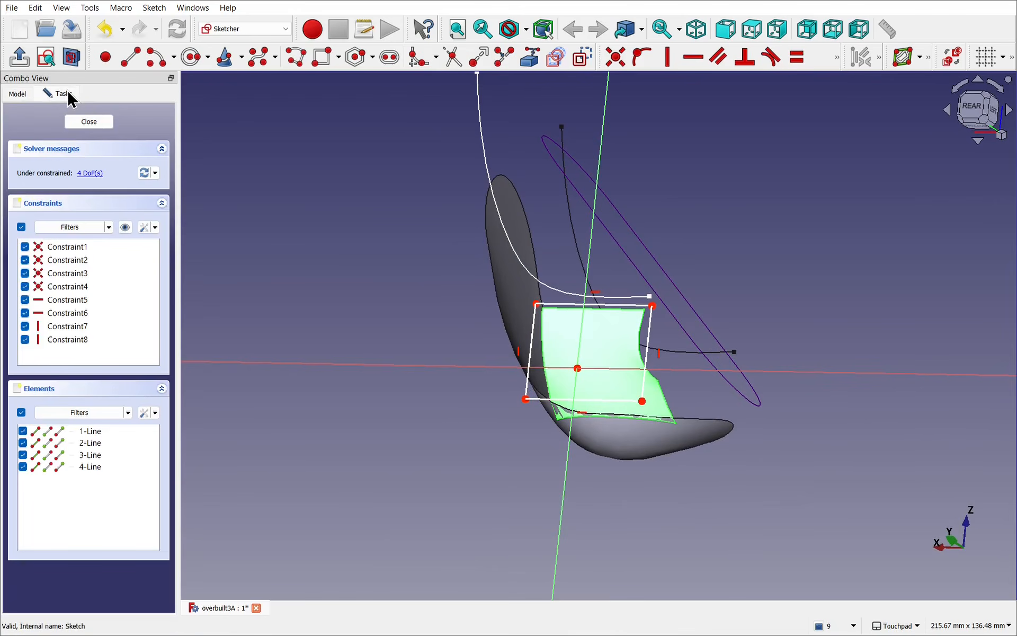
{"action": "left_click", "coordinate": [99, 128]}
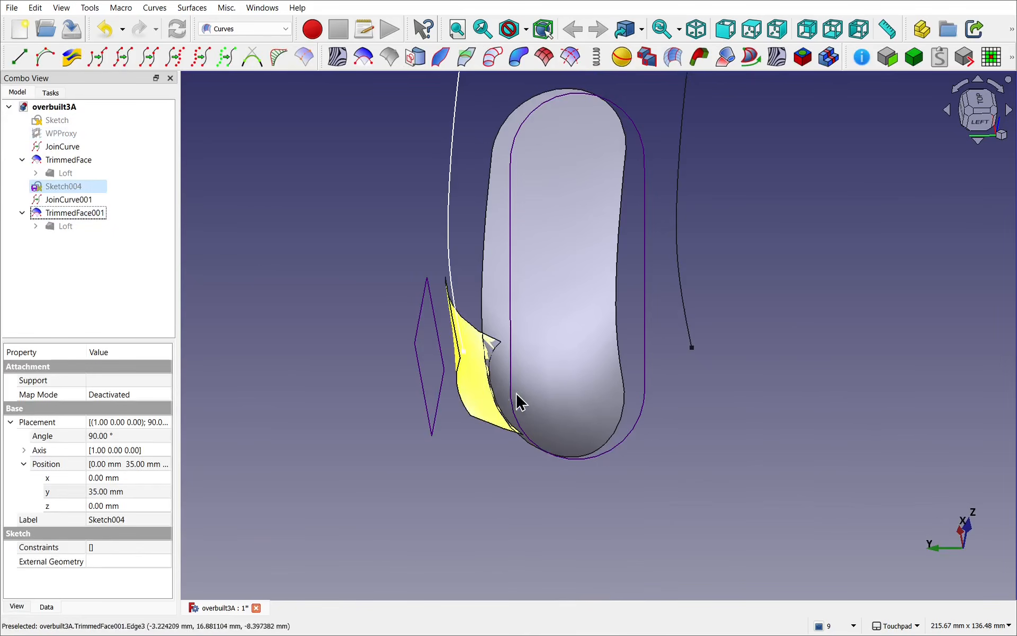
Step: Inspect the updated trim where it meets the shell and switch to the Part workbench
{"action": "mouse_move", "coordinate": [518, 400]}
{"action": "middle_mouse_down"}
{"action": "mouse_move", "coordinate": [755, 336]}
{"action": "mouse_move", "coordinate": [737, 265]}
{"action": "middle_mouse_up"}
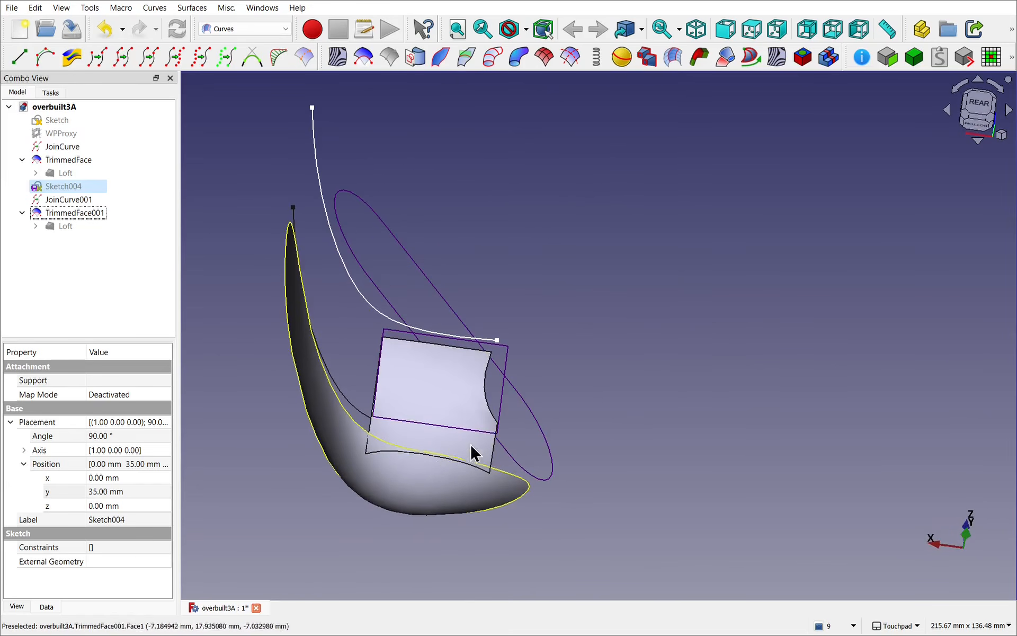
{"action": "middle_click_drag", "start_coordinate": [595, 434], "coordinate": [694, 392]}
{"action": "scroll", "coordinate": [571, 403], "scroll_direction": "up", "scroll_amount": 5}
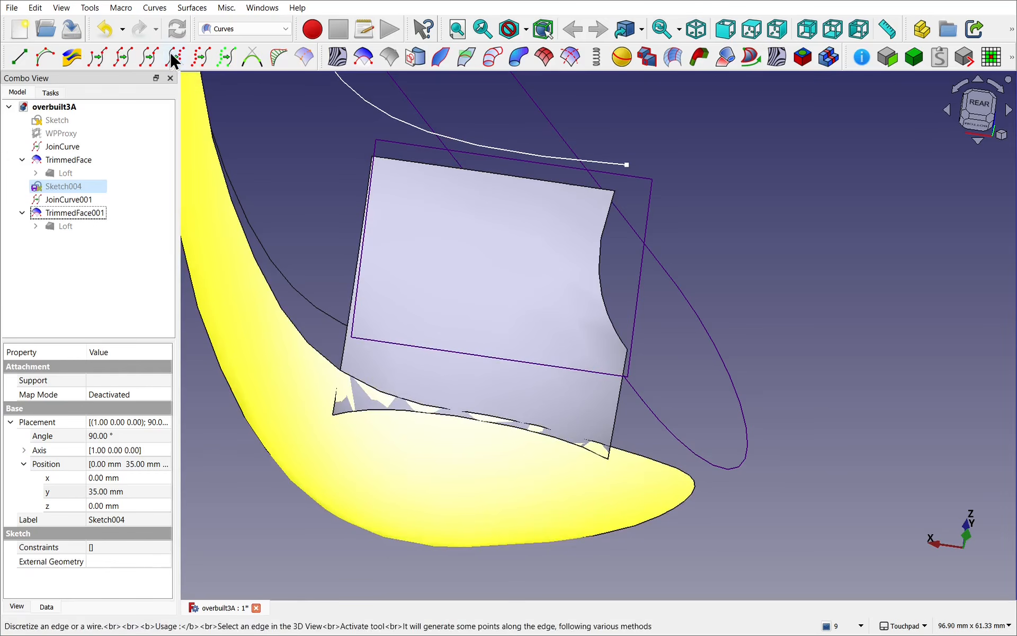
{"action": "left_click", "coordinate": [222, 29]}
{"action": "left_click", "coordinate": [241, 179]}
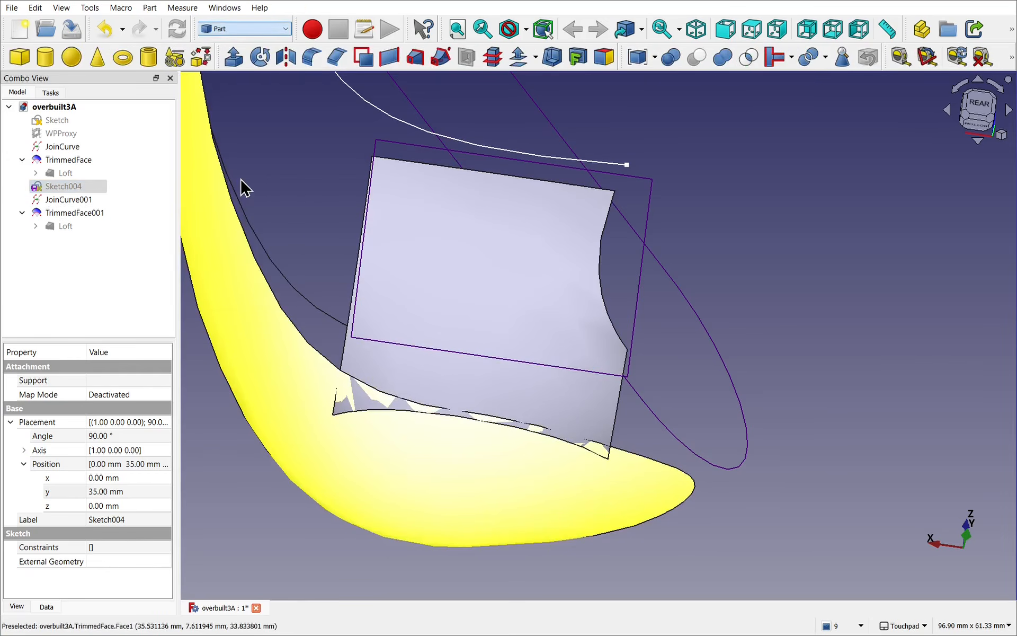
{"action": "left_click_drag", "start_coordinate": [692, 238], "coordinate": [583, 239], "text": "alt"}
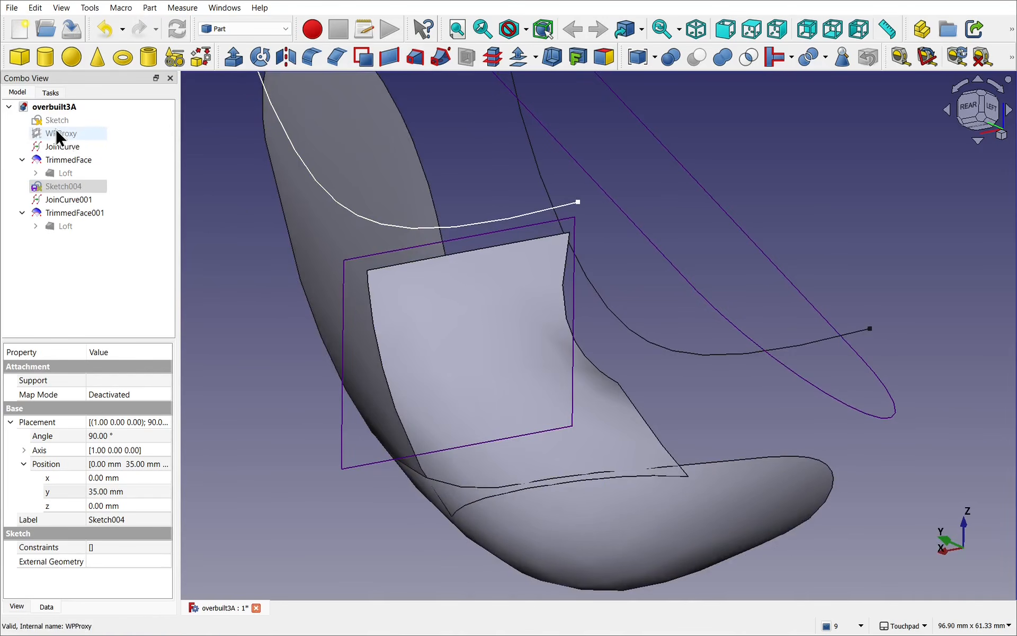
Step: Hide JoinCurve, Sketch003, its mirrored copy and JoinCurve001 so only the two trimmed faces are displayed
{"action": "left_click", "coordinate": [60, 148]}
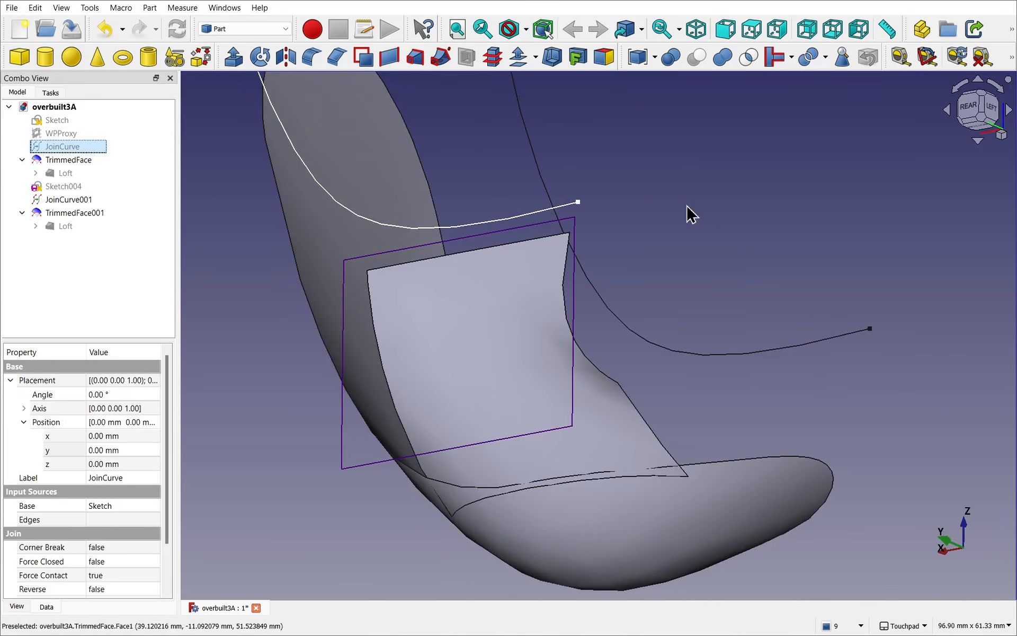
{"action": "left_click", "coordinate": [680, 355]}
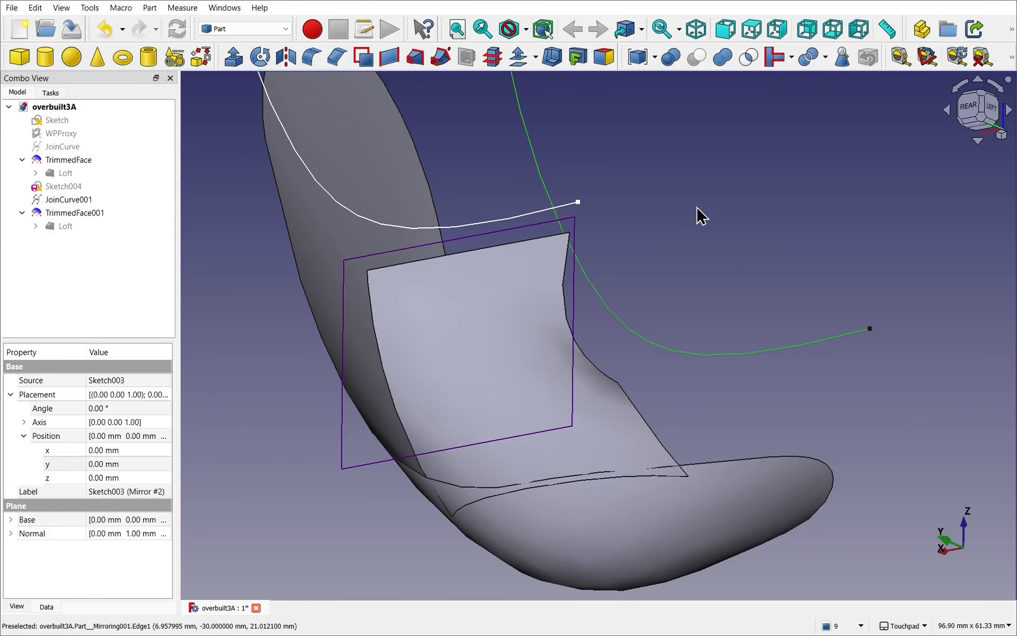
{"action": "key", "text": "space"}
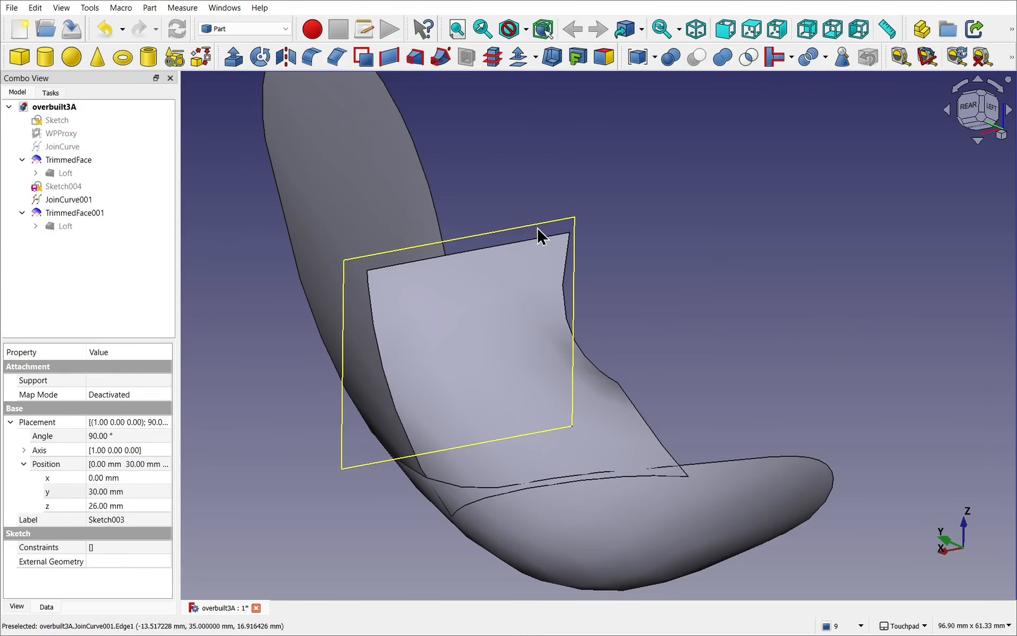
{"action": "left_click", "coordinate": [537, 227]}
{"action": "key", "text": "space"}
{"action": "left_click_drag", "start_coordinate": [572, 227], "coordinate": [699, 315], "text": "alt"}
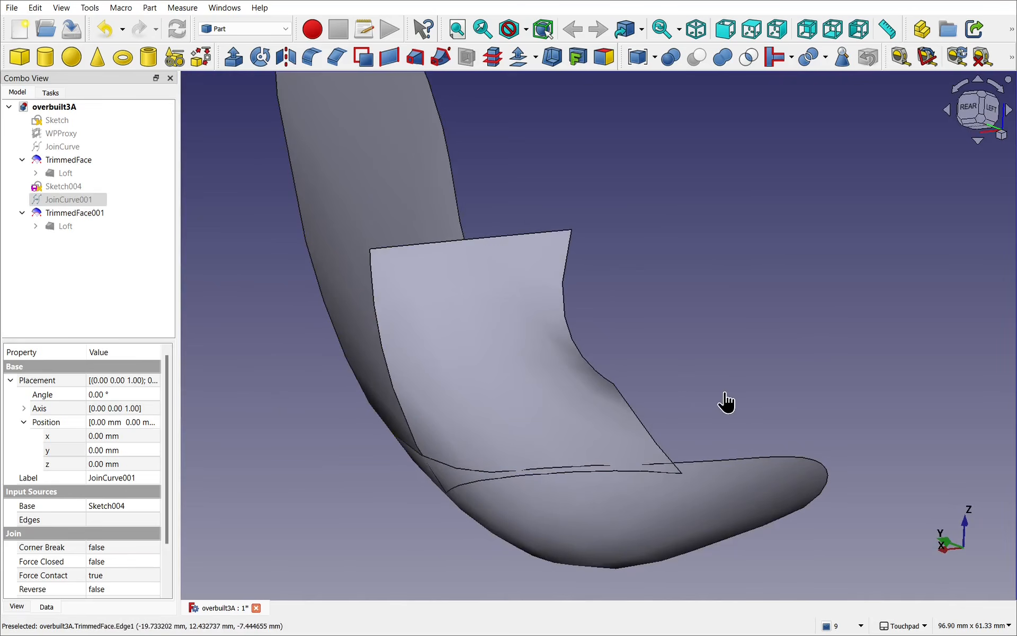
Step: Fuse TrimmedFace001 and TrimmedFace with a Boolean union, accepting the use of non-solids, and inspect the joint
{"action": "left_click", "coordinate": [727, 402]}
{"action": "left_click", "coordinate": [535, 400]}
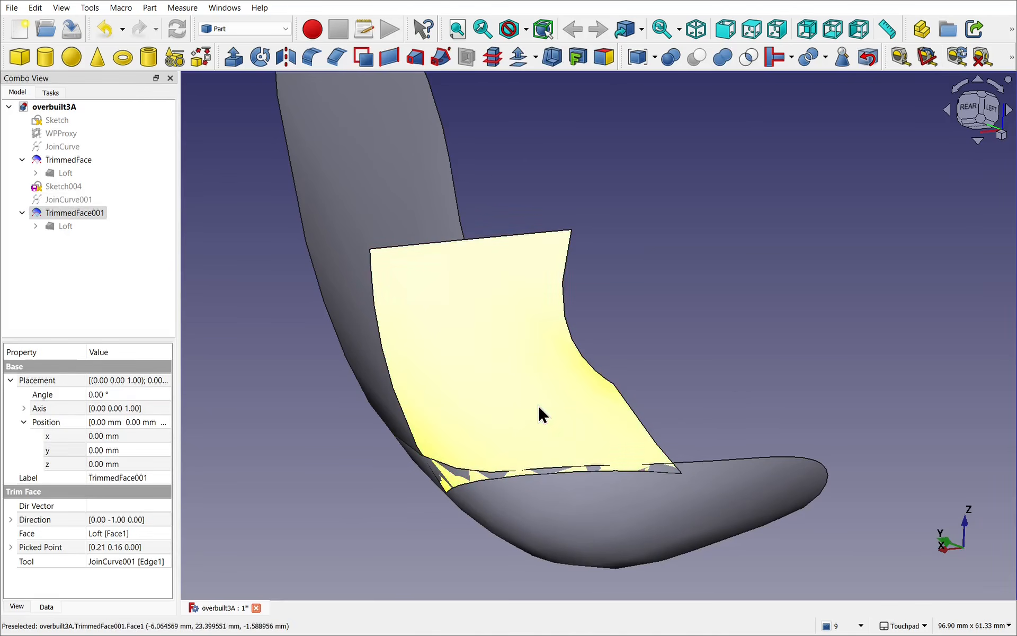
{"action": "left_click", "coordinate": [709, 500], "text": "ctrl"}
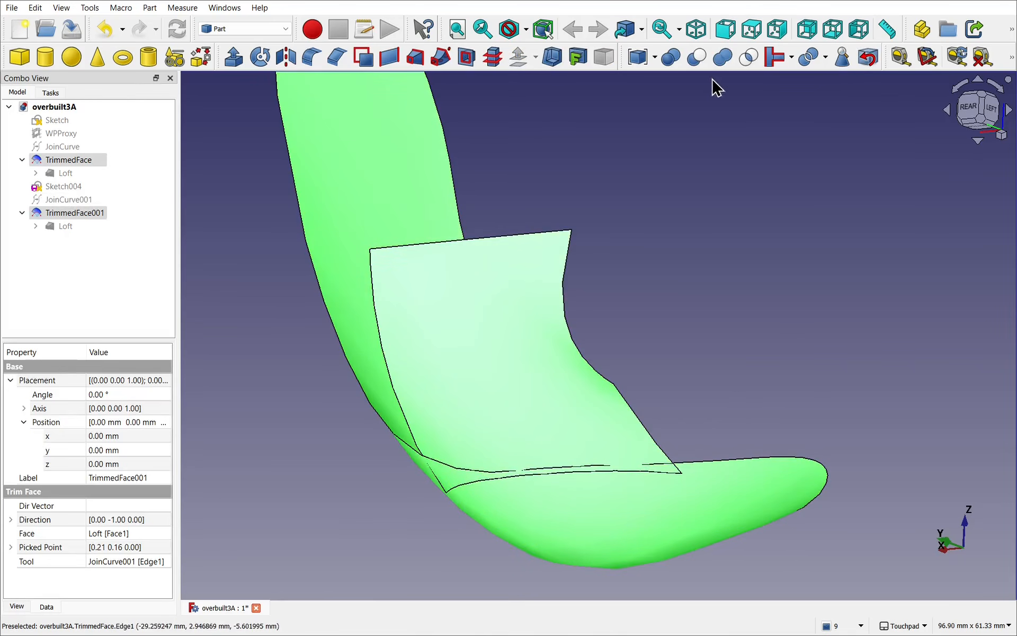
{"action": "left_click", "coordinate": [715, 59]}
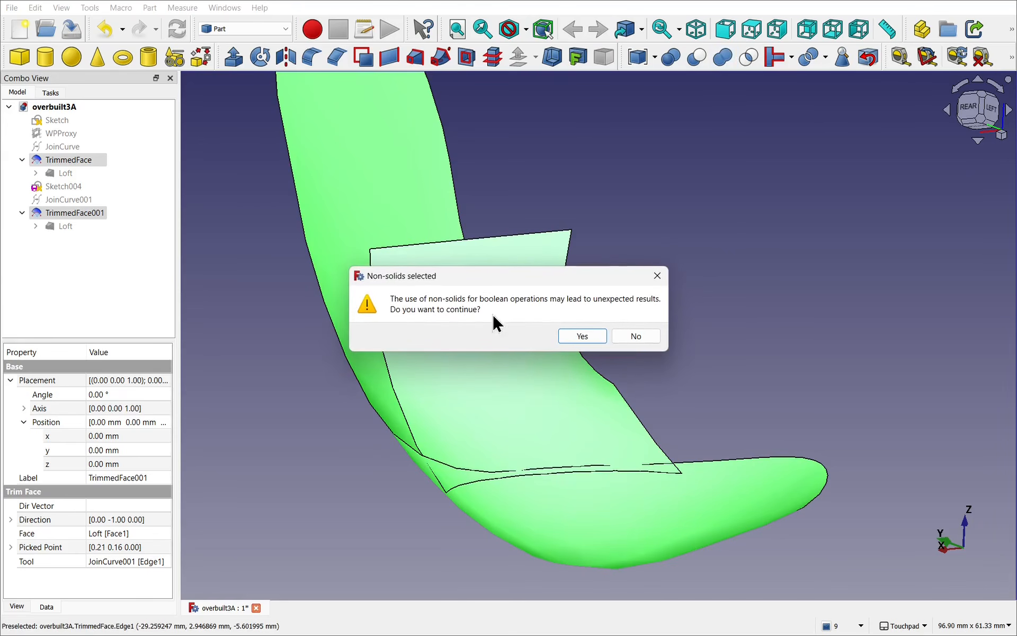
{"action": "left_click", "coordinate": [578, 336]}
{"action": "left_click_drag", "start_coordinate": [546, 341], "coordinate": [616, 361], "text": "alt"}
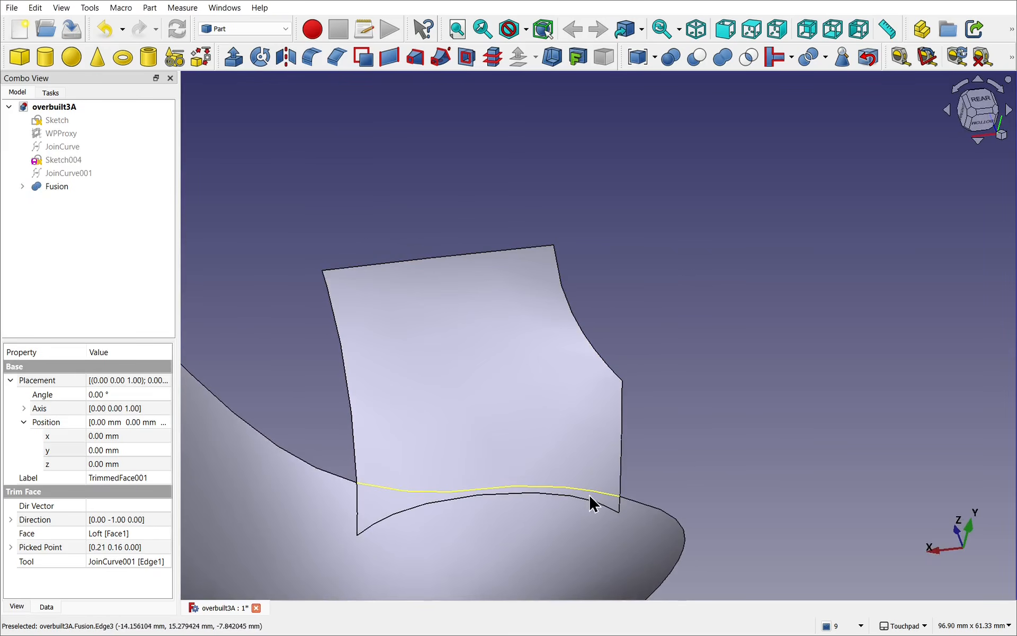
Step: Set the Fusion's Refine property to true and inspect the joint between the side piece and the seat shell
{"action": "left_click_drag", "start_coordinate": [590, 496], "coordinate": [488, 466], "text": "alt"}
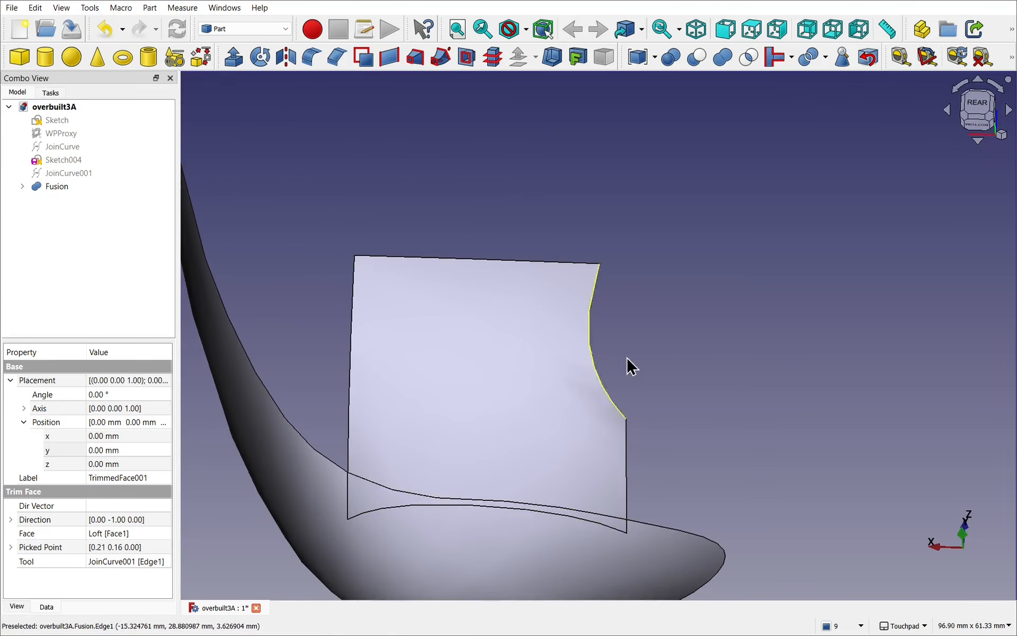
{"action": "left_click_drag", "start_coordinate": [629, 365], "coordinate": [465, 289], "text": "alt"}
{"action": "left_click", "coordinate": [64, 191]}
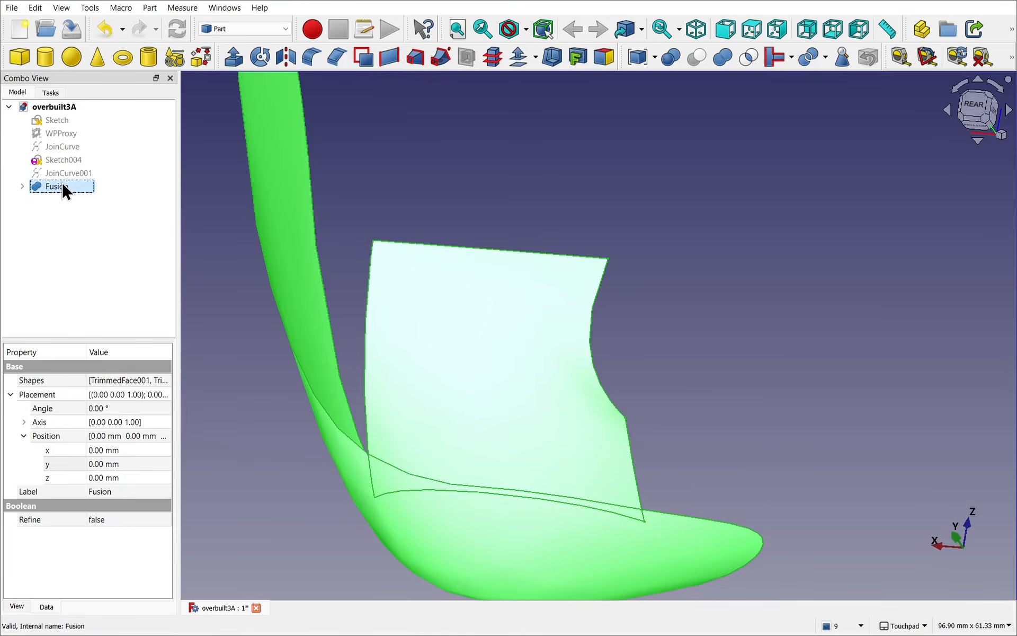
{"action": "left_click", "coordinate": [129, 519]}
{"action": "left_click", "coordinate": [130, 519]}
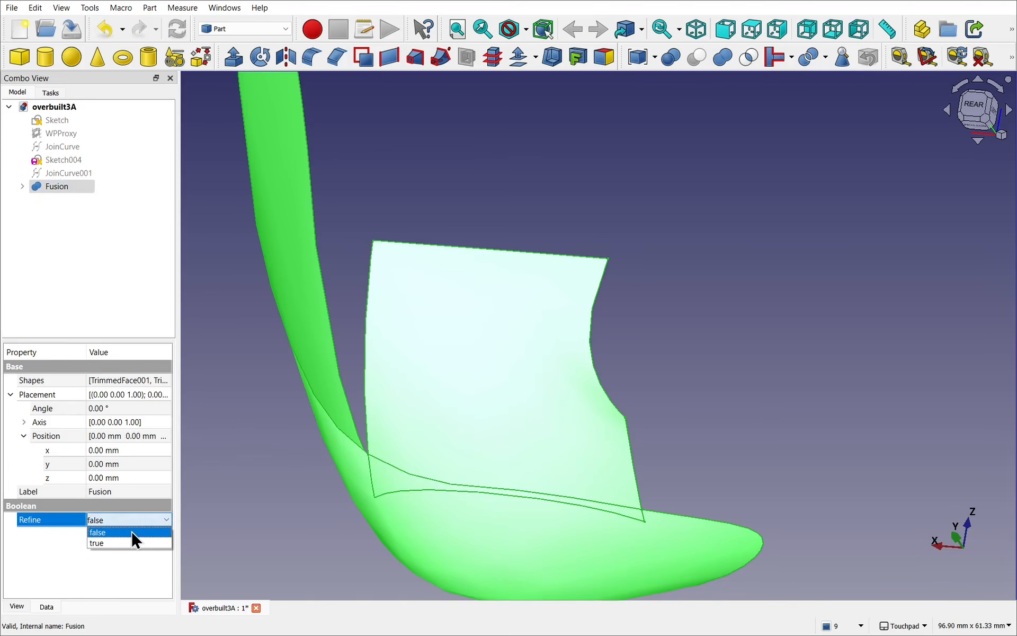
{"action": "left_click", "coordinate": [134, 541]}
{"action": "left_click", "coordinate": [288, 553]}
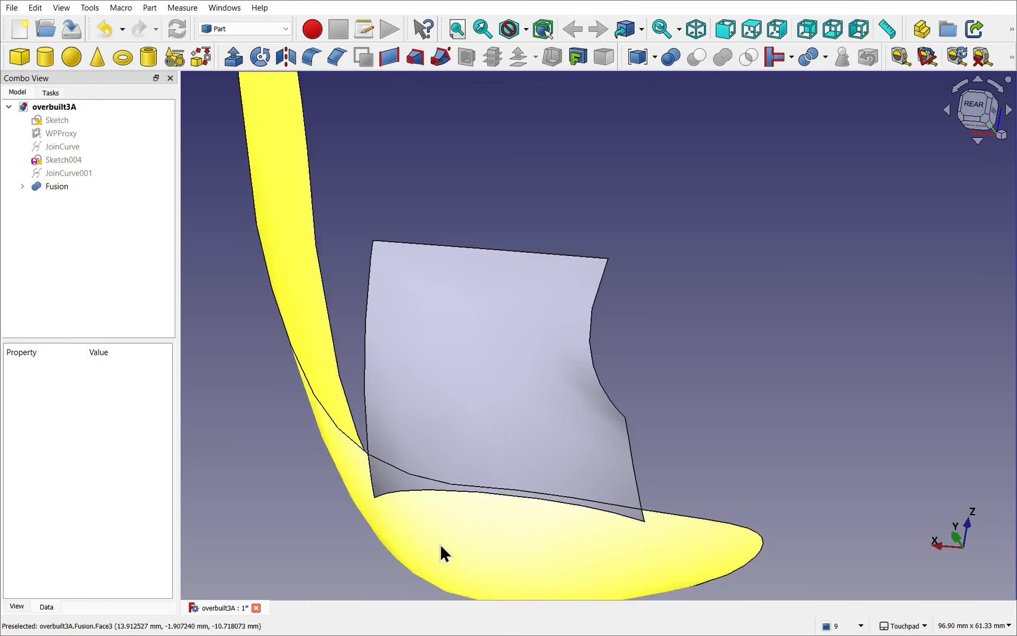
{"action": "left_click_drag", "start_coordinate": [440, 551], "coordinate": [576, 432], "text": "alt"}
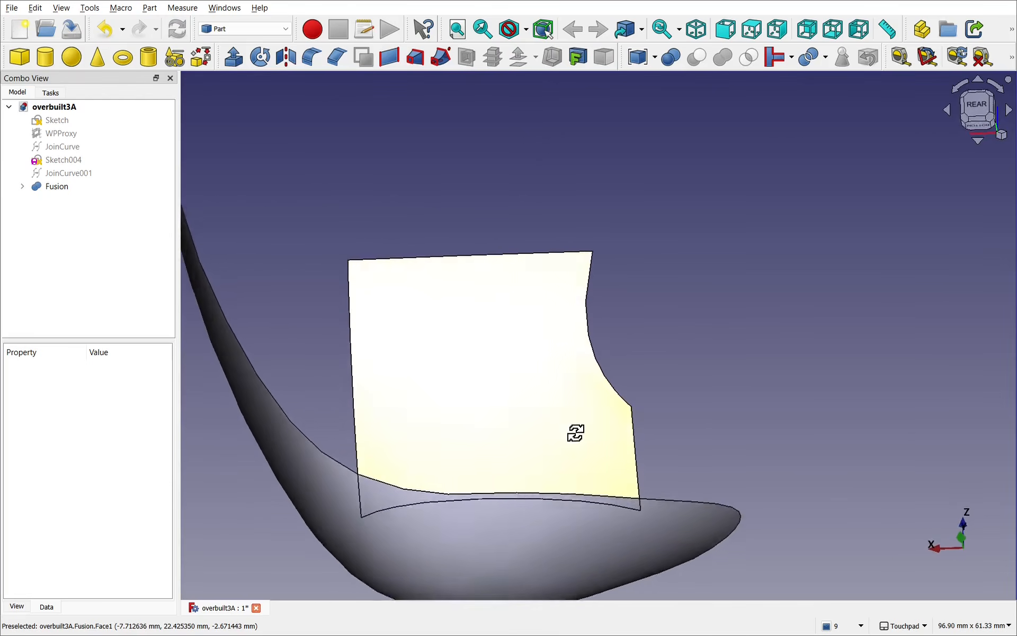
Step: Delete the Fusion to restore the two separate trimmed faces, and check each face
{"action": "left_click", "coordinate": [56, 185]}
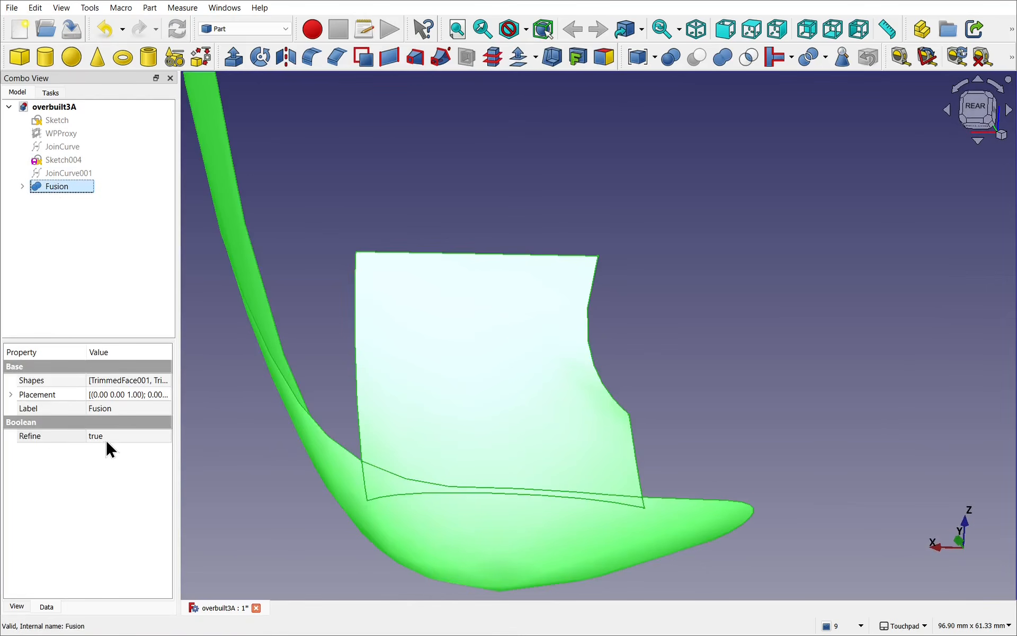
{"action": "key", "text": "Delete"}
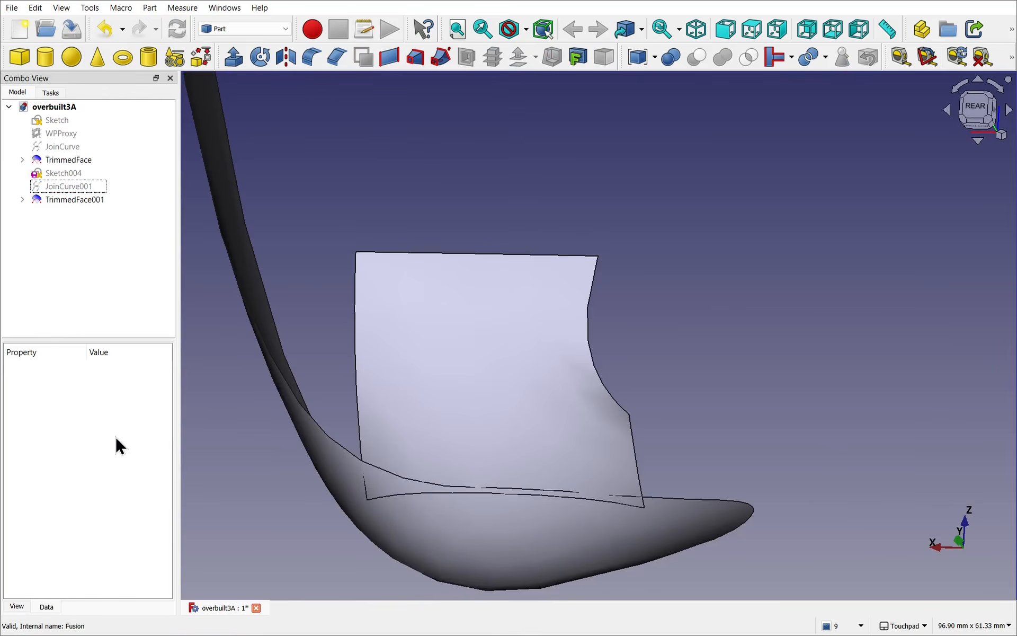
{"action": "left_click", "coordinate": [453, 362]}
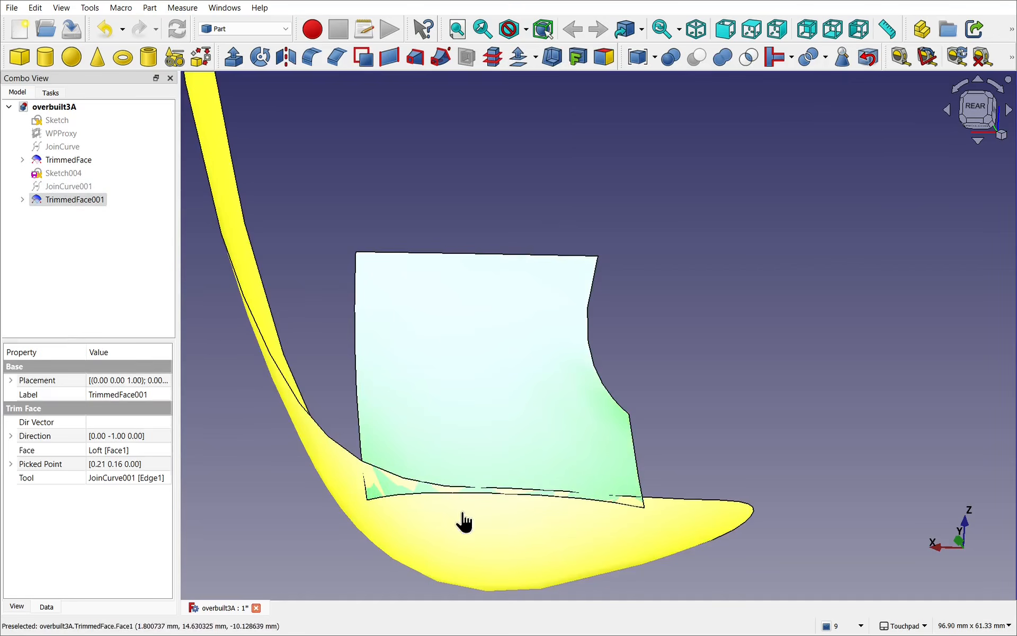
{"action": "left_click", "coordinate": [461, 523]}
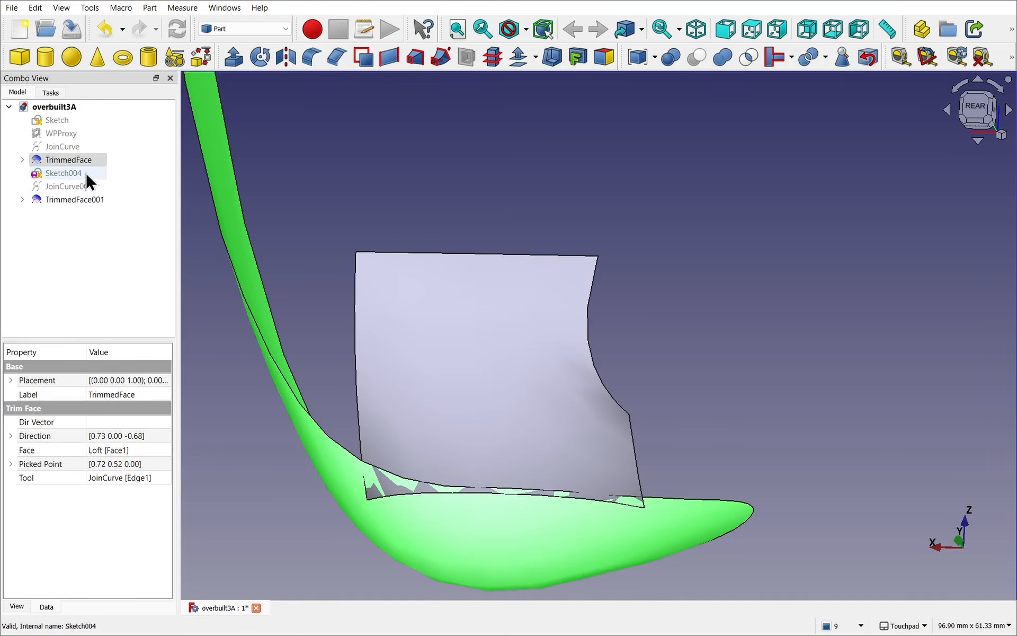
{"action": "left_click", "coordinate": [365, 174]}
Step: In the Curves workbench's rear view, trim the side piece's face with the seat shell's projected upper edge, keeping the part above it
{"action": "left_click", "coordinate": [245, 27]}
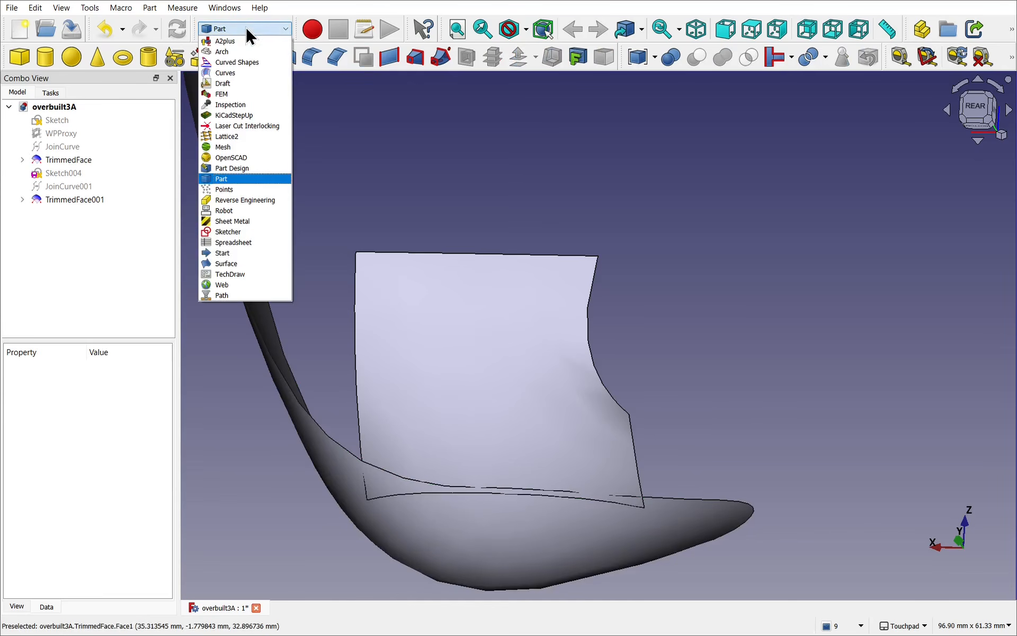
{"action": "left_click", "coordinate": [237, 74]}
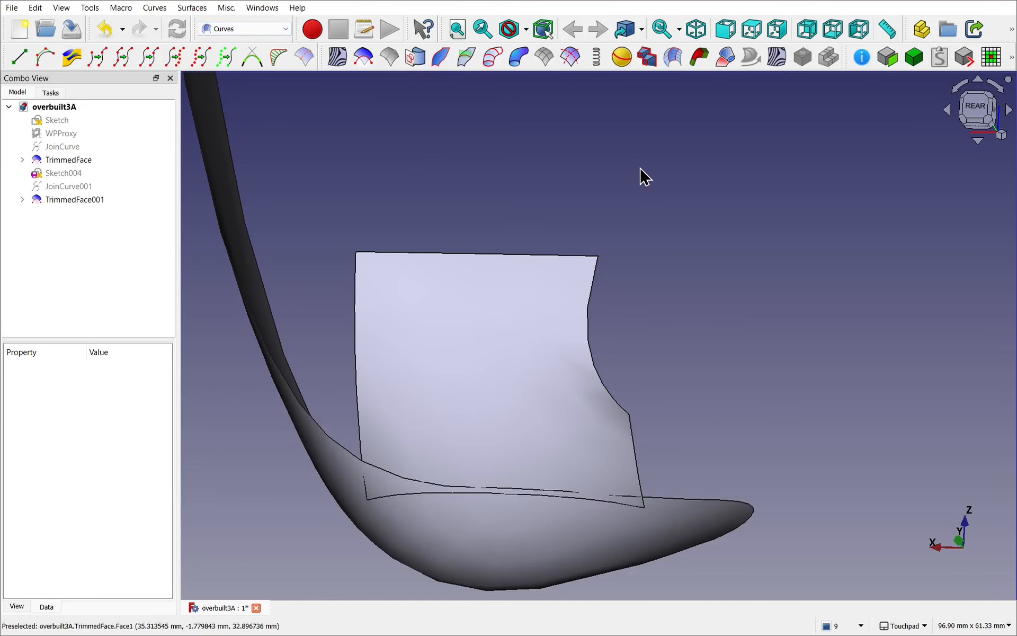
{"action": "left_click", "coordinate": [979, 112]}
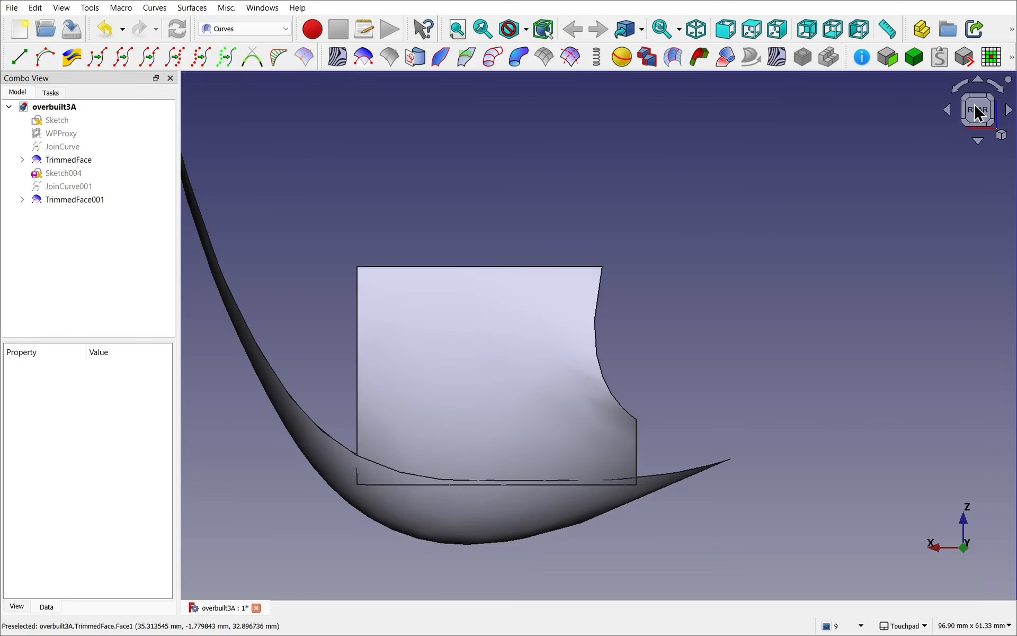
{"action": "middle_click_drag", "start_coordinate": [667, 331], "coordinate": [640, 253], "text": "shift"}
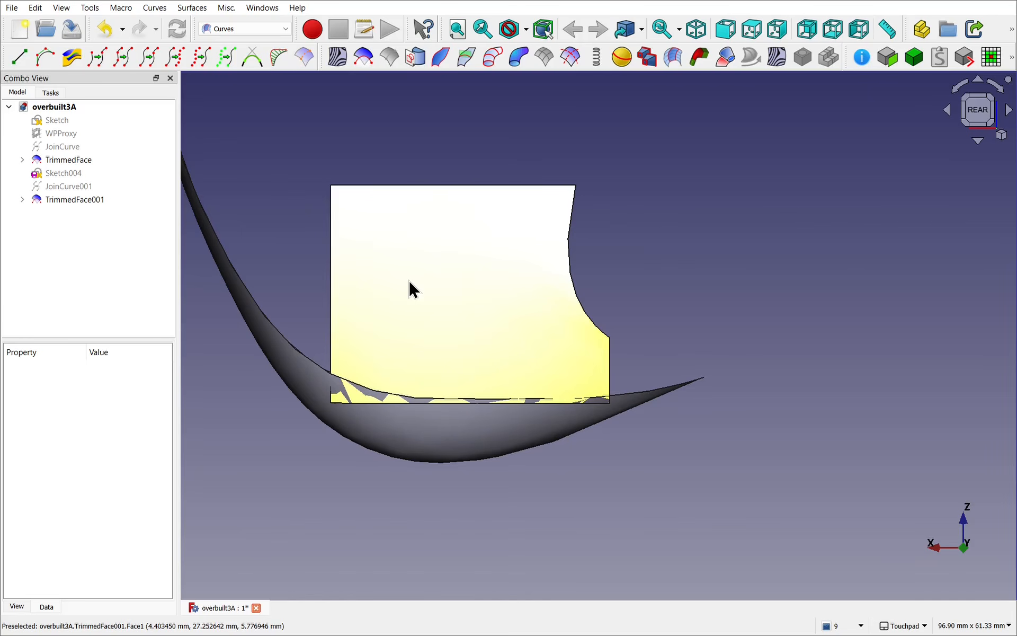
{"action": "left_click", "coordinate": [409, 283]}
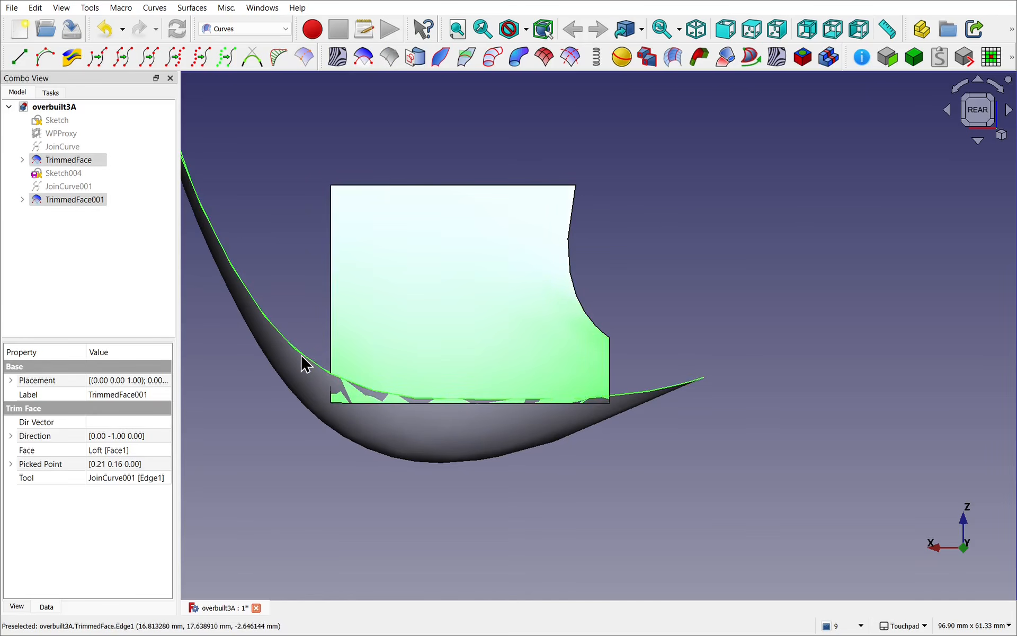
{"action": "left_click", "coordinate": [365, 60]}
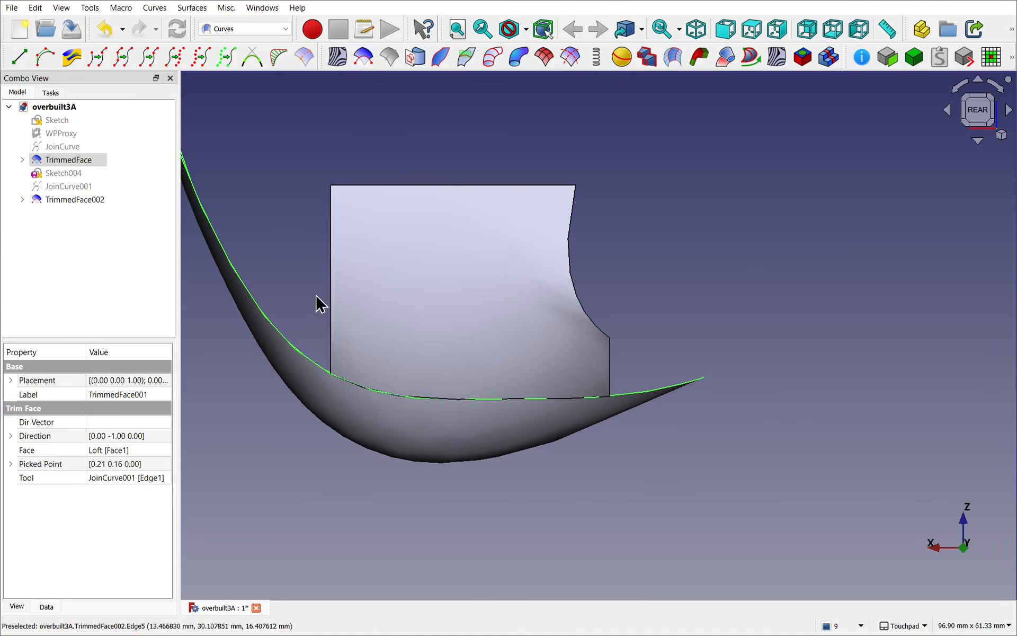
{"action": "left_click", "coordinate": [667, 334]}
Step: Inspect the side piece's new trim along the seat shell's edge and switch to the Part workbench
{"action": "left_click_drag", "start_coordinate": [666, 362], "coordinate": [566, 357], "text": "alt"}
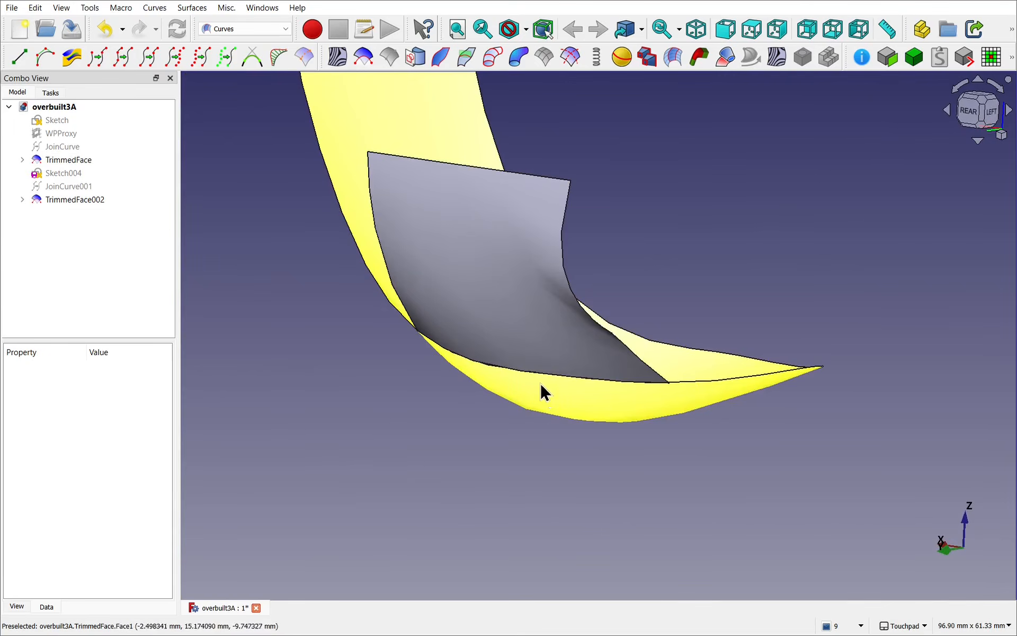
{"action": "scroll", "coordinate": [541, 378], "scroll_direction": "up", "scroll_amount": 6}
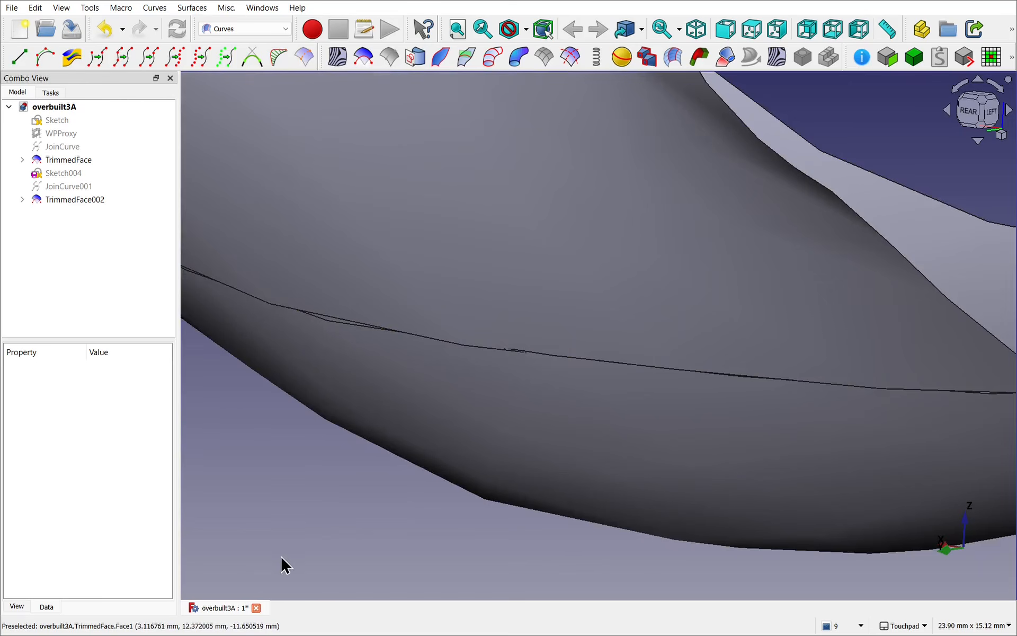
{"action": "left_click_drag", "start_coordinate": [281, 563], "coordinate": [438, 434], "text": "alt"}
{"action": "scroll", "coordinate": [308, 524], "scroll_direction": "down", "scroll_amount": 2}
{"action": "scroll", "coordinate": [310, 522], "scroll_direction": "down", "scroll_amount": 7}
{"action": "left_click", "coordinate": [240, 30]}
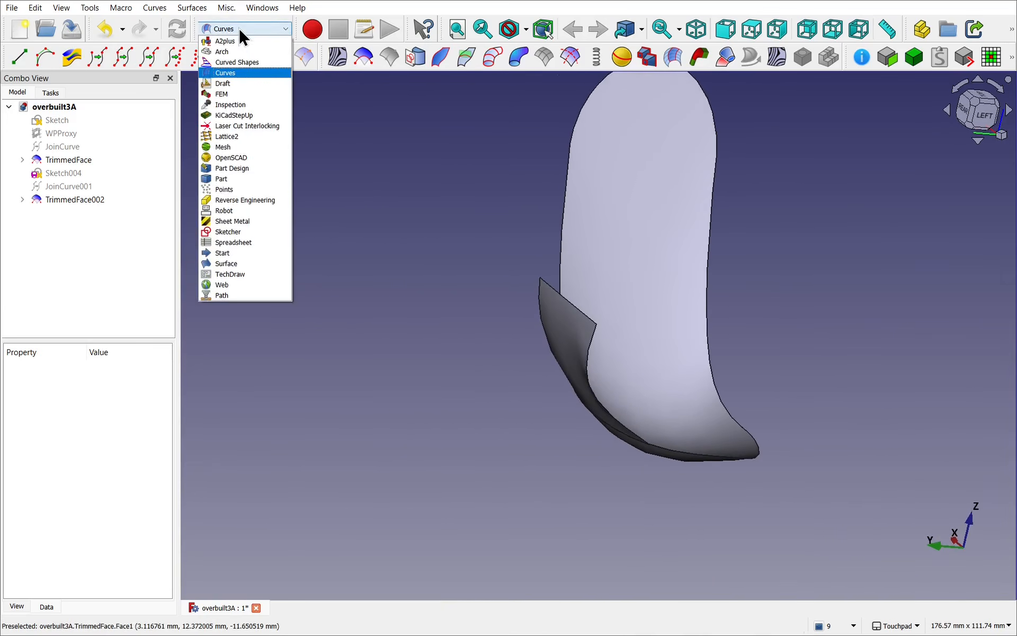
{"action": "left_click", "coordinate": [238, 174]}
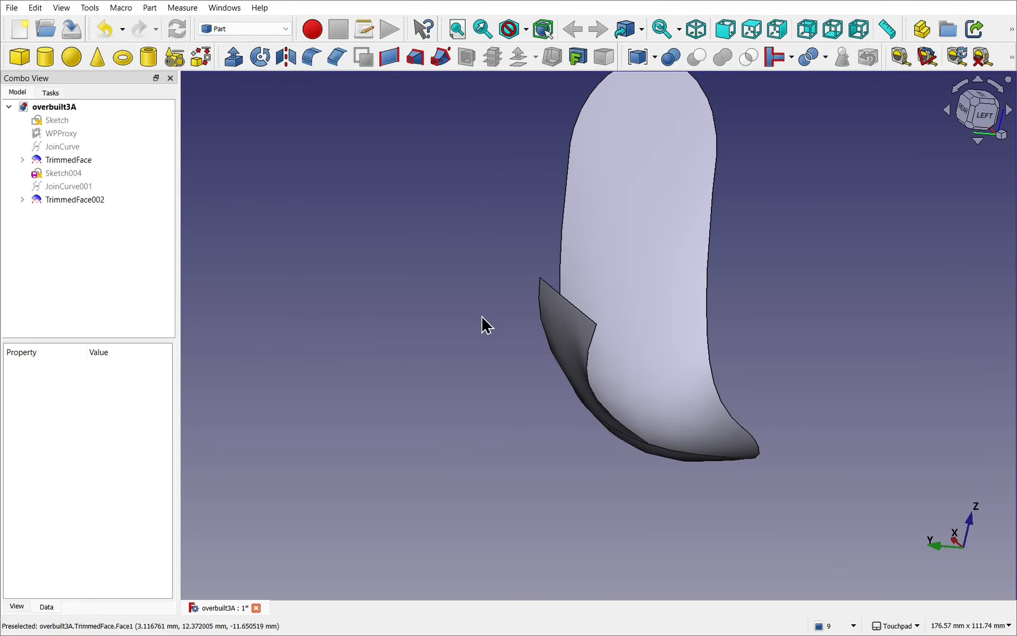
Step: Fuse TrimmedFace002 and TrimmedFace with a Boolean union, accepting the use of non-solids, and inspect the joint edge
{"action": "left_click_drag", "start_coordinate": [484, 324], "coordinate": [320, 334], "text": "alt"}
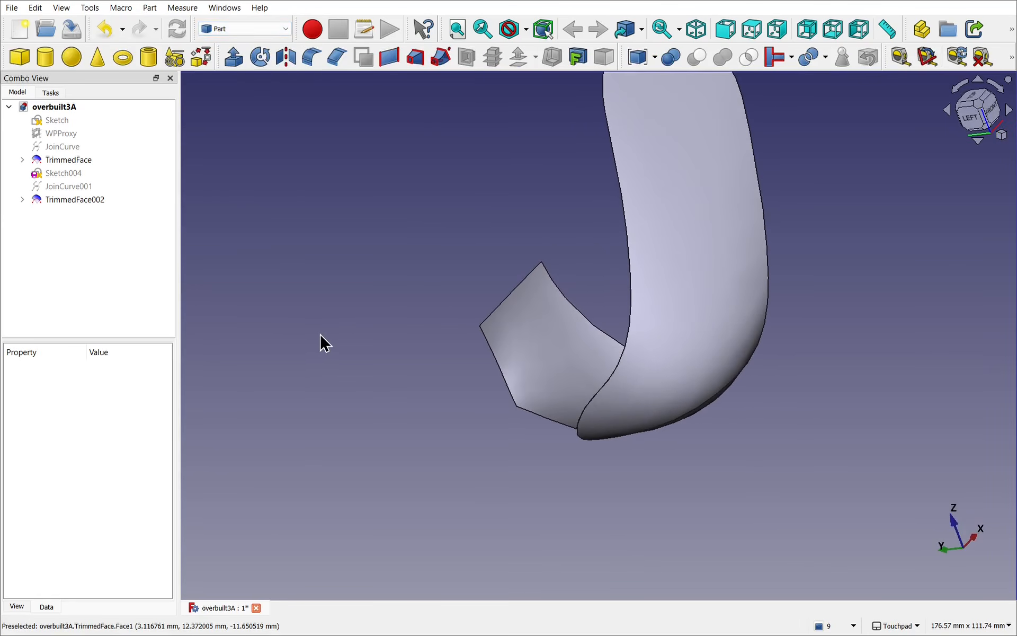
{"action": "left_click", "coordinate": [549, 353]}
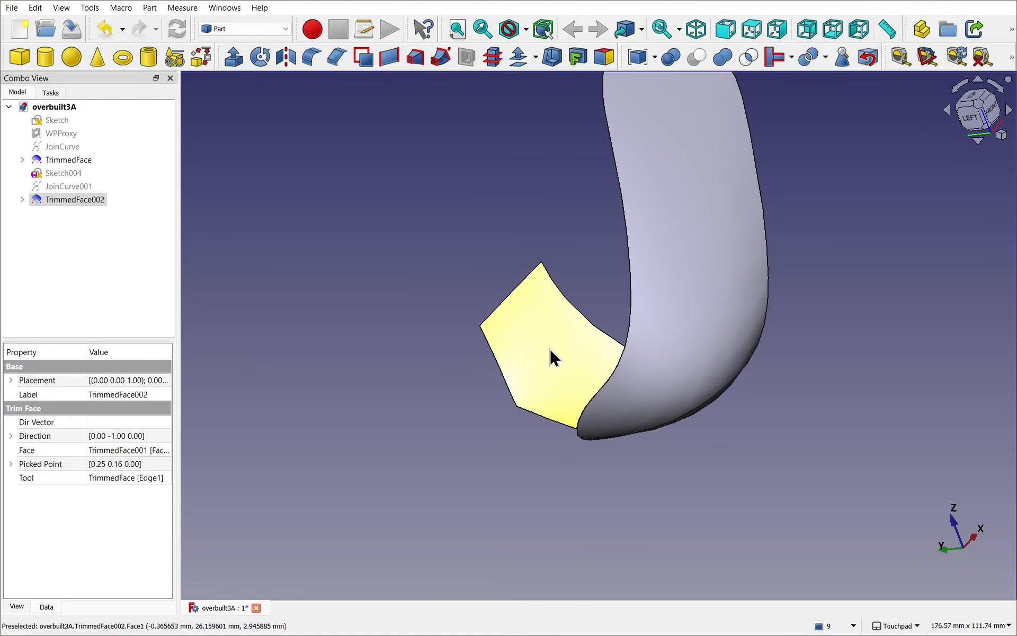
{"action": "left_click", "coordinate": [678, 371], "text": "ctrl"}
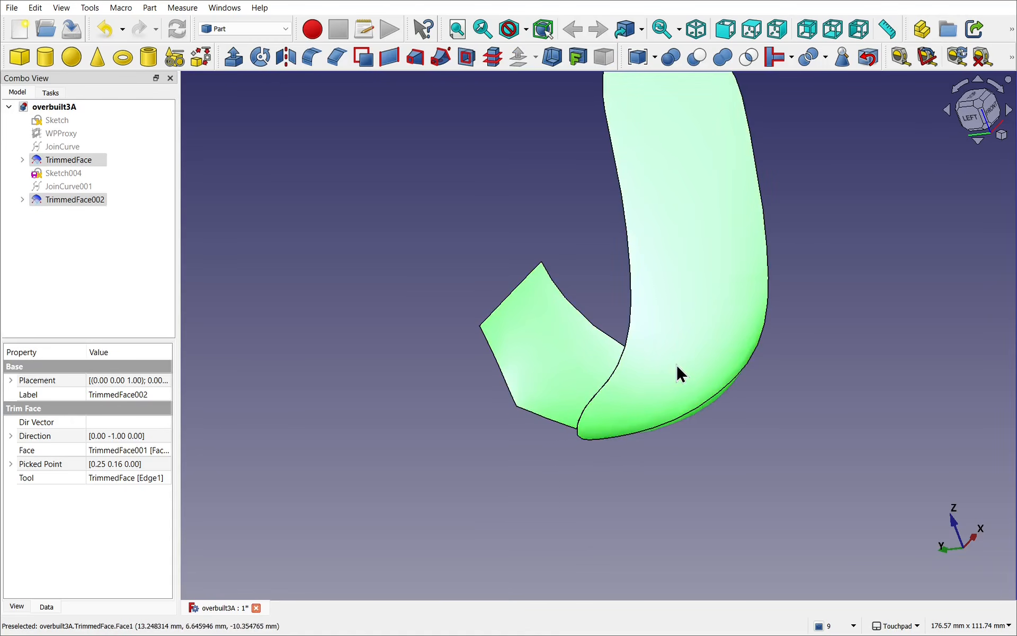
{"action": "left_click", "coordinate": [718, 54]}
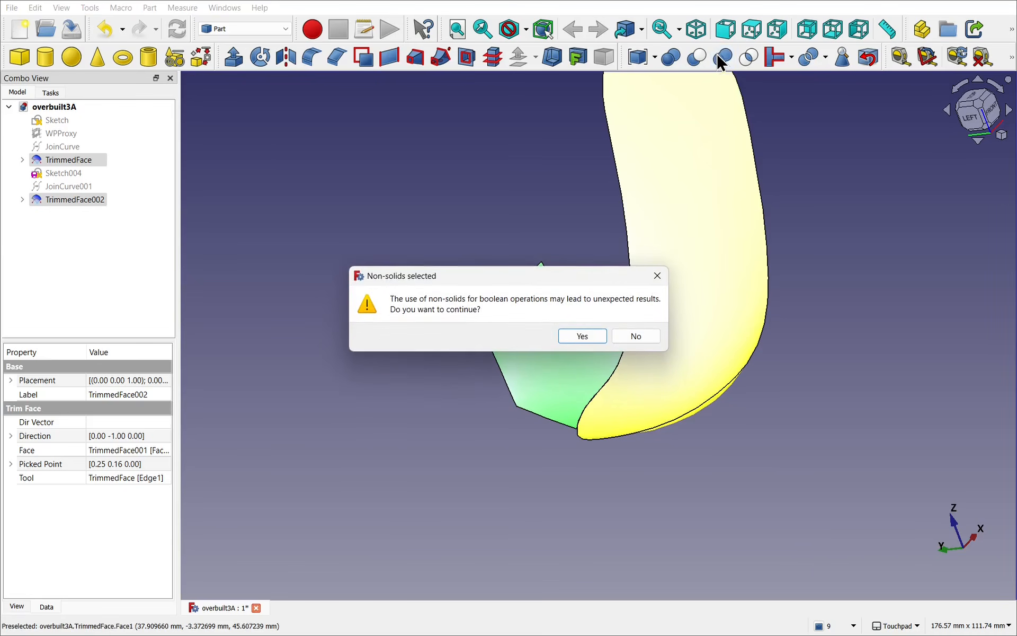
{"action": "left_click", "coordinate": [578, 337]}
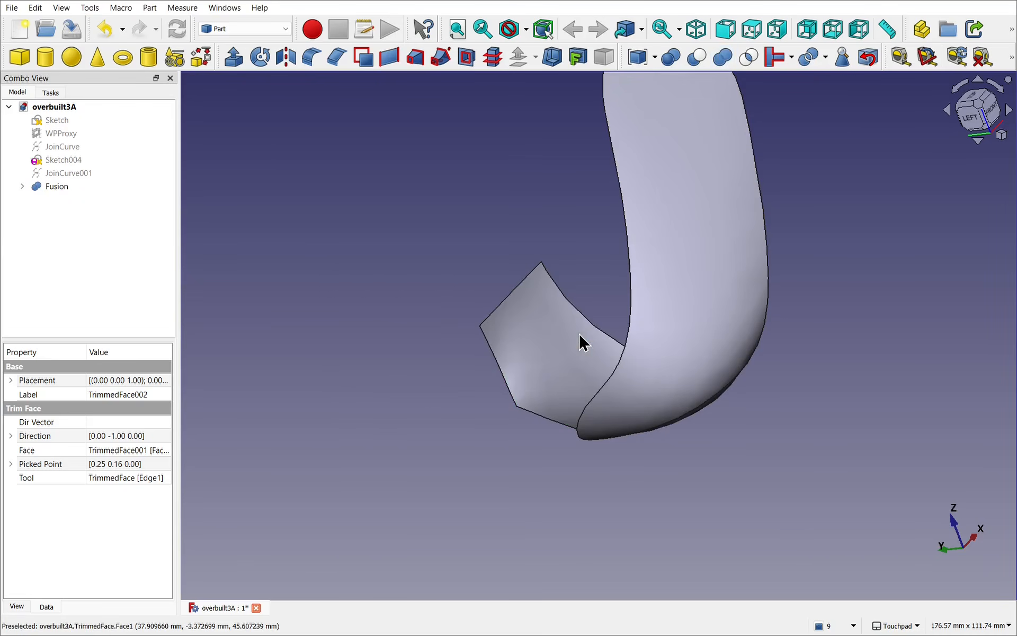
{"action": "left_click_drag", "start_coordinate": [591, 325], "coordinate": [904, 249], "text": "alt"}
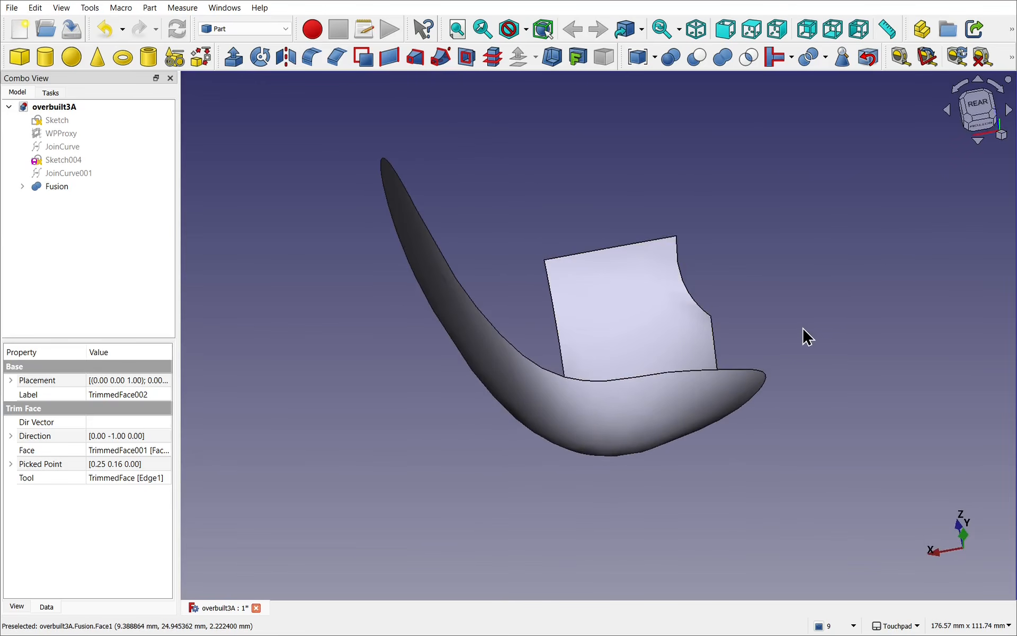
{"action": "scroll", "coordinate": [802, 336], "scroll_direction": "up", "scroll_amount": 5}
{"action": "left_click_drag", "start_coordinate": [799, 338], "coordinate": [738, 368], "text": "alt"}
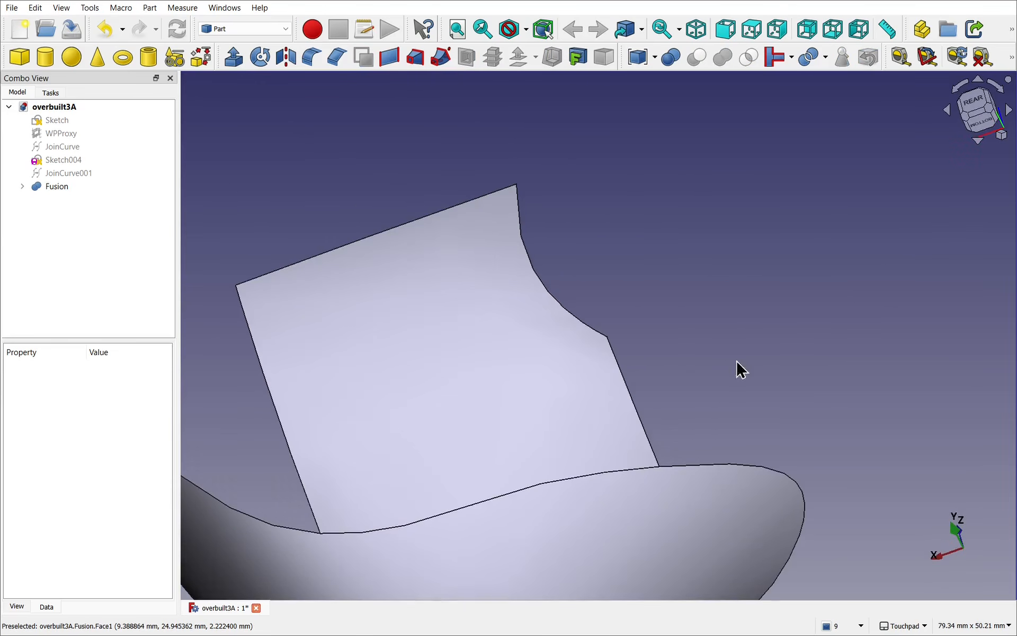
{"action": "left_click", "coordinate": [641, 474]}
{"action": "left_click_drag", "start_coordinate": [640, 474], "coordinate": [589, 536], "text": "alt"}
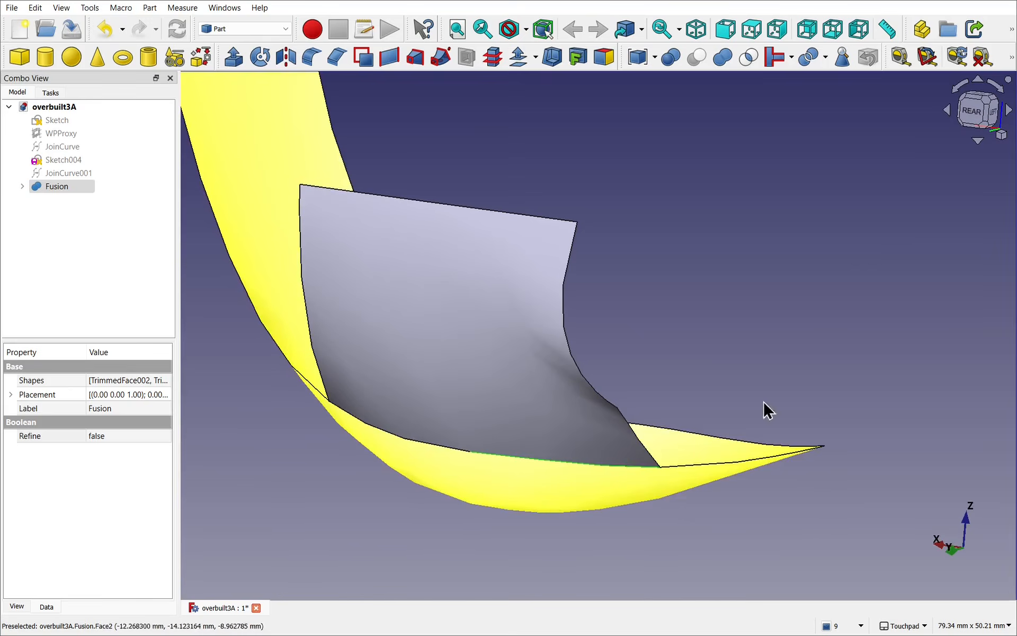
{"action": "left_click_drag", "start_coordinate": [765, 411], "coordinate": [591, 321], "text": "alt"}
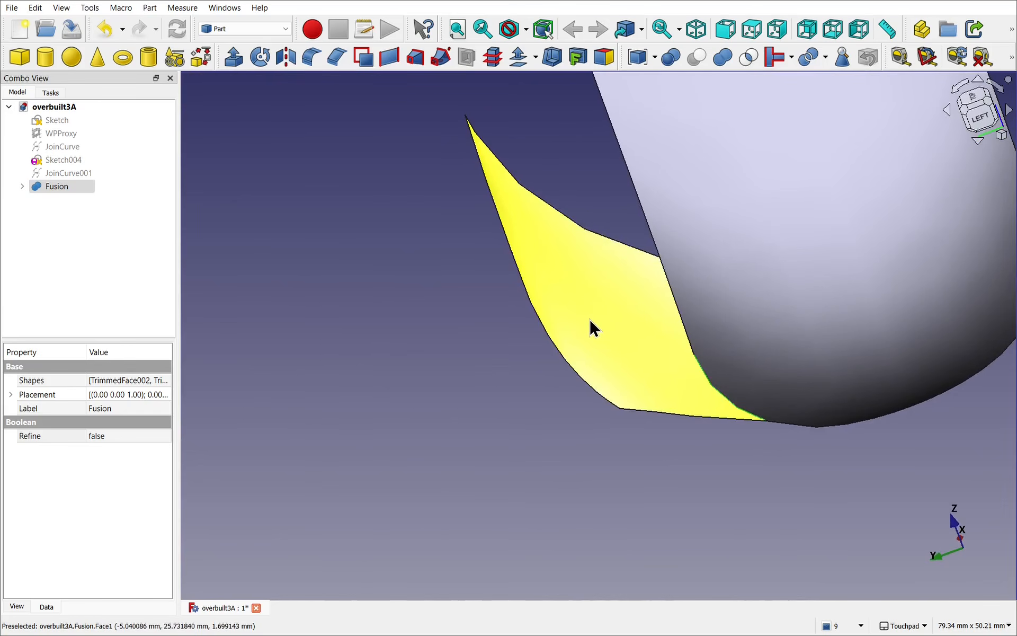
Step: Create a 3D offset of the fused shell with Fill offset enabled
{"action": "left_click", "coordinate": [589, 328]}
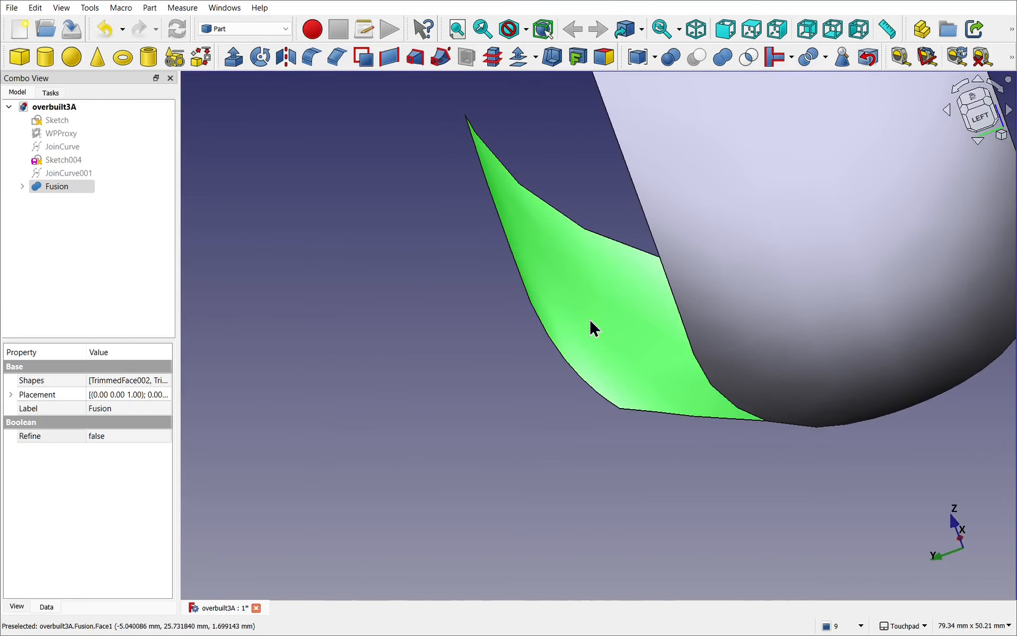
{"action": "left_click", "coordinate": [520, 60]}
{"action": "left_click_drag", "start_coordinate": [525, 84], "coordinate": [366, 190], "text": "alt"}
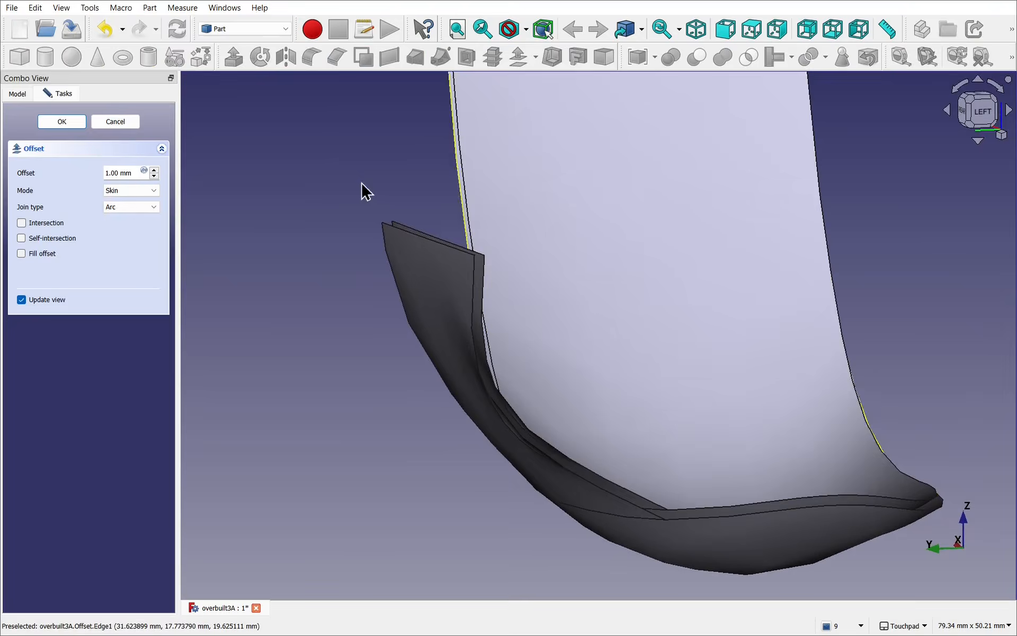
{"action": "left_click", "coordinate": [42, 255]}
Step: Set the offset distance to 4 mm and check the thickened shell
{"action": "double_click", "coordinate": [120, 173]}
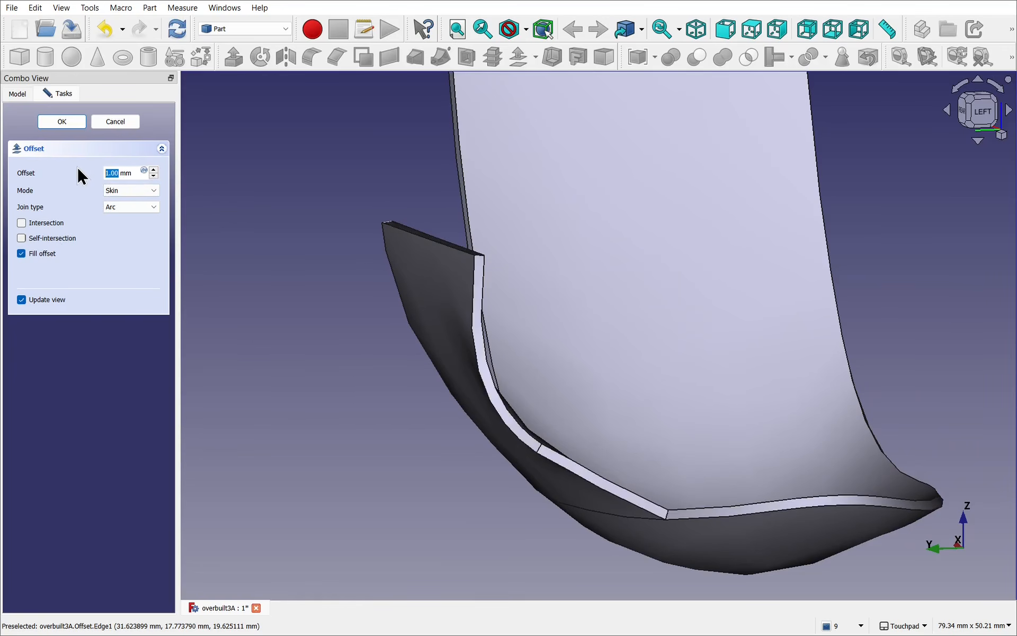
{"action": "type", "text": "4"}
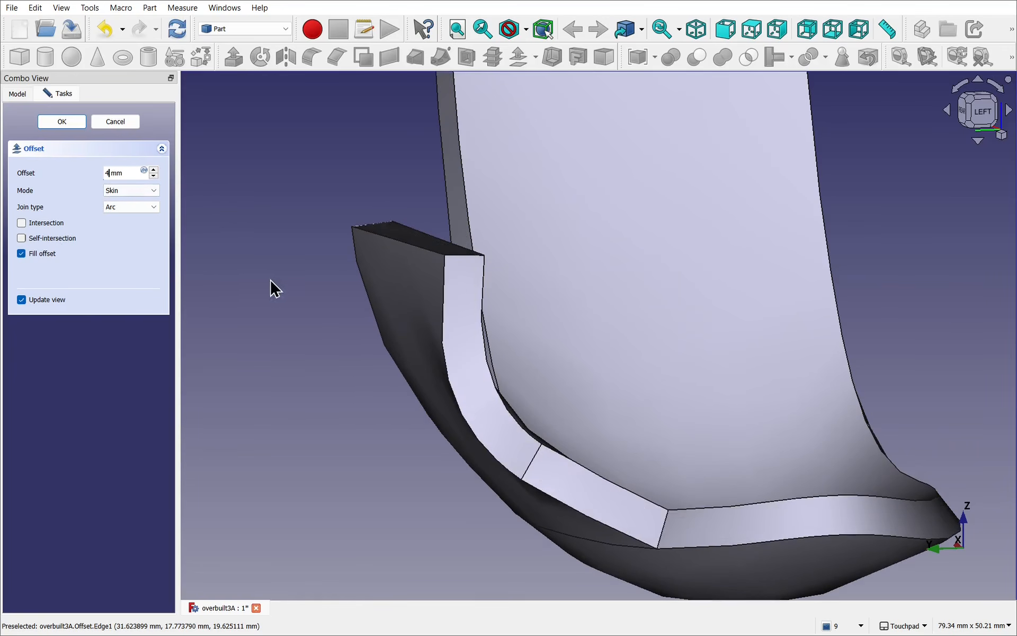
{"action": "left_click_drag", "start_coordinate": [286, 295], "coordinate": [329, 333], "text": "alt"}
{"action": "scroll", "coordinate": [326, 335], "scroll_direction": "down", "scroll_amount": 5}
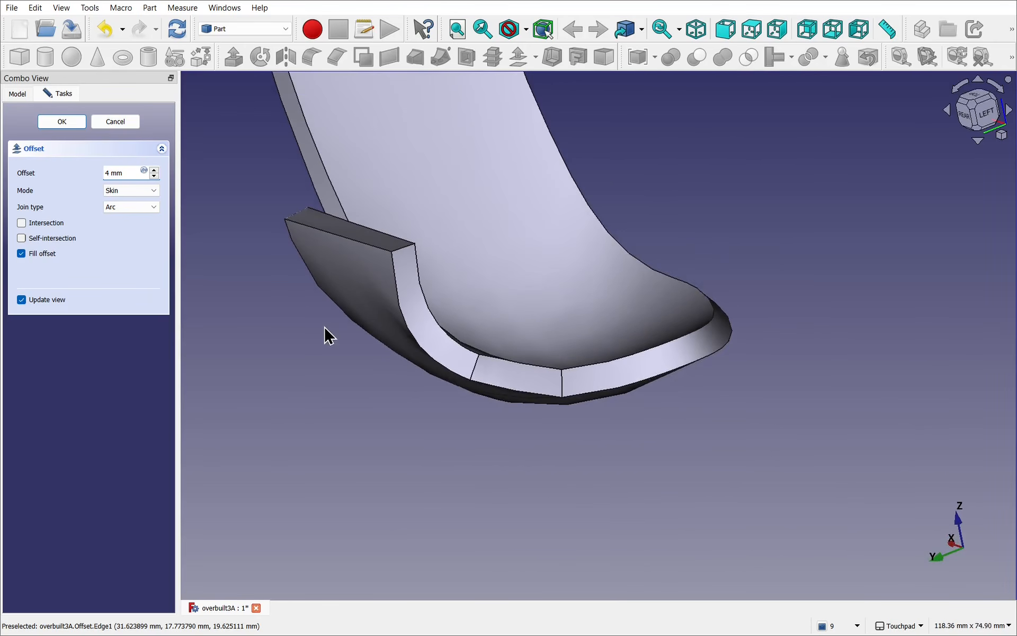
Step: Set the offset distance to 2 mm, check the shell and accept the offset
{"action": "double_click", "coordinate": [108, 173]}
{"action": "type", "text": "2"}
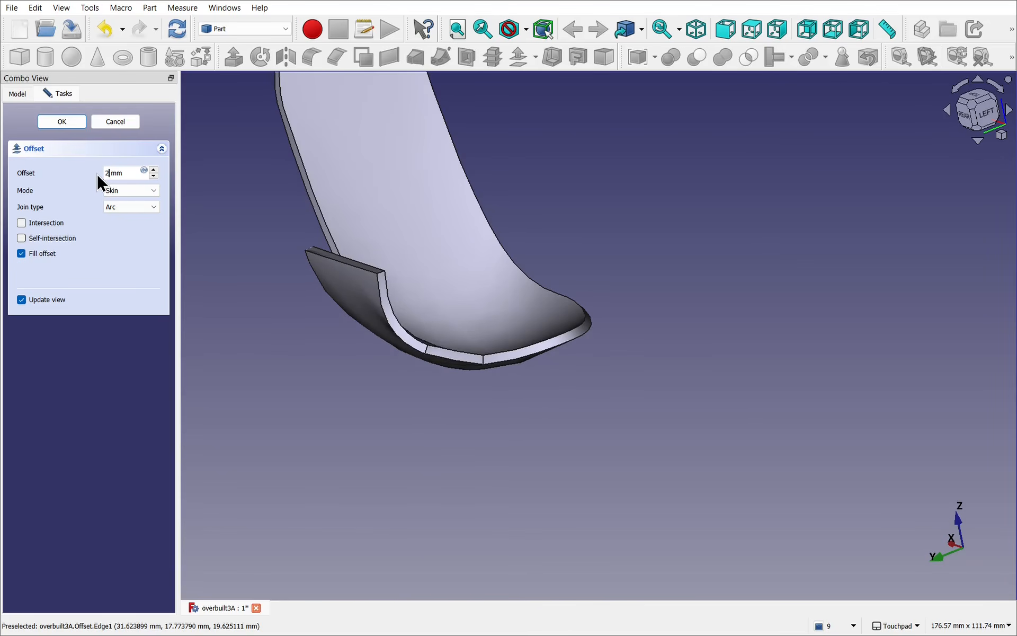
{"action": "left_click_drag", "start_coordinate": [401, 378], "coordinate": [527, 336], "text": "alt"}
{"action": "left_click", "coordinate": [62, 123]}
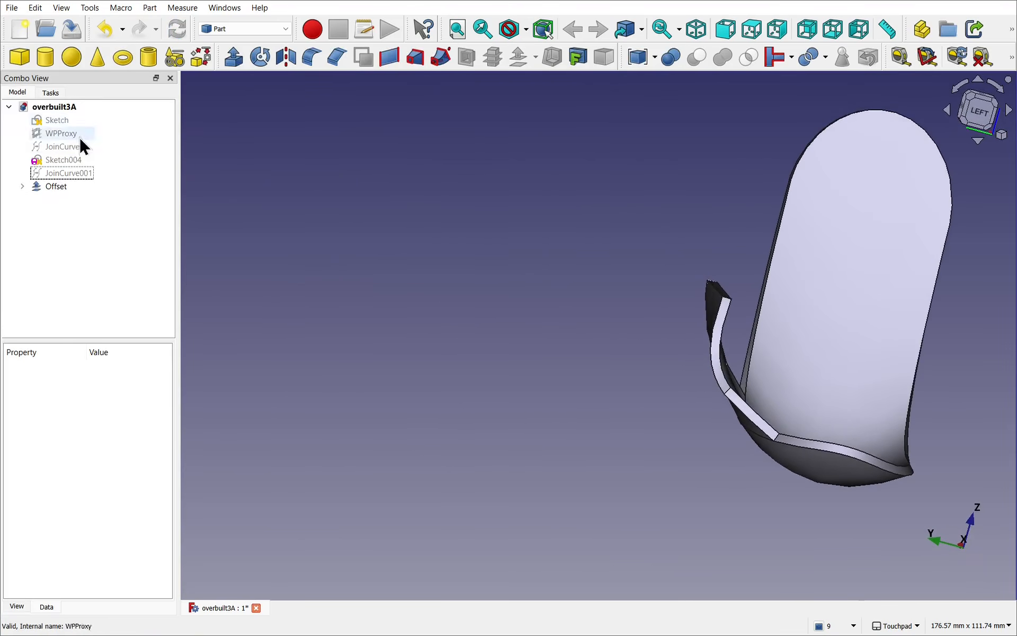
{"action": "left_click_drag", "start_coordinate": [656, 452], "coordinate": [316, 425], "text": "alt"}
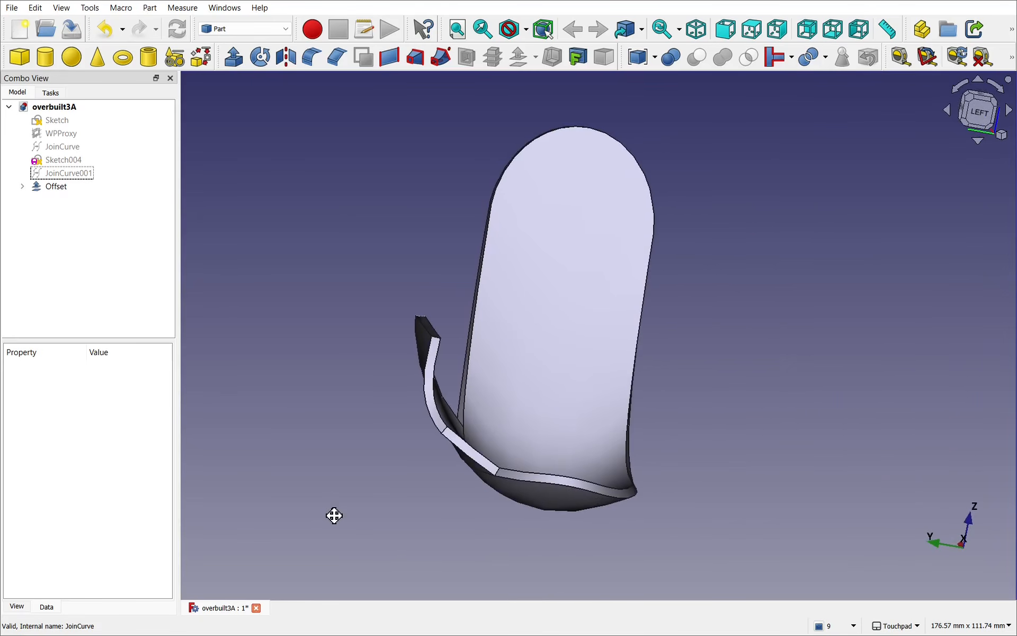
{"action": "left_click_drag", "start_coordinate": [334, 516], "coordinate": [336, 515], "text": "shift"}
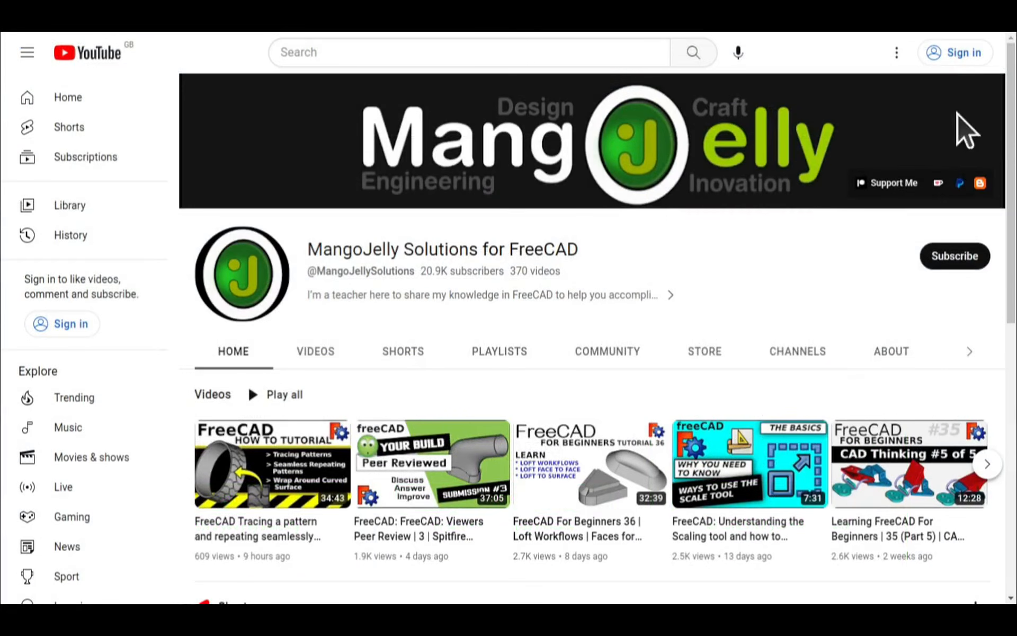
Step: Switch to YouTube, open the MangoJelly Solutions channel's About page and examine the donation links in its description
{"action": "left_click", "coordinate": [890, 352]}
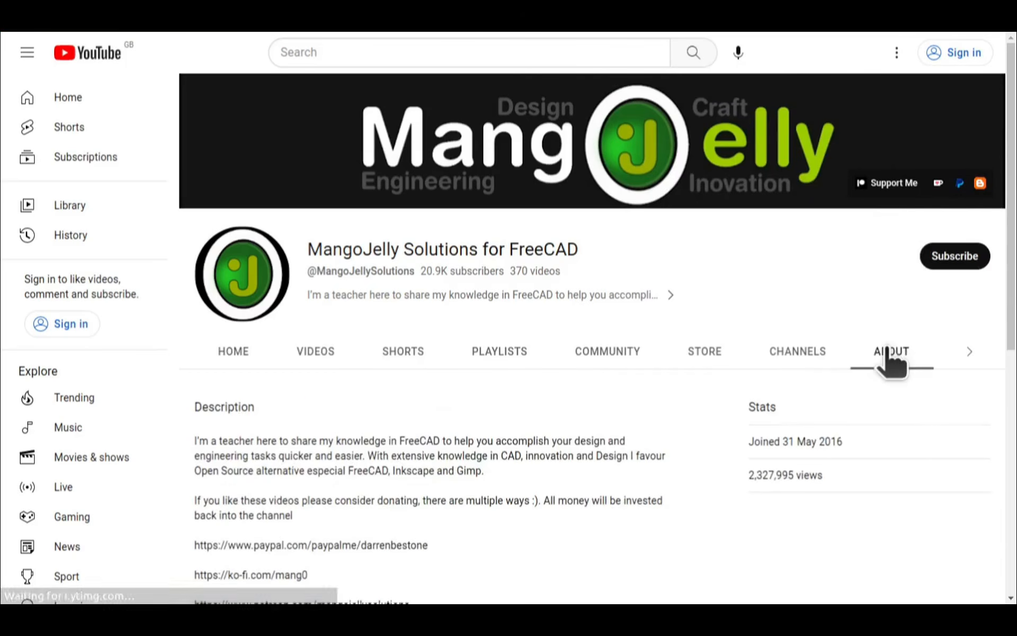
{"action": "scroll", "coordinate": [218, 461], "scroll_direction": "down", "scroll_amount": 3}
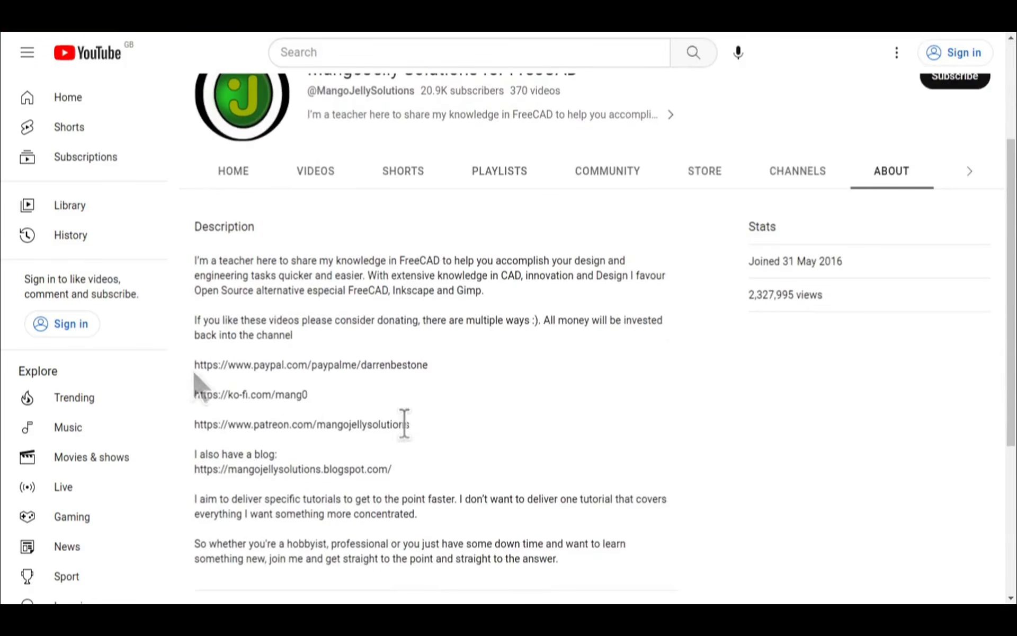
{"action": "left_click_drag", "start_coordinate": [411, 425], "coordinate": [195, 355]}
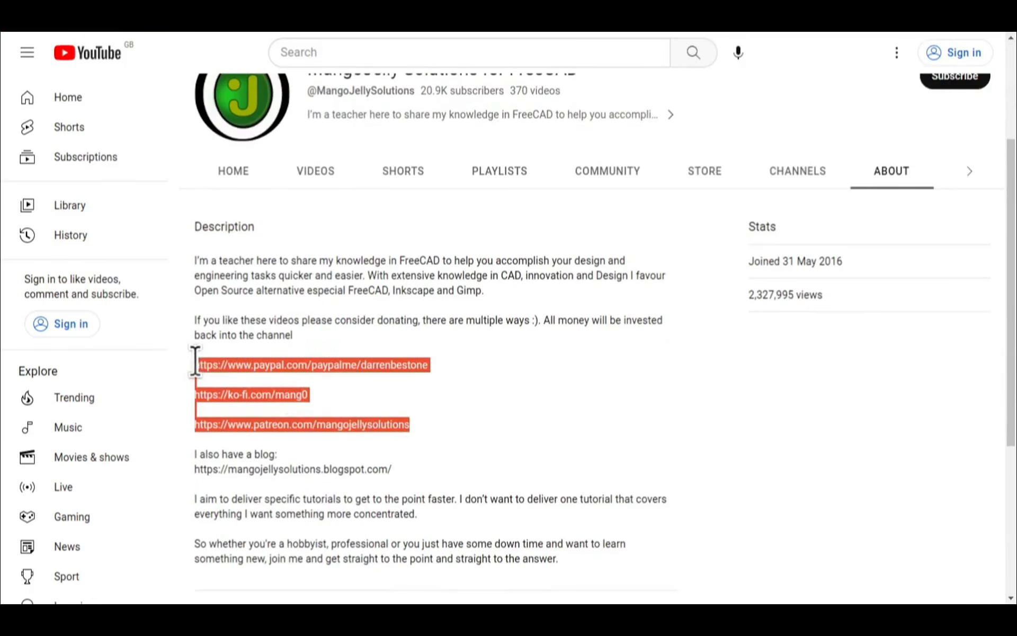
{"action": "left_click", "coordinate": [459, 418]}
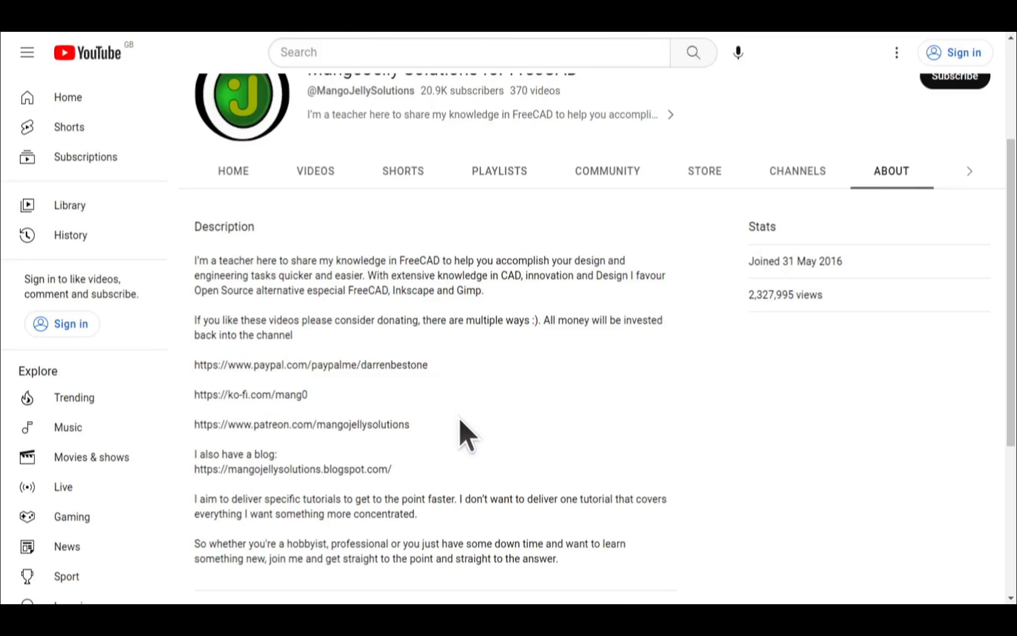